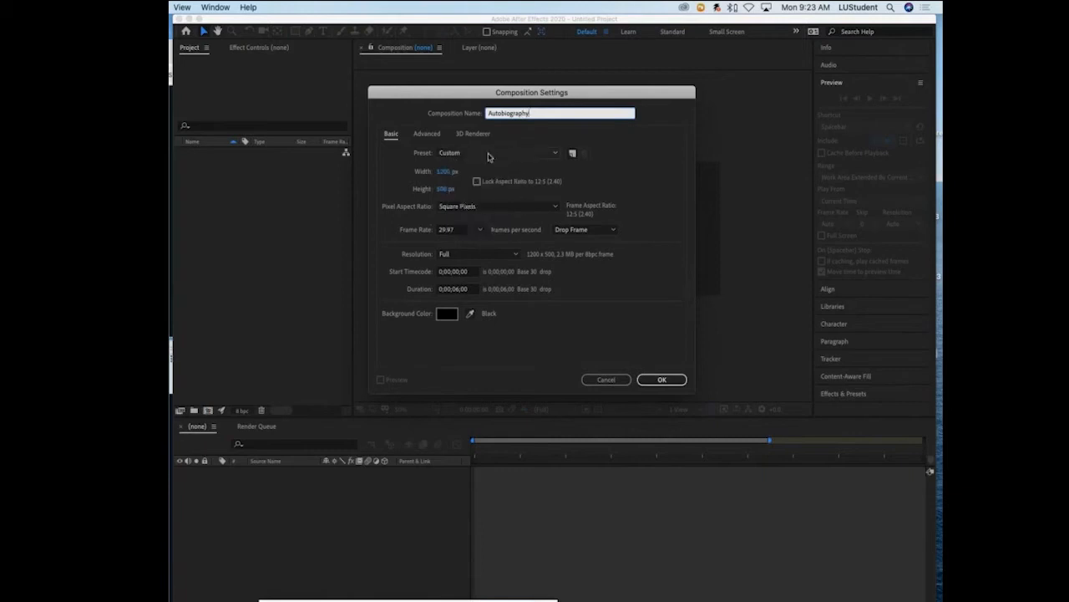
# - Create the Autobiography composition with the HDTV 1080 29.97 preset and a duration of 0;00;20;00
pyautogui.click(490, 155)
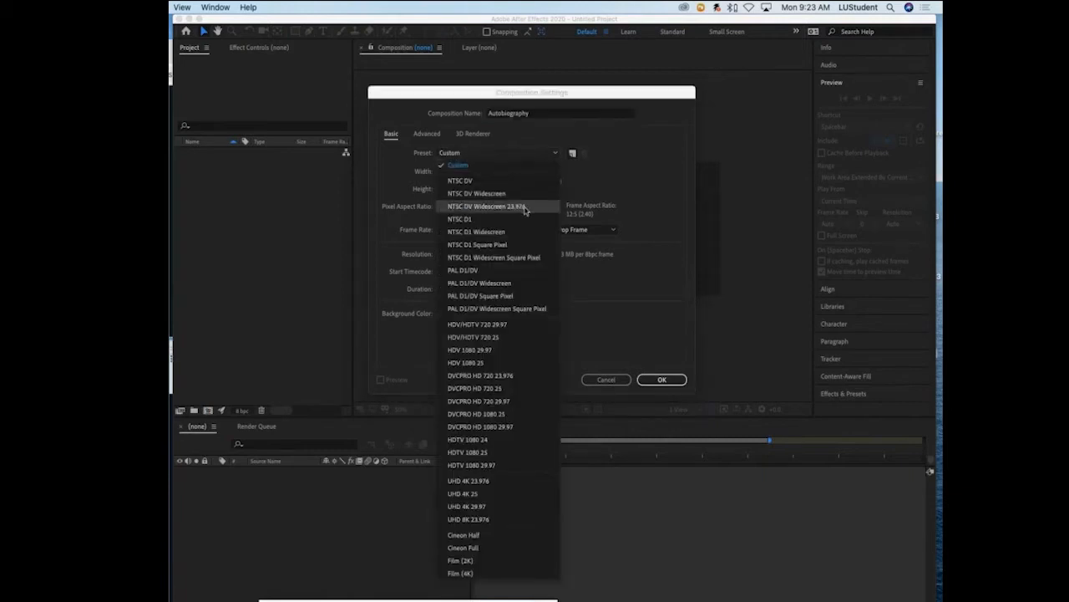
pyautogui.click(489, 466)
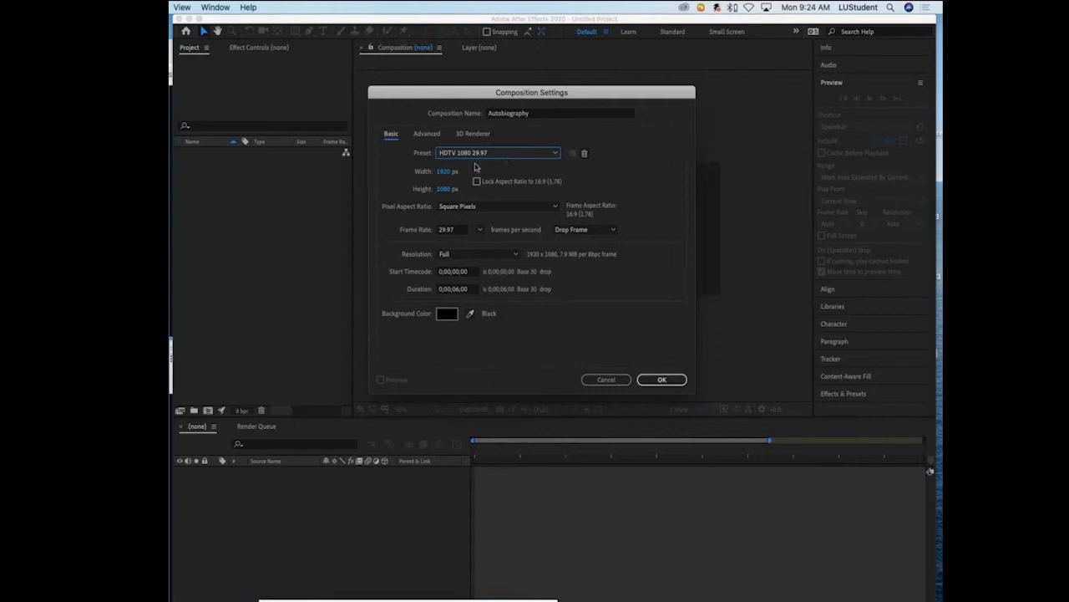
pyautogui.click(460, 291)
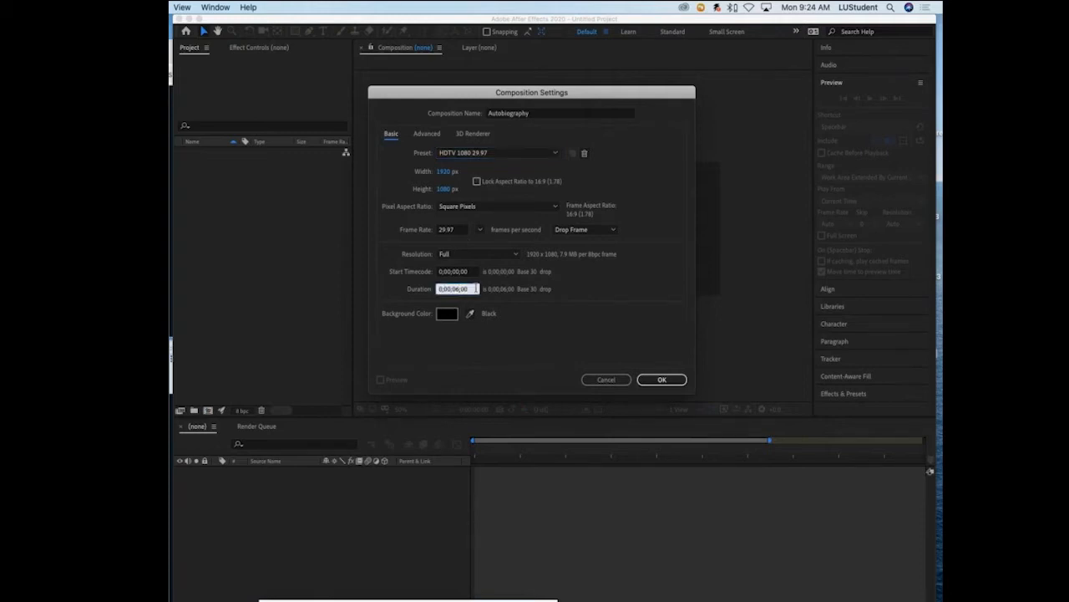
pyautogui.press('BackSpace')
pyautogui.press('BackSpace')
pyautogui.write('20')
pyautogui.moveTo(439, 288); pyautogui.dragTo(474, 306)
pyautogui.click(662, 380)
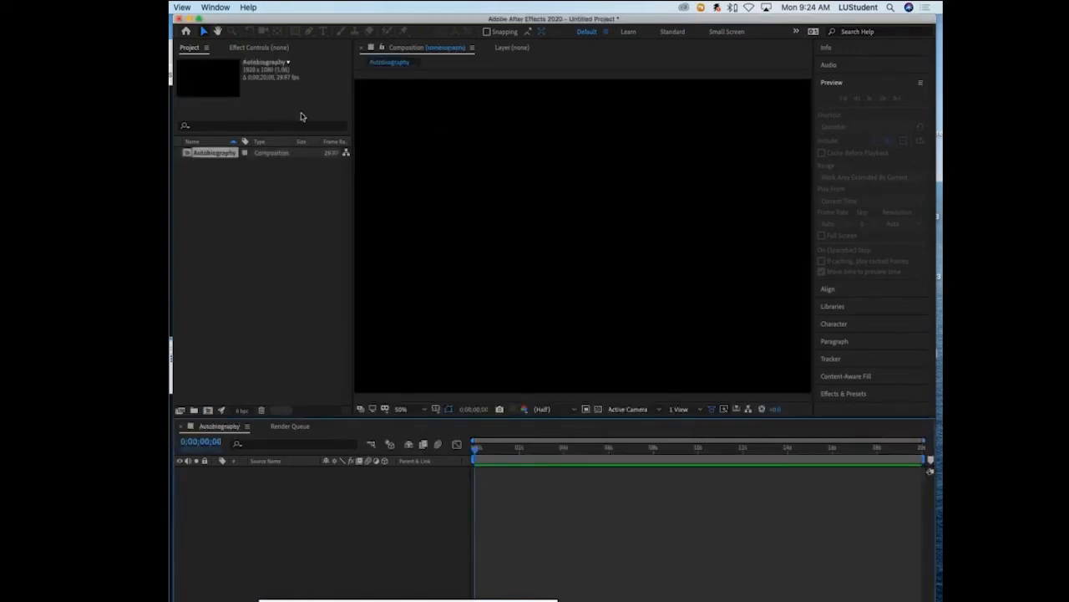
pyautogui.click(247, 202)
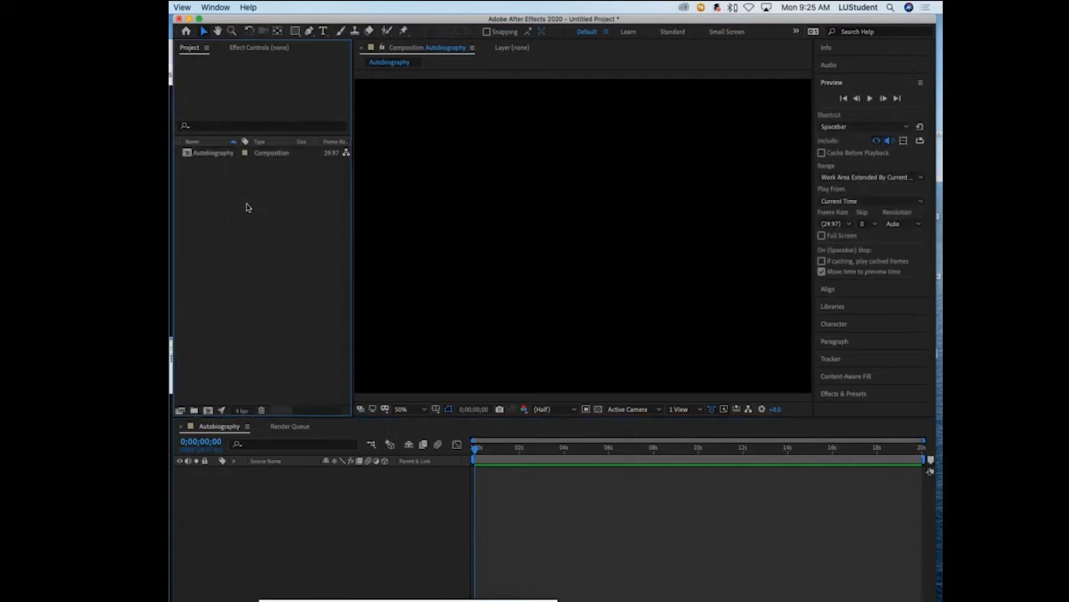
pyautogui.doubleClick(291, 286)
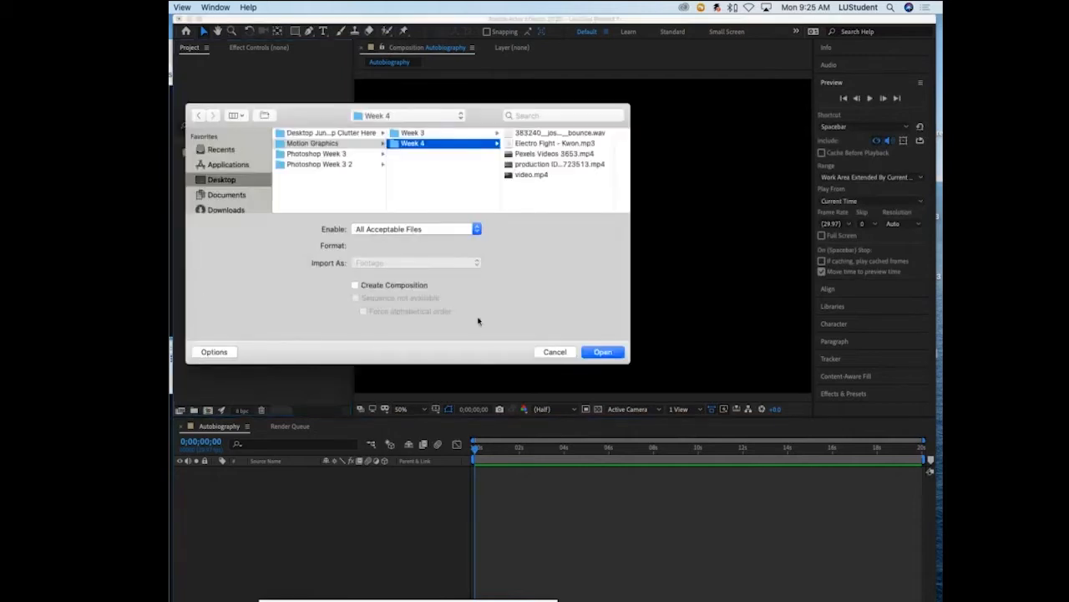
pyautogui.click(555, 351)
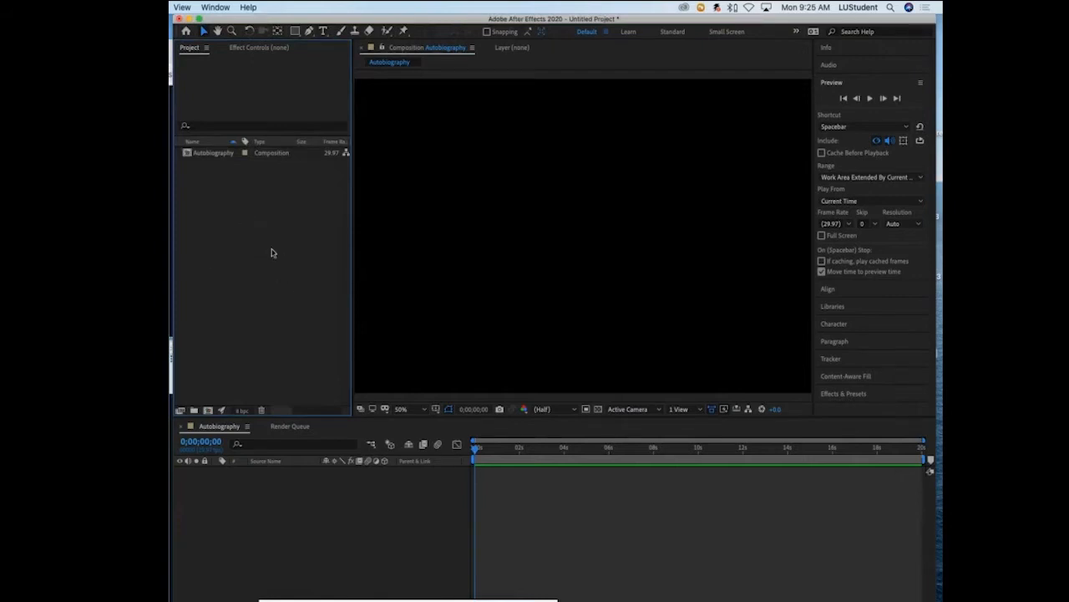
# - Open the footage import dialog and preview the audio and video files in the Week 4 folder
pyautogui.doubleClick(324, 337)
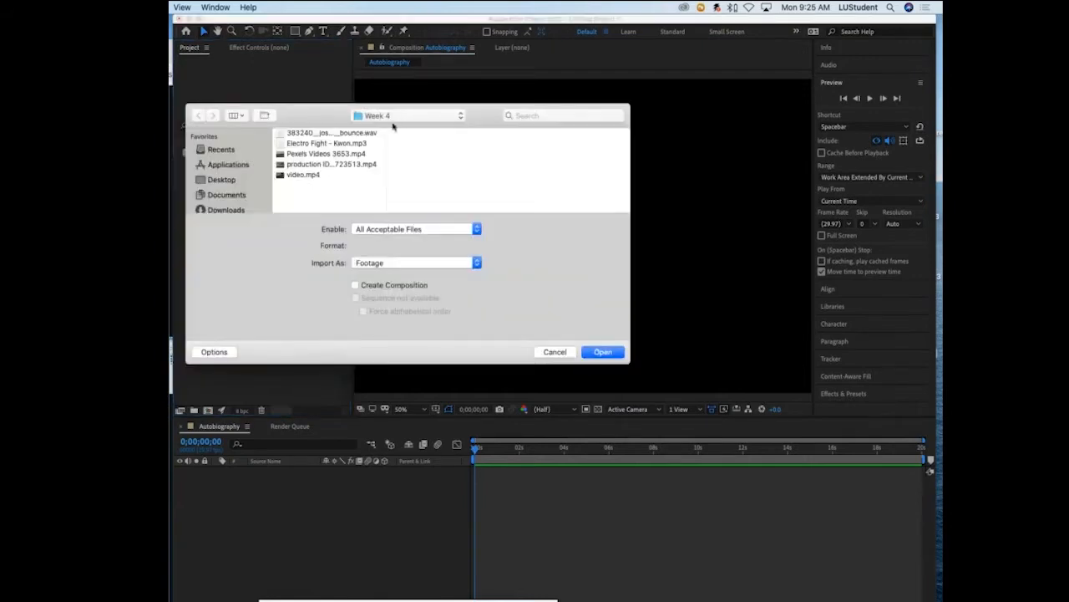
pyautogui.click(337, 134)
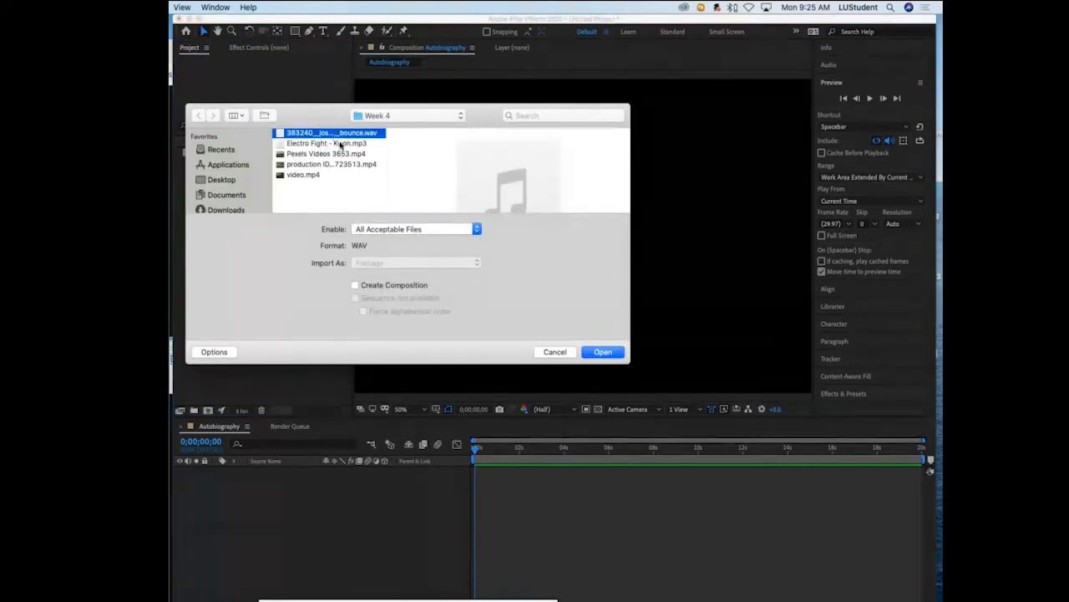
pyautogui.click(342, 145)
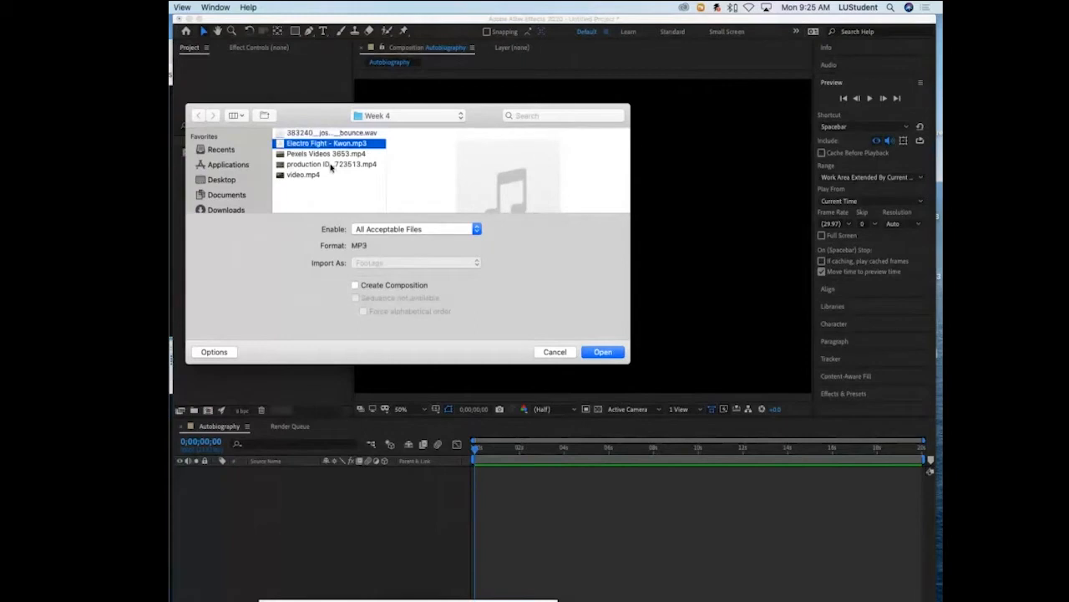
pyautogui.press('Down')
pyautogui.press('Down')
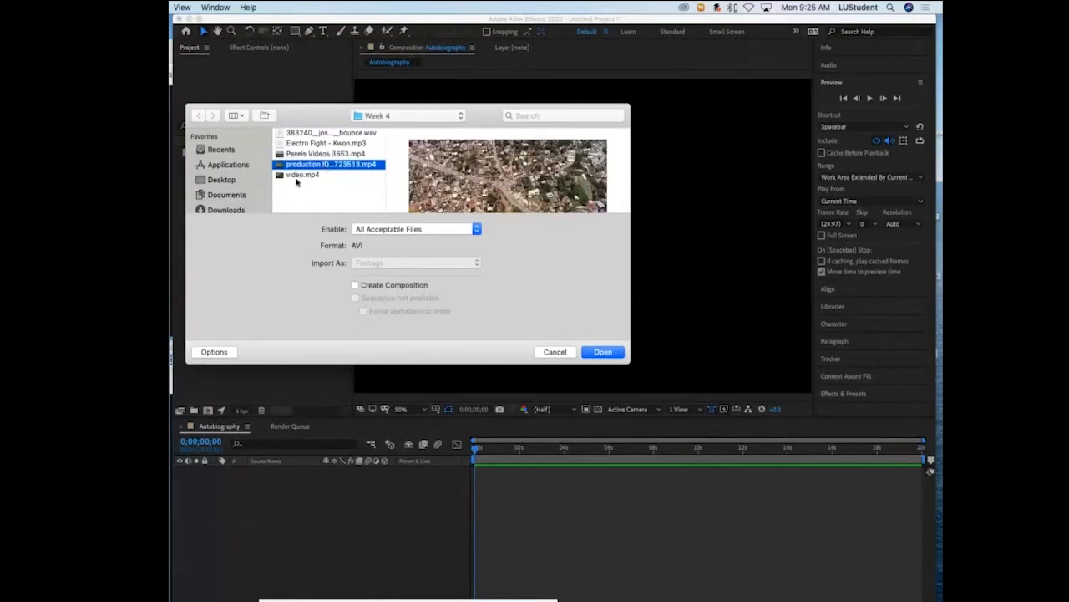
pyautogui.press('Down')
pyautogui.click(330, 133)
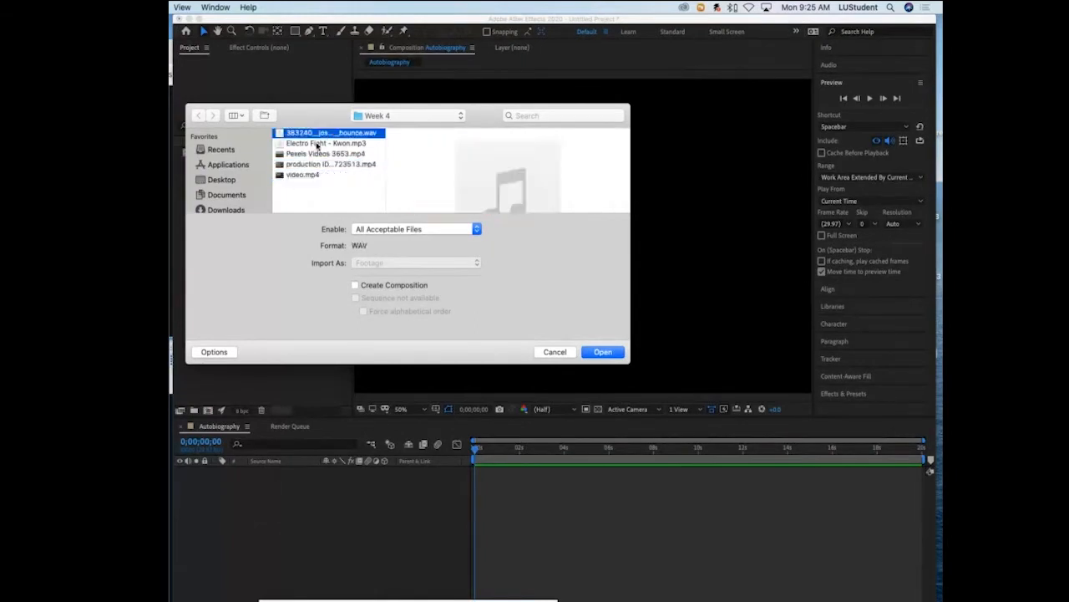
pyautogui.keyDown('shift'); pyautogui.click(292, 176); pyautogui.keyUp('shift')
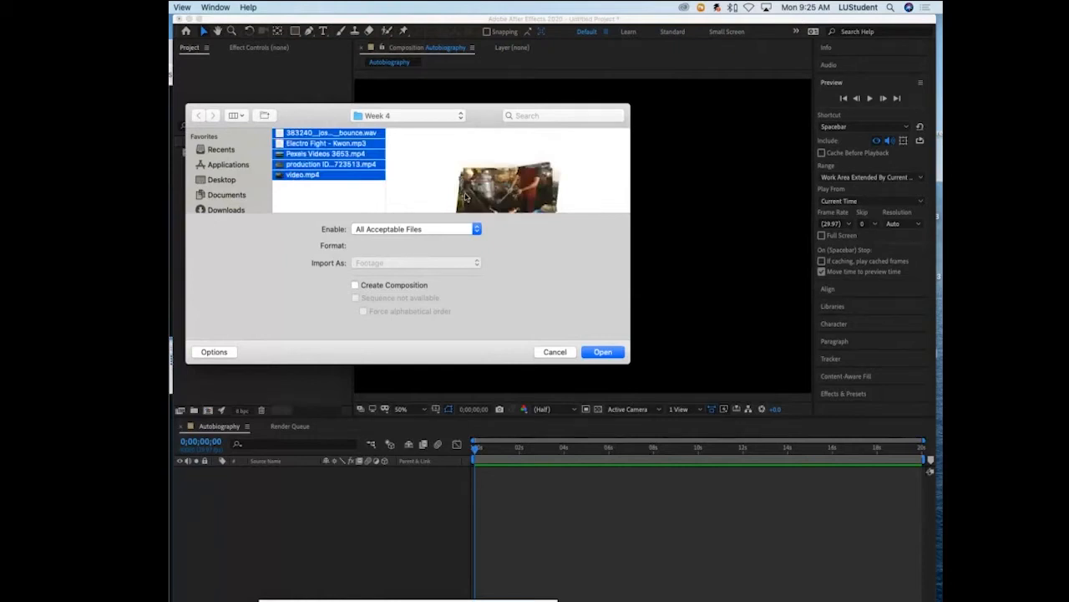
pyautogui.click(310, 206)
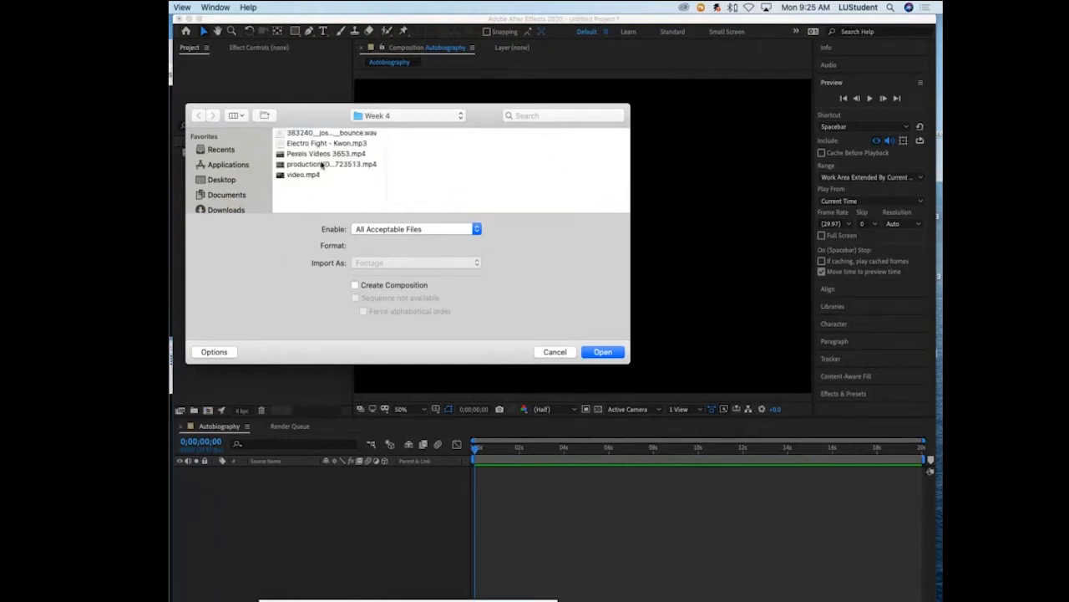
pyautogui.click(325, 134)
pyautogui.click(298, 147)
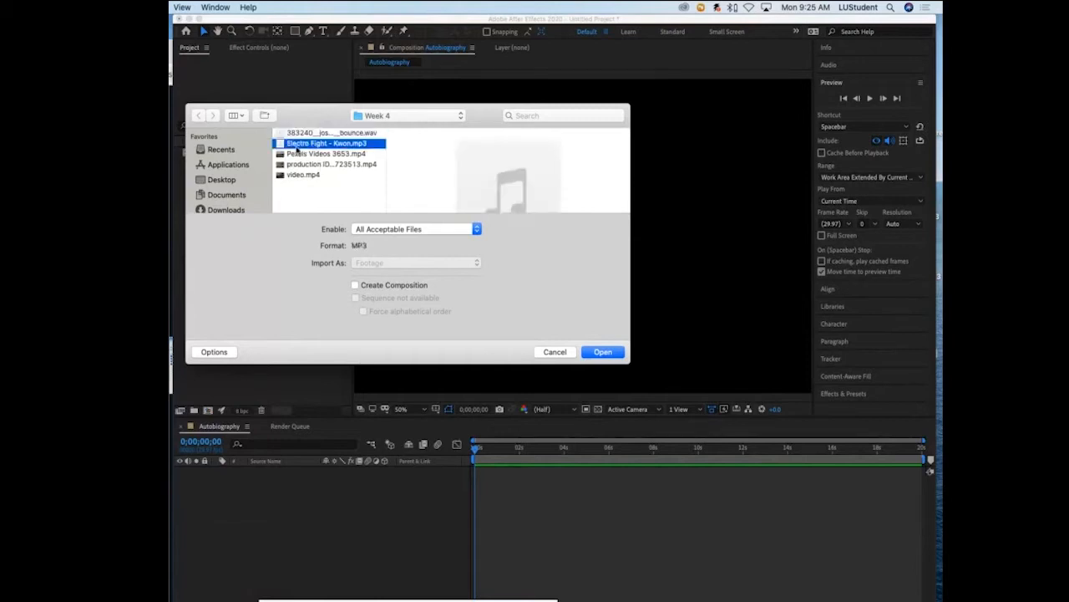
pyautogui.click(295, 155)
pyautogui.click(293, 165)
# - Import all the Week 4 audio and video files together, leaving Create Composition turned off
pyautogui.click(291, 176)
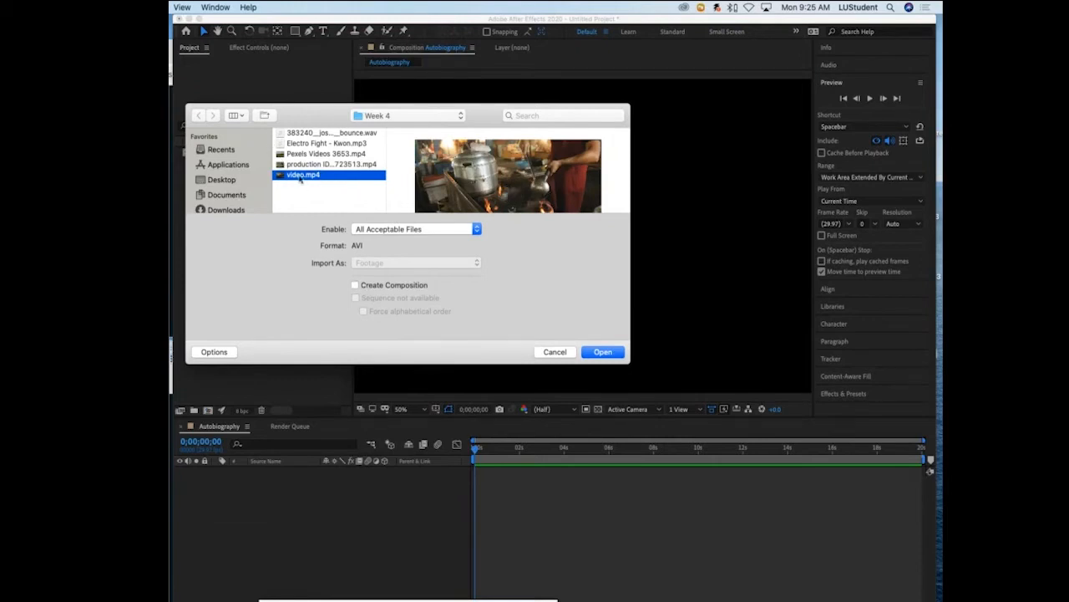
pyautogui.click(356, 285)
pyautogui.click(355, 286)
pyautogui.scroll(-1, 343, 136)
pyautogui.keyDown('shift'); pyautogui.click(343, 137); pyautogui.keyUp('shift')
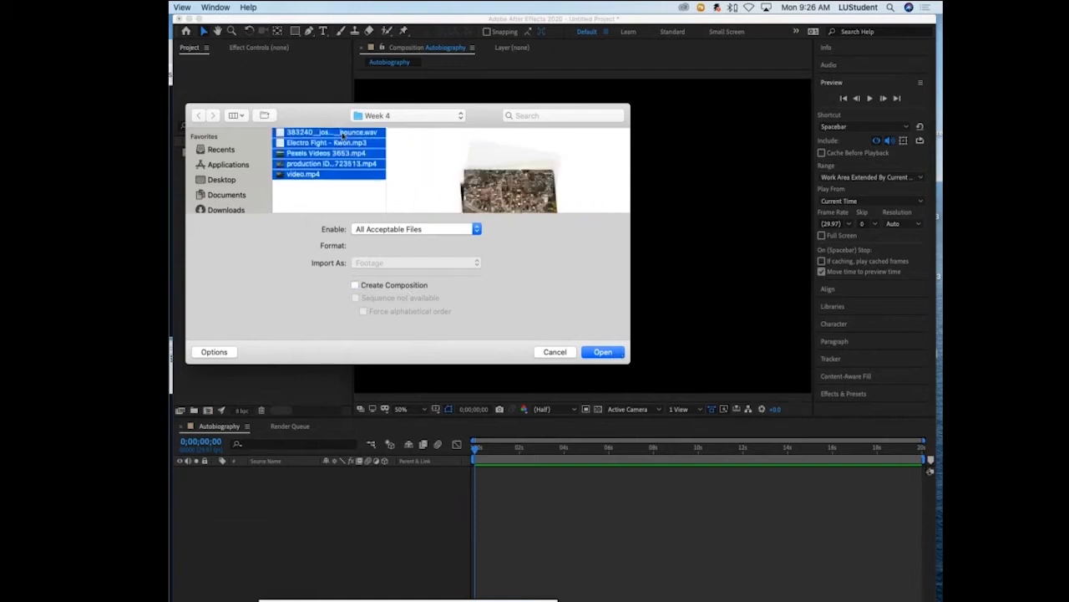
pyautogui.click(611, 355)
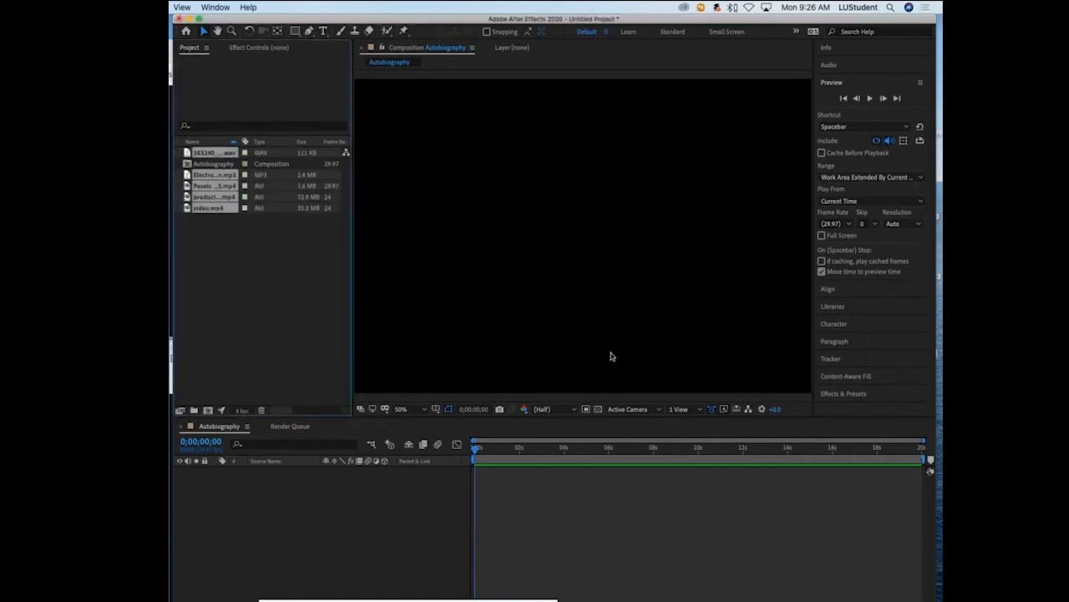
# - Create a new folder named Video in the project, with no footage selected
pyautogui.click(255, 308)
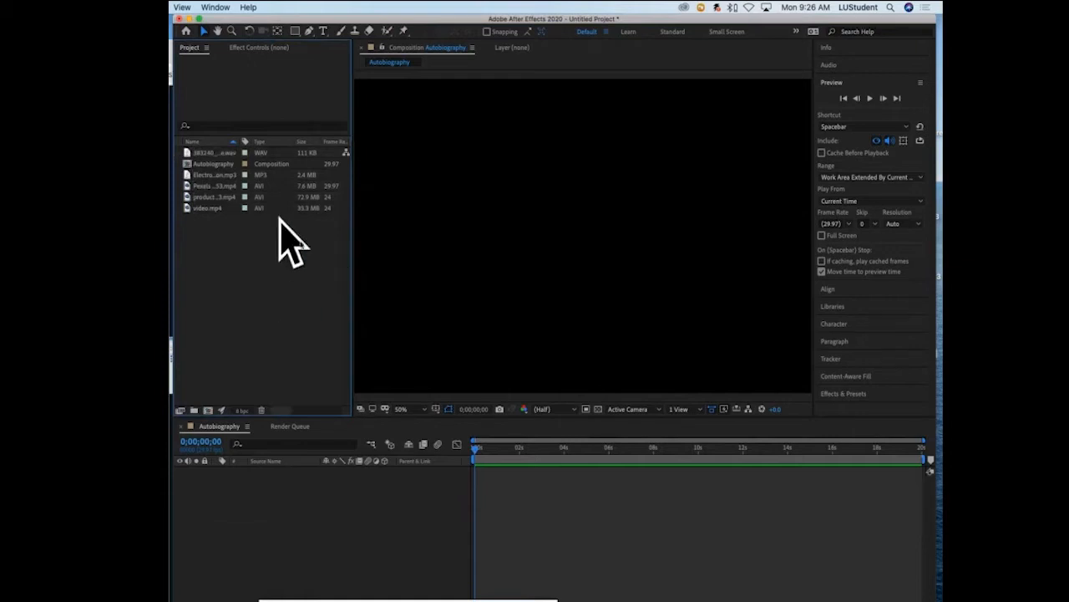
pyautogui.click(194, 411)
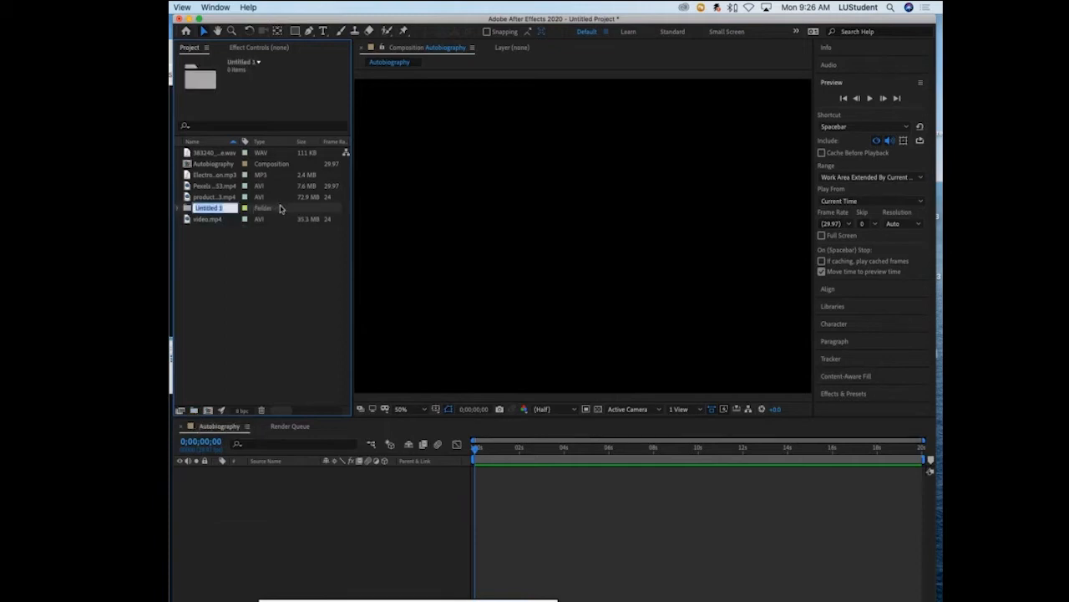
pyautogui.write('Video')
pyautogui.press('Return')
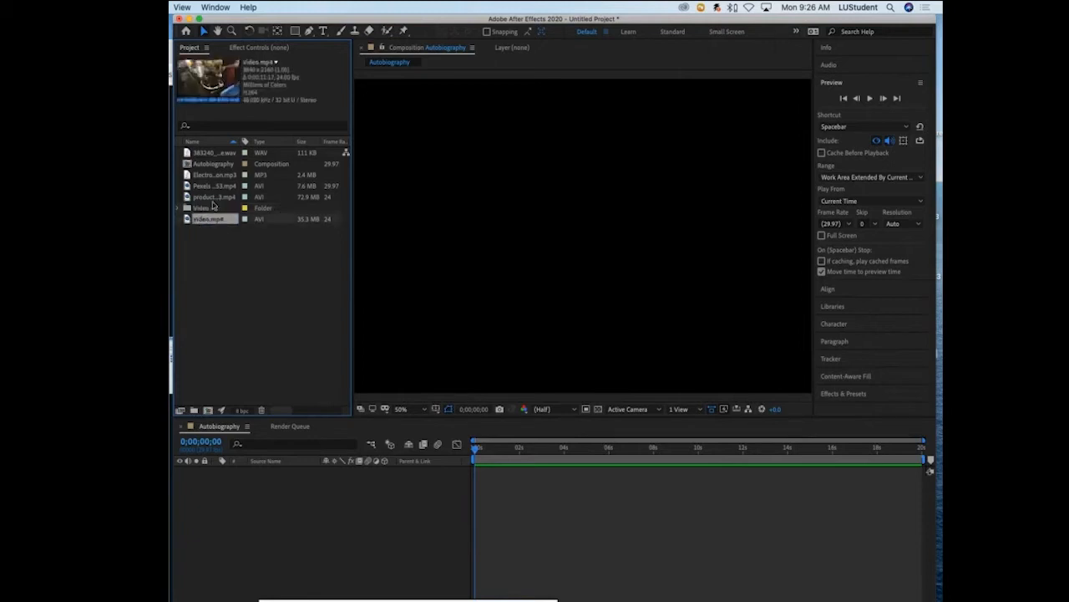
# - Move the three MP4 clips into the Video folder and expand the folder
pyautogui.keyDown('super'); pyautogui.click(215, 197); pyautogui.keyUp('super')
pyautogui.keyDown('super'); pyautogui.click(214, 186); pyautogui.keyUp('super')
pyautogui.moveTo(192, 199); pyautogui.dragTo(194, 208)
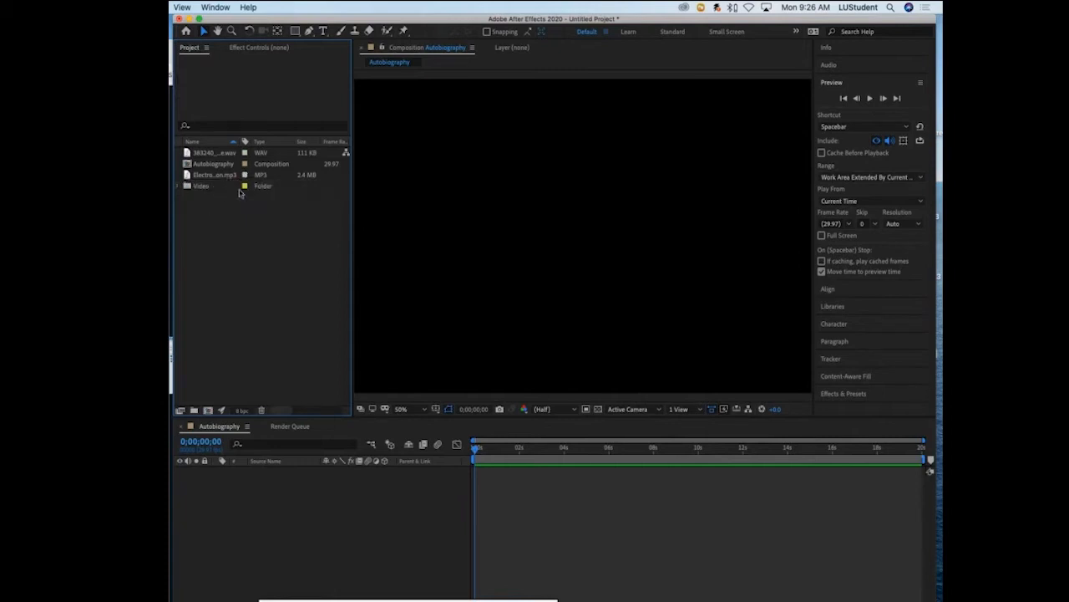
pyautogui.click(186, 186)
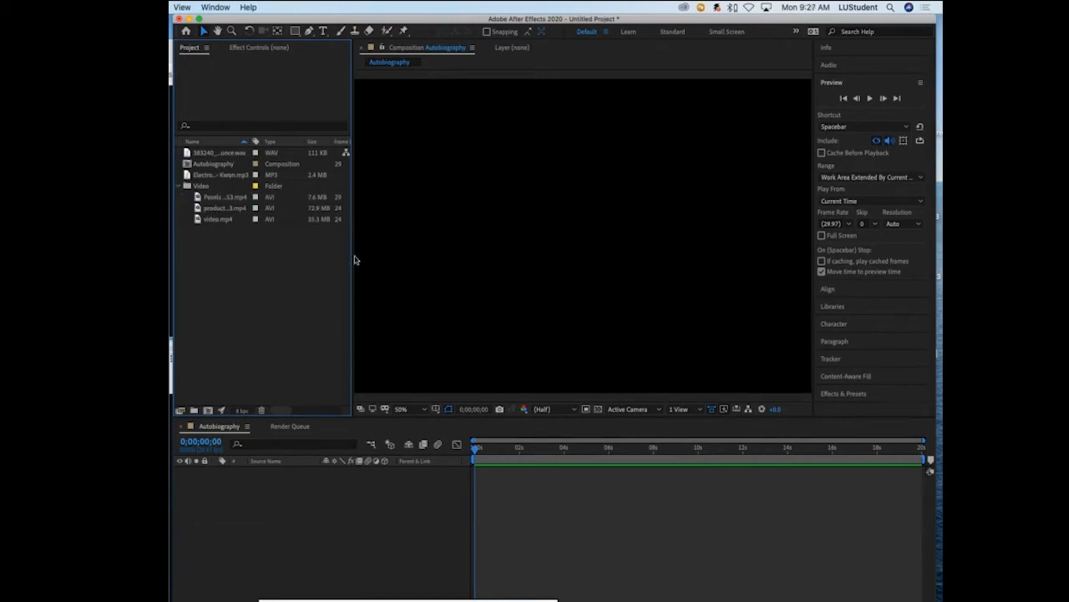
pyautogui.click(635, 191)
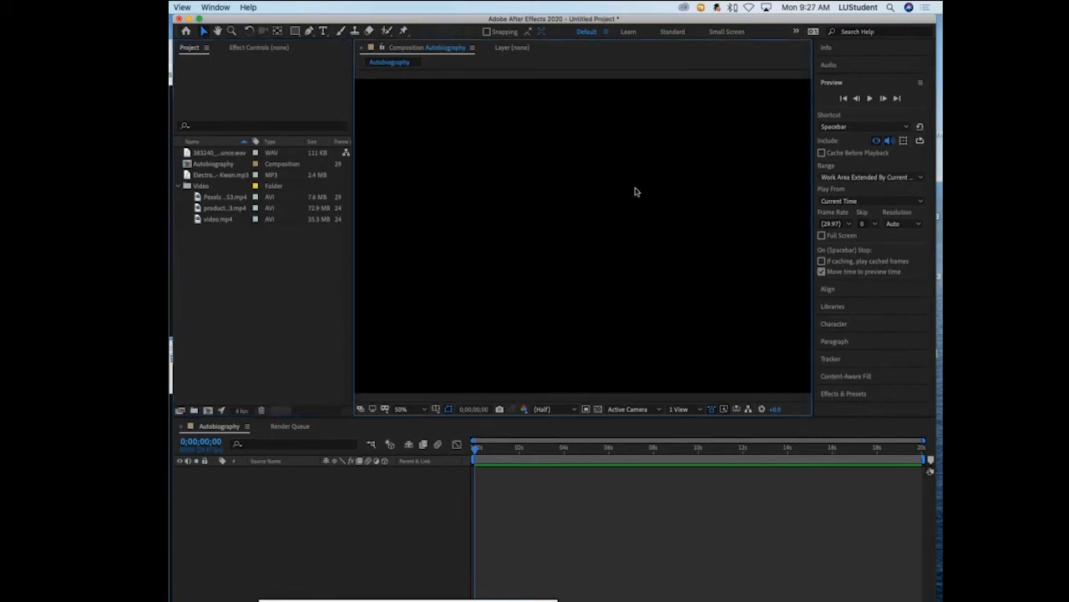
pyautogui.click(583, 493)
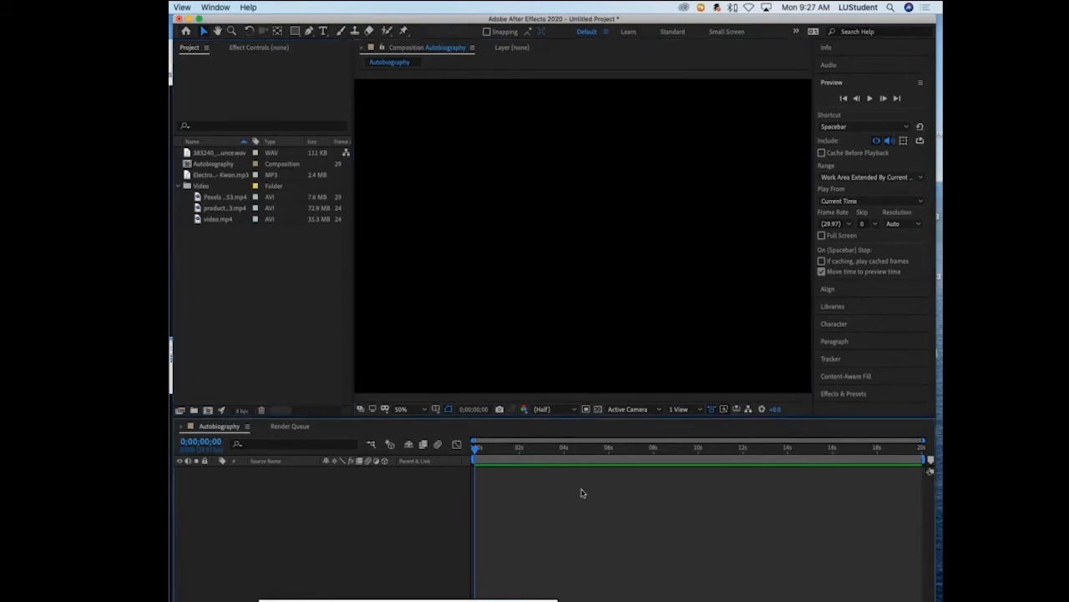
pyautogui.click(224, 235)
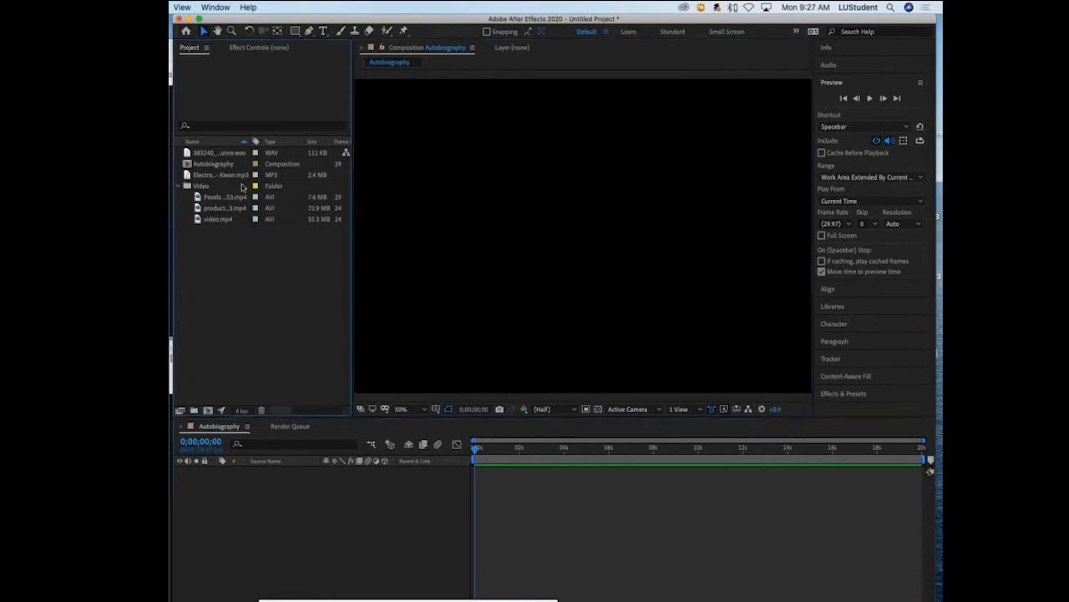
# - Preview the clips in the Video folder and add production ID_3723513.mp4 to the Autobiography composition
pyautogui.click(225, 198)
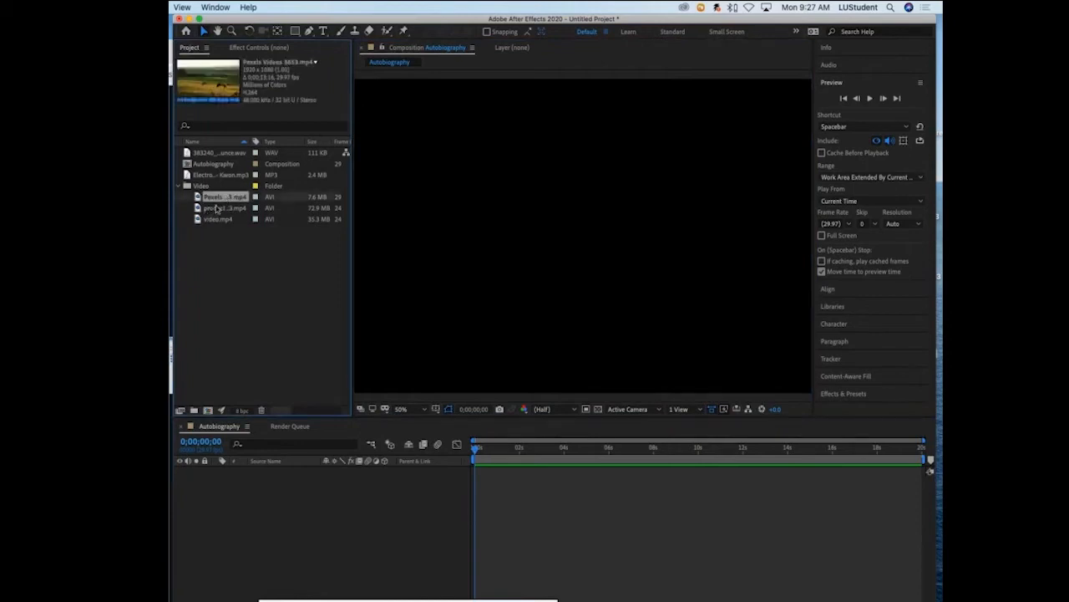
pyautogui.click(221, 207)
pyautogui.click(206, 219)
pyautogui.click(207, 208)
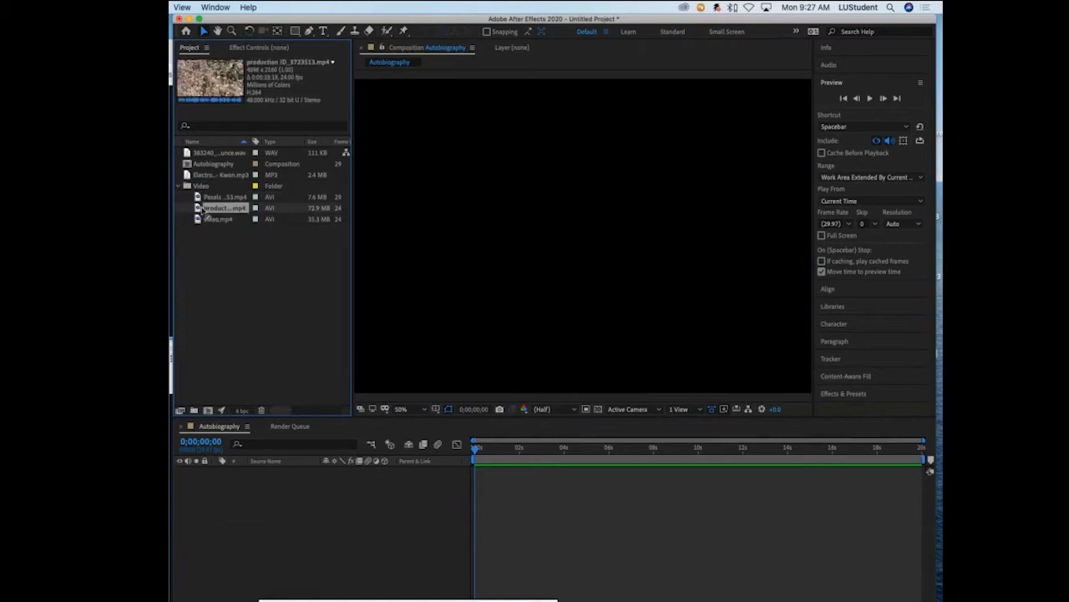
pyautogui.moveTo(203, 211); pyautogui.dragTo(585, 291)
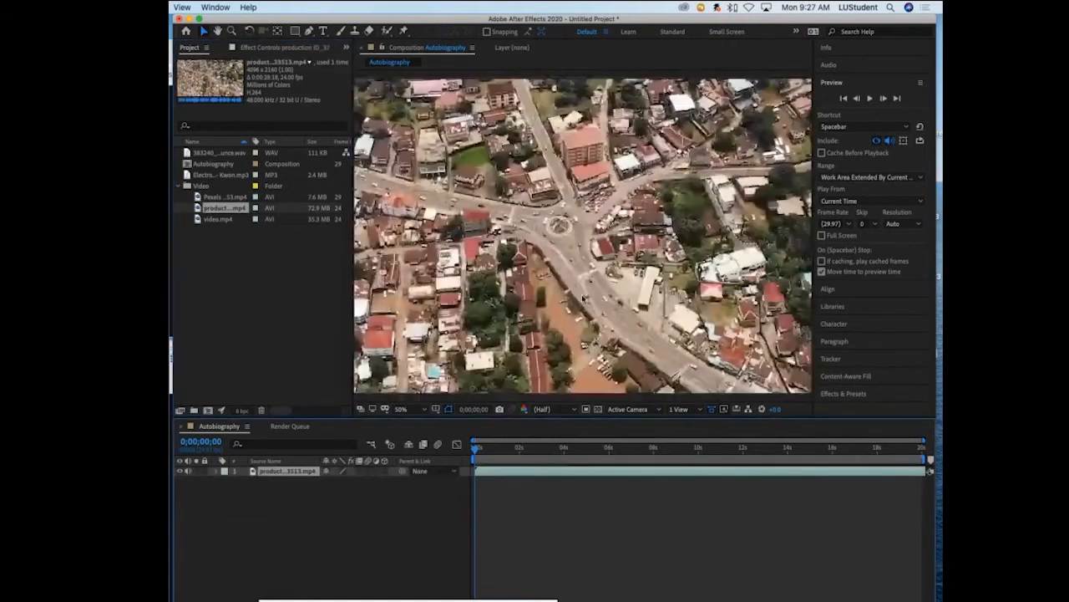
# - Scale the aerial city clip down proportionally to about 68% so it sits closer to the composition frame
pyautogui.scroll(-2, 584, 293)
pyautogui.scroll(3, 583, 296)
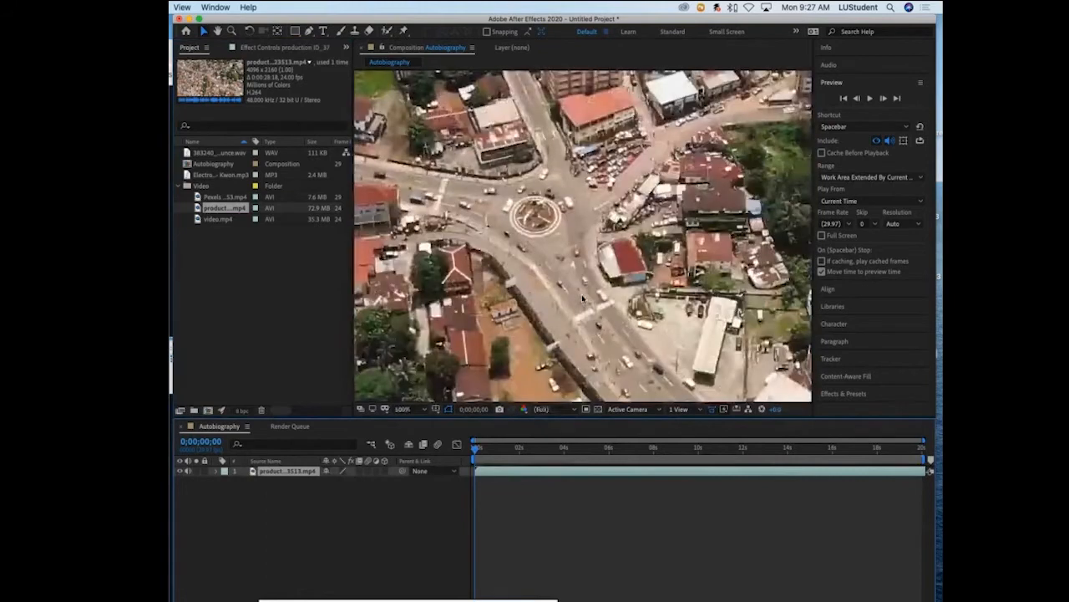
pyautogui.scroll(-5, 582, 298)
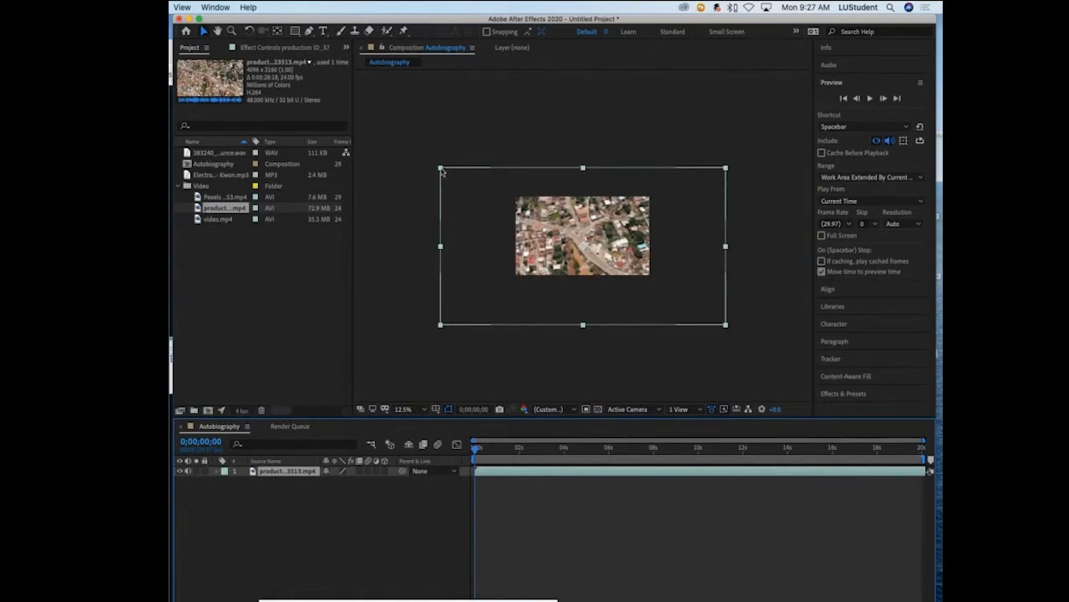
pyautogui.moveTo(442, 170); pyautogui.dragTo(486, 195)
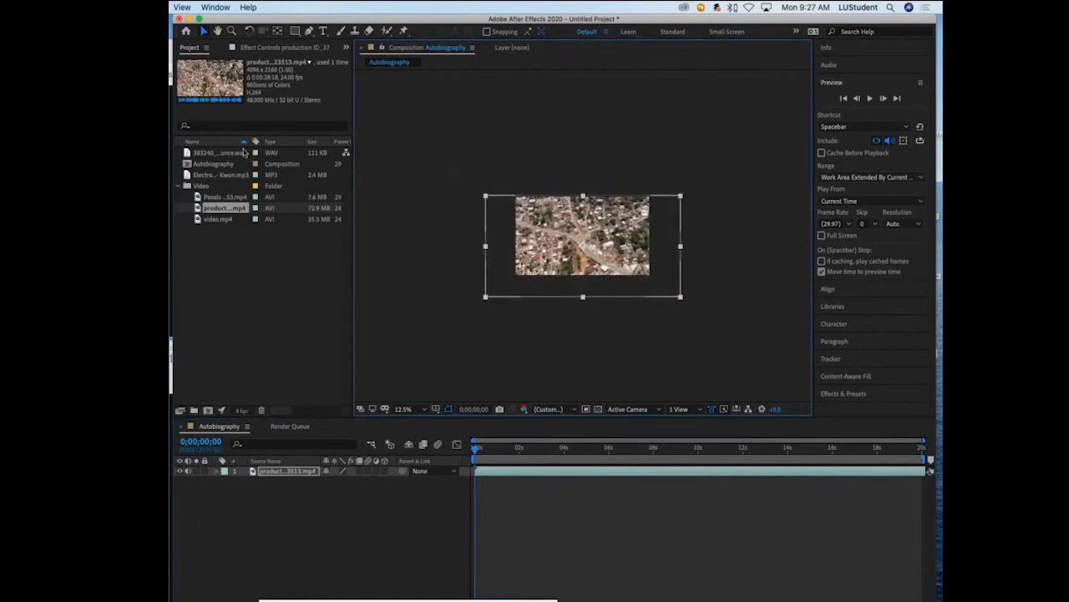
# - Enlarge the timeline area and rename the aerial clip's layer as City
pyautogui.moveTo(310, 415); pyautogui.dragTo(330, 322)
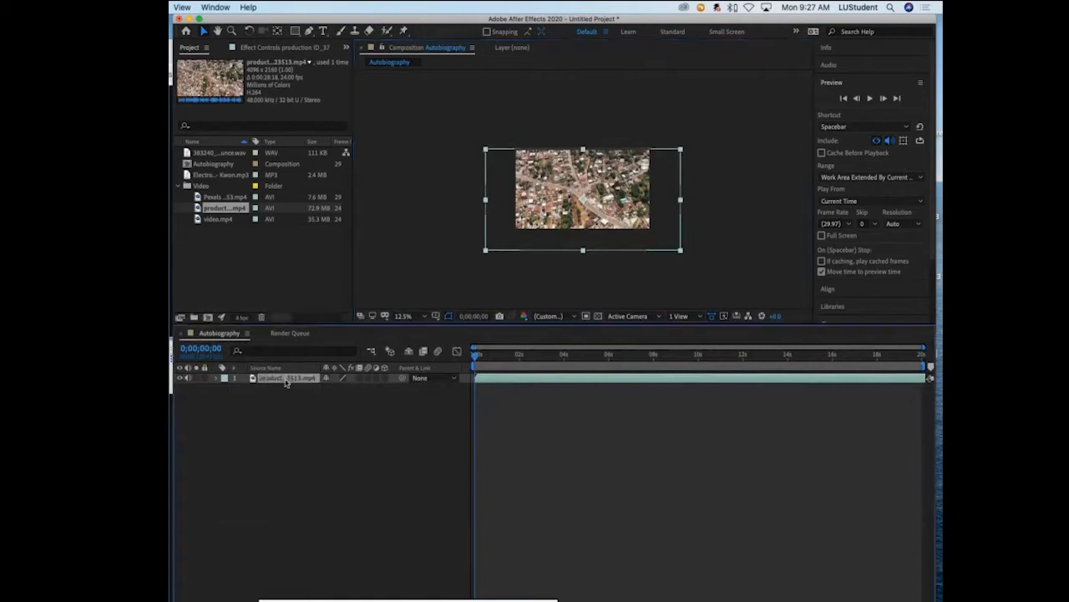
pyautogui.press('Return')
pyautogui.write('City')
pyautogui.press('Return')
# - Scale the City layer down to about 55.6% by 52.4% and position it at 966, 529 to fit the composition frame
pyautogui.click(217, 378)
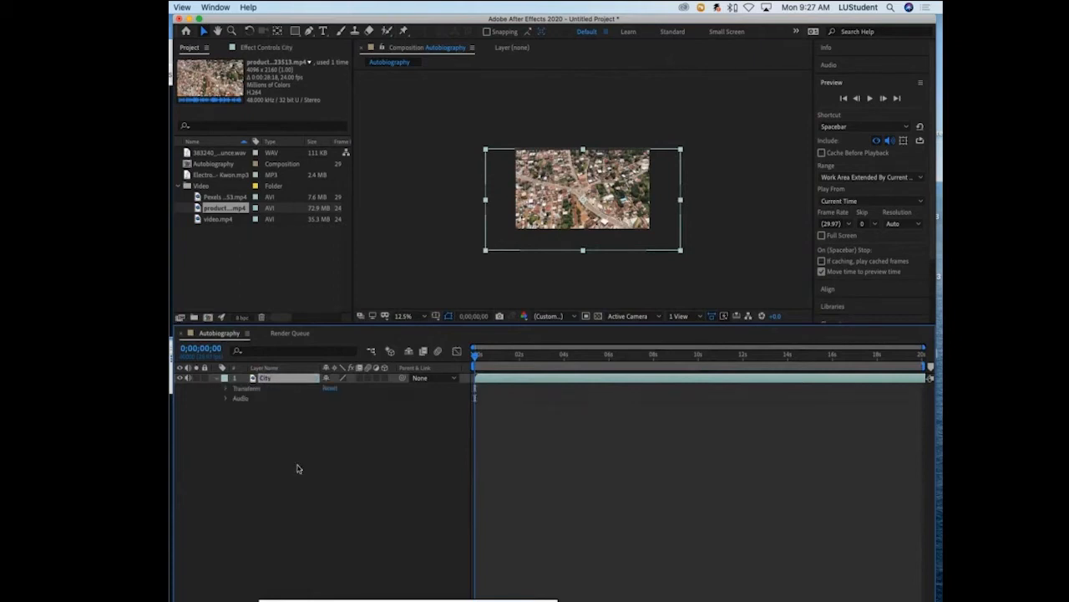
pyautogui.click(226, 389)
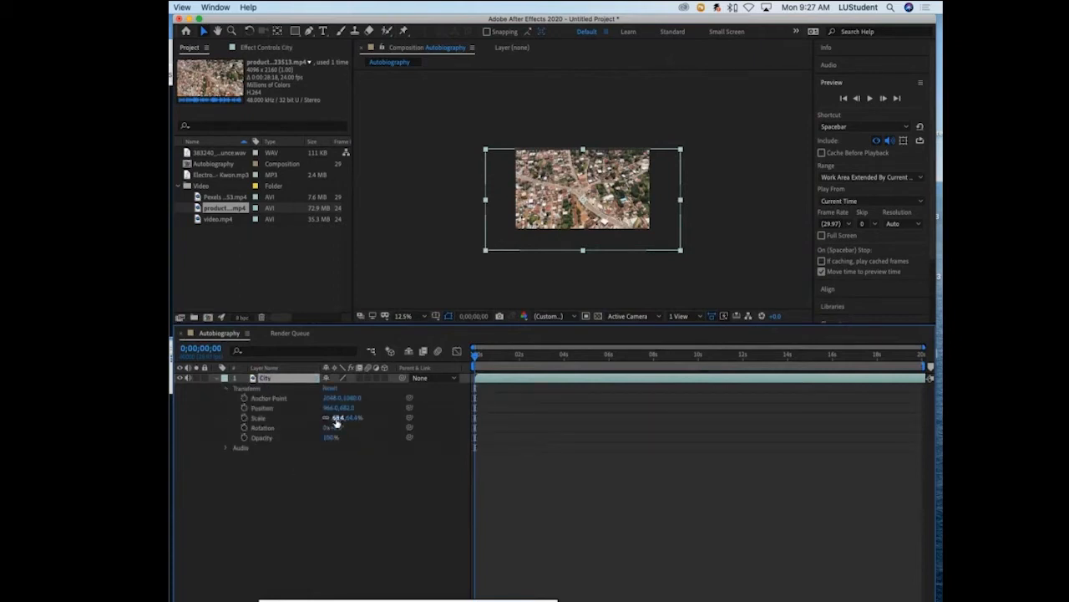
pyautogui.moveTo(342, 420); pyautogui.dragTo(264, 412)
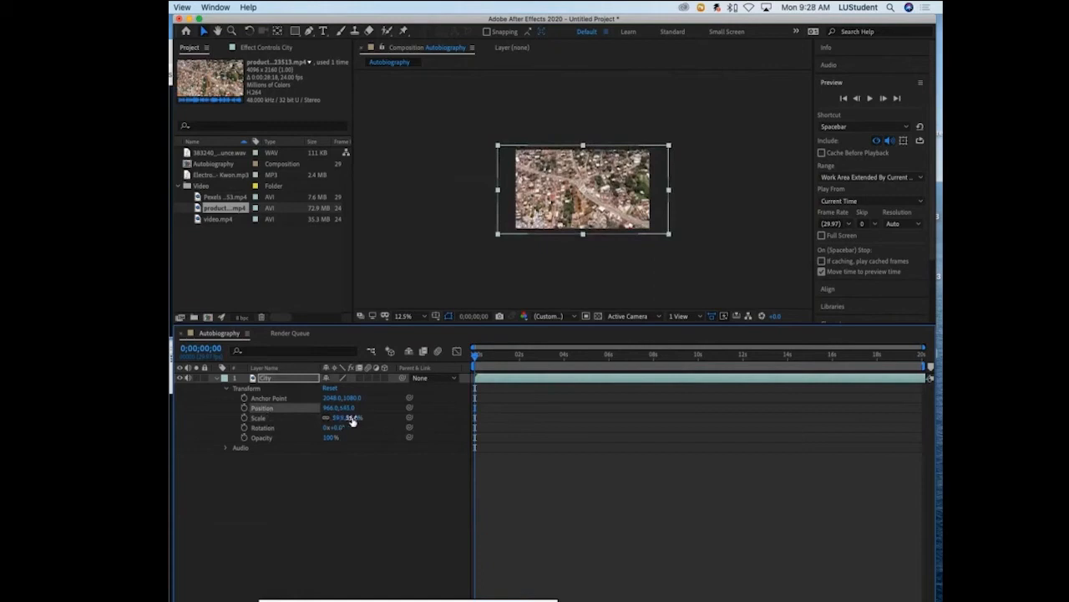
pyautogui.moveTo(353, 419); pyautogui.dragTo(340, 408)
pyautogui.scroll(-2, 502, 246)
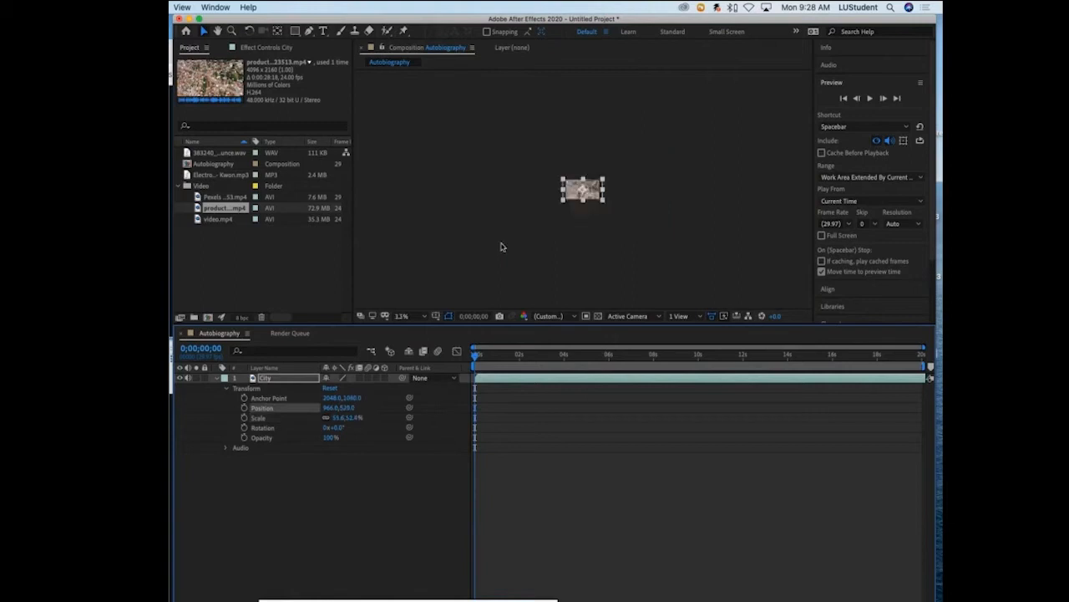
# - Play back the City clip from the start of the timeline with the composition magnified to 50%
pyautogui.scroll(2, 502, 247)
pyautogui.press('.')
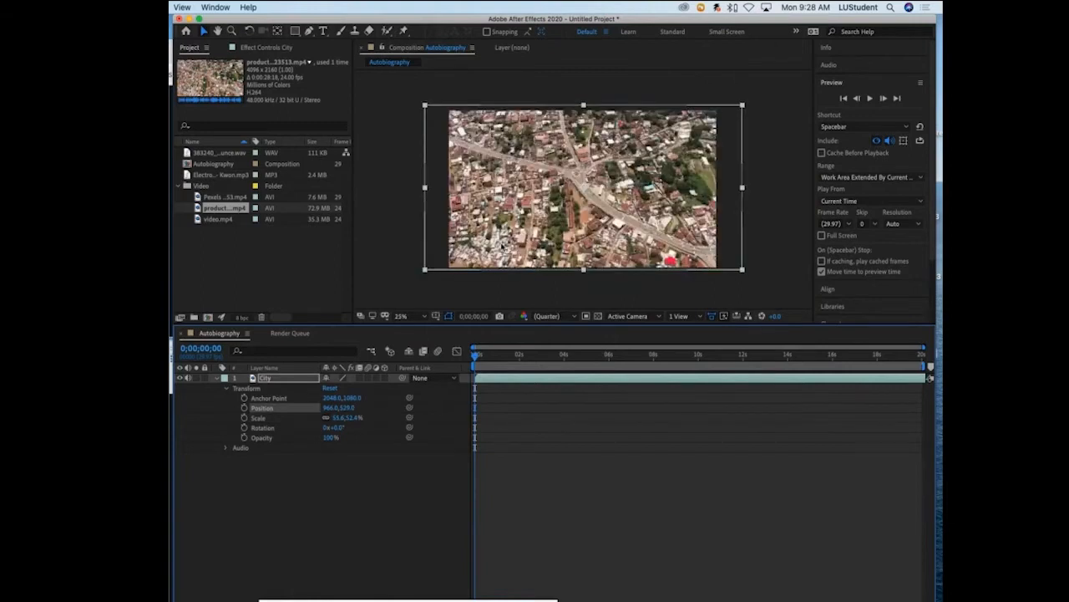
pyautogui.press('.')
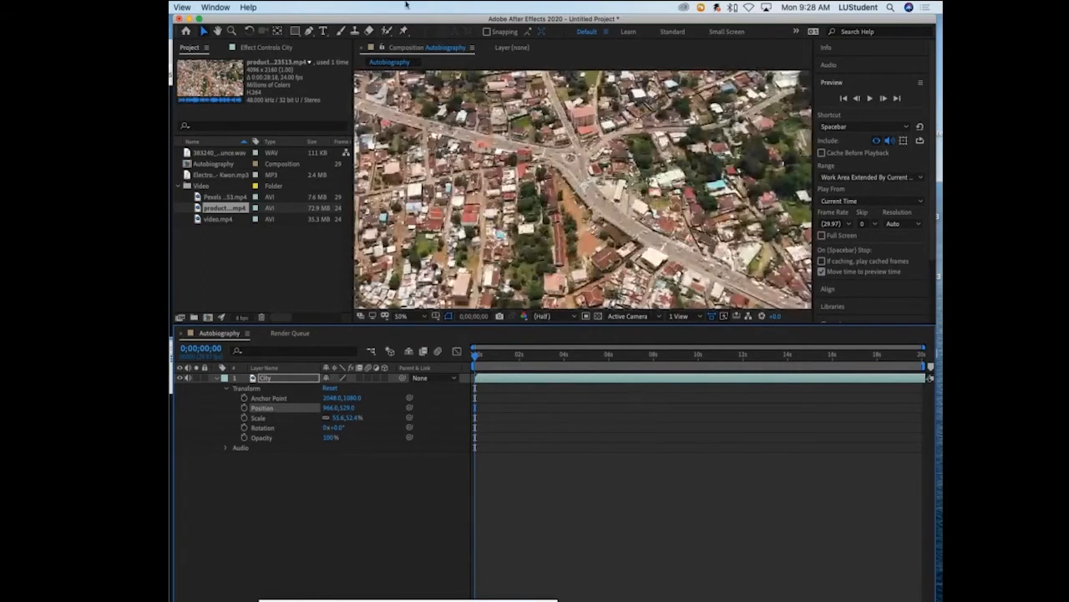
pyautogui.moveTo(396, 18)
pyautogui.mouseDown()
pyautogui.moveTo(409, 33)
pyautogui.moveTo(406, 18)
pyautogui.mouseUp()
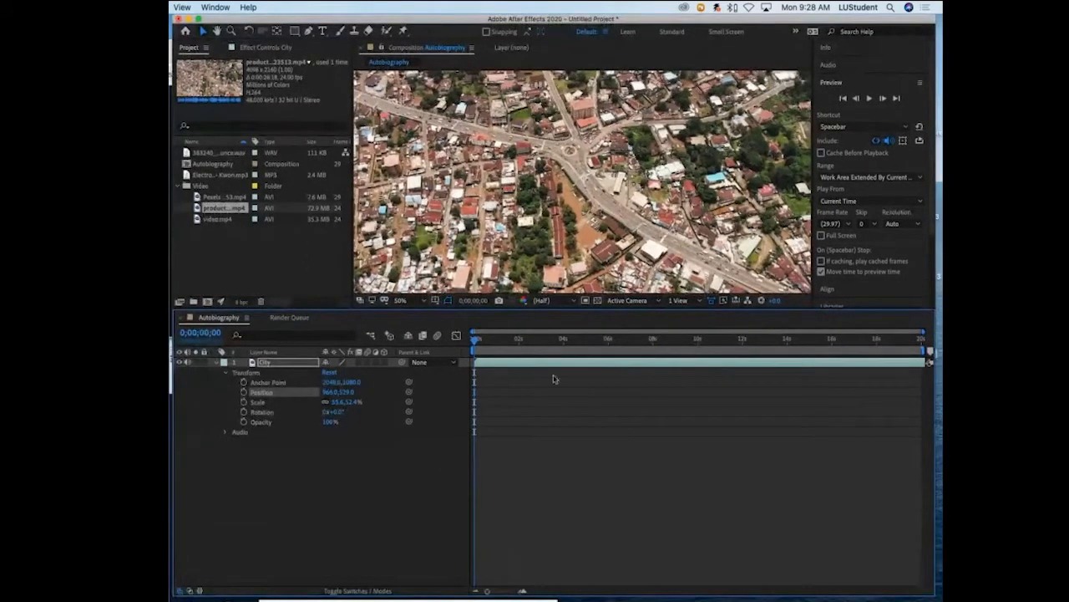
pyautogui.moveTo(478, 344); pyautogui.dragTo(461, 430)
pyautogui.moveTo(475, 339); pyautogui.dragTo(455, 371)
pyautogui.press('space')
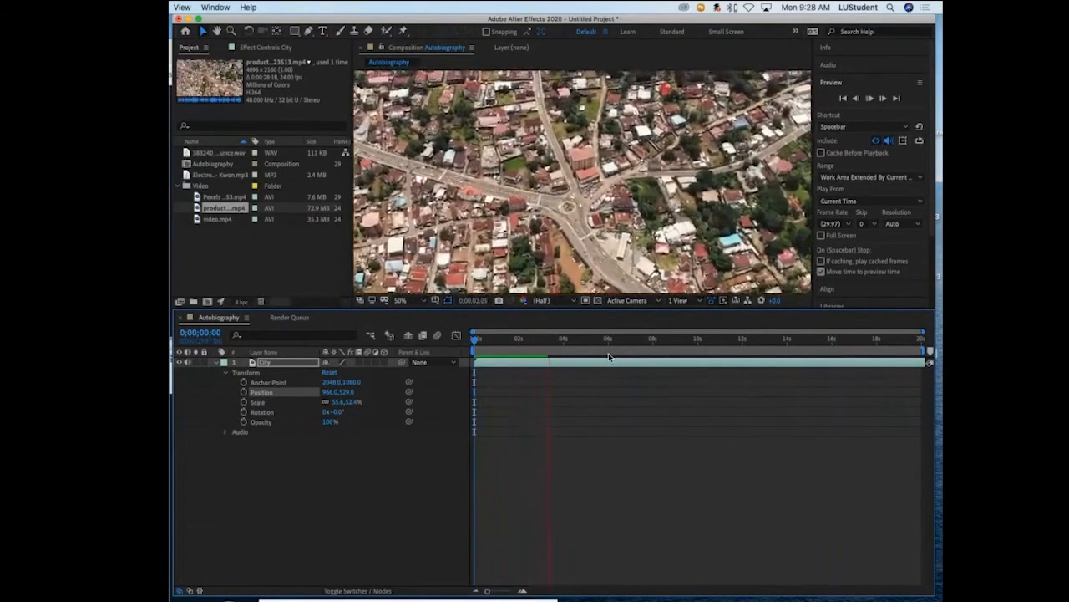
pyautogui.press('space')
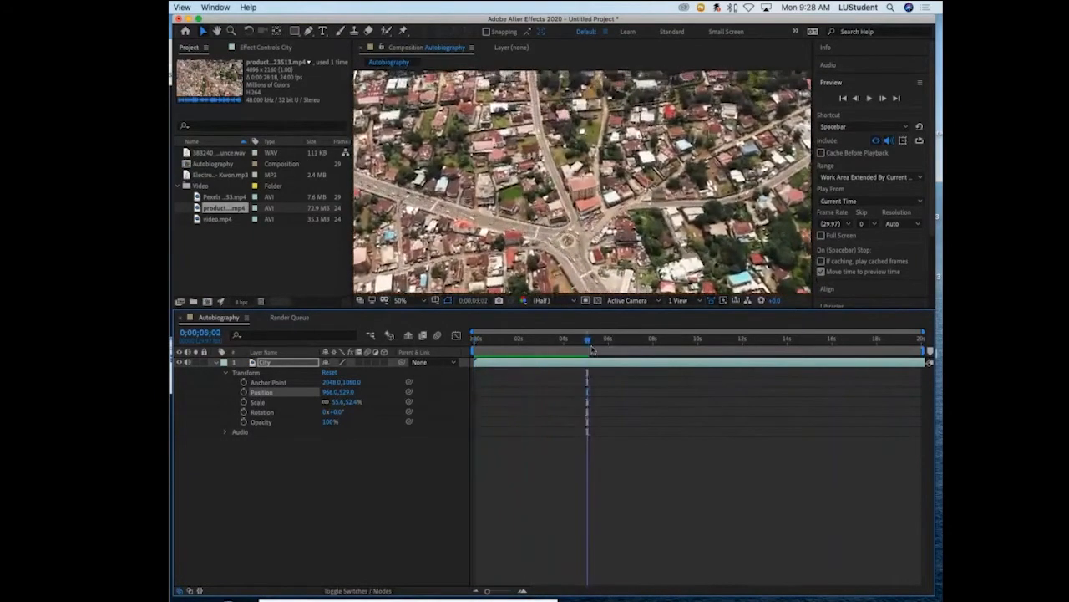
# - Trim the City layer so it starts at 0;00;01;27 and ends at 0;00;05;28
pyautogui.moveTo(588, 342); pyautogui.dragTo(516, 342)
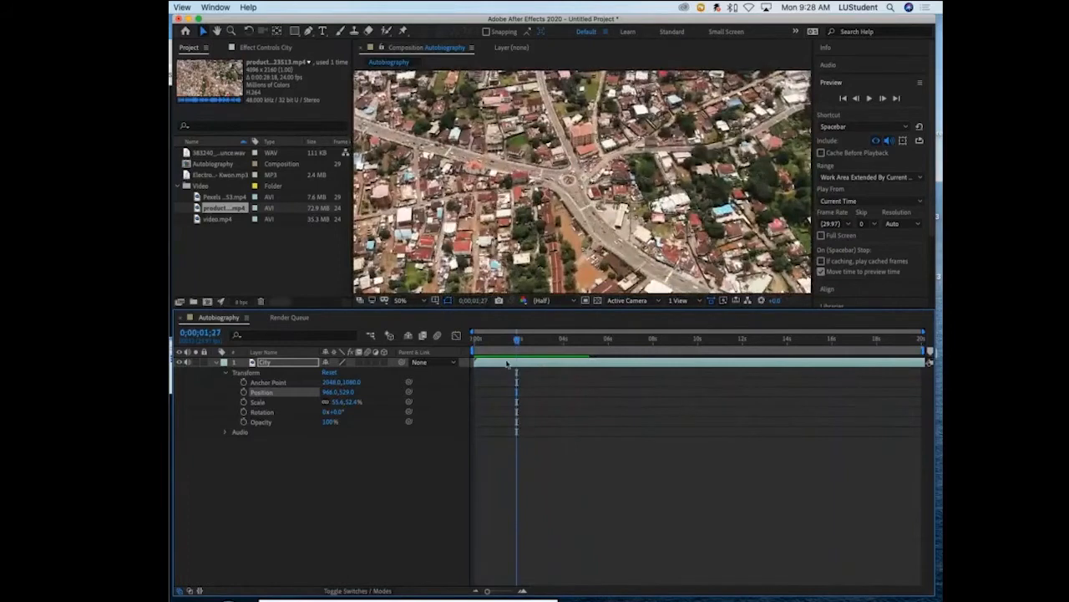
pyautogui.moveTo(476, 363); pyautogui.dragTo(518, 362)
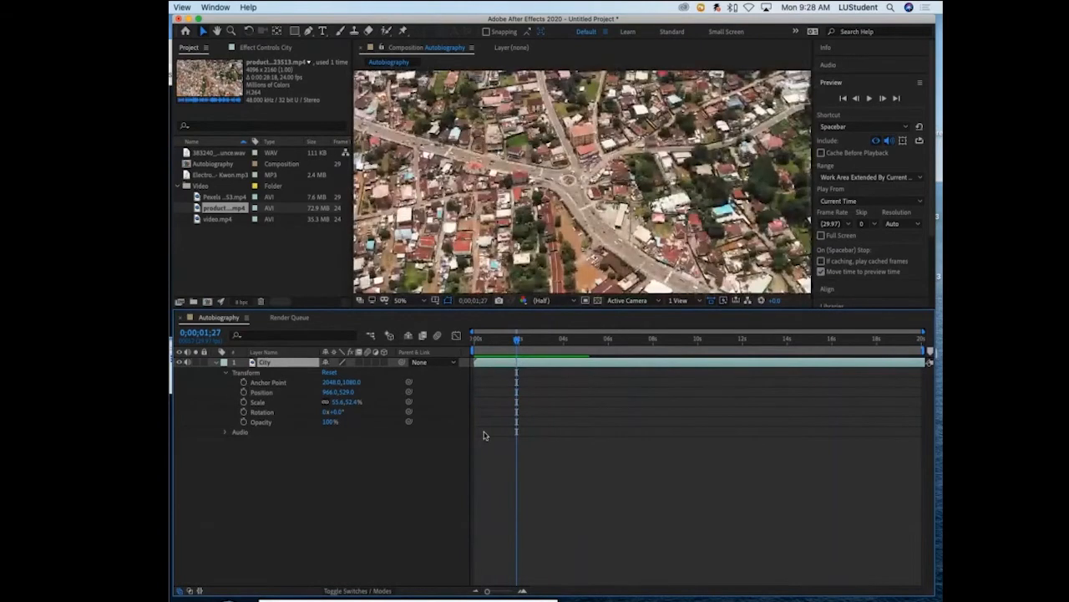
pyautogui.hotkey('alt', '[')
pyautogui.click(520, 338)
pyautogui.moveTo(533, 343); pyautogui.dragTo(608, 342)
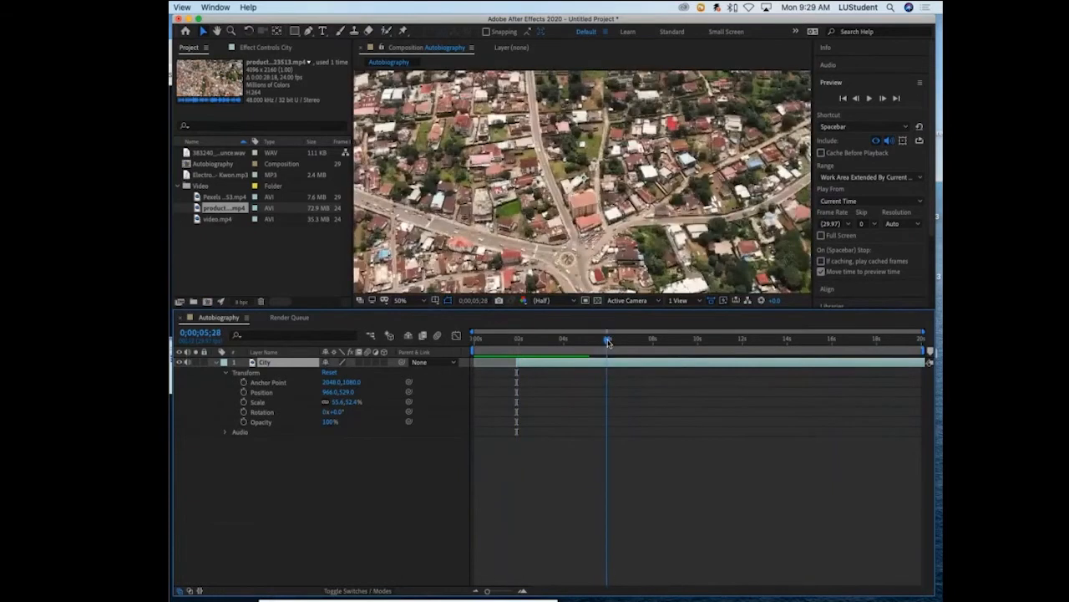
pyautogui.hotkey('alt', ']')
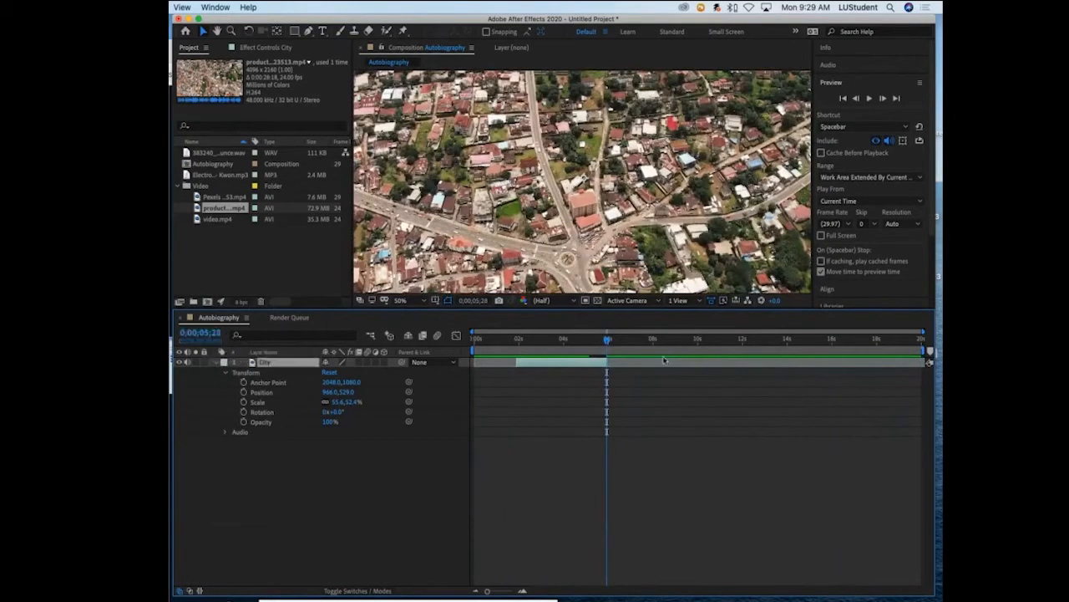
# - Check the other clips in the Video folder and add the Pexels cow clip to the composition at 0;00;00;00
pyautogui.moveTo(610, 341); pyautogui.dragTo(443, 341)
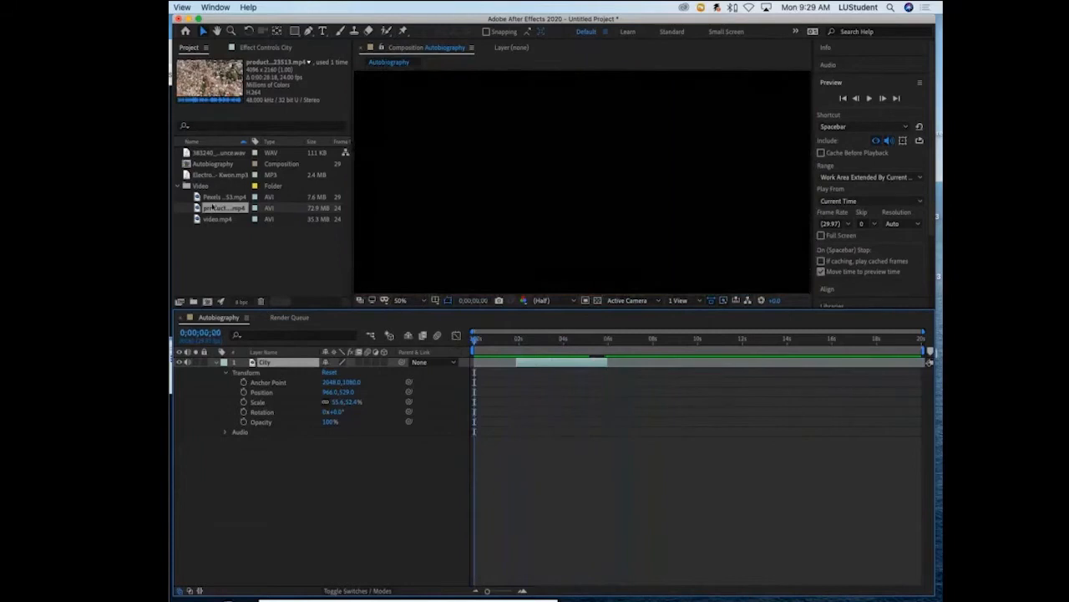
pyautogui.click(196, 219)
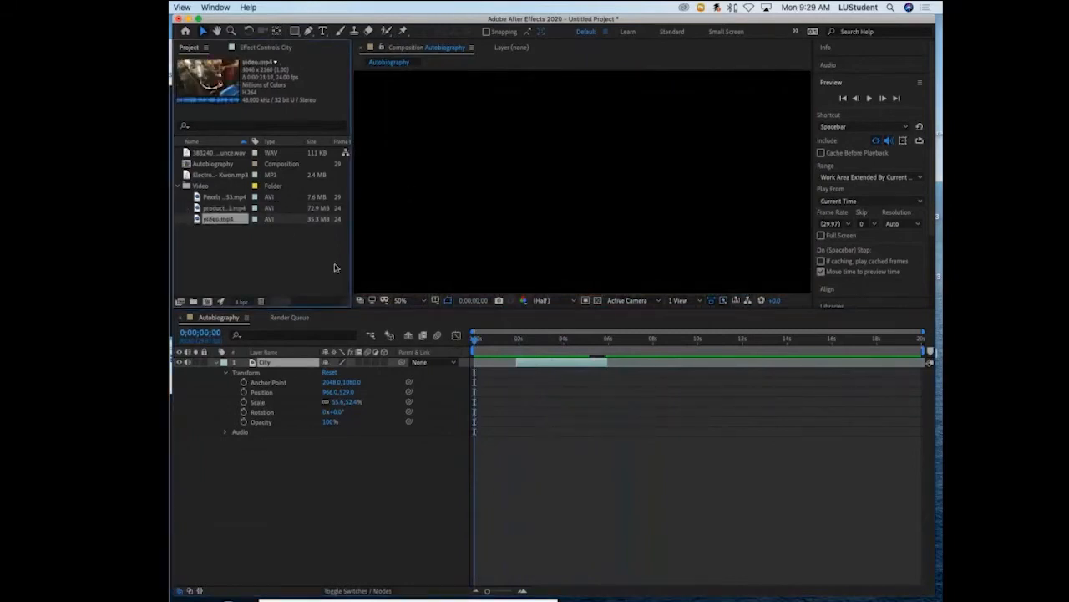
pyautogui.click(228, 197)
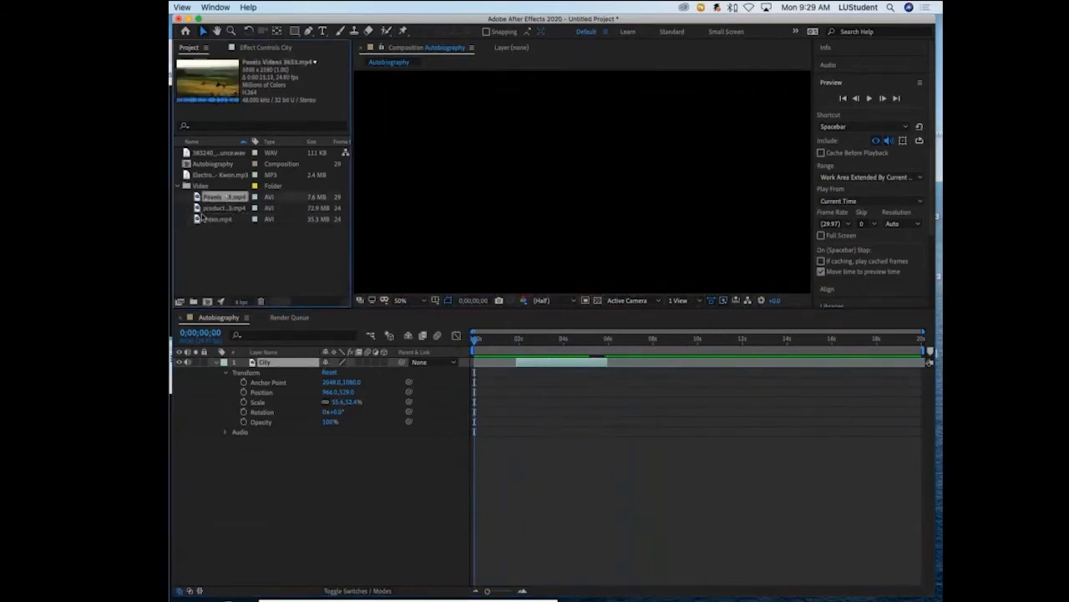
pyautogui.click(214, 220)
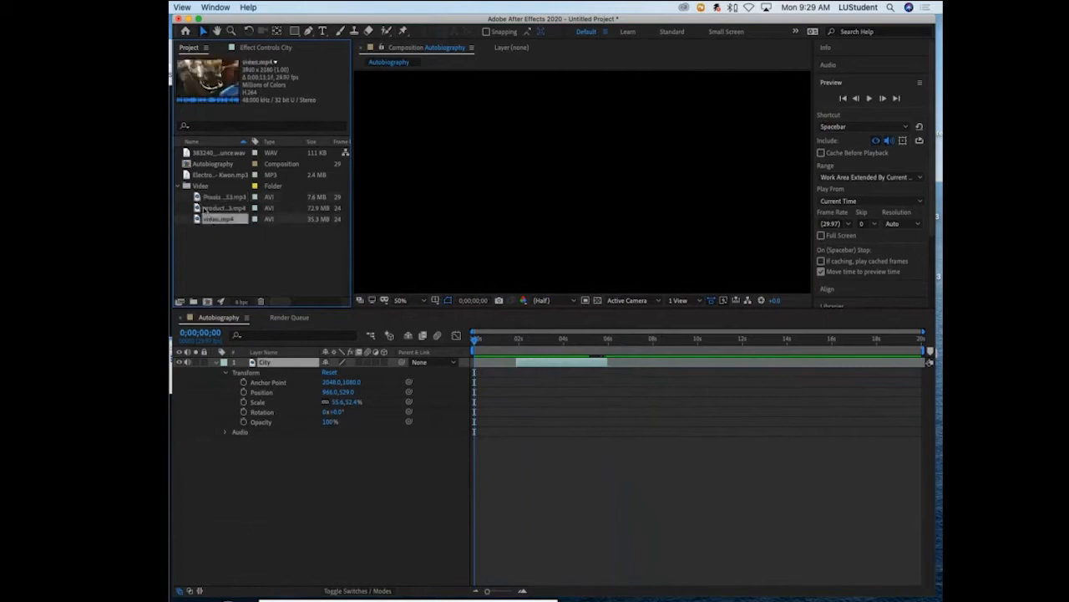
pyautogui.click(197, 197)
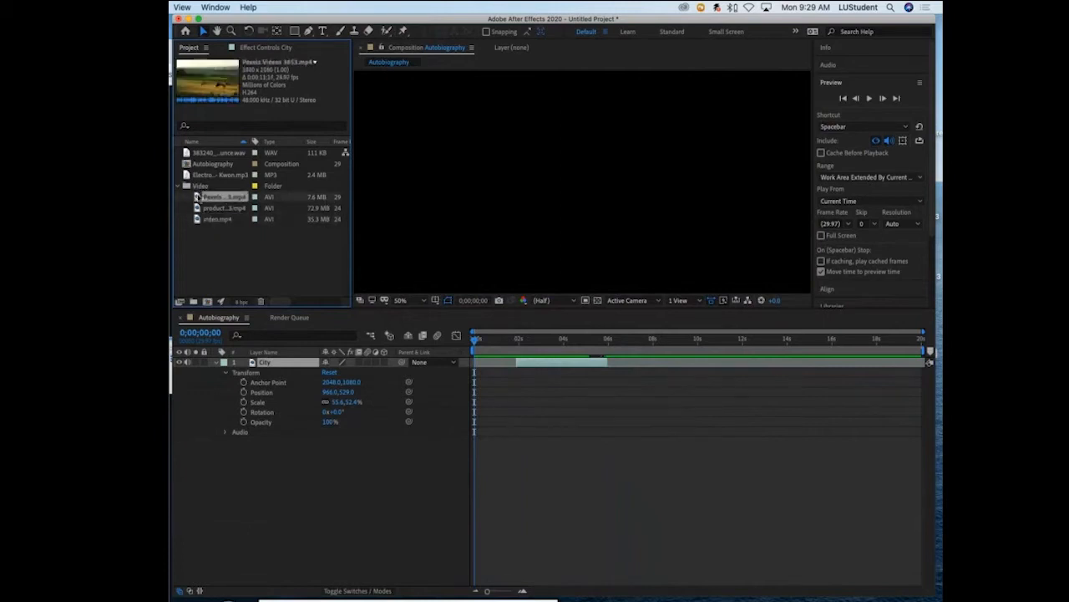
pyautogui.moveTo(197, 197); pyautogui.dragTo(570, 194)
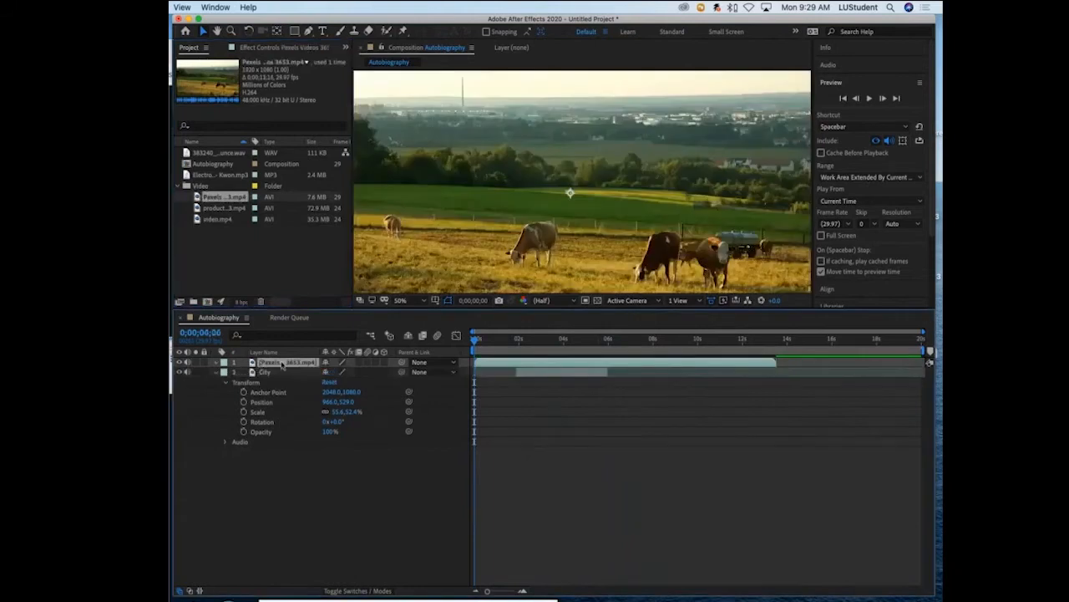
# - Rename the cow clip's layer as Cows and move it beneath the City layer
pyautogui.press('Return')
pyautogui.write('Co')
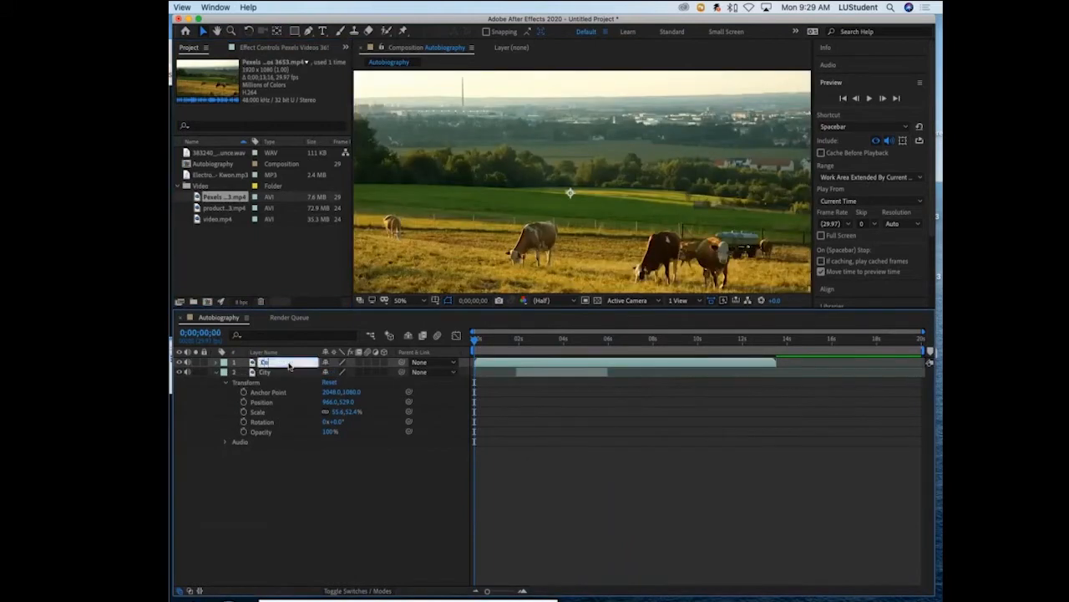
pyautogui.write('ws')
pyautogui.press('Return')
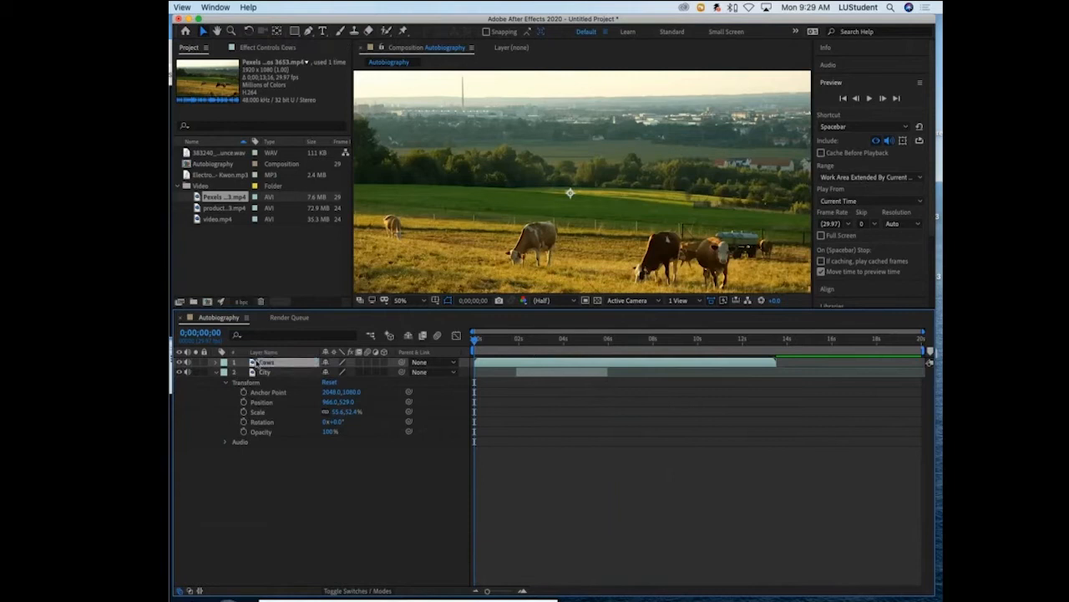
pyautogui.moveTo(254, 363); pyautogui.dragTo(268, 444)
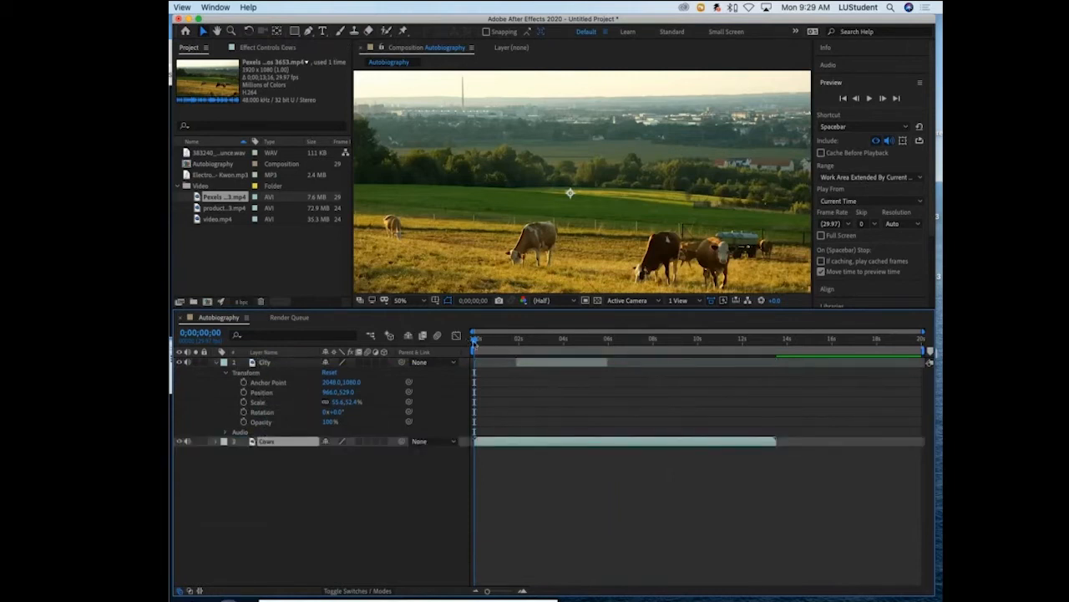
# - Shift the trimmed City layer earlier so that it begins at the start of the composition
pyautogui.moveTo(474, 340)
pyautogui.mouseDown()
pyautogui.moveTo(556, 346)
pyautogui.moveTo(491, 352)
pyautogui.mouseUp()
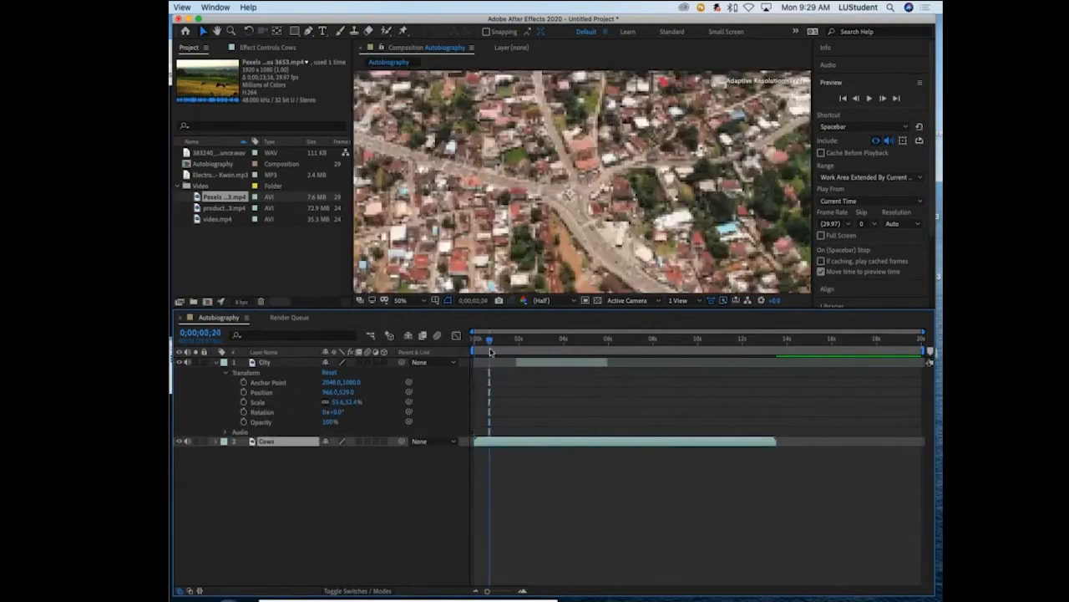
pyautogui.press('Home')
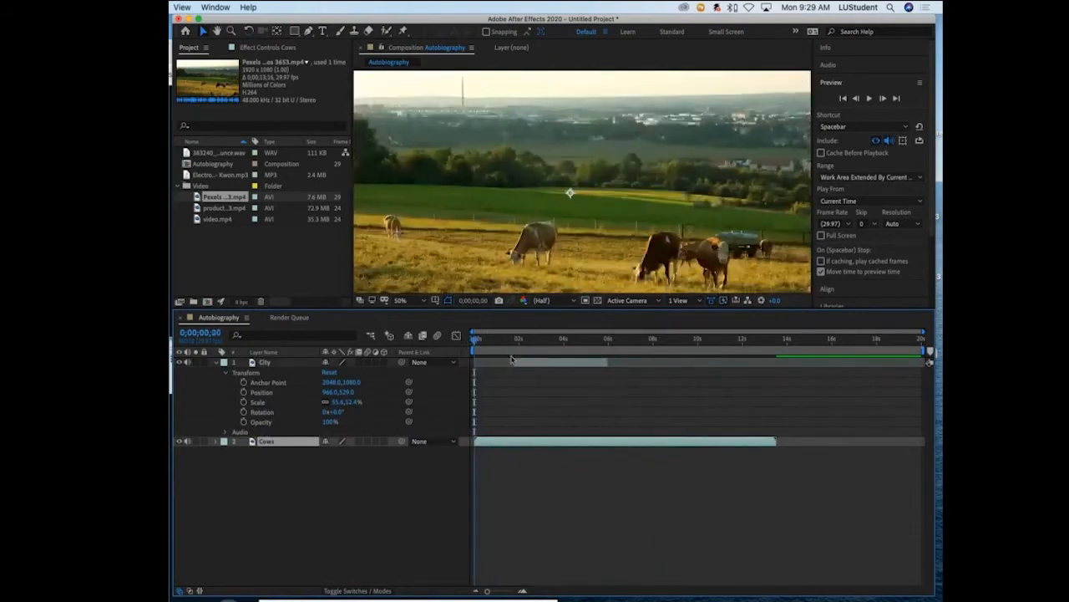
pyautogui.moveTo(524, 362); pyautogui.dragTo(483, 365)
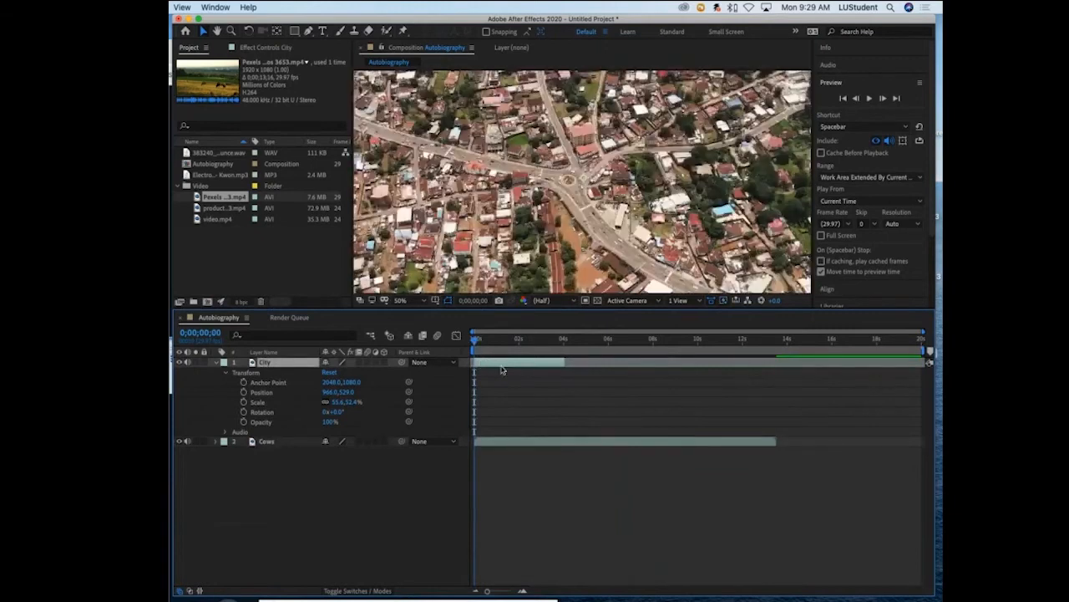
# - Play back the cut from City to Cows and extend the City layer's end to about 8.5 seconds
pyautogui.press('space')
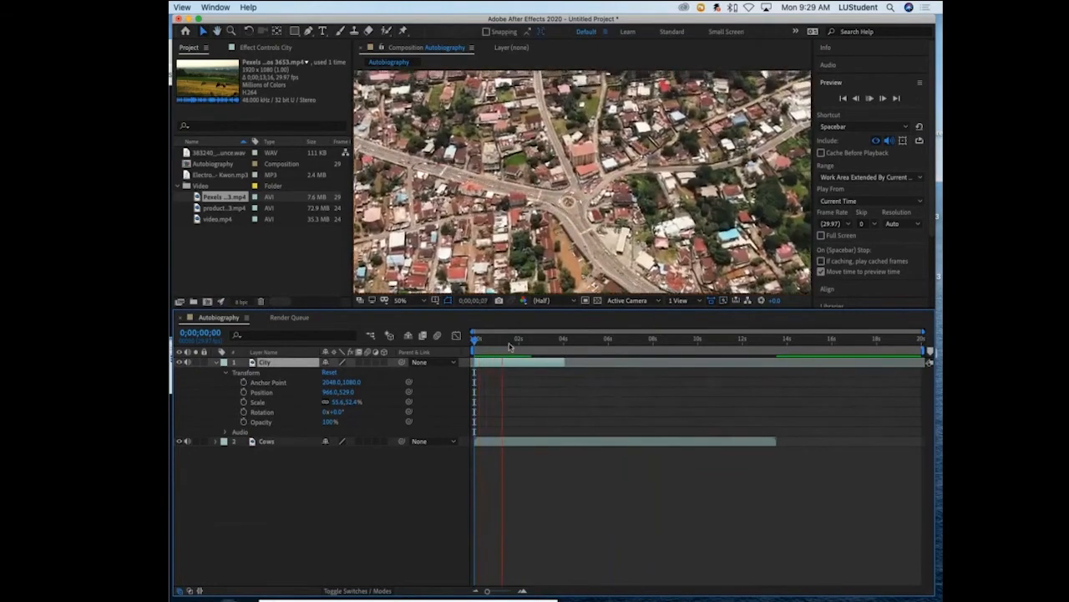
pyautogui.press('space')
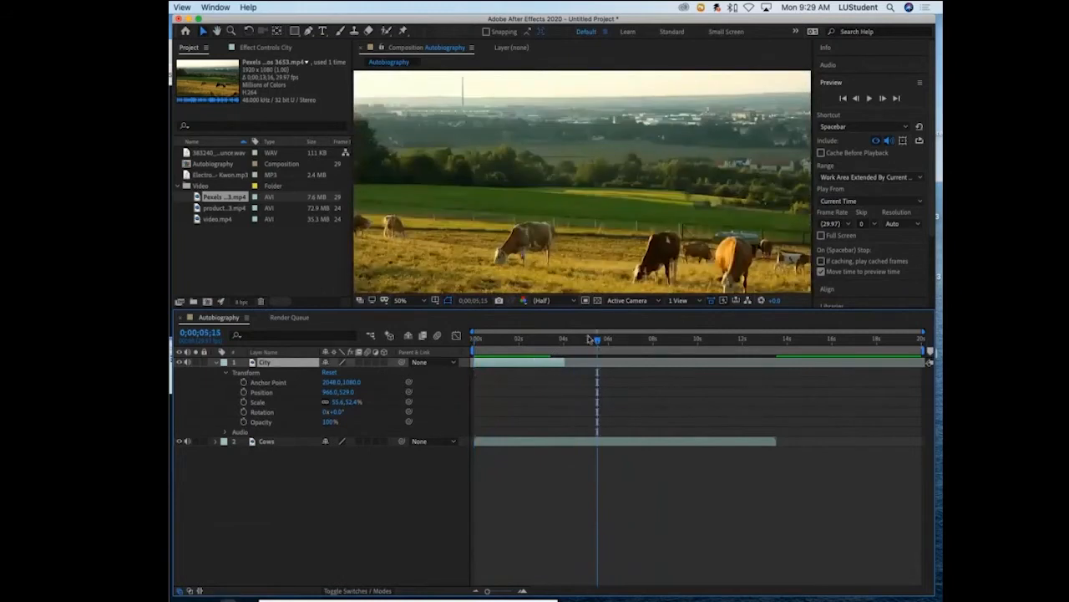
pyautogui.moveTo(598, 339); pyautogui.dragTo(503, 338)
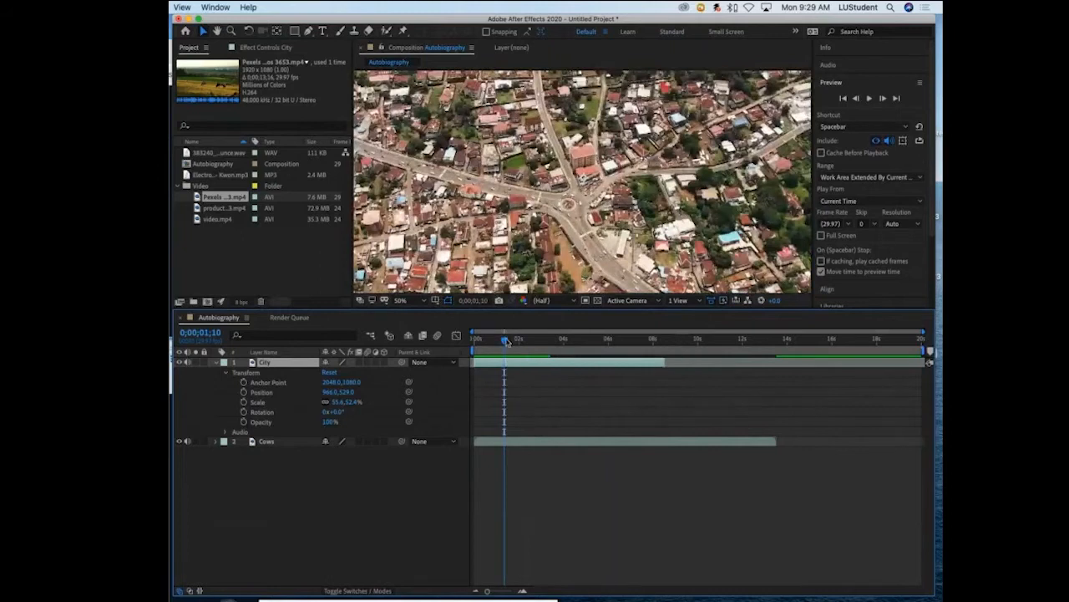
pyautogui.moveTo(505, 339); pyautogui.dragTo(557, 342)
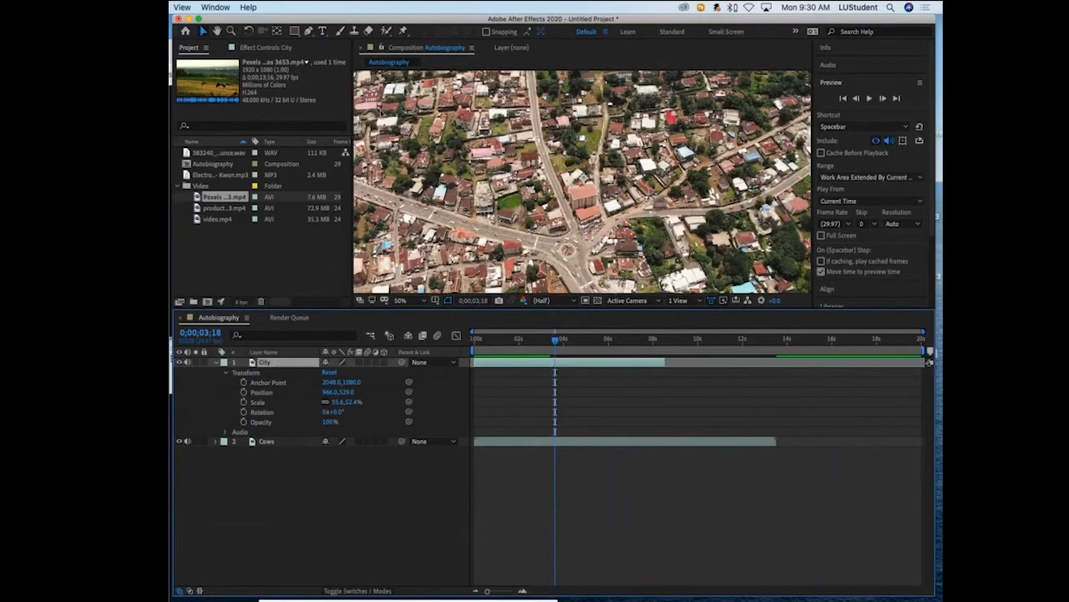
# - Review the Hand, Zoom, Selection and shape tools, ending with the Selection tool active and the City layer deselected
pyautogui.click(218, 32)
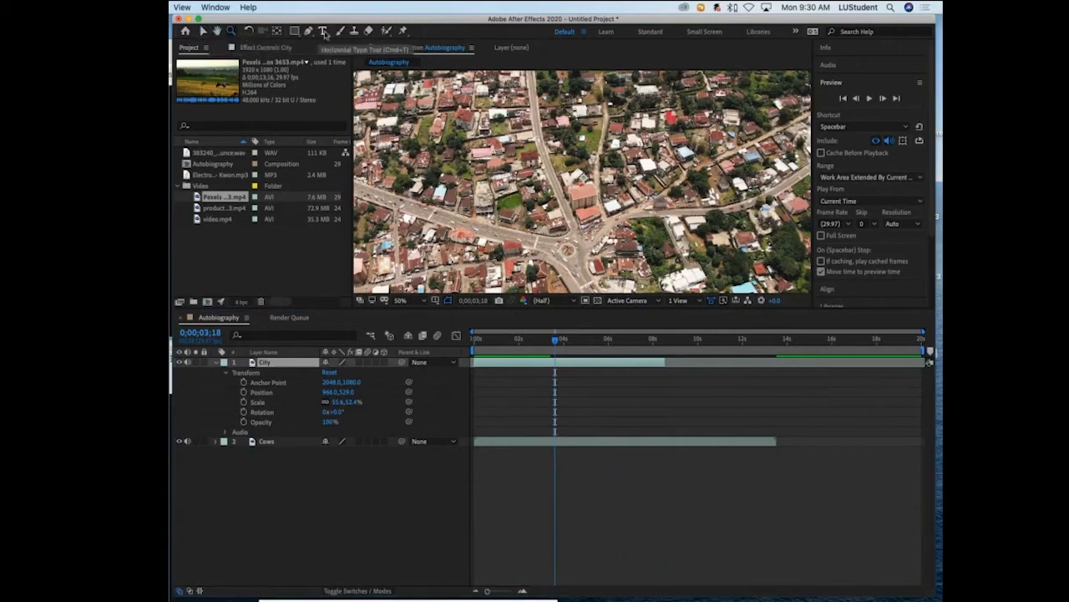
pyautogui.click(202, 33)
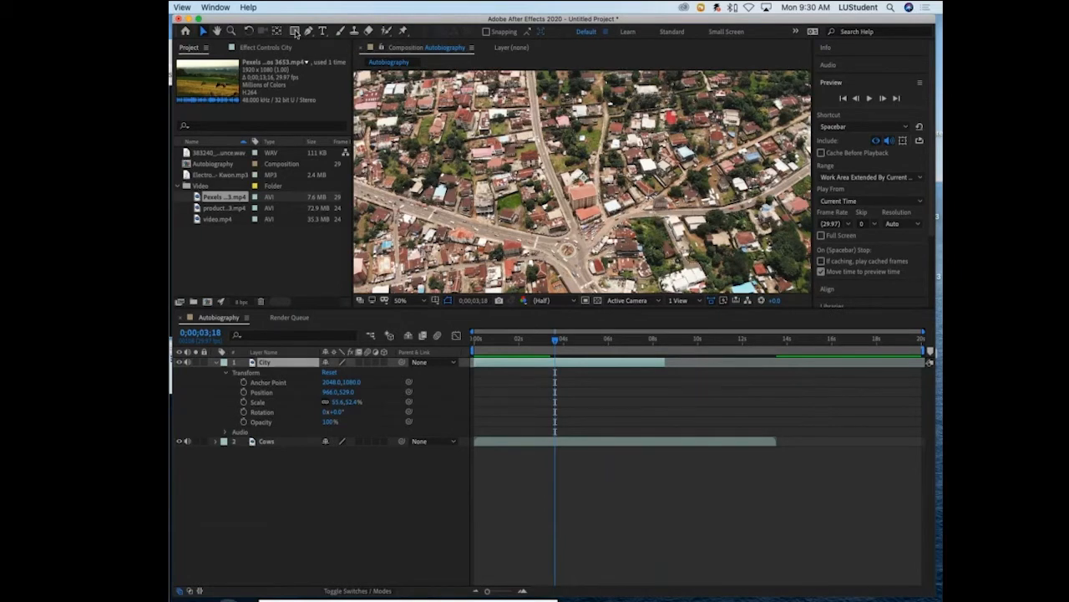
pyautogui.click(295, 32)
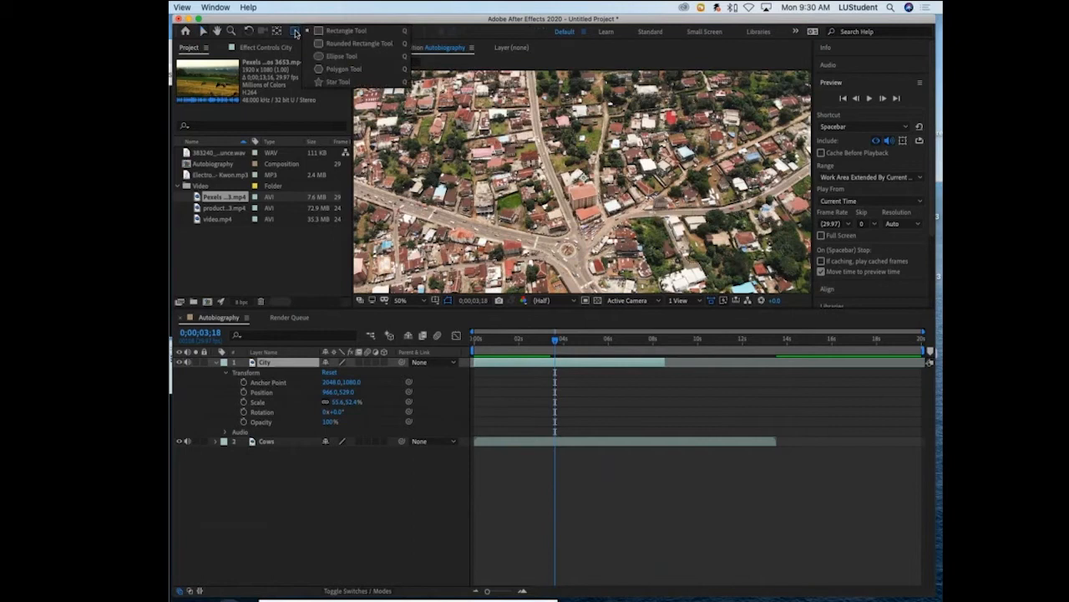
pyautogui.click(295, 32)
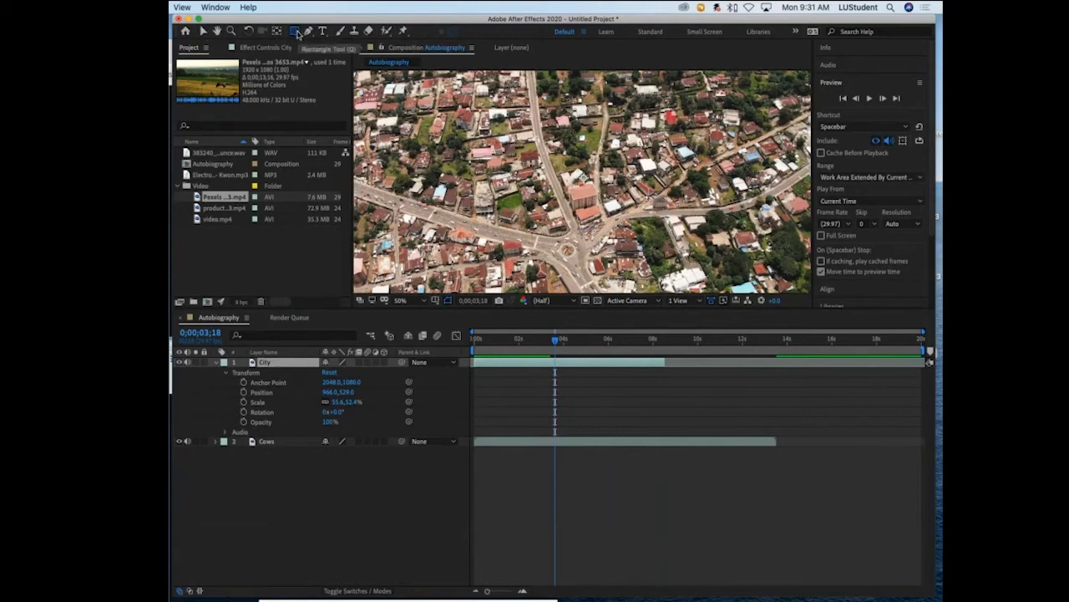
pyautogui.click(203, 32)
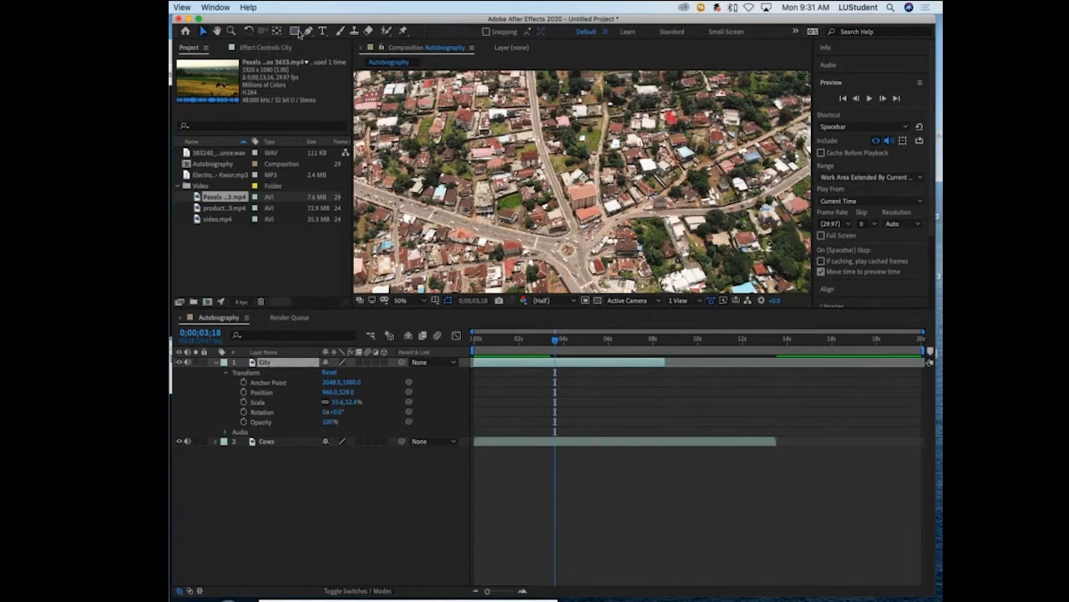
pyautogui.click(312, 492)
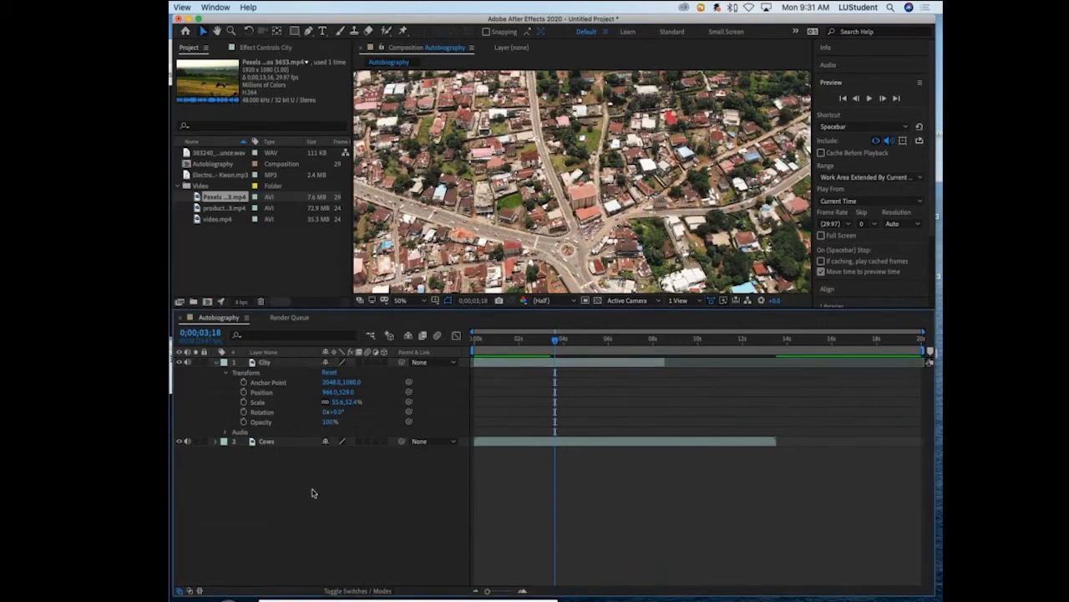
pyautogui.click(295, 31)
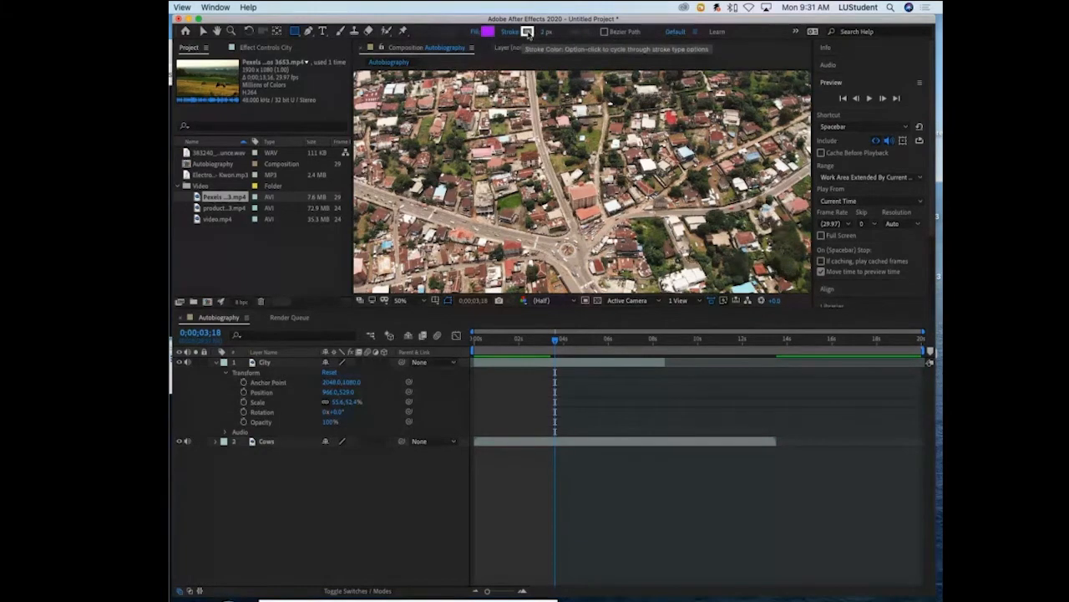
pyautogui.click(284, 365)
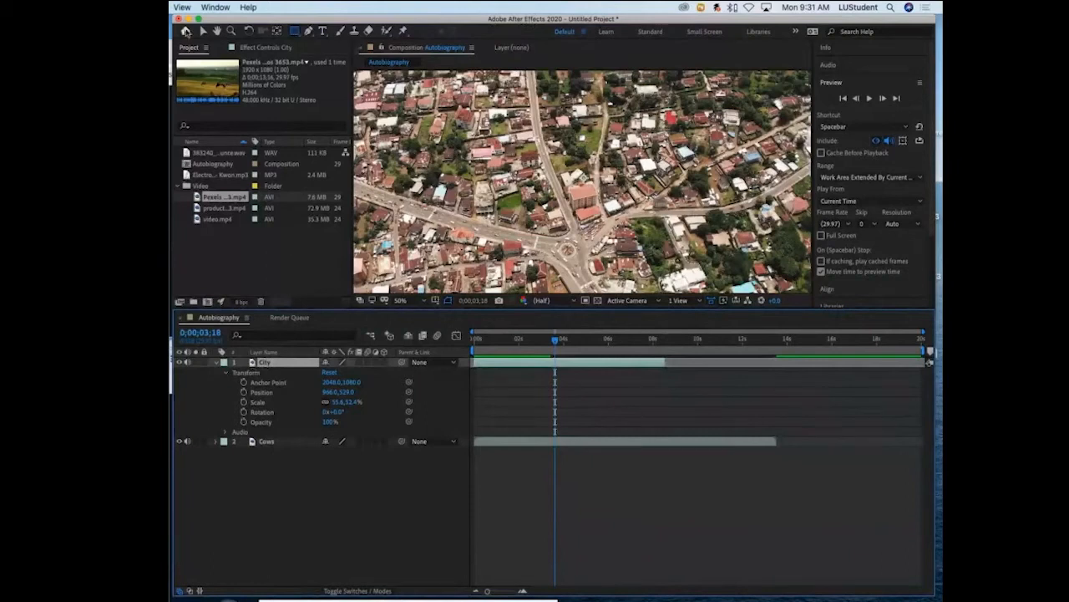
pyautogui.click(204, 31)
pyautogui.click(270, 511)
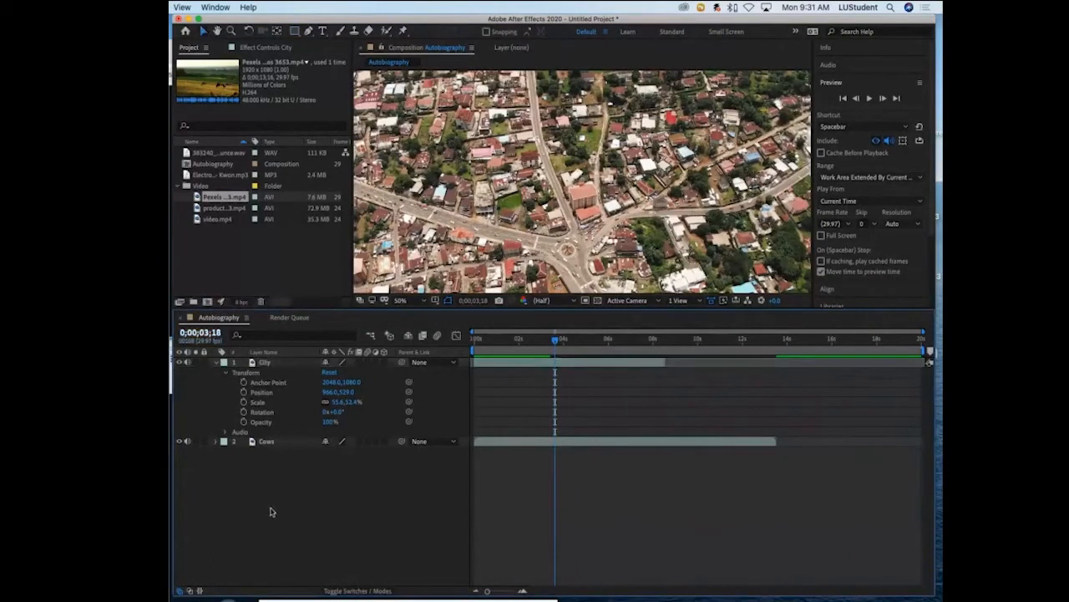
# - With no layer selected, draw a wide purple rectangle over the frame's lower-left edge and return to the Selection tool
pyautogui.press('q')
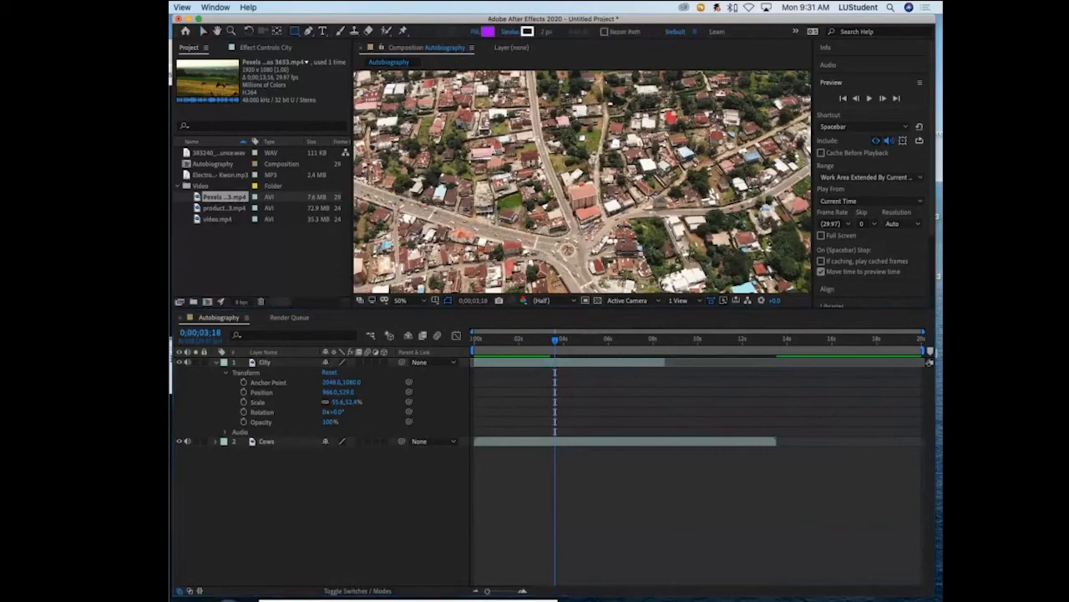
pyautogui.click(332, 258)
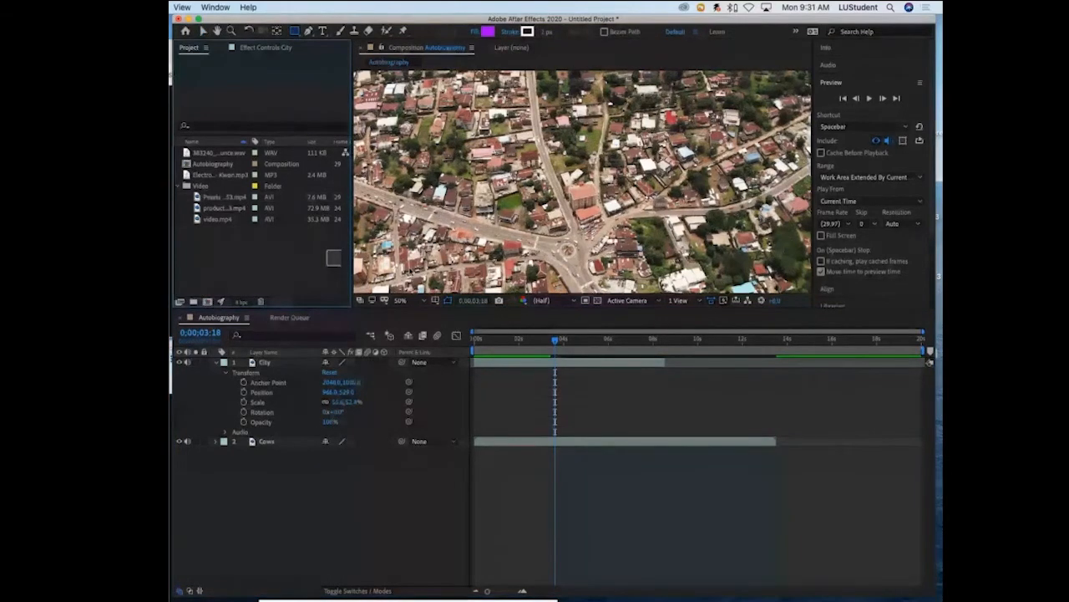
pyautogui.scroll(-3, 359, 241)
pyautogui.scroll(1, 363, 241)
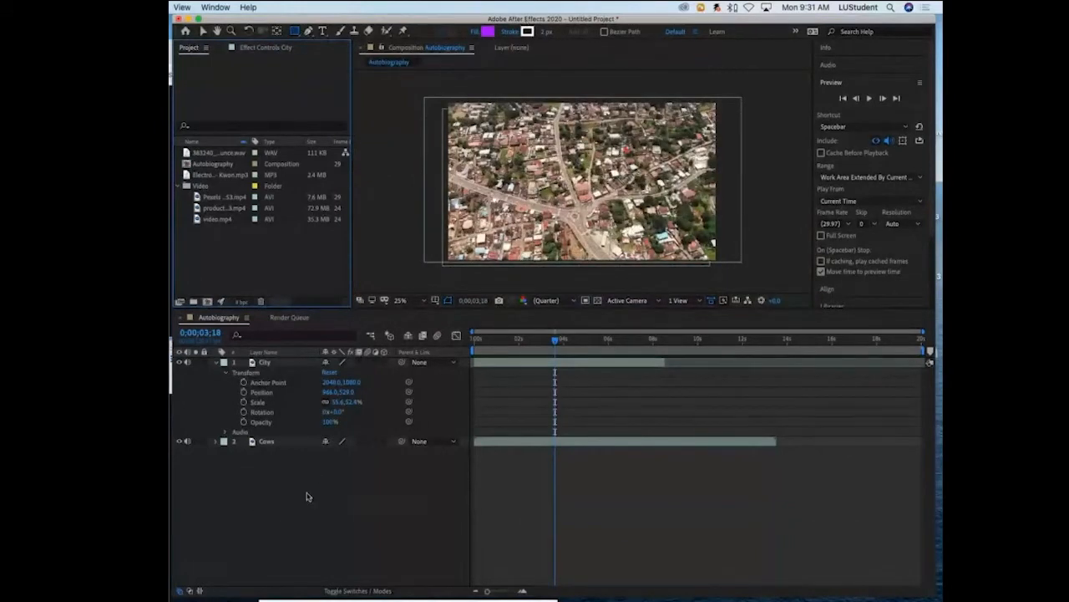
pyautogui.moveTo(415, 224); pyautogui.dragTo(531, 251)
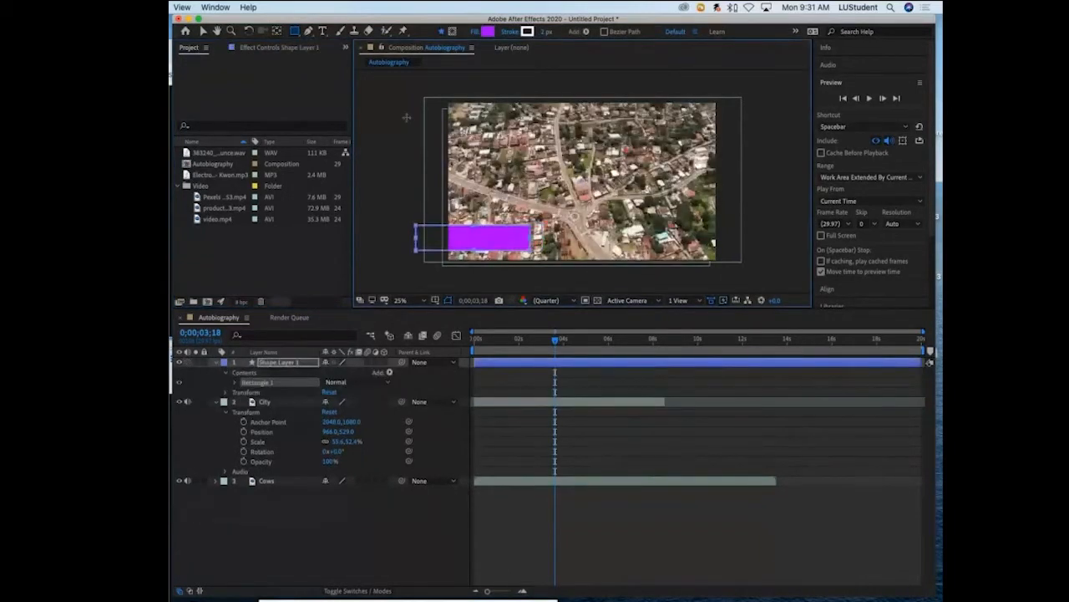
pyautogui.click(203, 31)
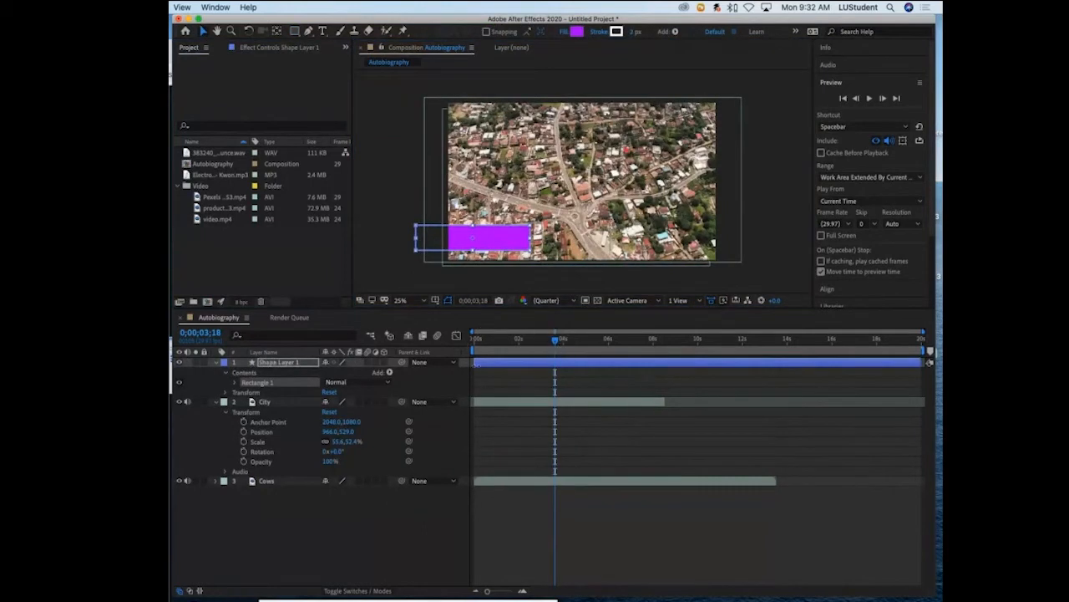
# - Trim the shape layer's end to about 3.5 seconds and scrub through its opening two seconds
pyautogui.moveTo(925, 361); pyautogui.dragTo(484, 342)
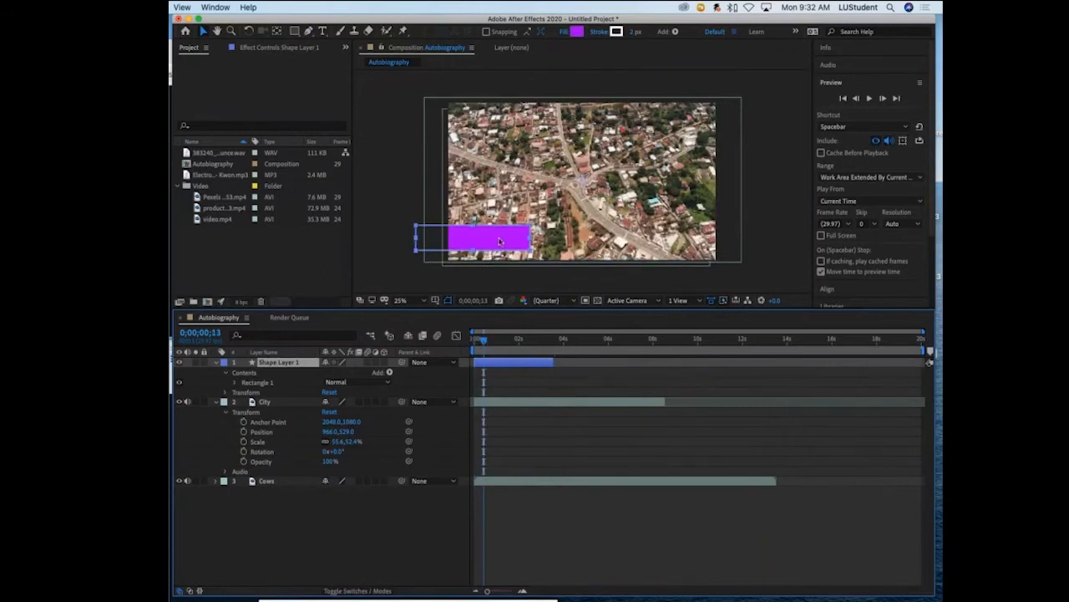
pyautogui.moveTo(485, 341); pyautogui.dragTo(513, 343)
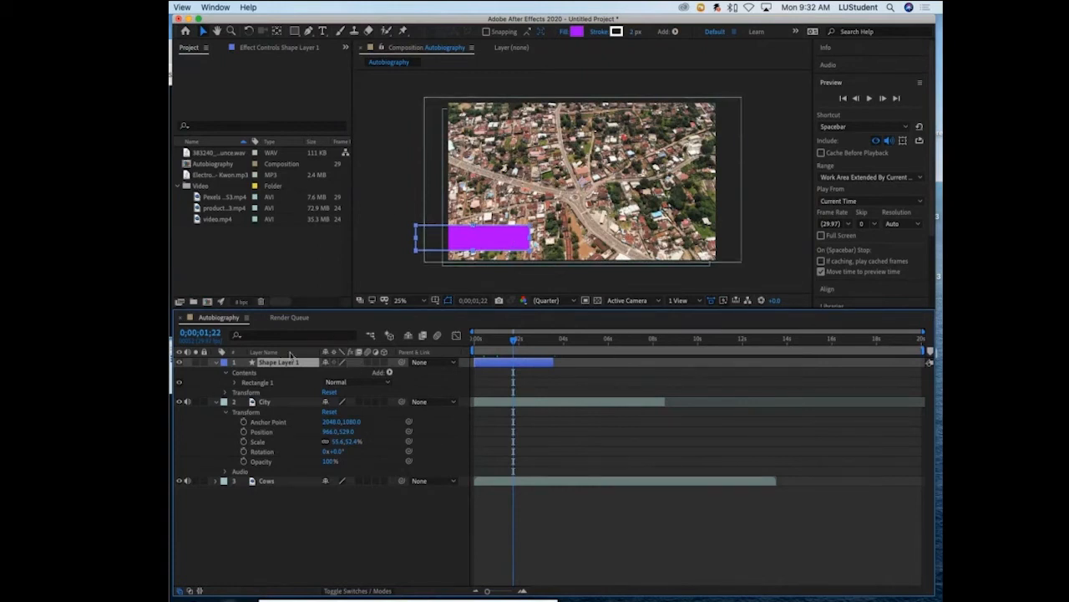
# - Keyframe the shape layer's Position with X at 342, off-frame, at 0;00;00;00 and X at 1116 at 0;00;00;23
pyautogui.click(227, 392)
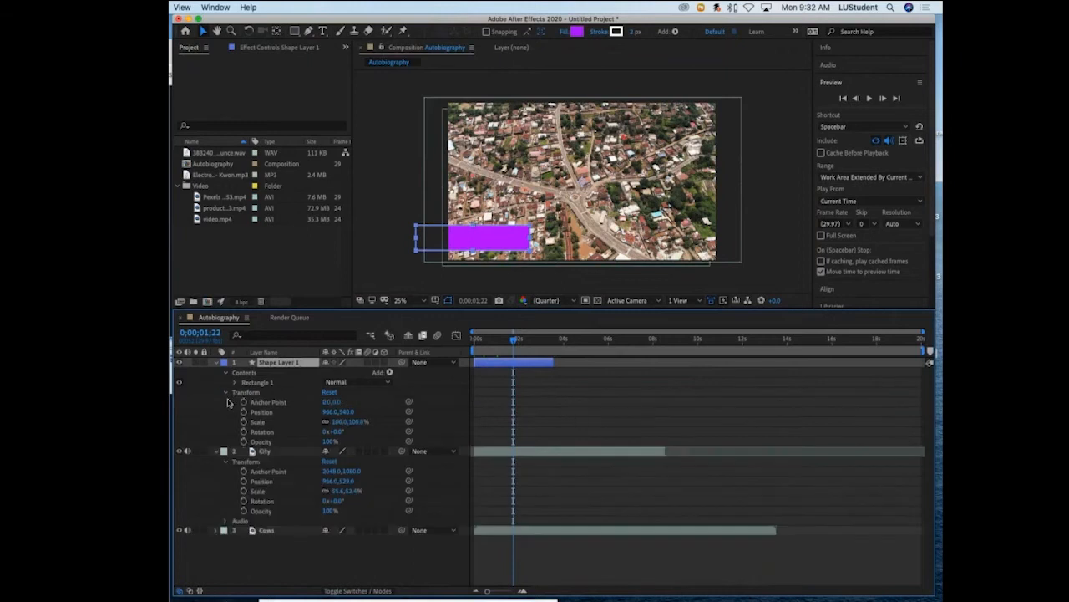
pyautogui.moveTo(513, 339); pyautogui.dragTo(470, 342)
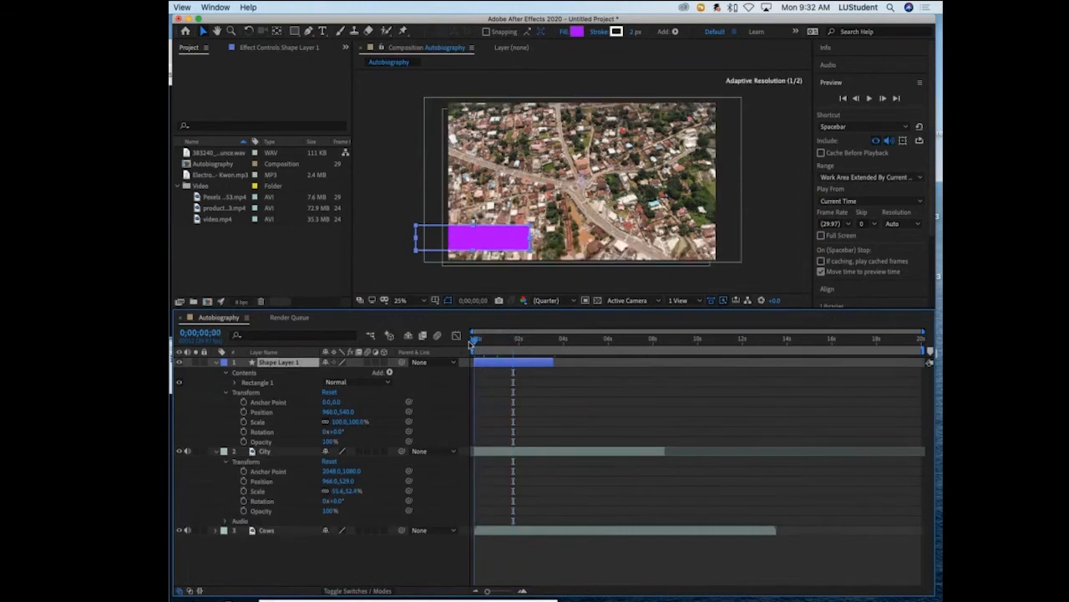
pyautogui.click(243, 412)
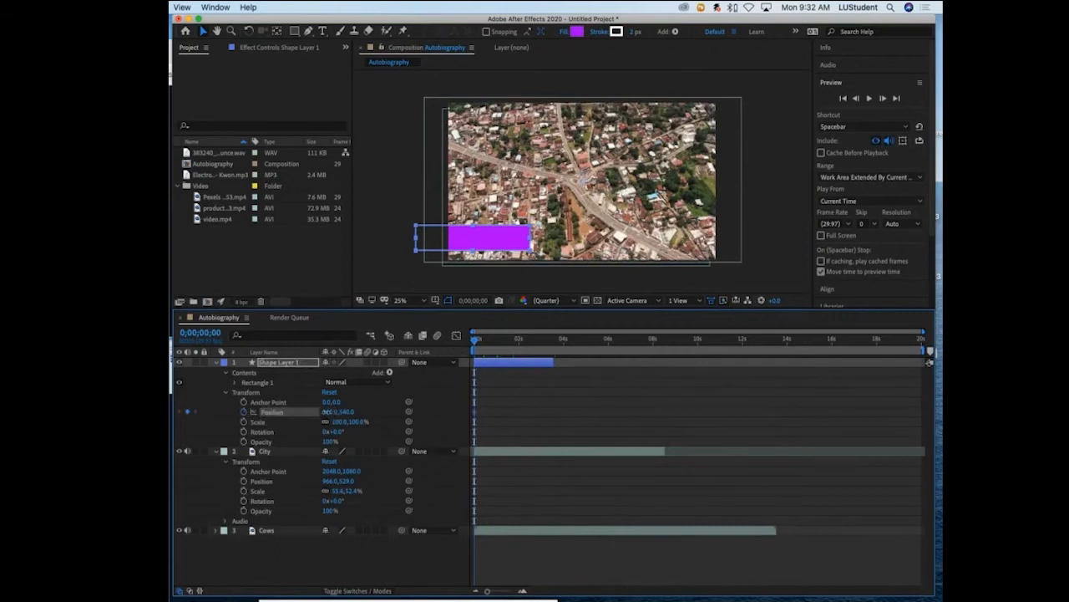
pyautogui.moveTo(327, 412); pyautogui.dragTo(147, 412)
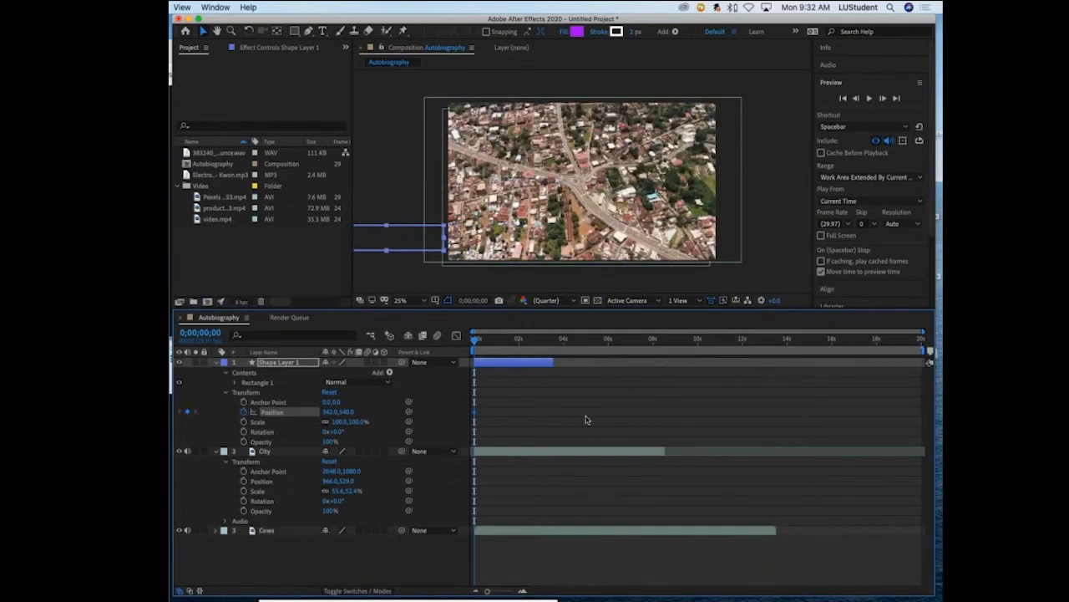
pyautogui.moveTo(474, 340); pyautogui.dragTo(491, 340)
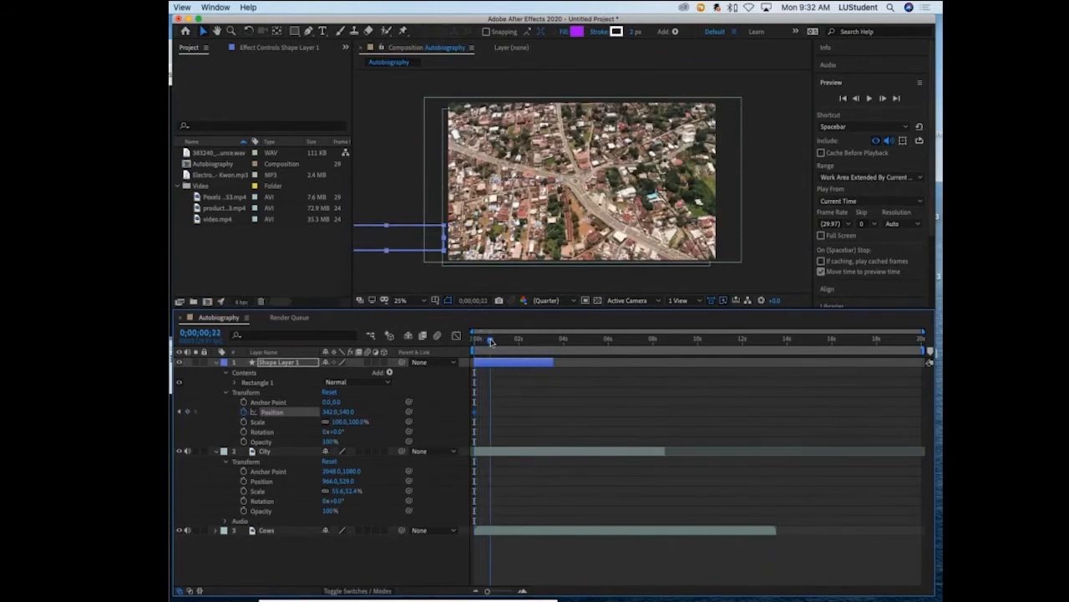
pyautogui.moveTo(325, 418); pyautogui.dragTo(735, 400)
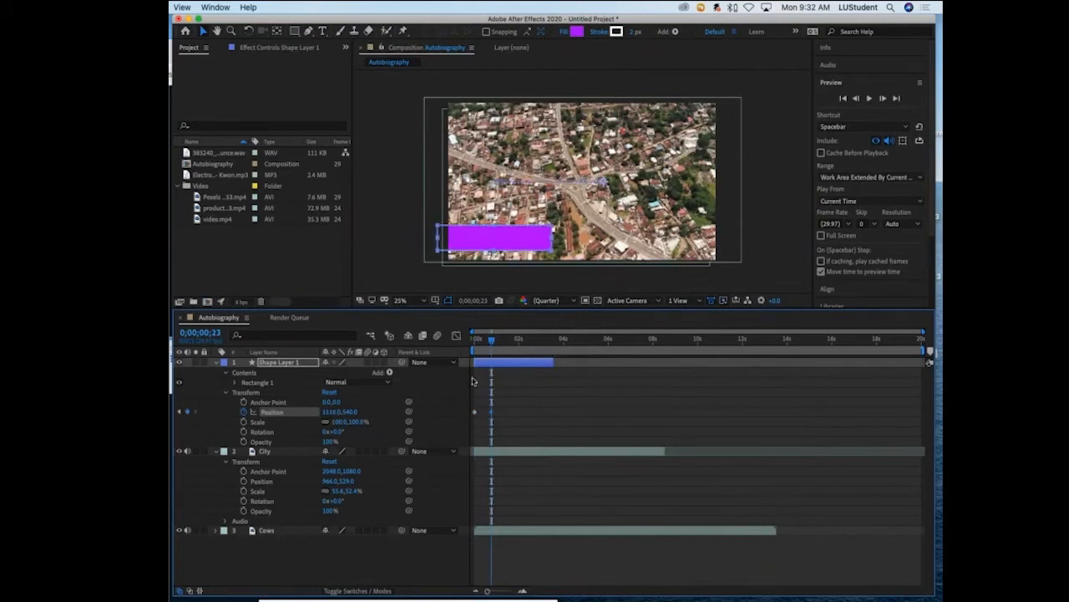
# - Play back the rectangle's slide-in from the start of the composition and examine its two Position keyframes
pyautogui.moveTo(490, 341); pyautogui.dragTo(462, 351)
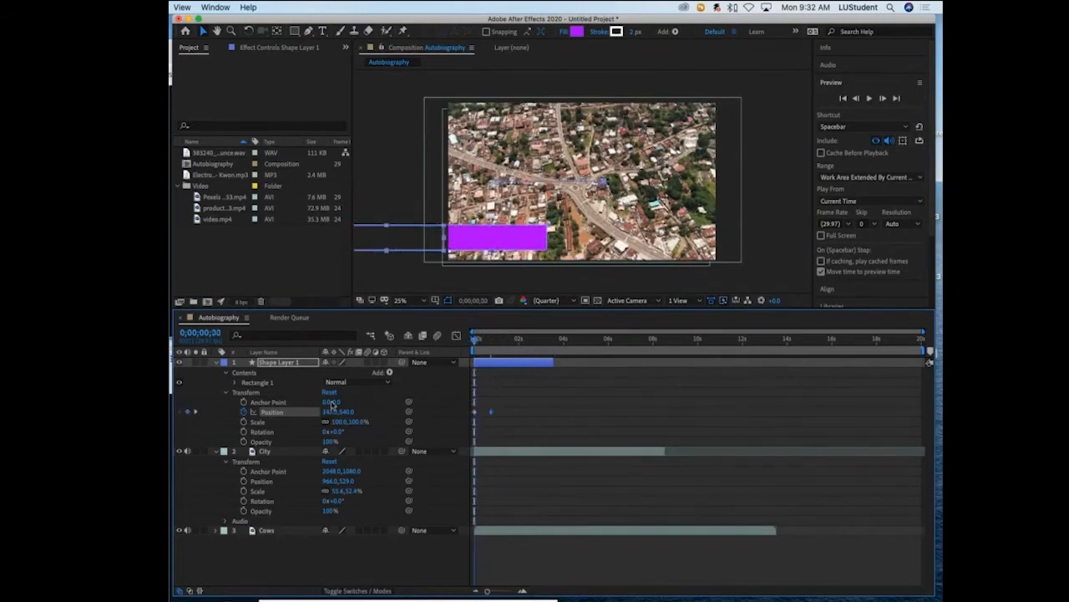
pyautogui.press('space')
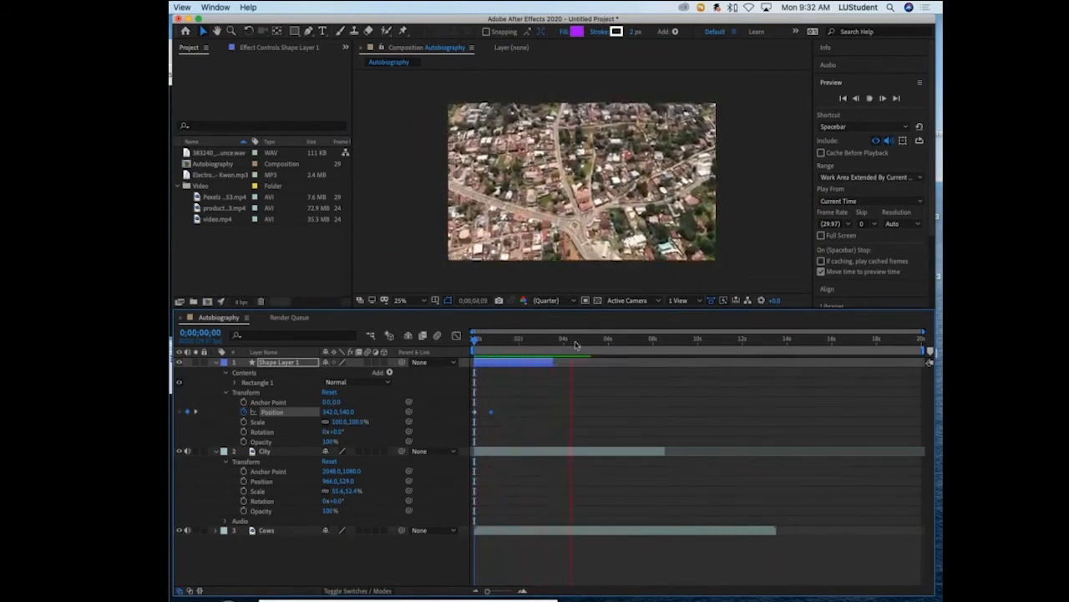
pyautogui.press('space')
pyautogui.moveTo(575, 341); pyautogui.dragTo(474, 341)
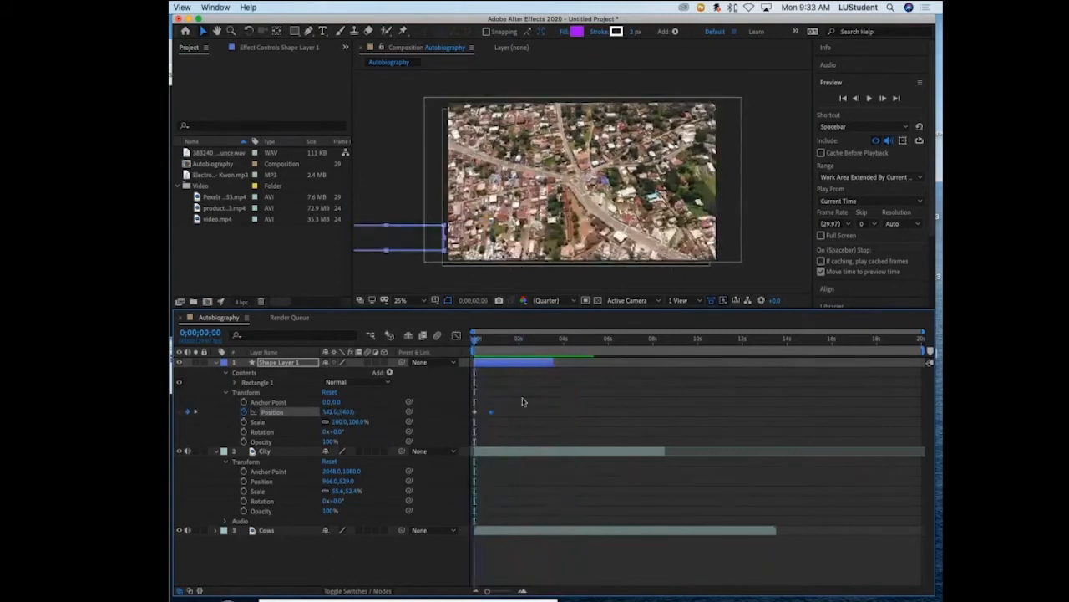
pyautogui.moveTo(536, 399); pyautogui.dragTo(506, 409)
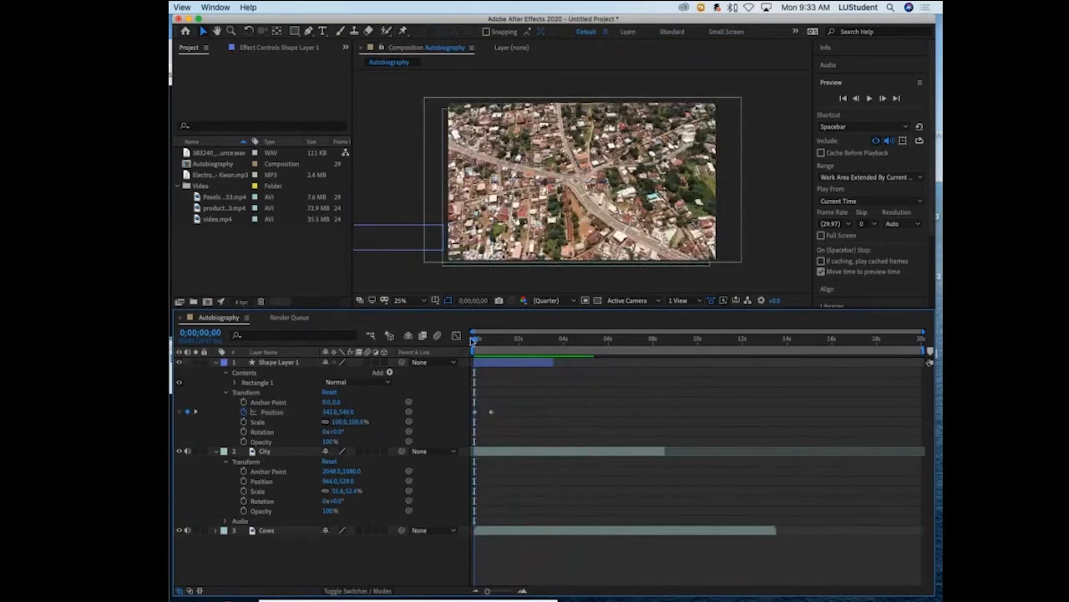
# - Extend the shape layer's end to about 4 seconds and paste copies of its two Position keyframes at 0;00;03;06
pyautogui.moveTo(476, 340); pyautogui.dragTo(567, 362)
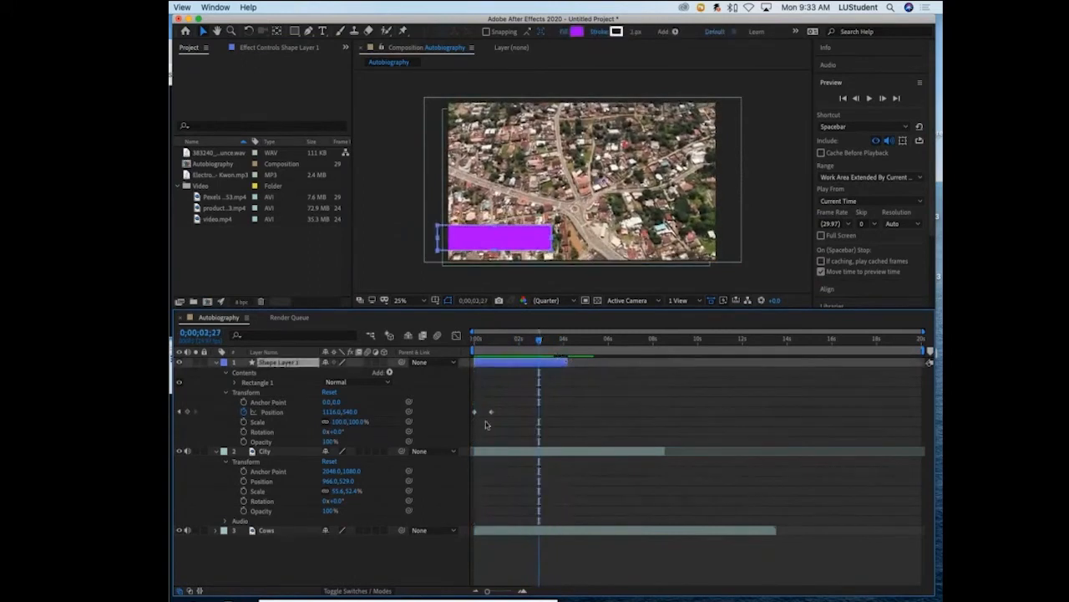
pyautogui.moveTo(507, 406); pyautogui.dragTo(450, 426)
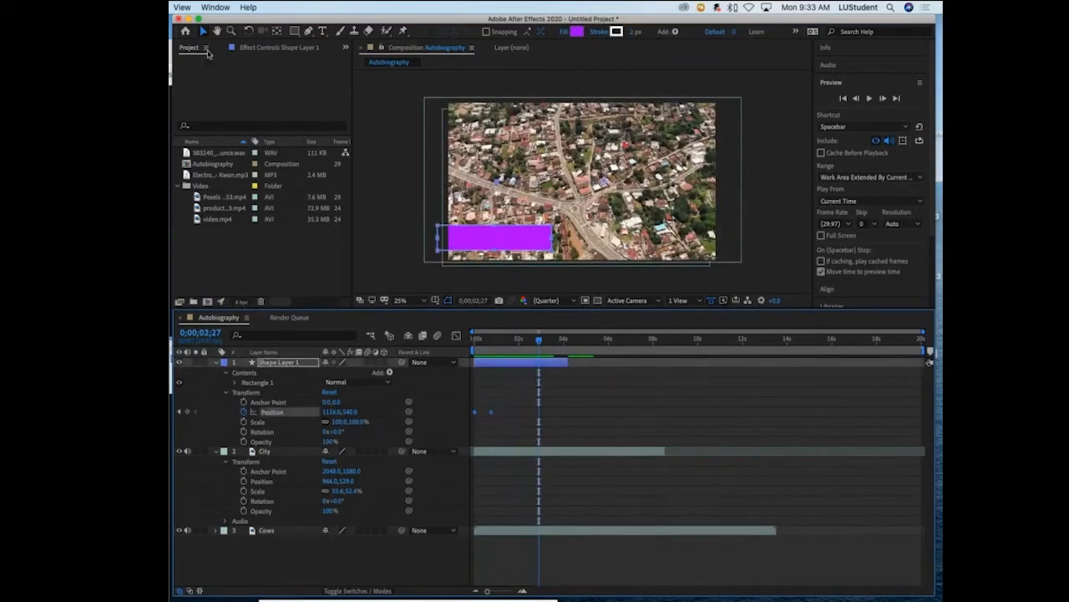
pyautogui.click(202, 31)
pyautogui.moveTo(513, 399); pyautogui.dragTo(459, 425)
pyautogui.press('space')
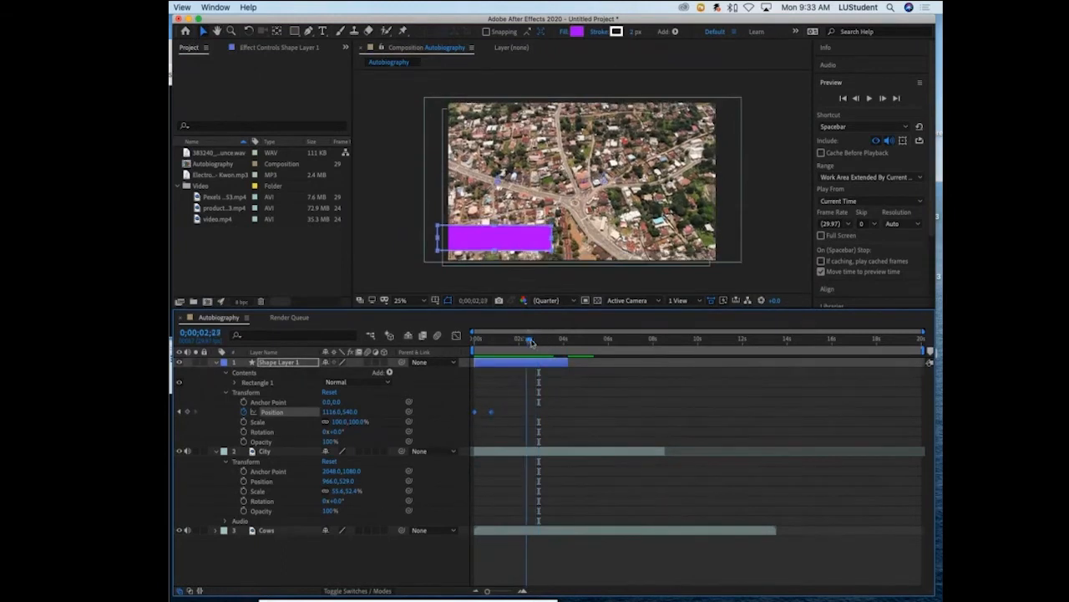
pyautogui.moveTo(549, 340); pyautogui.dragTo(545, 340)
pyautogui.press('super+v')
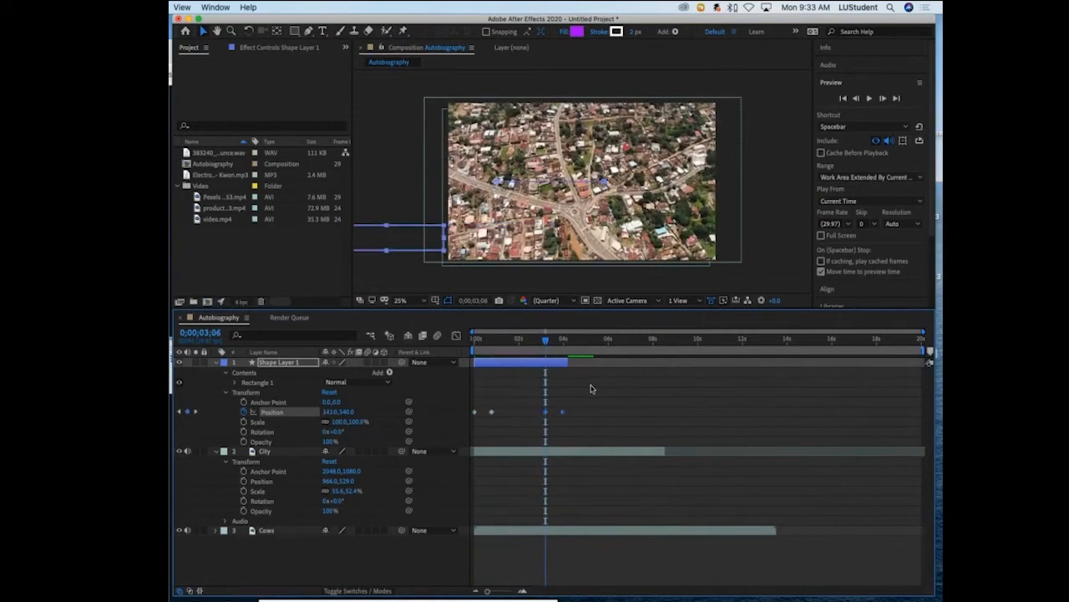
# - Reverse the order of the two pasted Position keyframes so the rectangle holds in frame until about 3.5 seconds before sliding out
pyautogui.moveTo(546, 343); pyautogui.dragTo(517, 349)
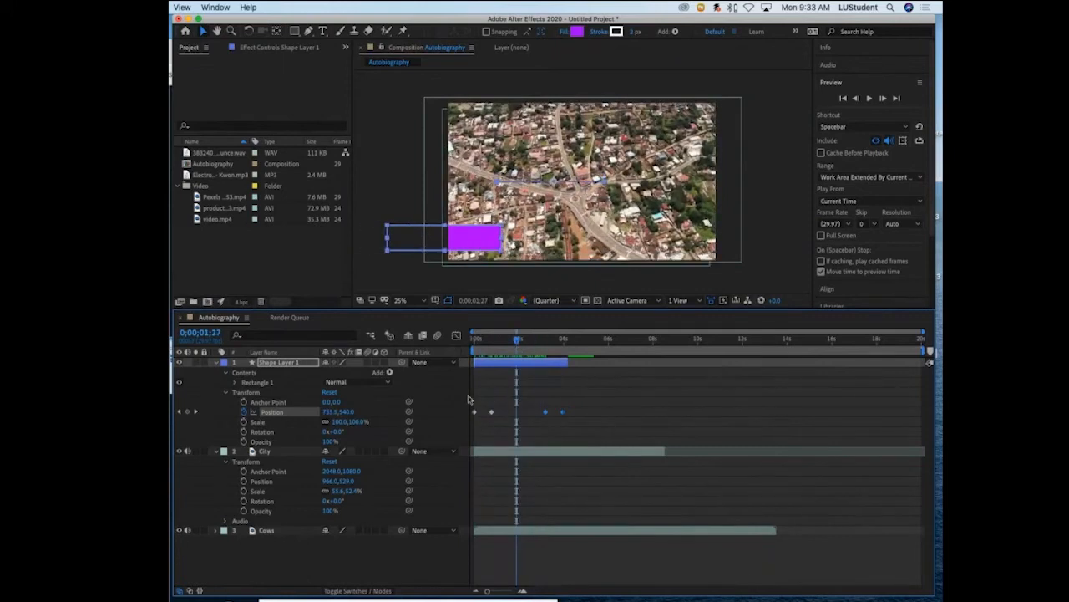
pyautogui.moveTo(474, 414)
pyautogui.click(491, 413)
pyautogui.moveTo(546, 415)
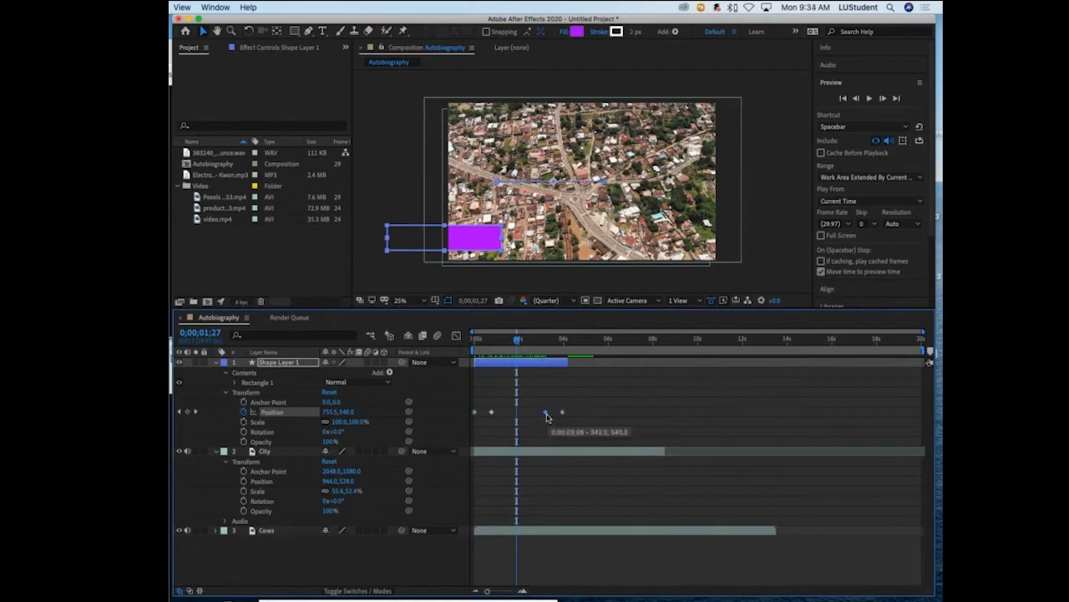
pyautogui.moveTo(546, 415); pyautogui.dragTo(576, 412)
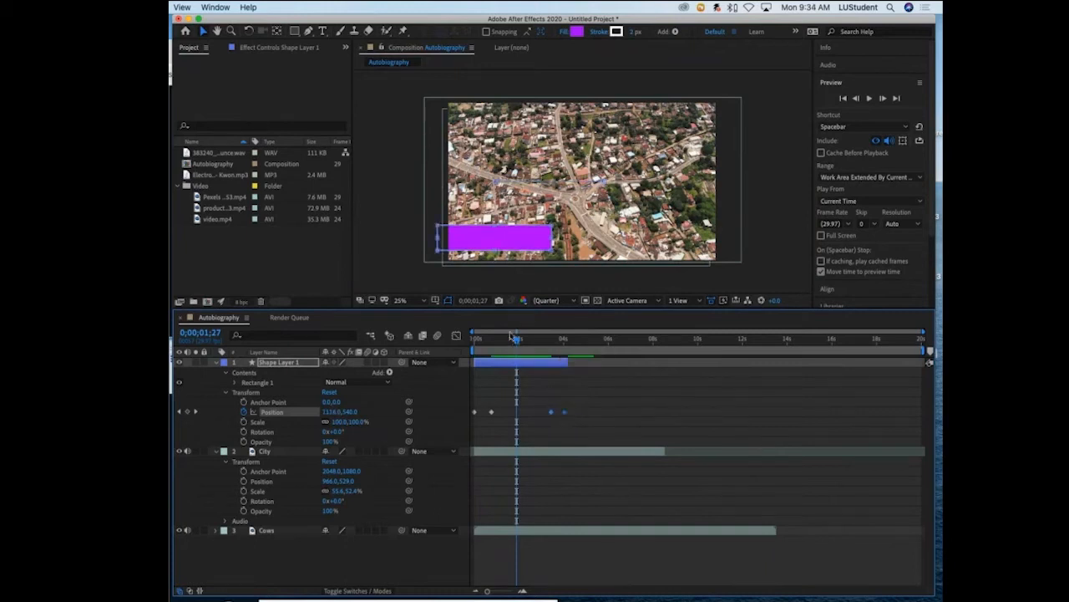
# - Play back the rectangle's slide-in, hold and slide-out from the start, and return the playhead to 0;00;01;03
pyautogui.moveTo(512, 337); pyautogui.dragTo(436, 351)
pyautogui.press('space')
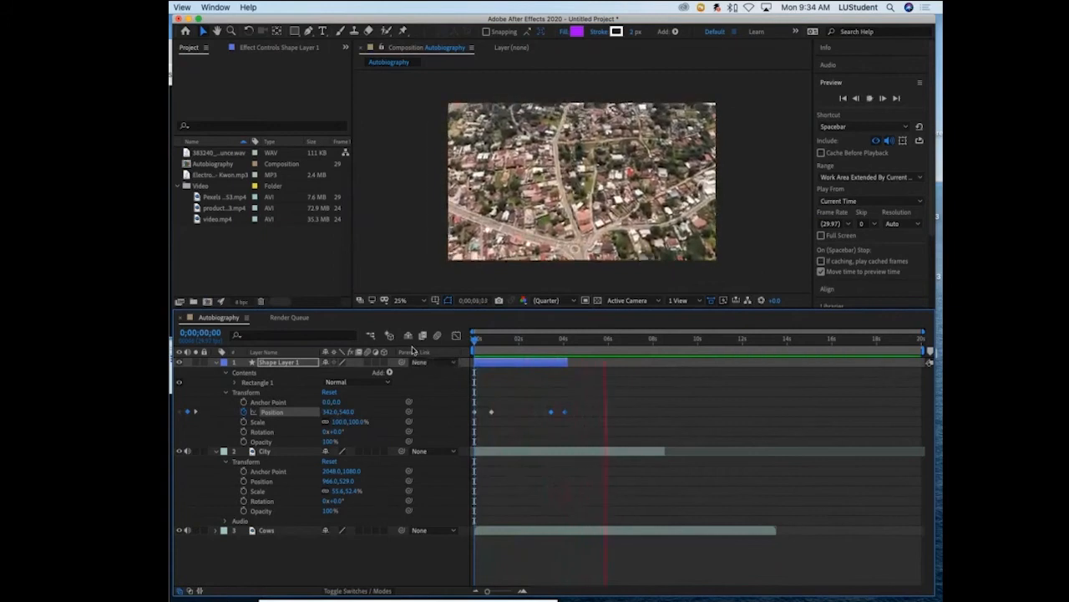
pyautogui.press('space')
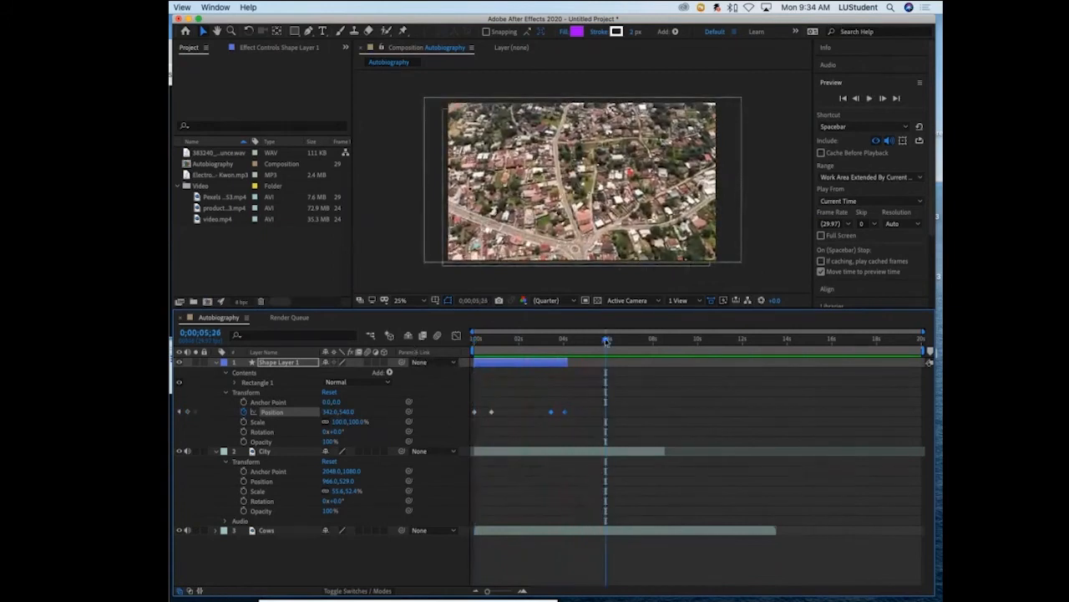
pyautogui.moveTo(606, 340); pyautogui.dragTo(499, 341)
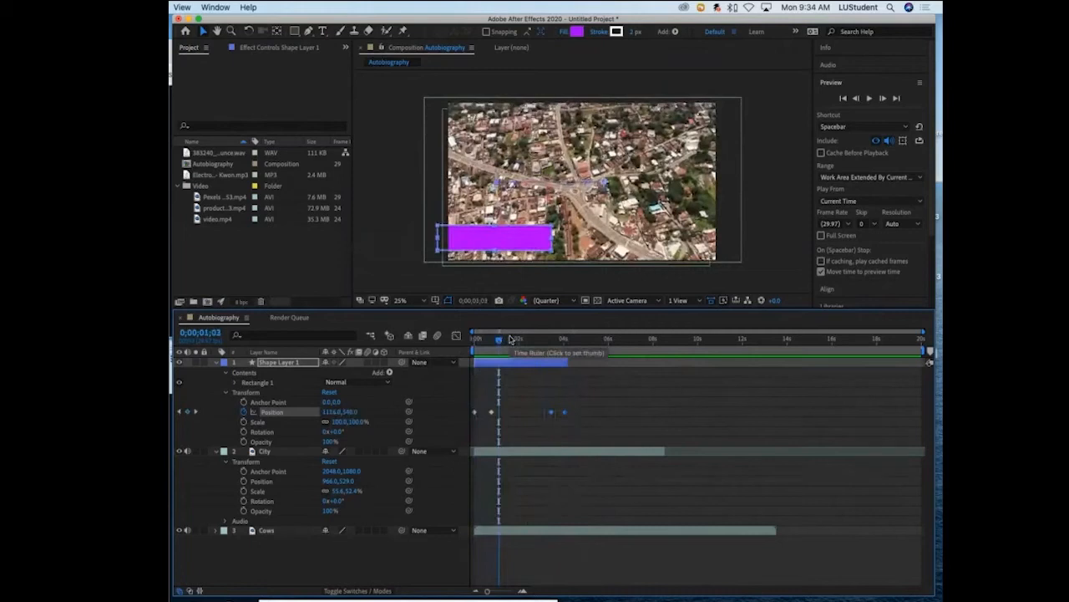
# - Collapse the properties of the shape and City layers in the timeline, ending with the Selection tool active
pyautogui.click(216, 362)
pyautogui.click(217, 373)
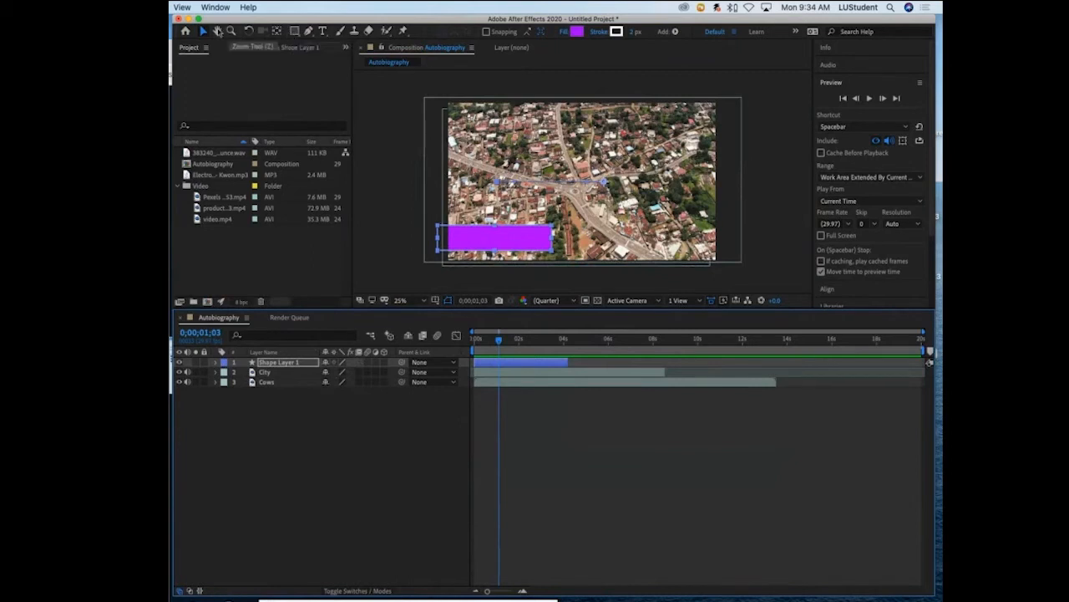
pyautogui.click(294, 32)
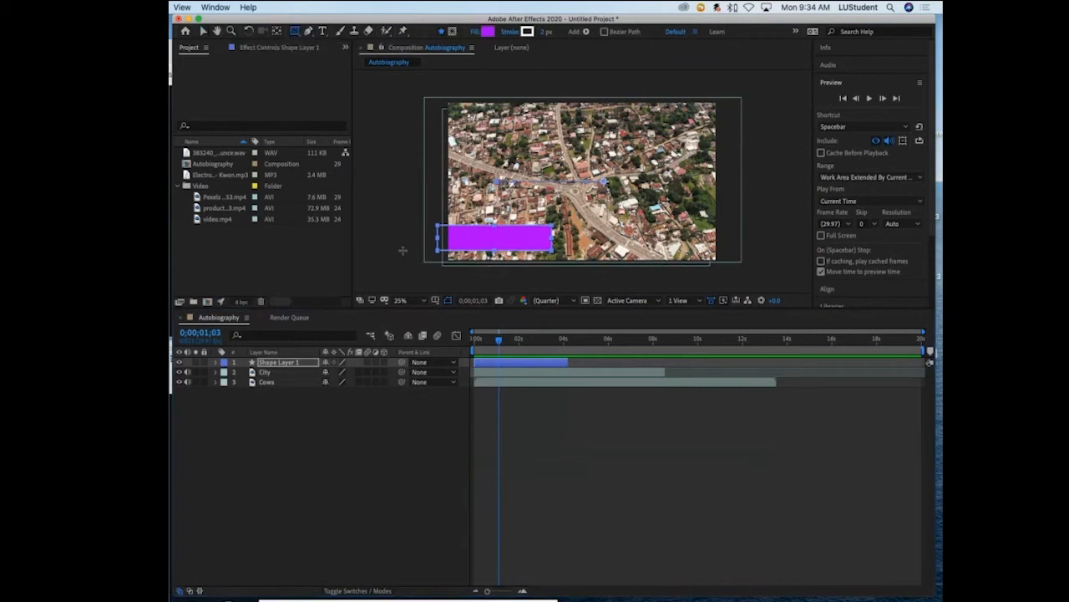
pyautogui.click(203, 31)
# - Draw a rectangular mask on the City layer covering roughly the right third of the frame over its full height
pyautogui.click(288, 372)
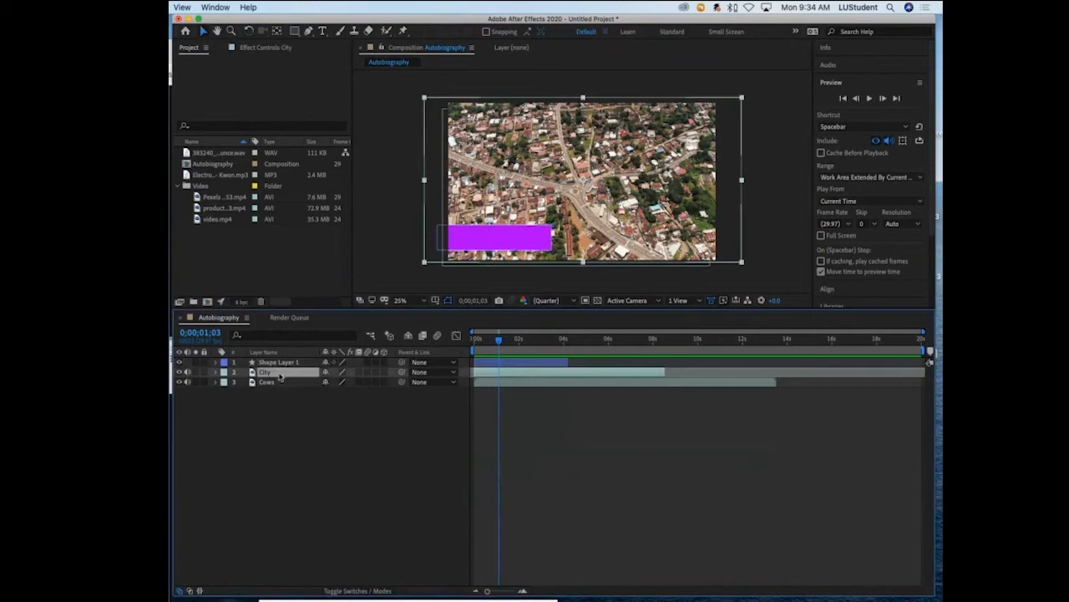
pyautogui.click(294, 31)
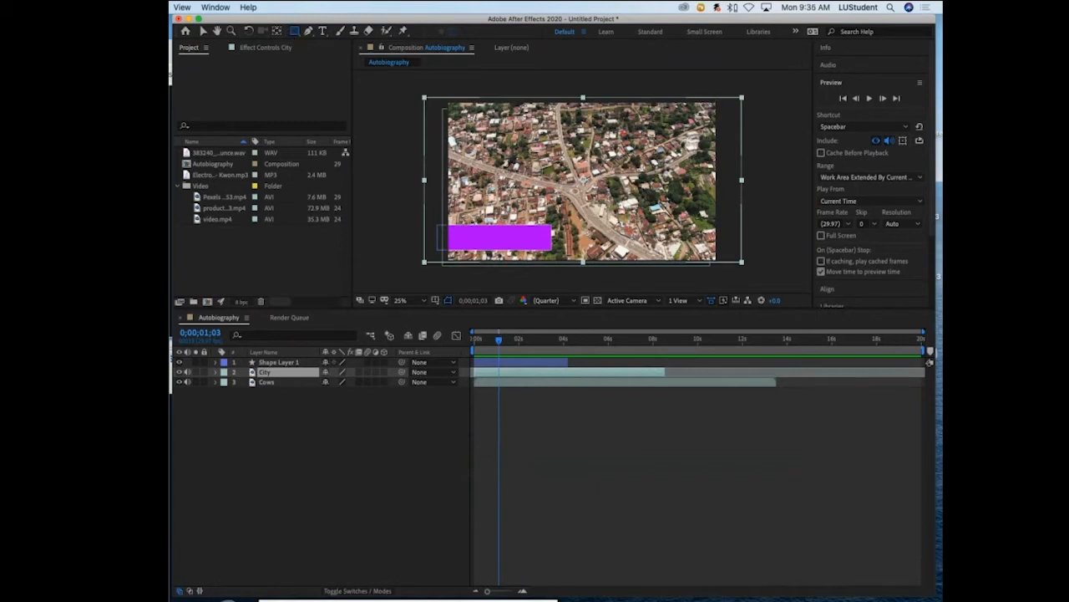
pyautogui.moveTo(732, 98); pyautogui.dragTo(638, 272)
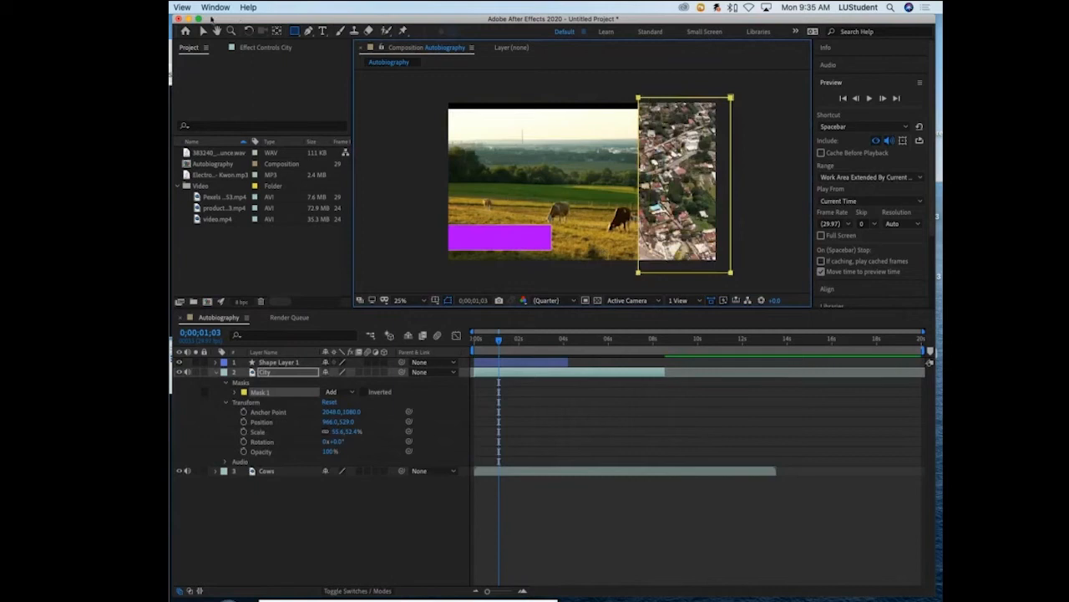
# - Move the masked City layer slightly inward in the frame to Position 834, 545 with the Selection tool
pyautogui.click(203, 30)
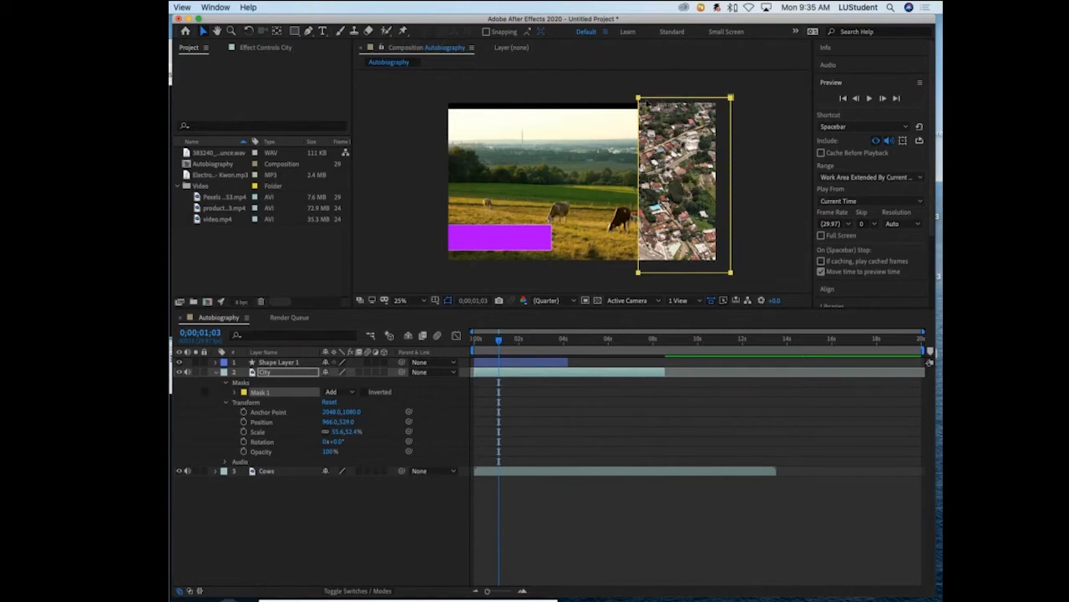
pyautogui.click(669, 104)
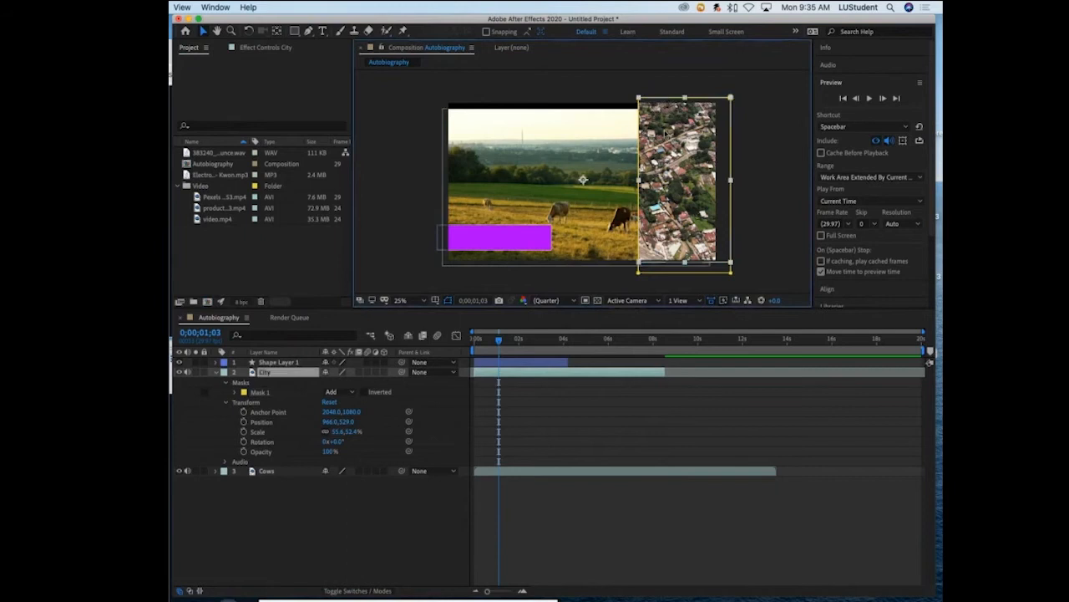
pyautogui.click(675, 102)
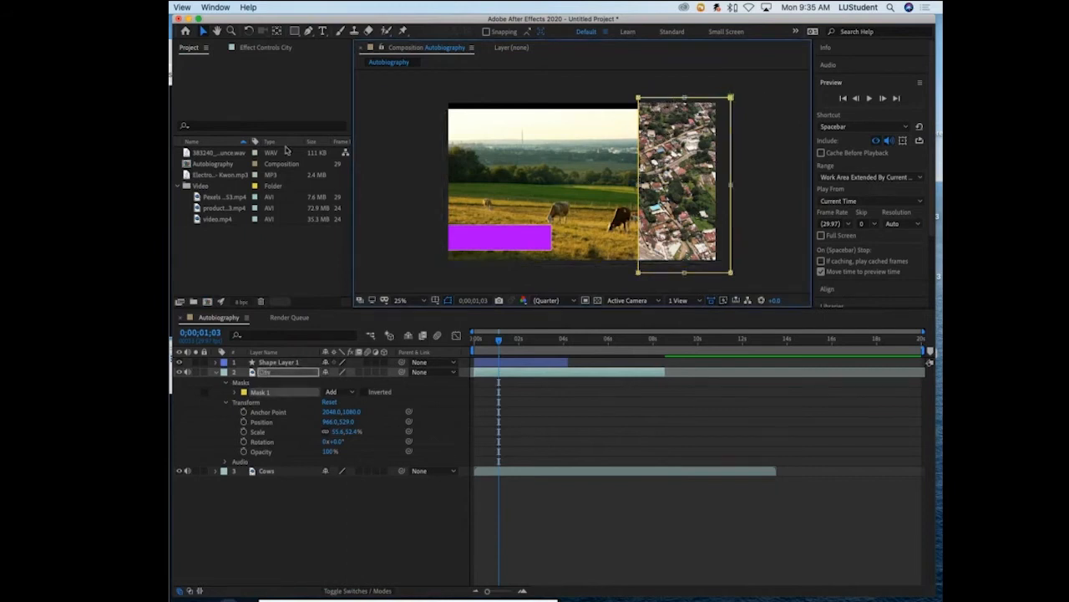
pyautogui.click(367, 524)
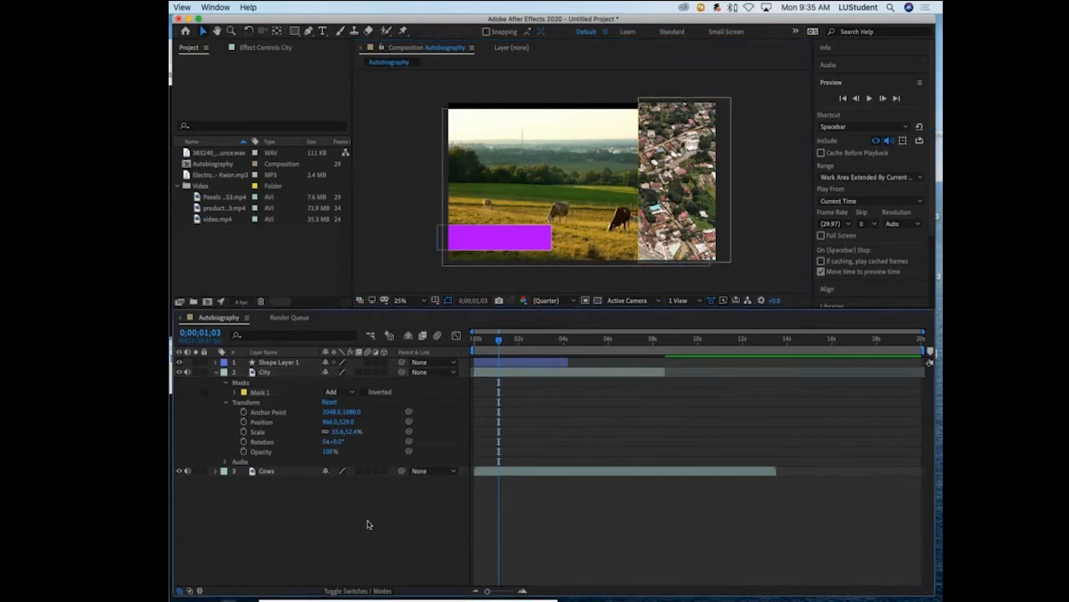
pyautogui.click(662, 150)
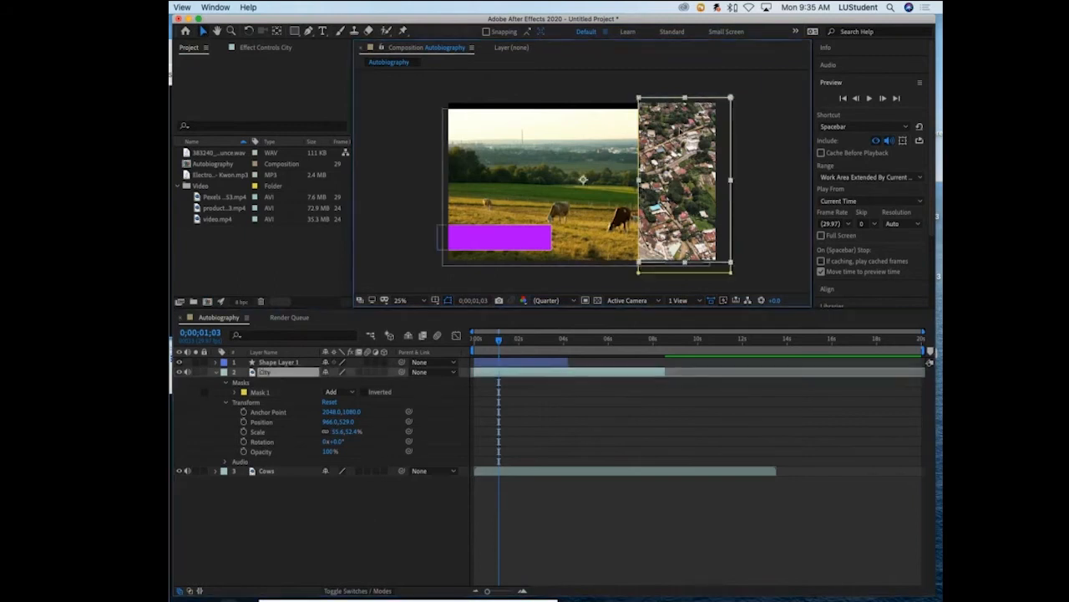
pyautogui.moveTo(676, 179)
pyautogui.mouseDown()
pyautogui.moveTo(595, 179)
pyautogui.moveTo(657, 181)
pyautogui.mouseUp()
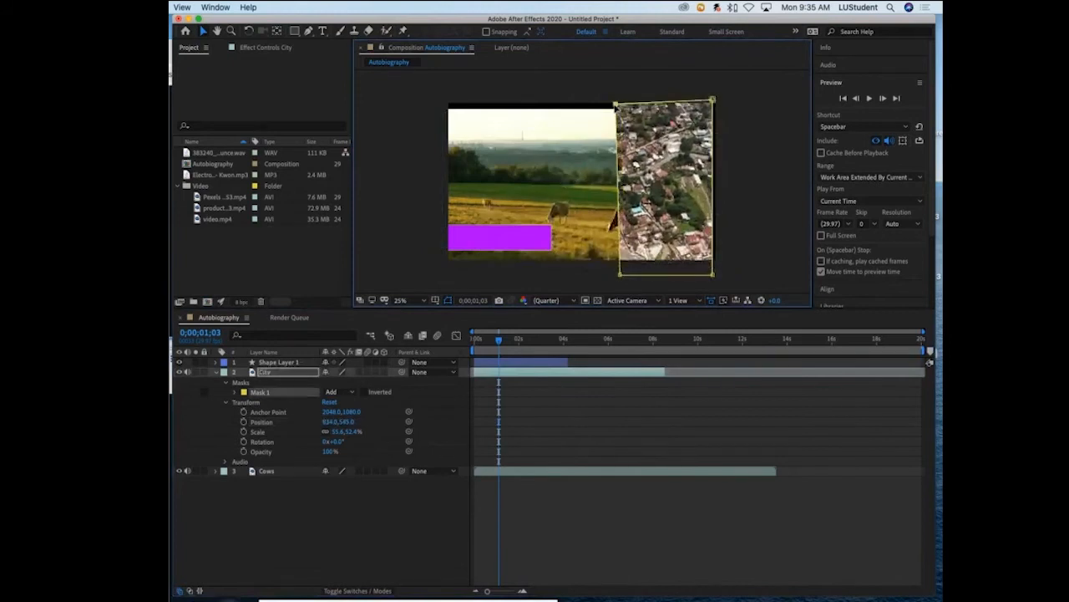
# - Try to reshape the City mask by moving its upper-left corner inward, and undo the change
pyautogui.moveTo(616, 106); pyautogui.dragTo(648, 100)
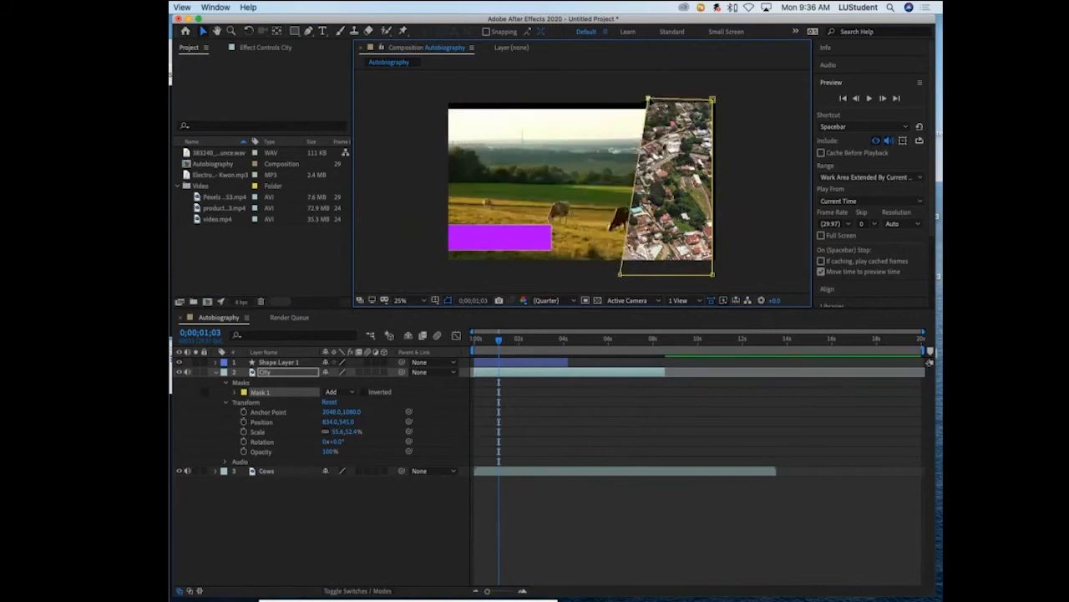
pyautogui.press('super+z')
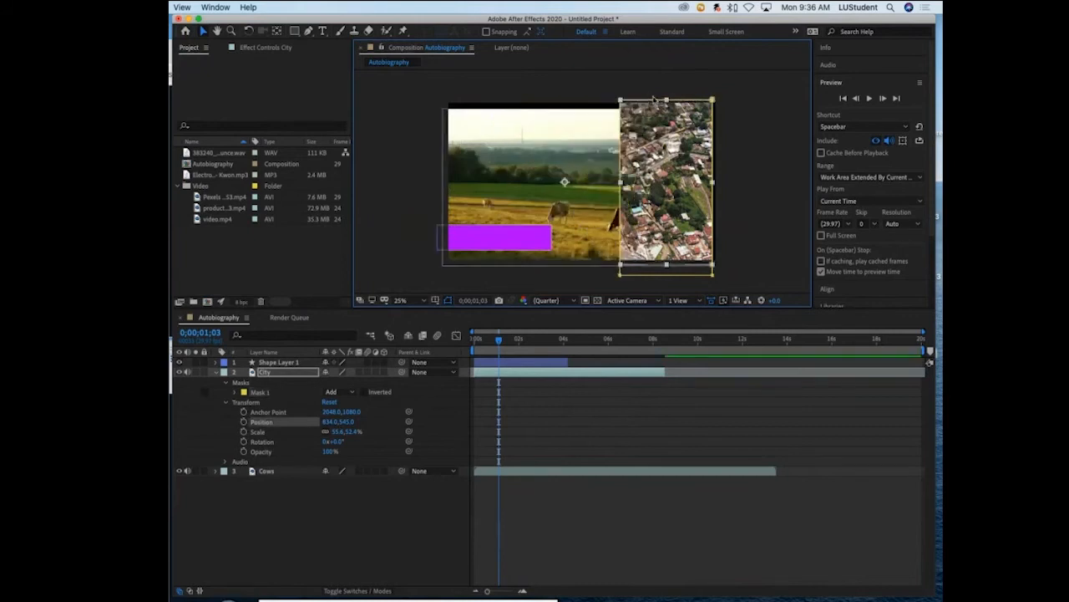
# - Examine the City layer in its own Layer view with the whole mask in sight, and close that view
pyautogui.doubleClick(662, 149)
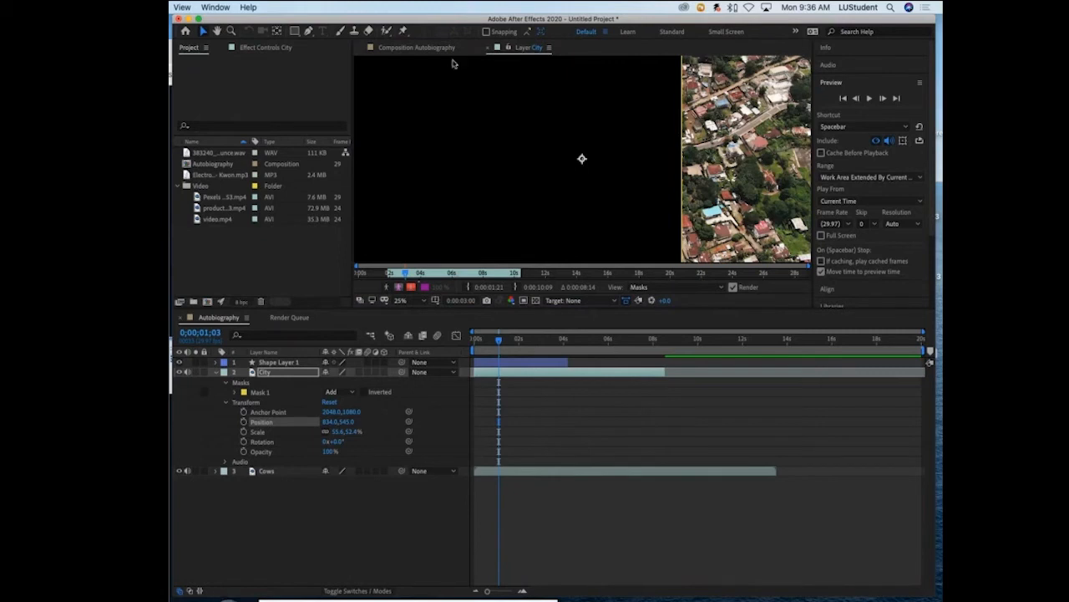
pyautogui.click(522, 48)
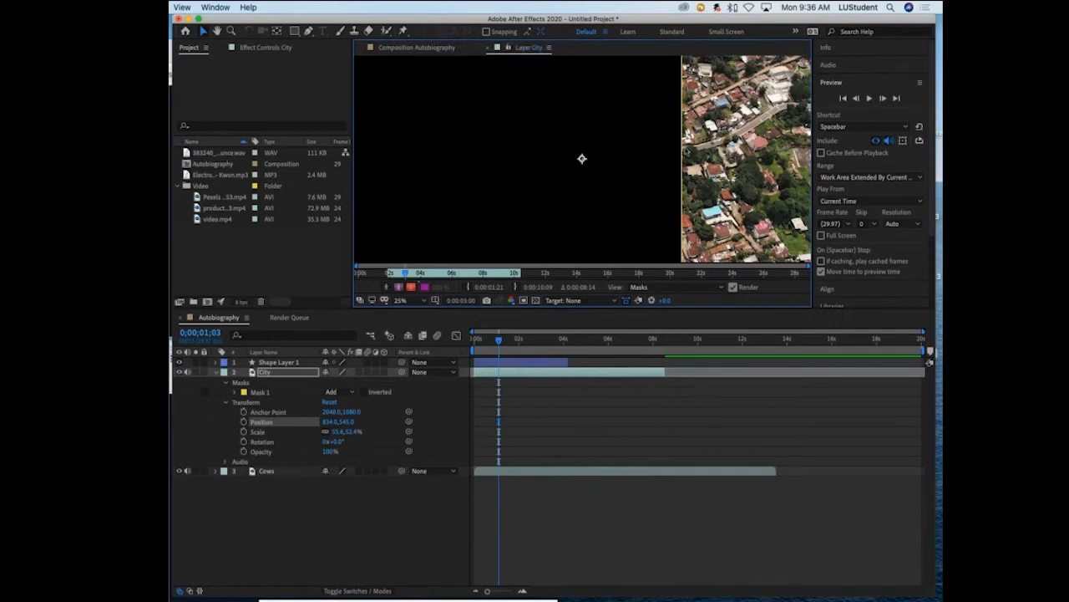
pyautogui.press(',')
pyautogui.press(',')
pyautogui.press('.')
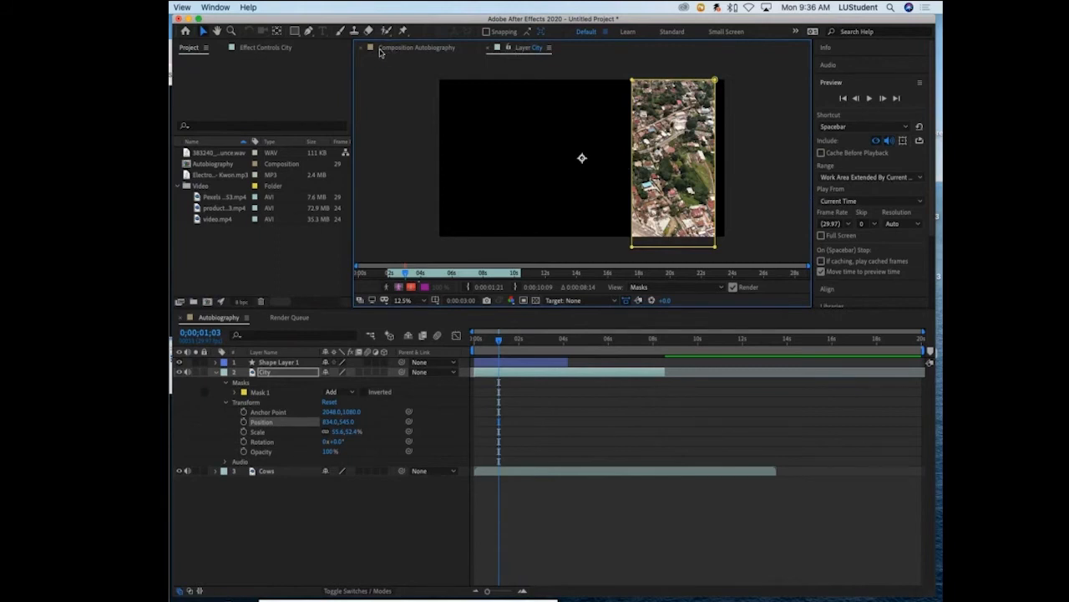
pyautogui.click(496, 47)
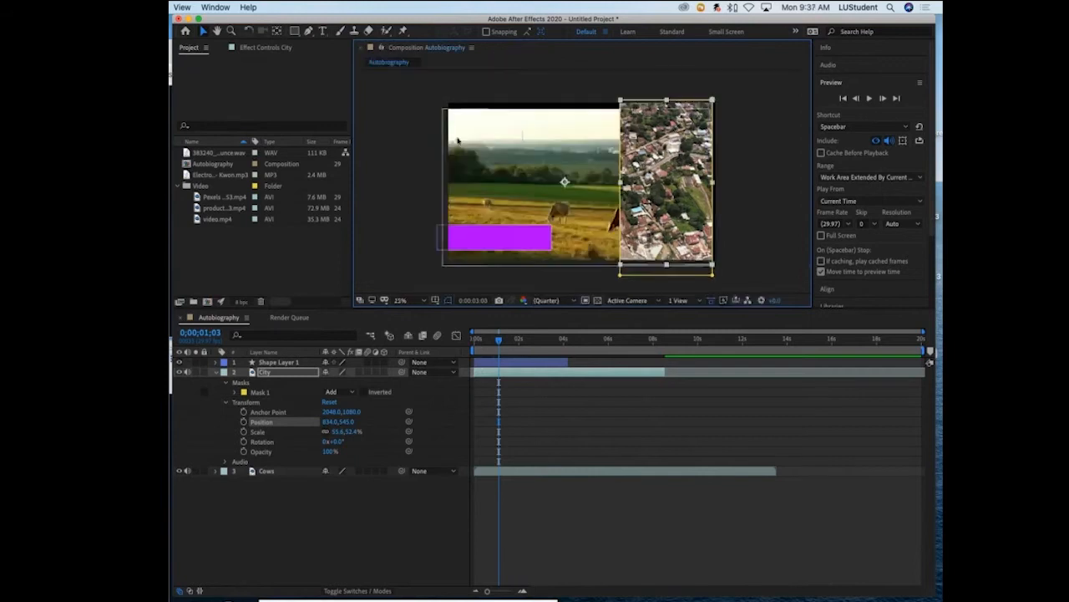
# - Select the City layer's mask and move it horizontally out of the frame past the left edge
pyautogui.click(679, 80)
pyautogui.click(710, 138)
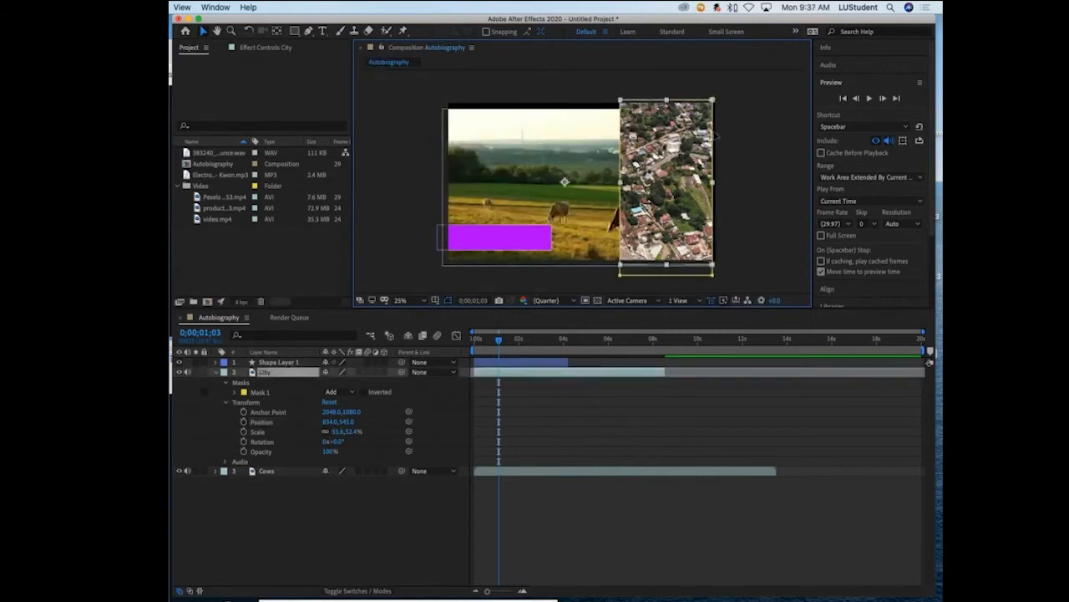
pyautogui.click(715, 133)
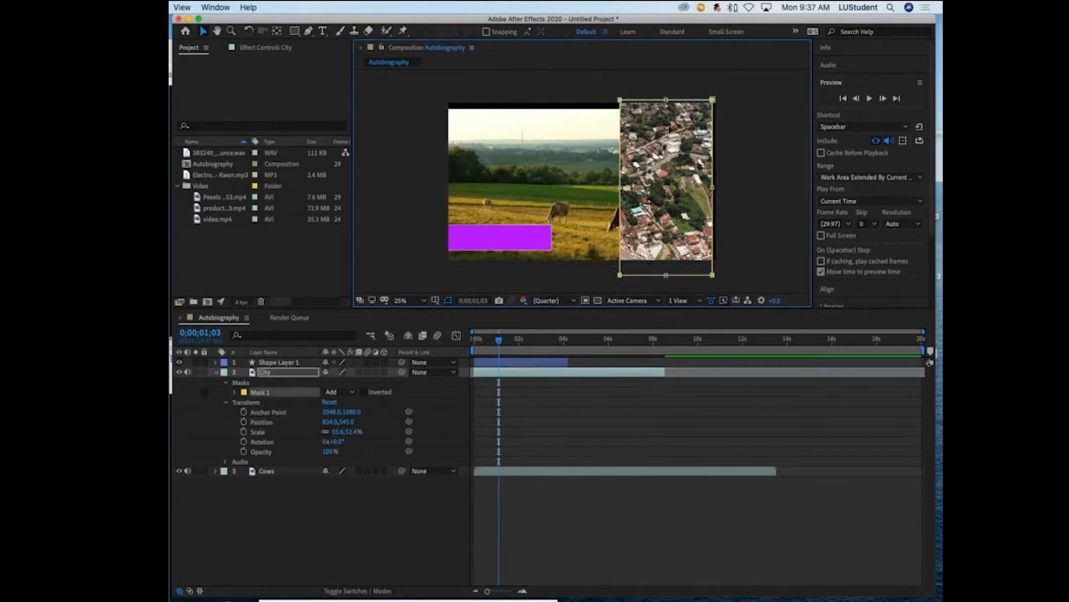
pyautogui.moveTo(669, 129); pyautogui.dragTo(400, 127)
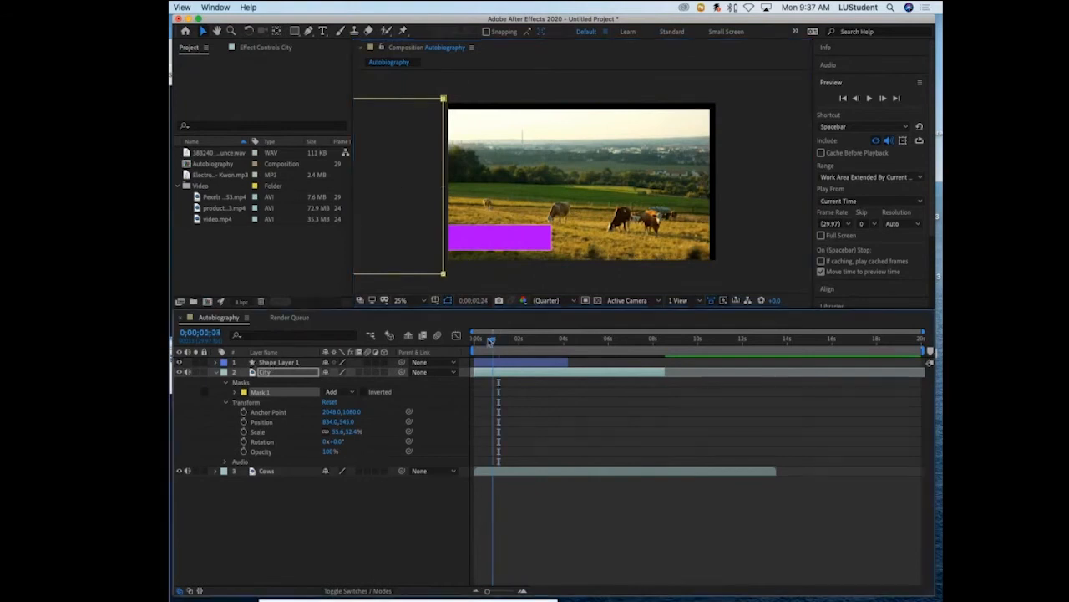
# - Enable Mask Path keyframing for the City layer's Mask 1 at 0;00;00;00 to record its off-frame starting place
pyautogui.moveTo(499, 340); pyautogui.dragTo(473, 341)
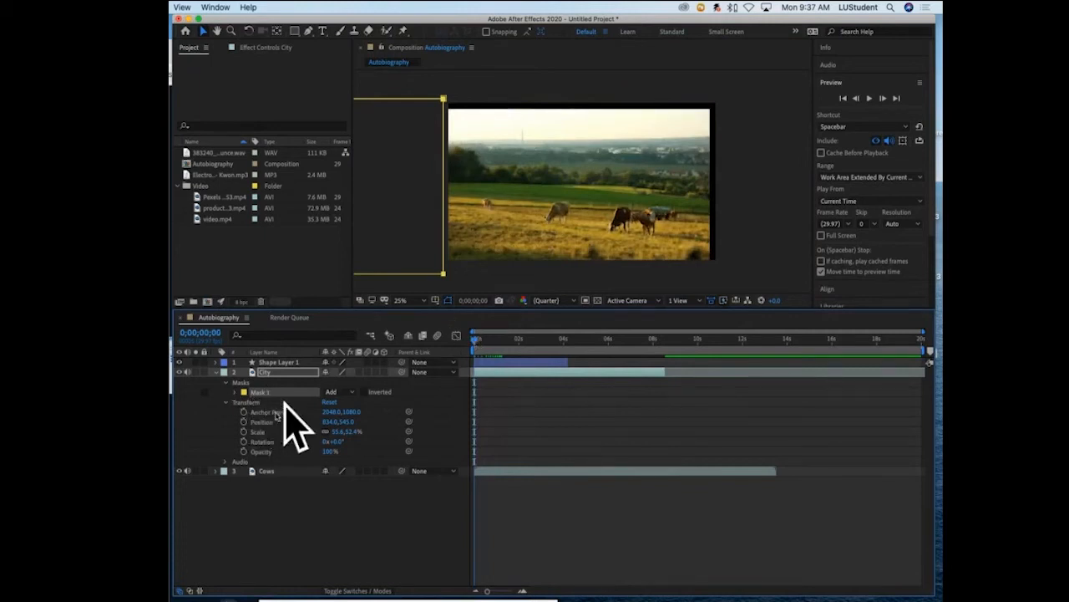
pyautogui.click(217, 372)
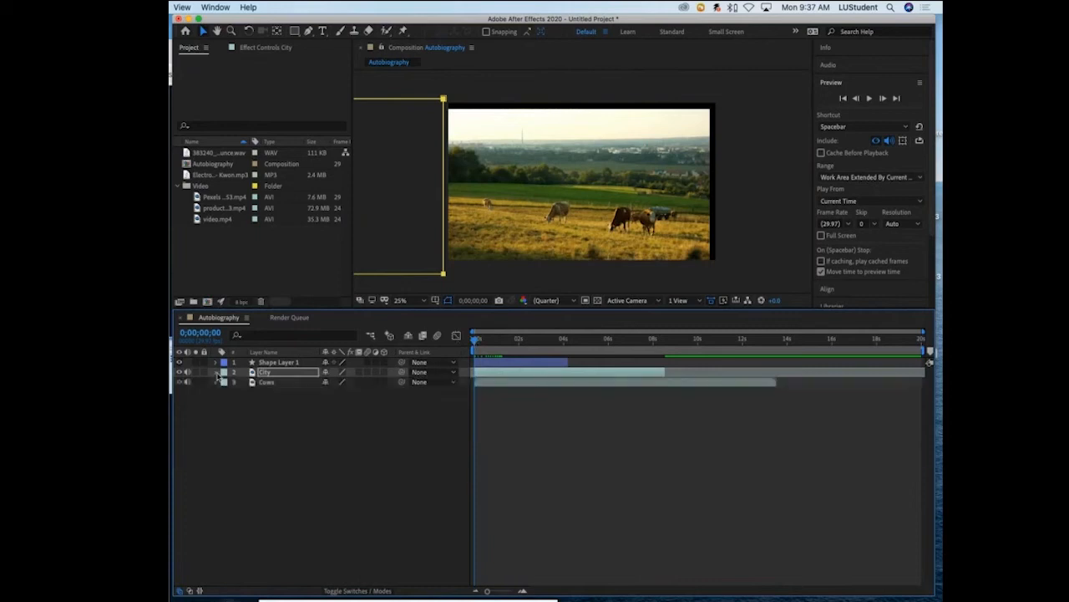
pyautogui.click(217, 373)
pyautogui.click(217, 372)
pyautogui.click(217, 372)
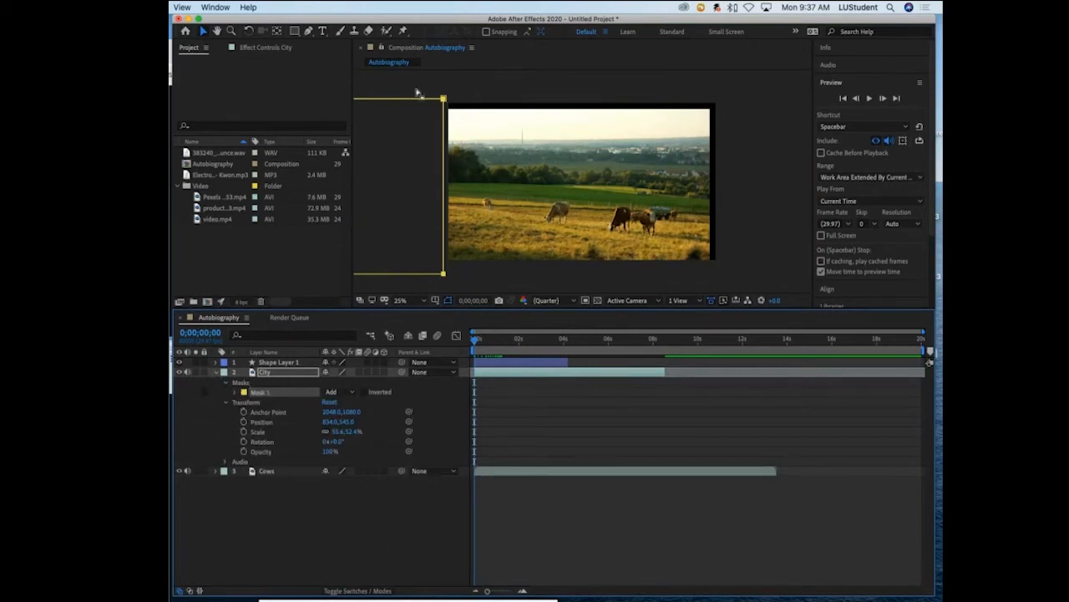
pyautogui.click(237, 393)
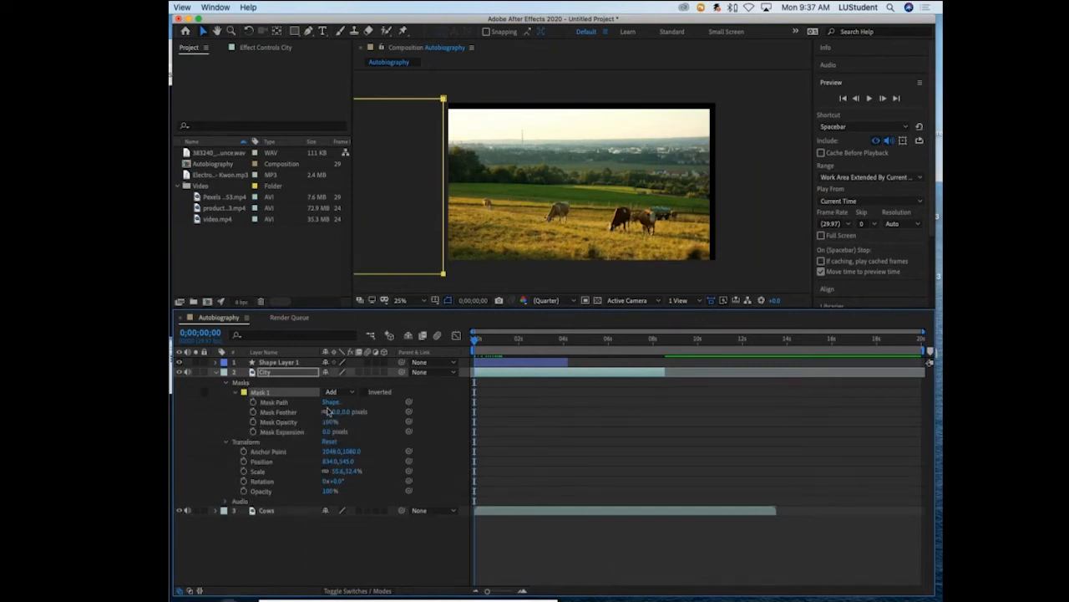
pyautogui.click(255, 402)
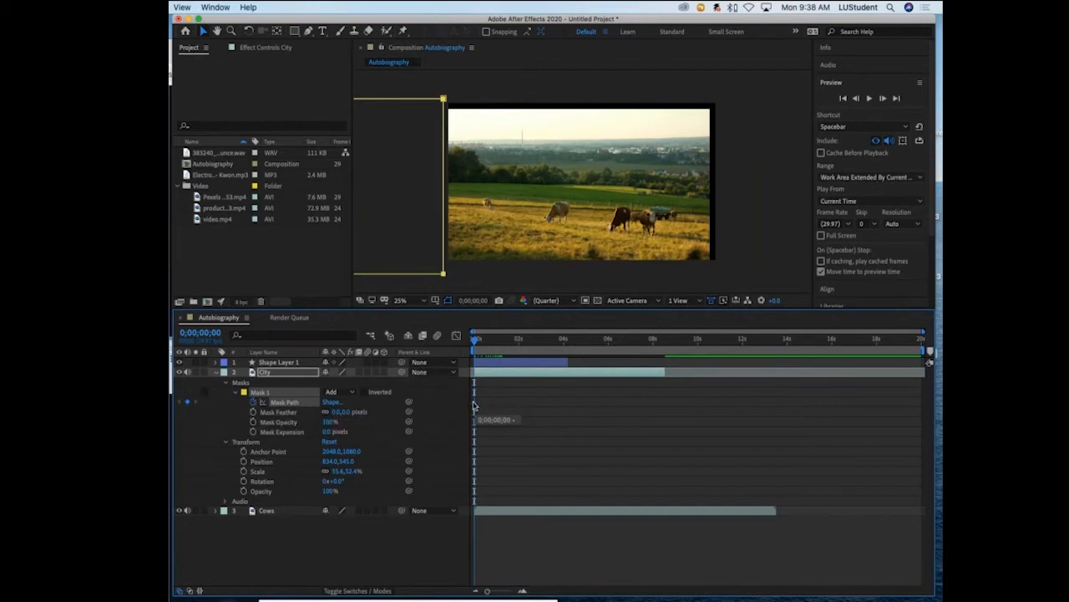
# - At 0;00;00;29, move the mask across the frame to beyond its right edge, adding a second Mask Path keyframe
pyautogui.moveTo(474, 340); pyautogui.dragTo(500, 341)
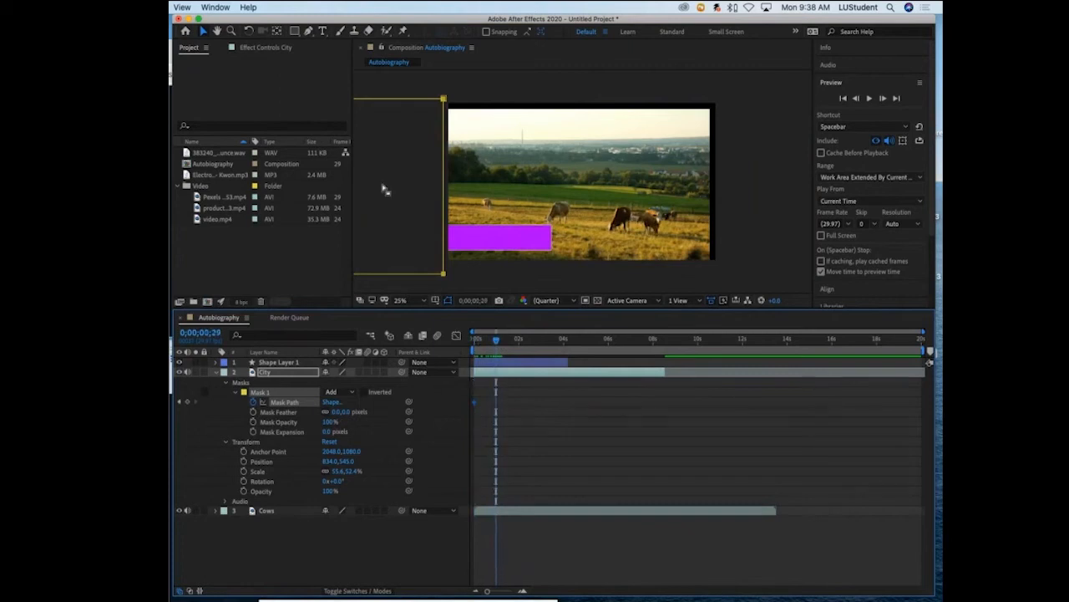
pyautogui.click(398, 100)
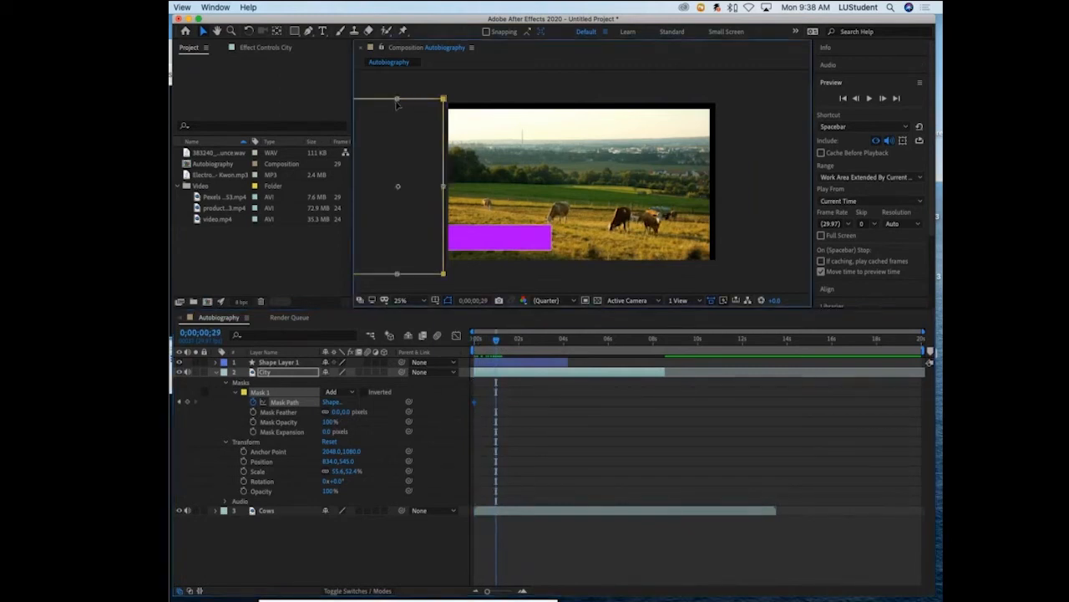
pyautogui.moveTo(384, 126); pyautogui.dragTo(755, 125)
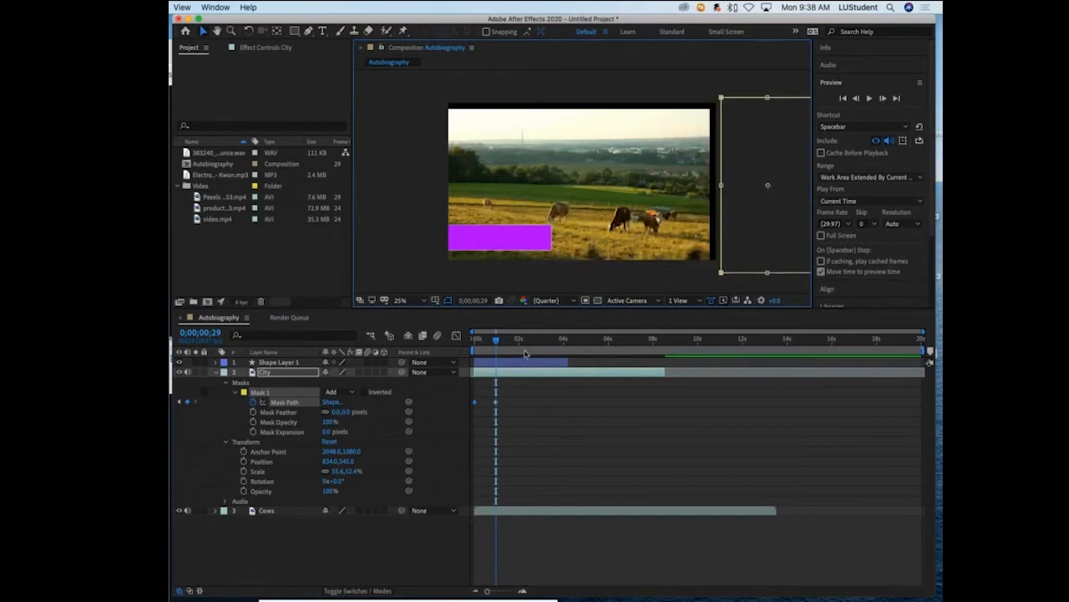
# - Play back the mask's sweep across the frame from the start, and scrub to 0;00;00;15
pyautogui.moveTo(495, 339); pyautogui.dragTo(462, 344)
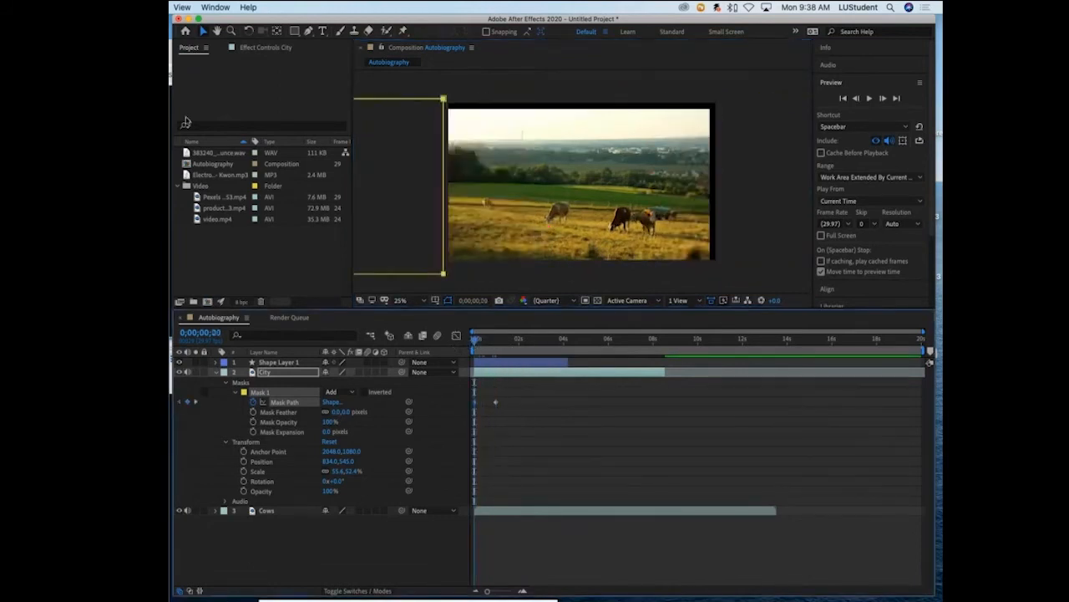
pyautogui.click(486, 279)
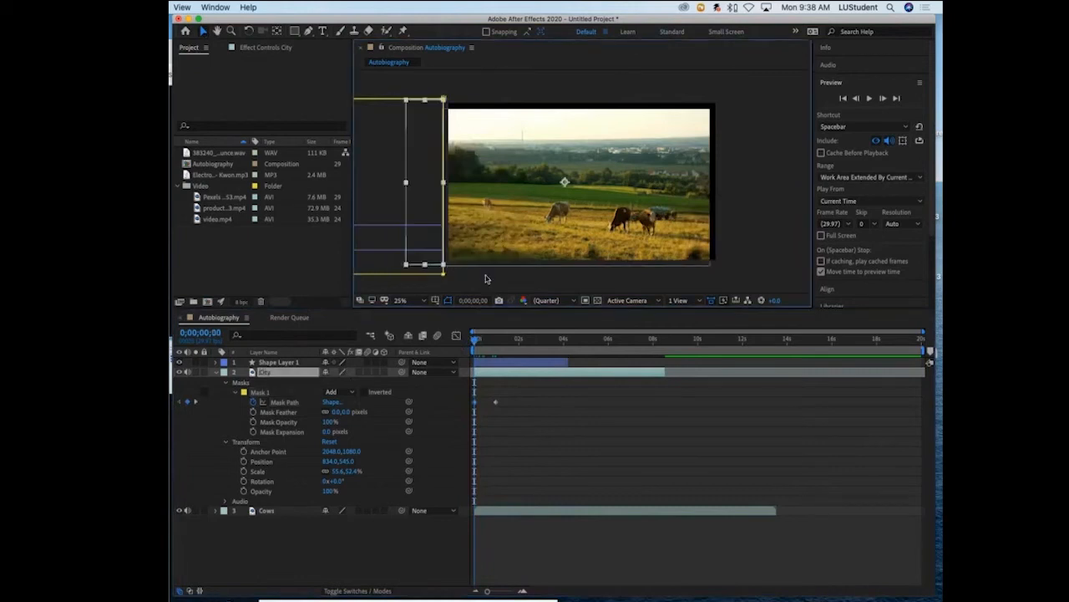
pyautogui.click(407, 548)
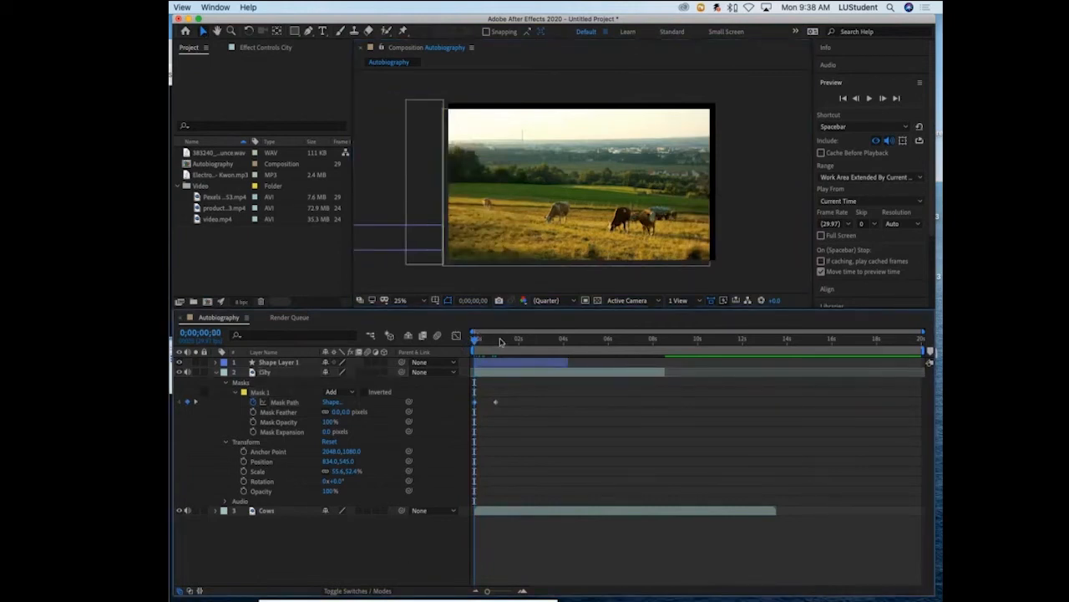
pyautogui.press('space')
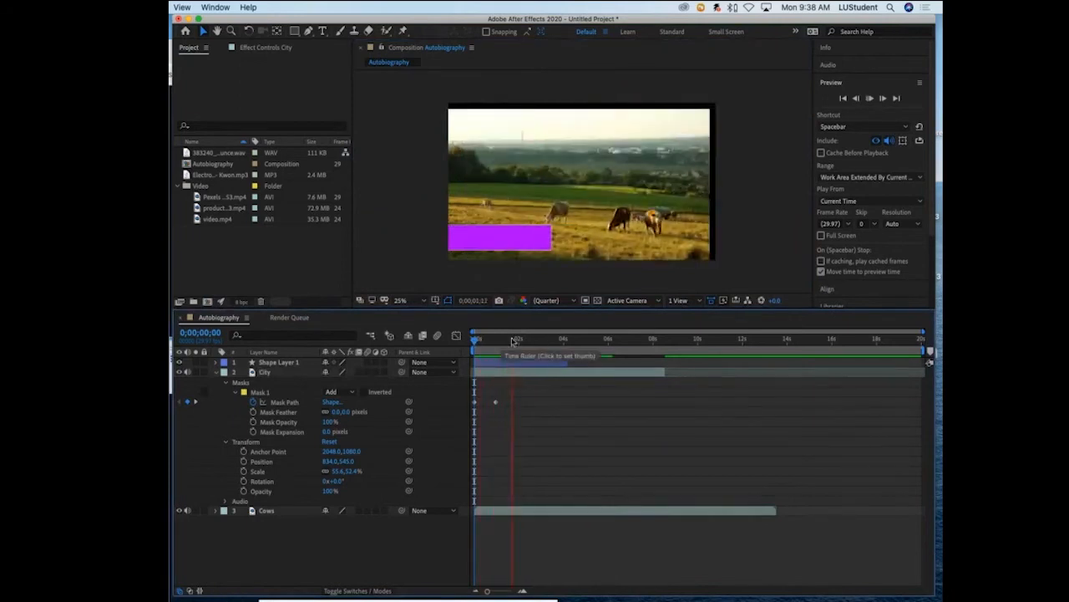
pyautogui.press('space')
pyautogui.press('space')
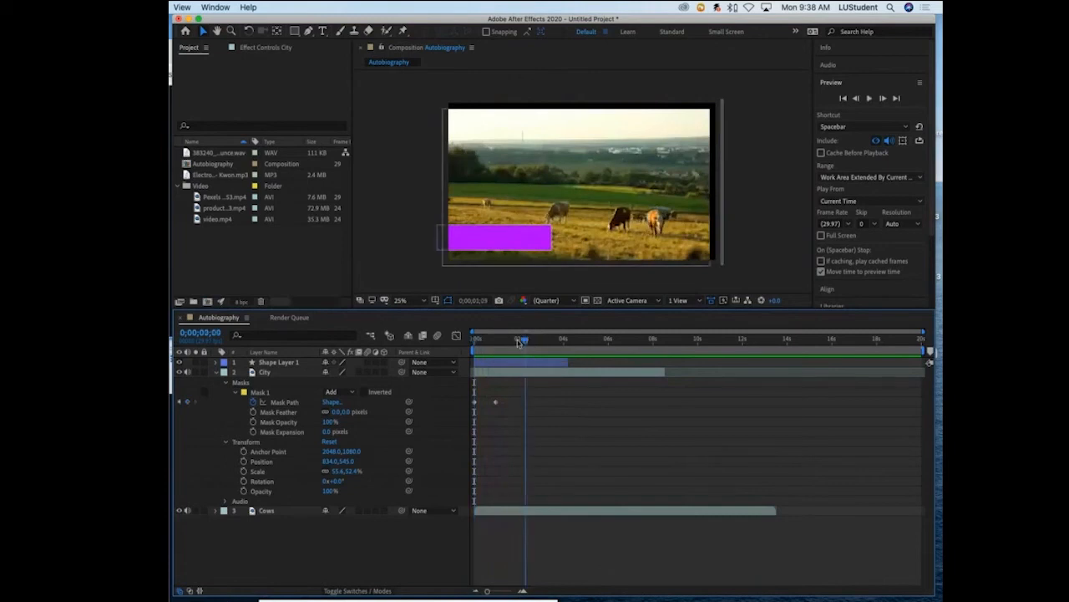
pyautogui.press('space')
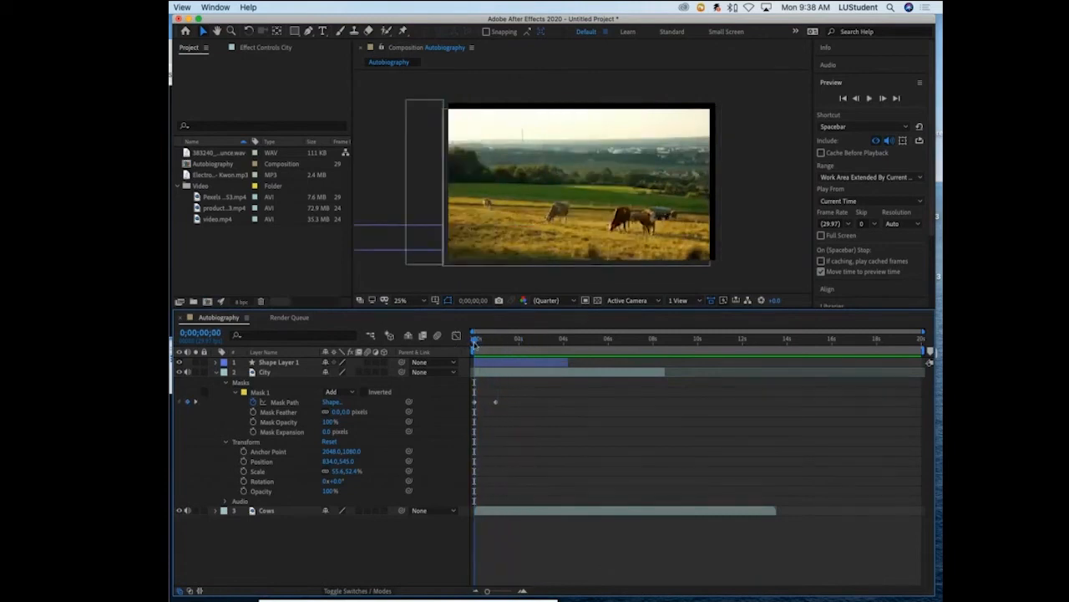
pyautogui.moveTo(475, 343)
pyautogui.mouseDown()
pyautogui.moveTo(498, 341)
pyautogui.moveTo(487, 340)
pyautogui.mouseUp()
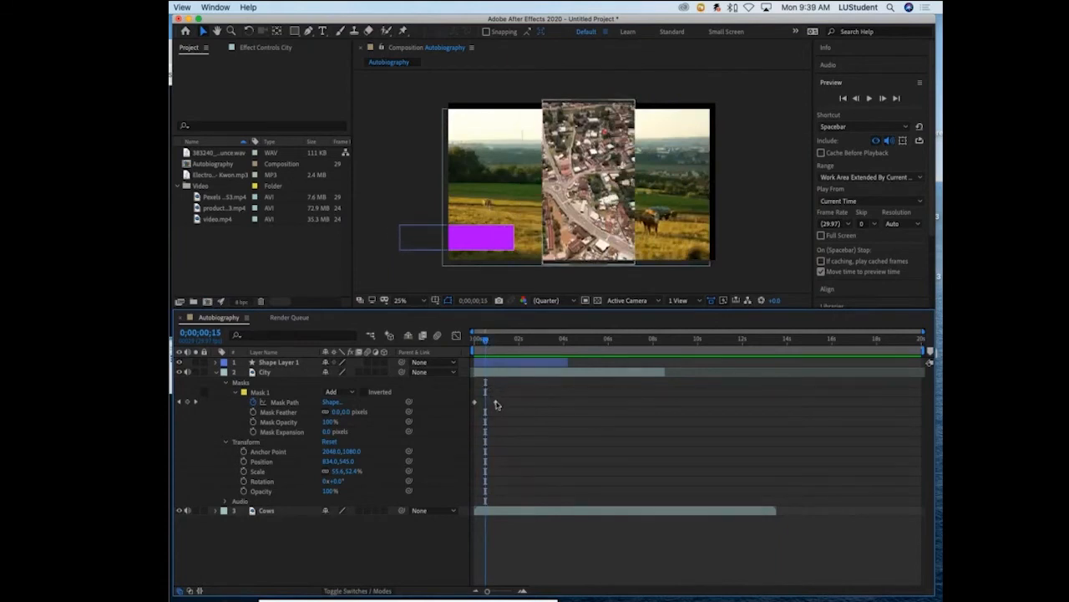
# - Delete the second Mask Path keyframe, near 0;00;00;29, from the City layer
pyautogui.click(496, 402)
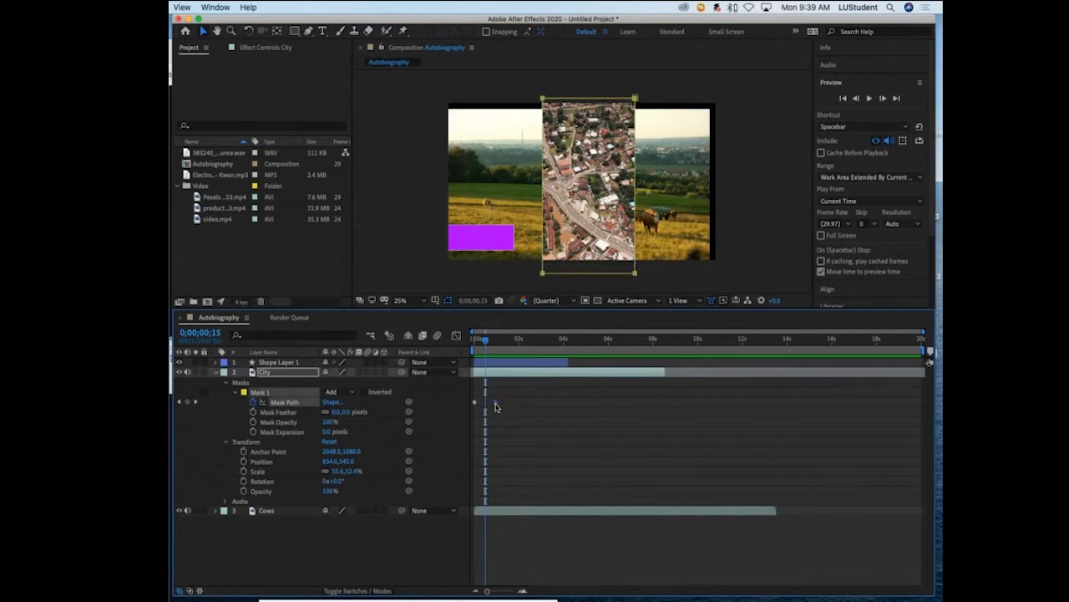
pyautogui.moveTo(495, 407); pyautogui.dragTo(494, 407)
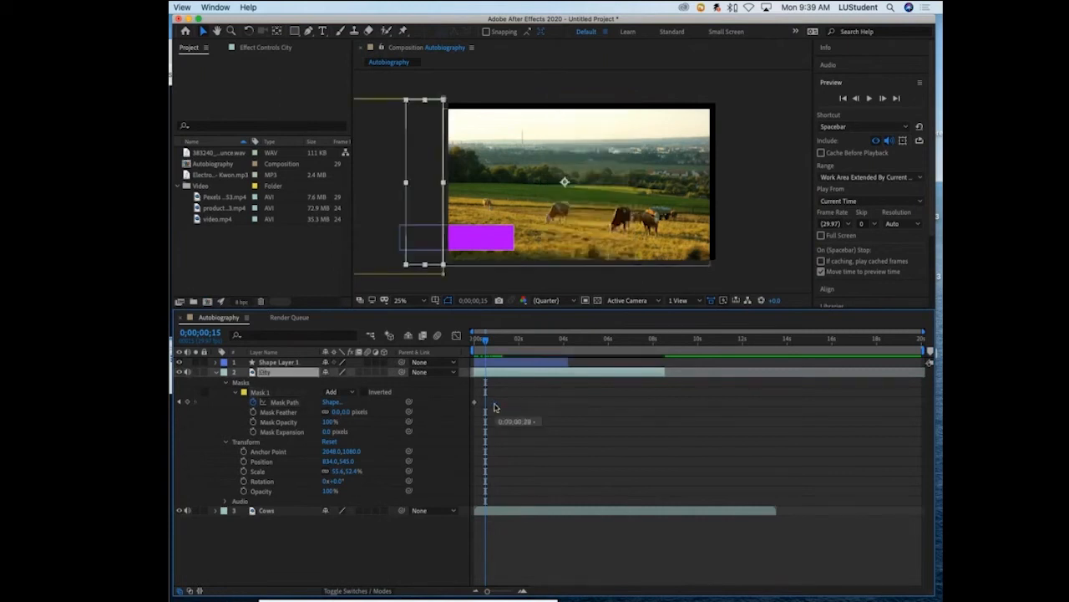
pyautogui.moveTo(368, 195); pyautogui.dragTo(535, 178)
# - At 0;00;00;28, move City's Mask 1 into the middle of the frame, adding a second Mask Path keyframe
pyautogui.moveTo(492, 342); pyautogui.dragTo(475, 342)
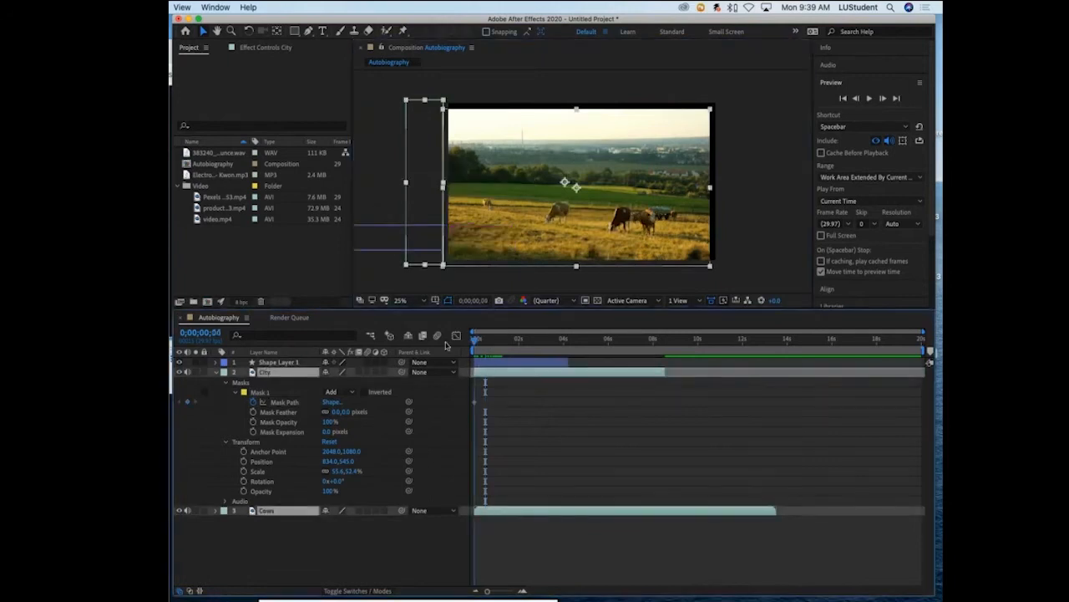
pyautogui.click(270, 393)
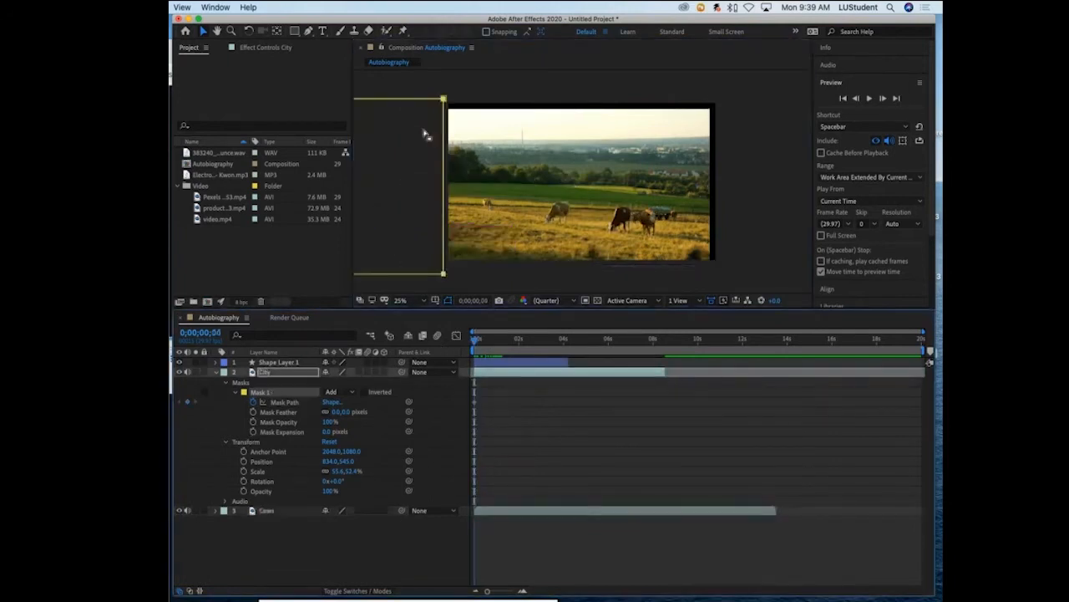
pyautogui.doubleClick(409, 99)
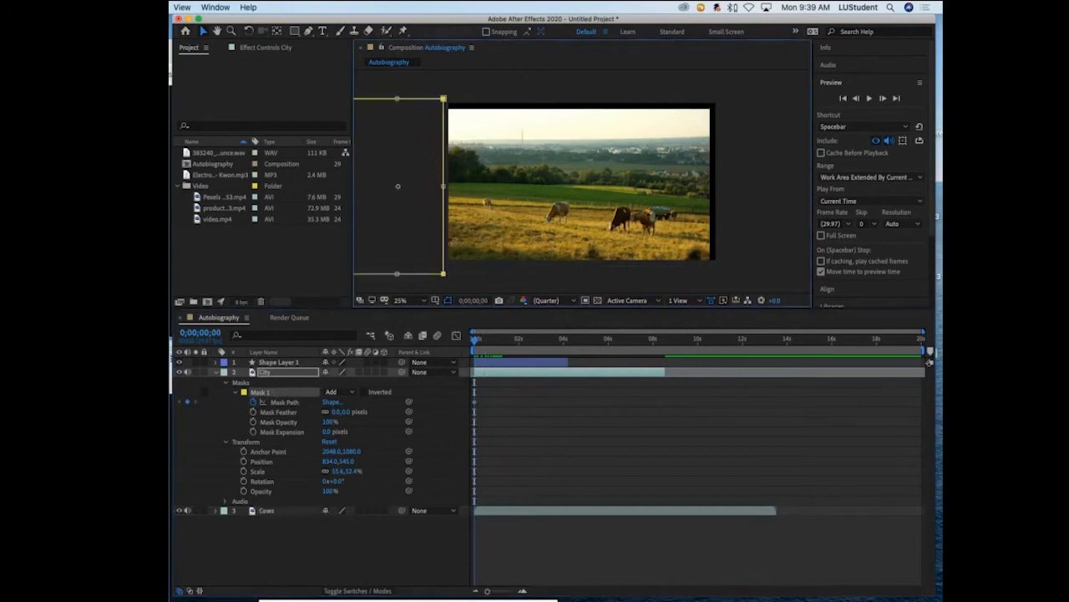
pyautogui.moveTo(474, 342); pyautogui.dragTo(495, 342)
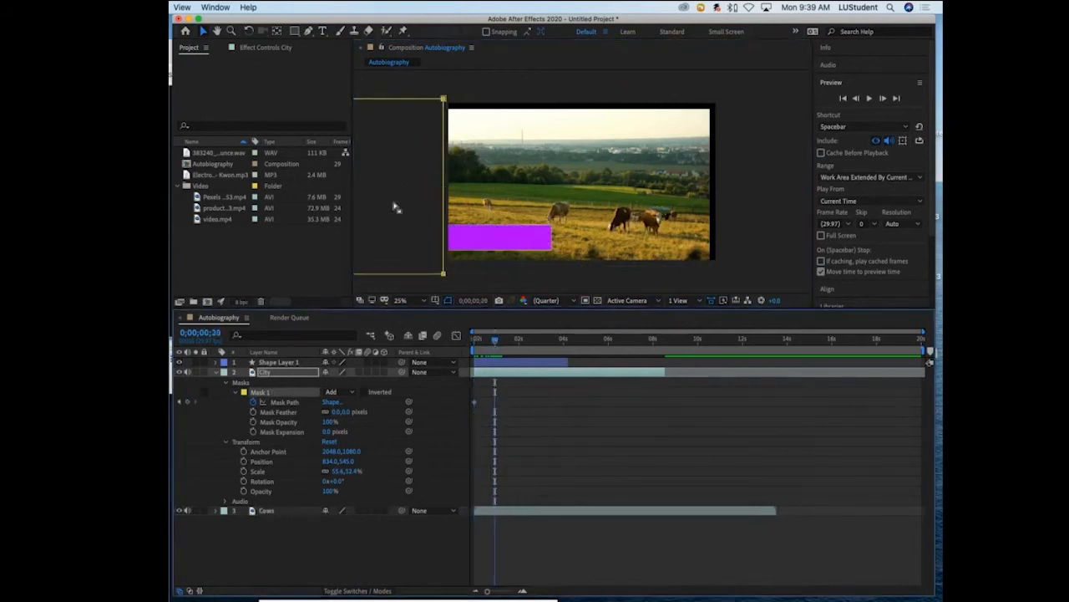
pyautogui.moveTo(393, 200); pyautogui.dragTo(547, 205)
pyautogui.doubleClick(389, 102)
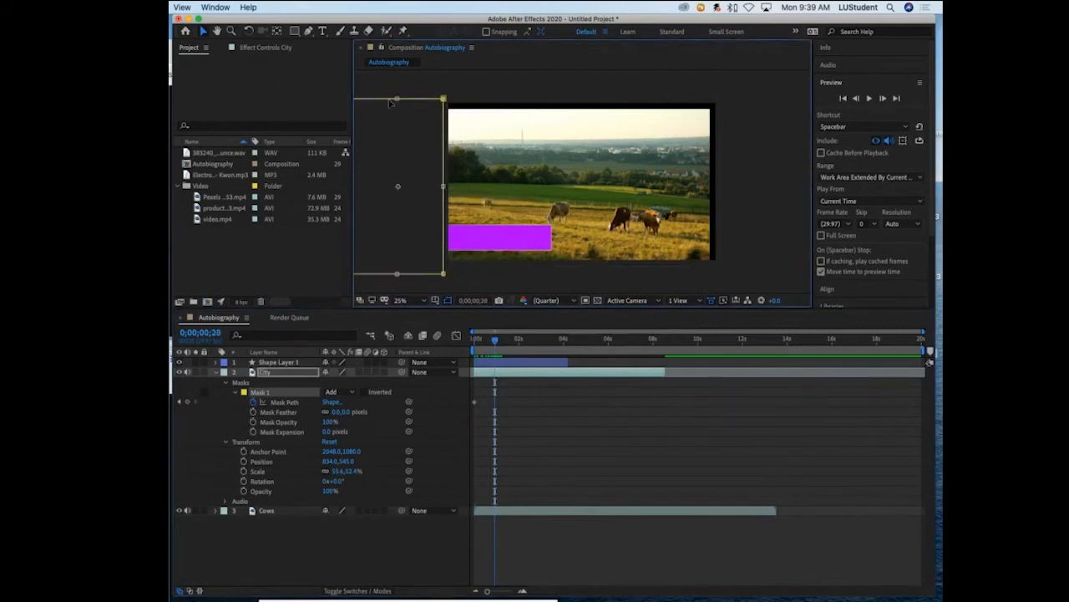
pyautogui.moveTo(384, 103); pyautogui.dragTo(578, 106)
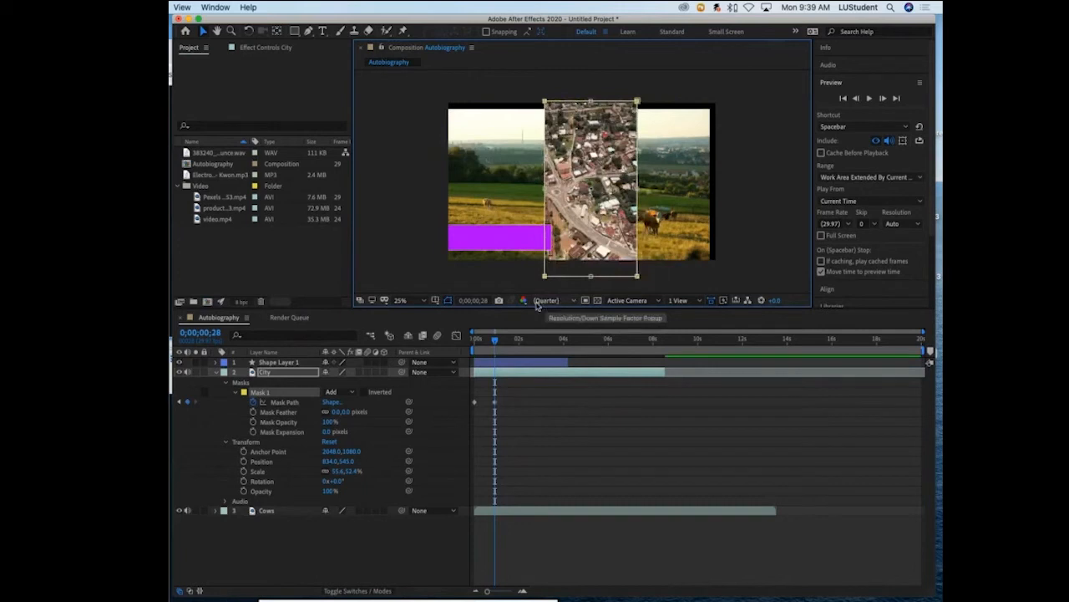
# - Enable keyframing for Mask 1's feather, opacity and expansion at 0;00;00;28
pyautogui.moveTo(496, 342); pyautogui.dragTo(515, 344)
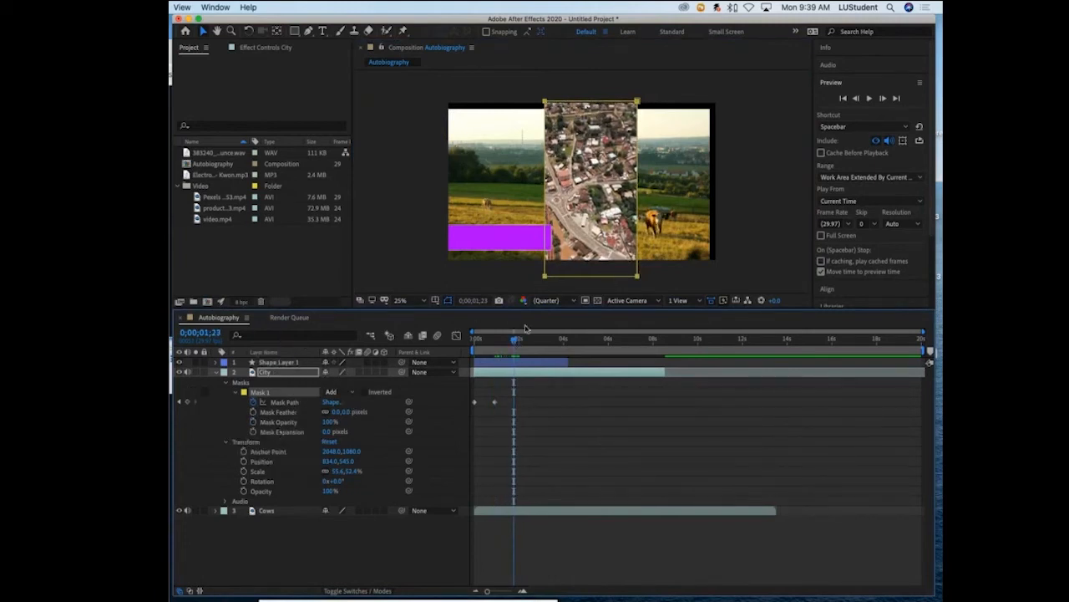
pyautogui.moveTo(515, 344); pyautogui.dragTo(497, 343)
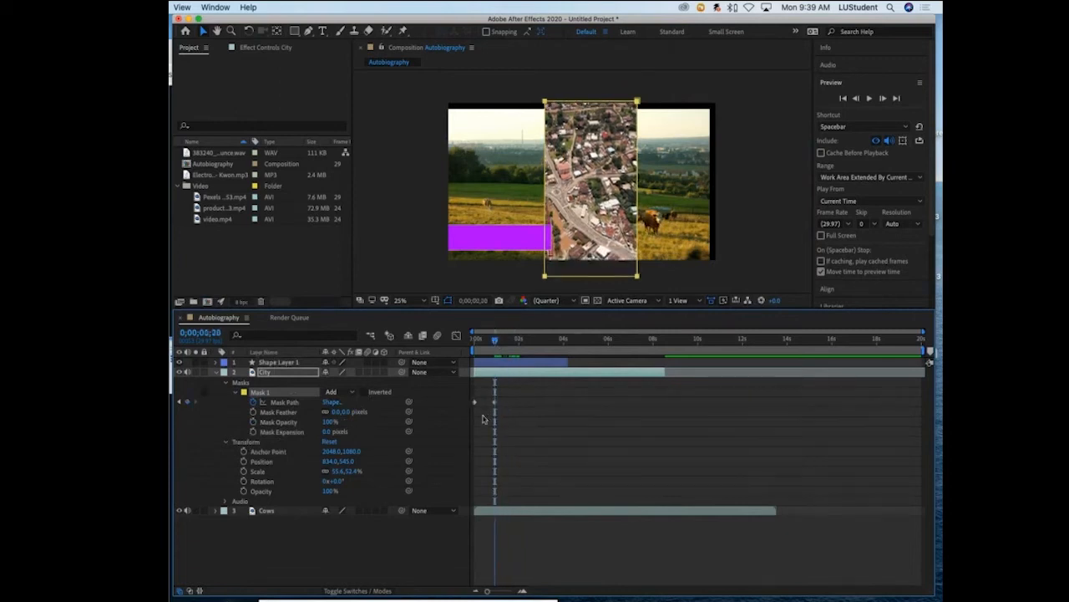
pyautogui.click(253, 411)
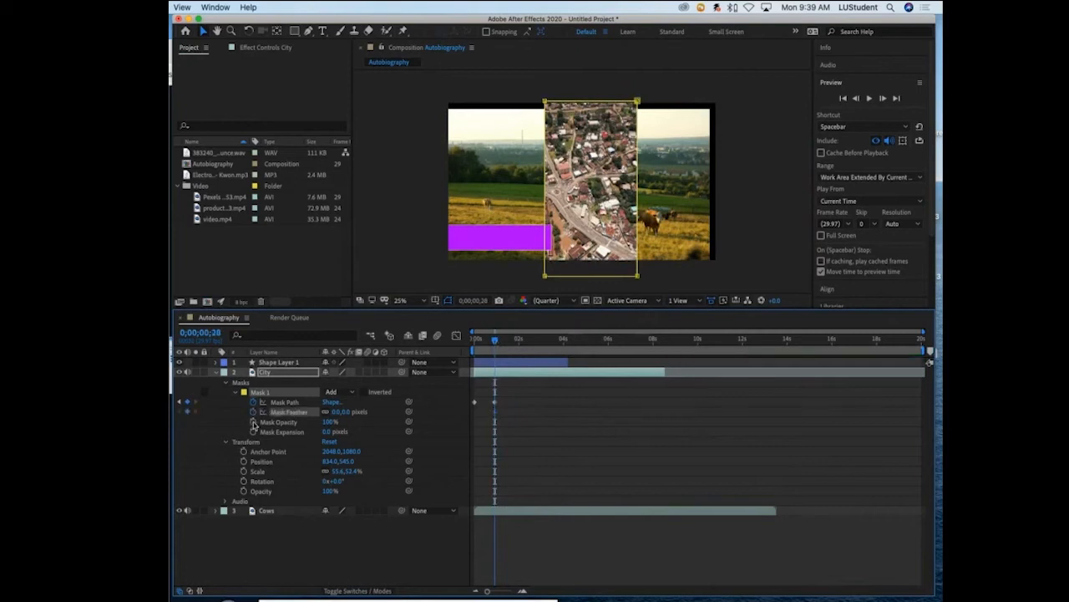
pyautogui.click(253, 421)
pyautogui.click(253, 431)
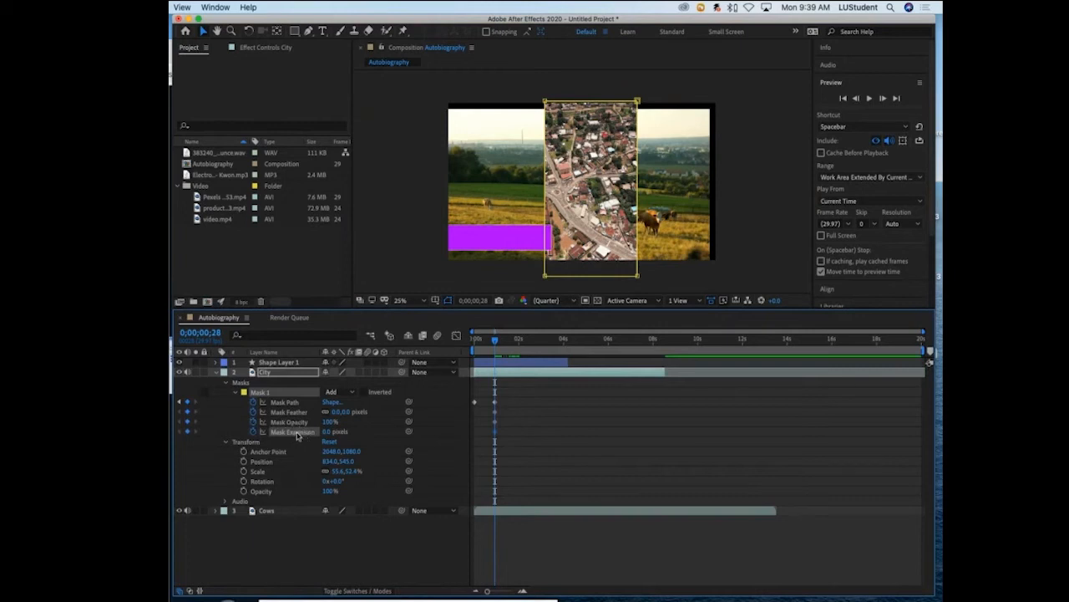
# - Keyframe Mask 1's feather at 1597 pixels at 0;00;01;28, and play back the softening from the start
pyautogui.moveTo(495, 338); pyautogui.dragTo(518, 338)
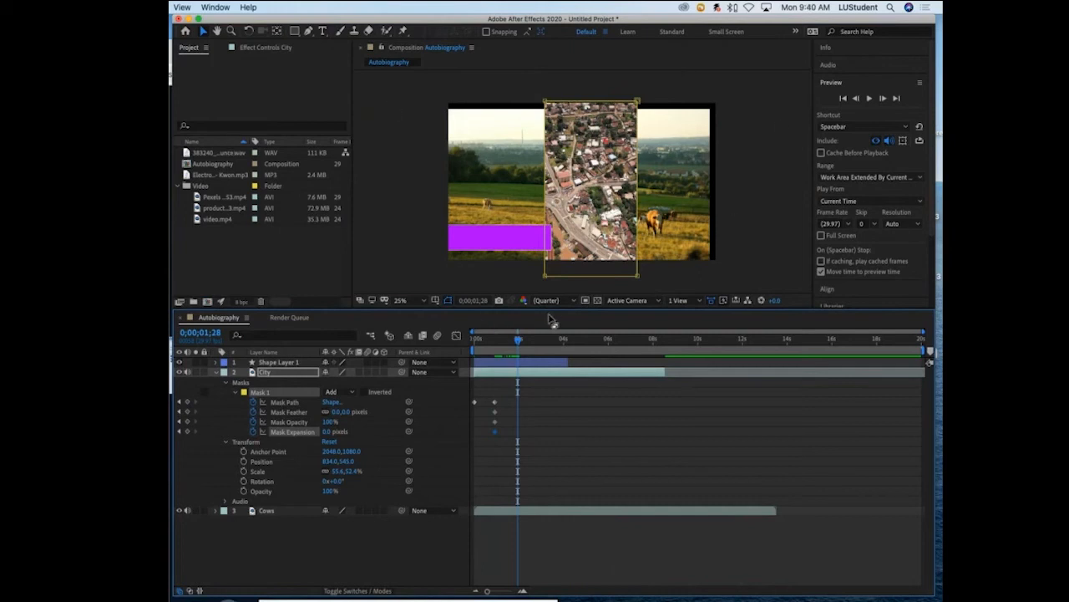
pyautogui.click(338, 413)
pyautogui.moveTo(336, 416); pyautogui.dragTo(766, 330)
pyautogui.moveTo(471, 338); pyautogui.dragTo(940, 134)
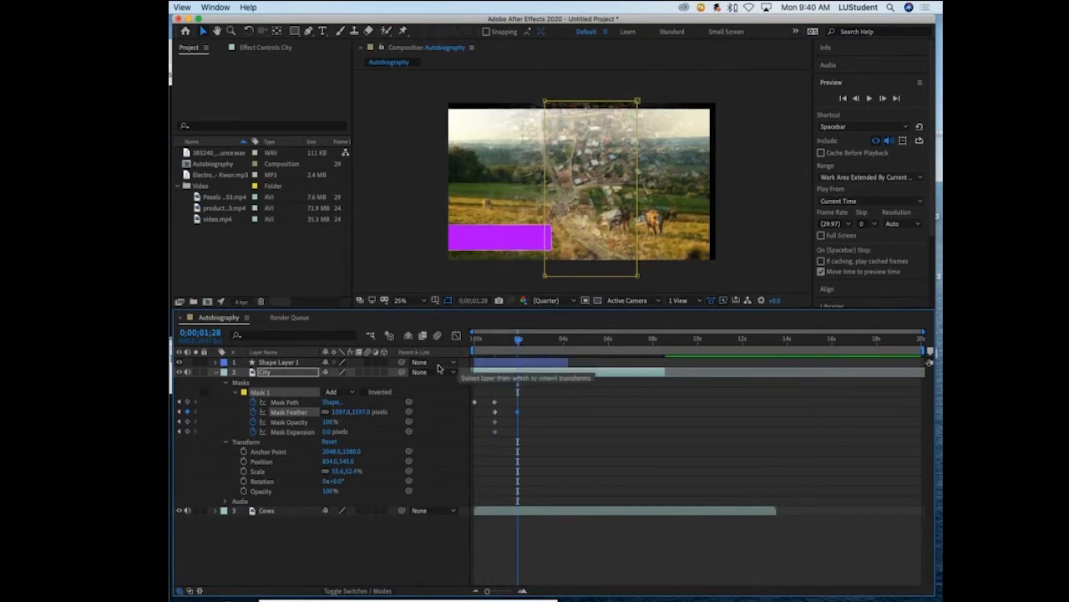
pyautogui.moveTo(516, 341); pyautogui.dragTo(460, 345)
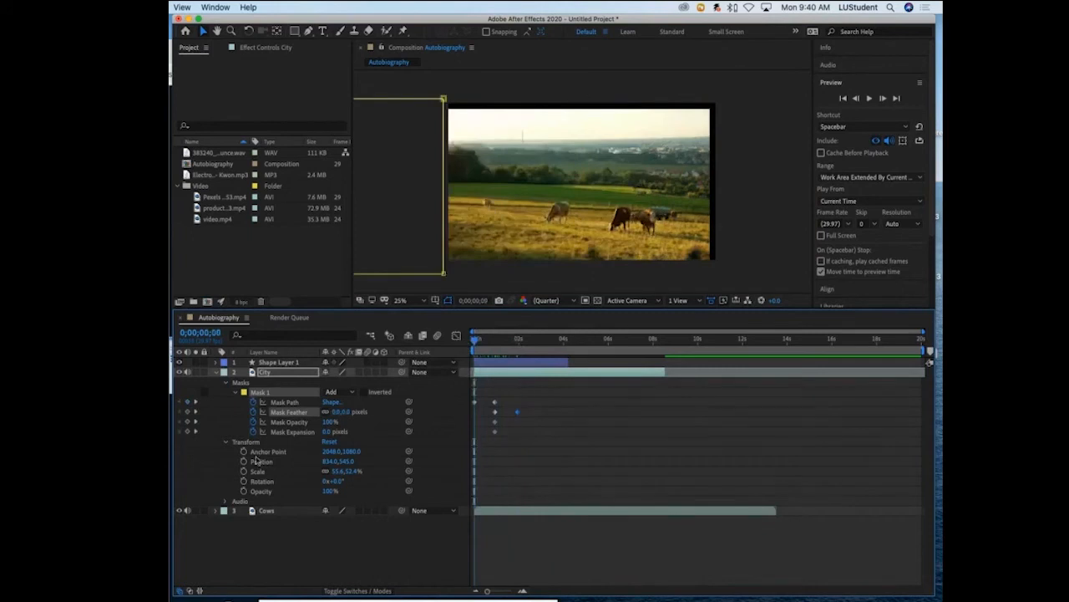
pyautogui.press('space')
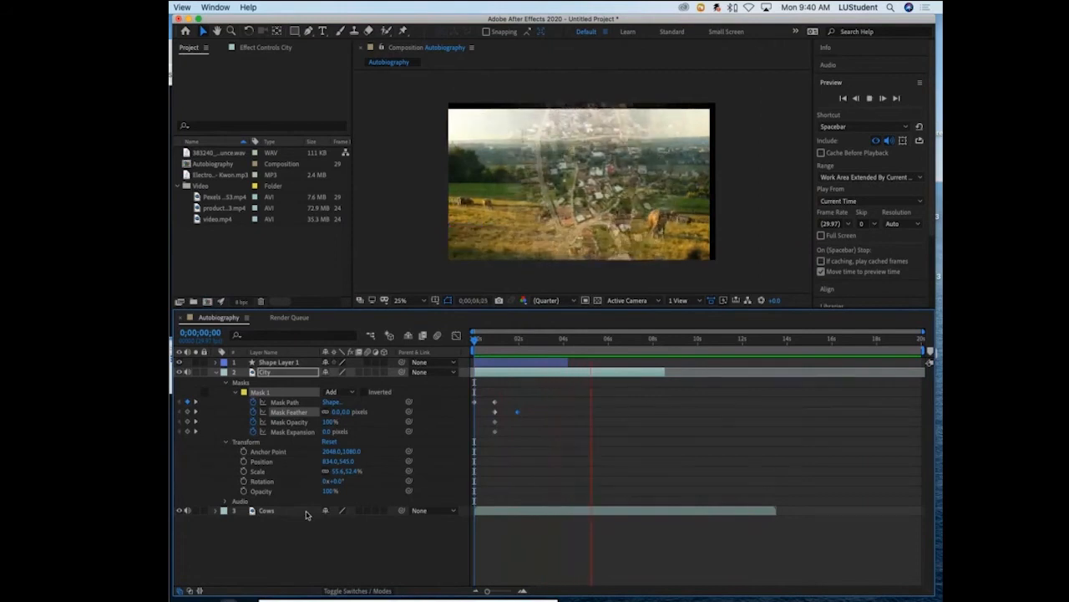
pyautogui.press('space')
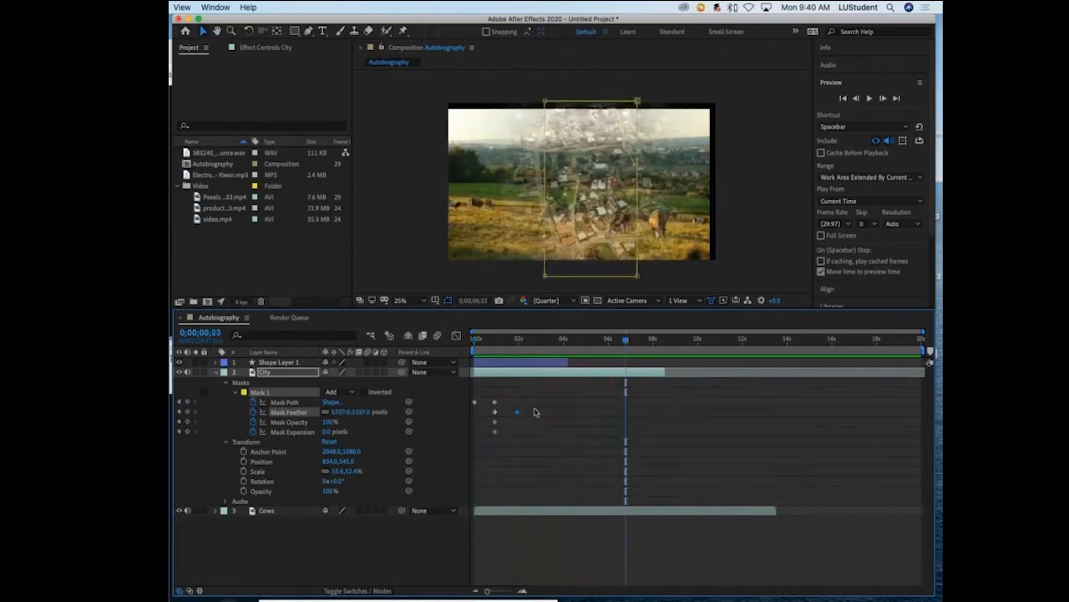
# - Replace the Mask Feather keyframe at 0;00;01;28 with a Mask Opacity keyframe of 0%, and play back the fade from the start
pyautogui.press('j')
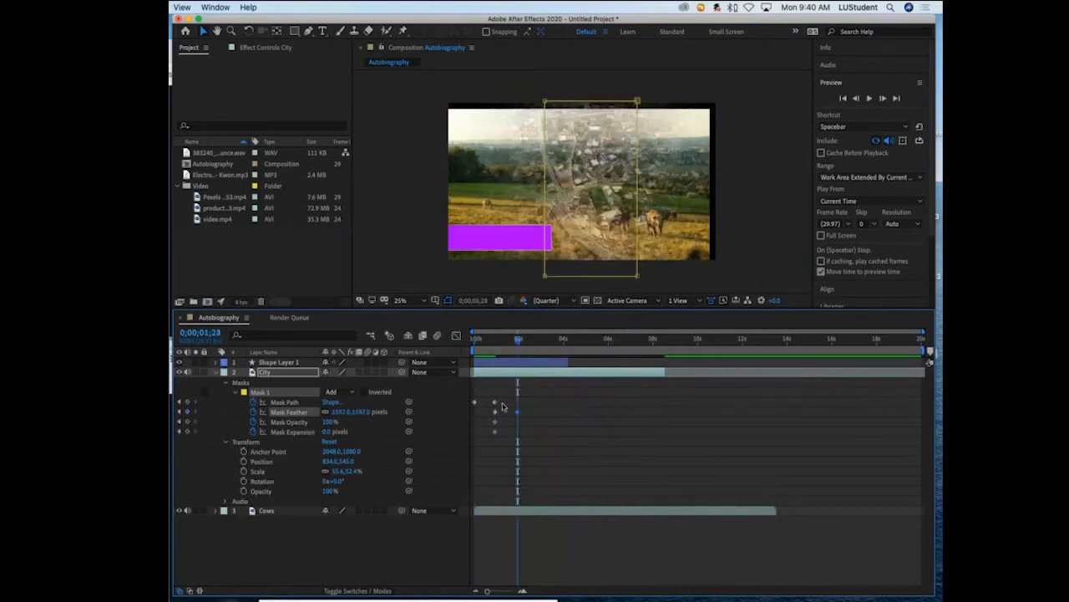
pyautogui.press('Delete')
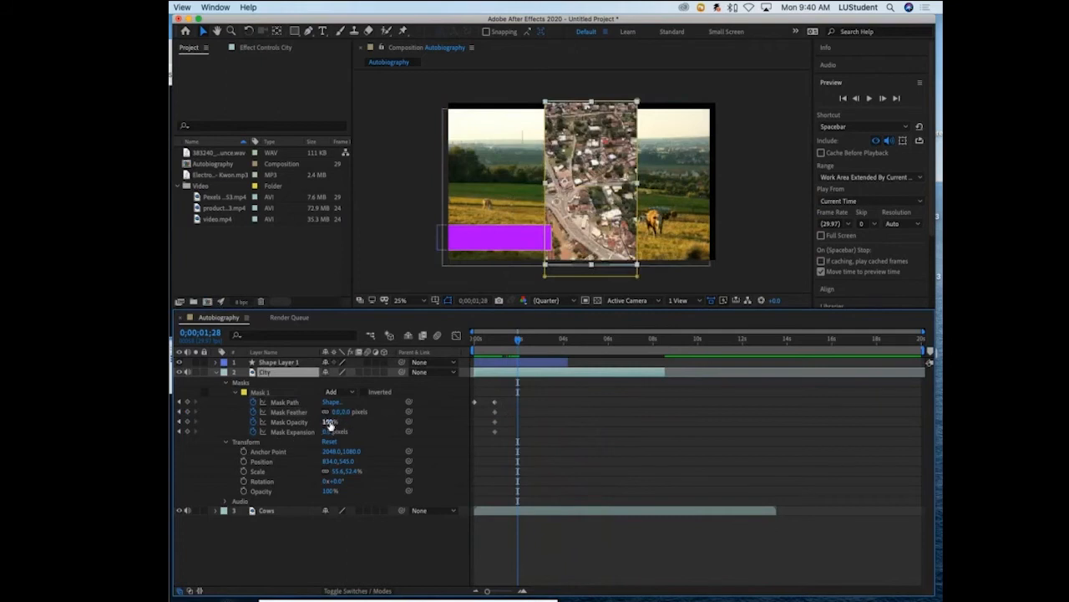
pyautogui.moveTo(332, 422); pyautogui.dragTo(265, 422)
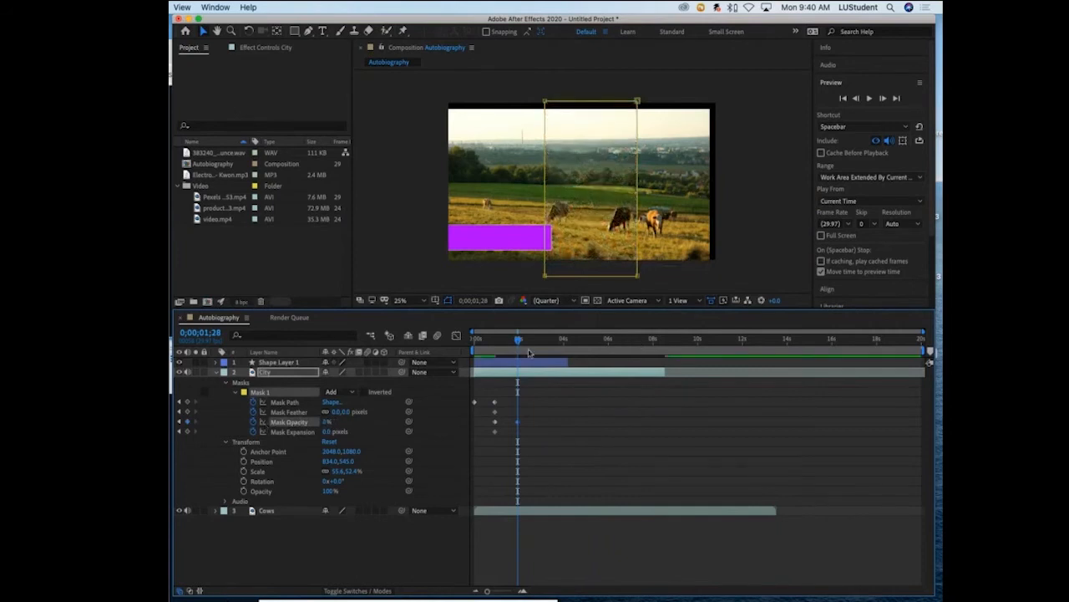
pyautogui.moveTo(523, 342); pyautogui.dragTo(466, 345)
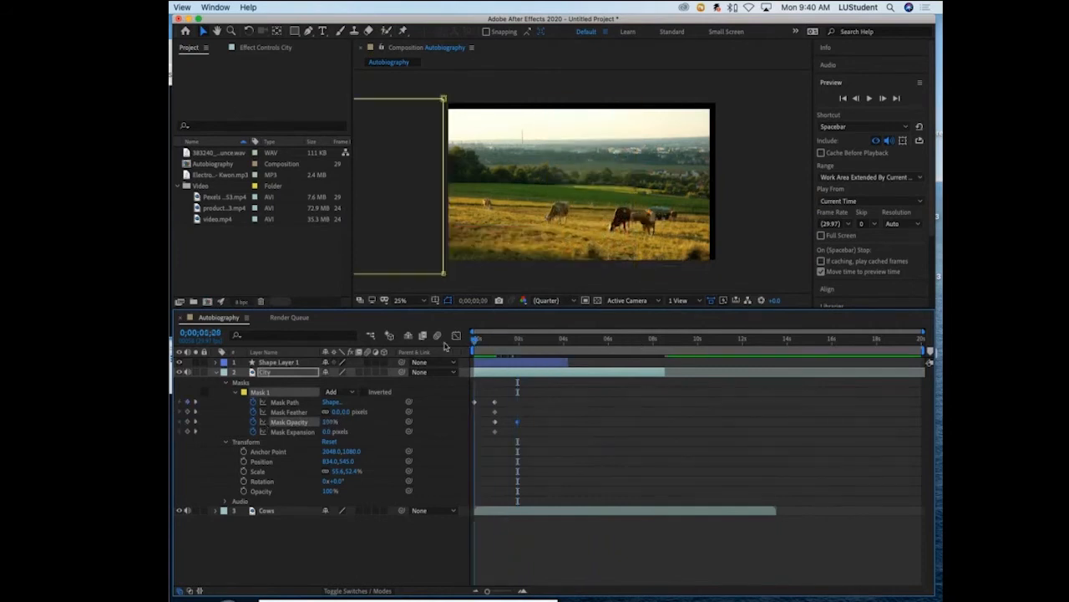
pyautogui.press('space')
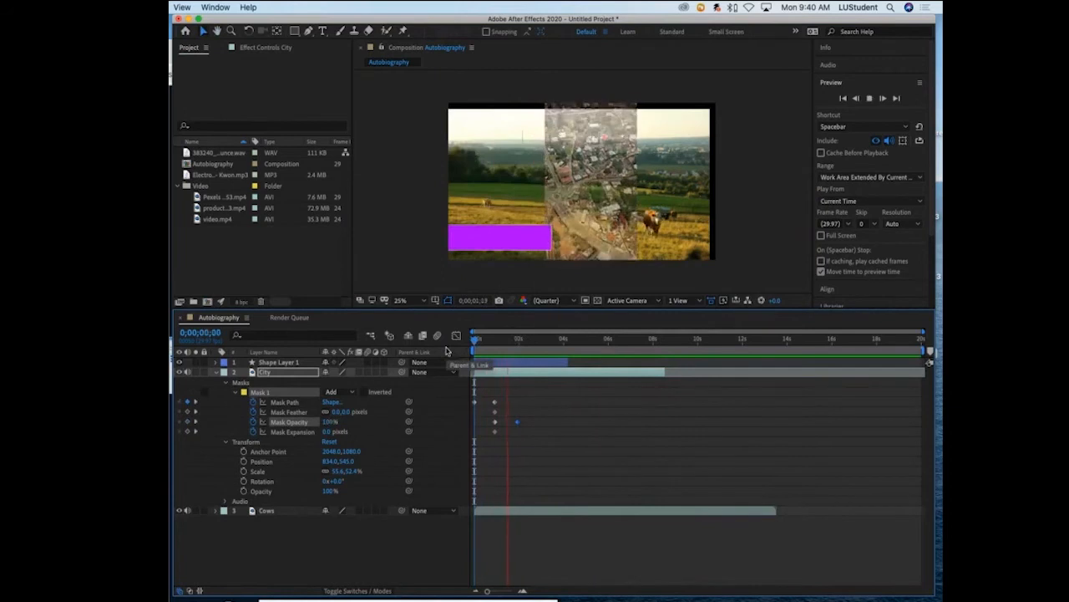
pyautogui.click(530, 342)
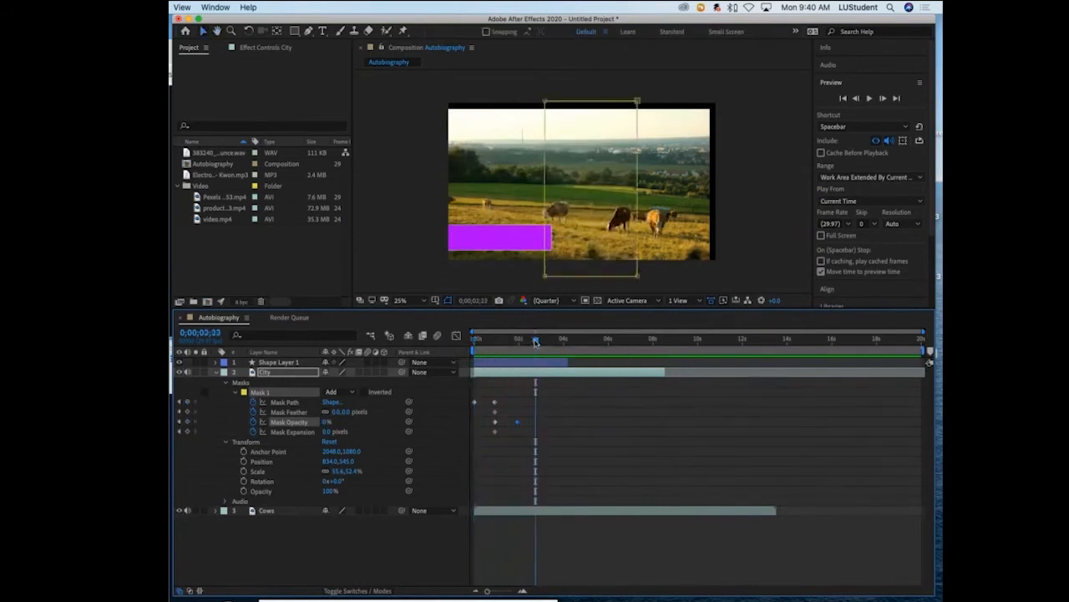
# - Replace the Mask Opacity keyframe at 0;00;01;28 with a Mask Expansion keyframe of about 1369 pixels
pyautogui.moveTo(536, 343); pyautogui.dragTo(518, 342)
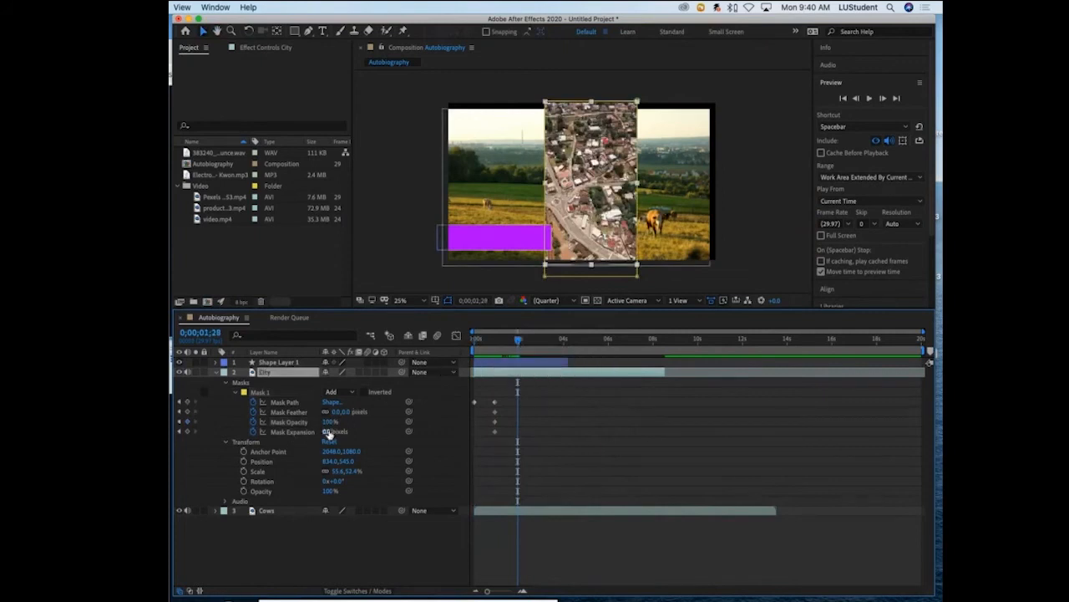
pyautogui.moveTo(328, 432); pyautogui.dragTo(518, 432)
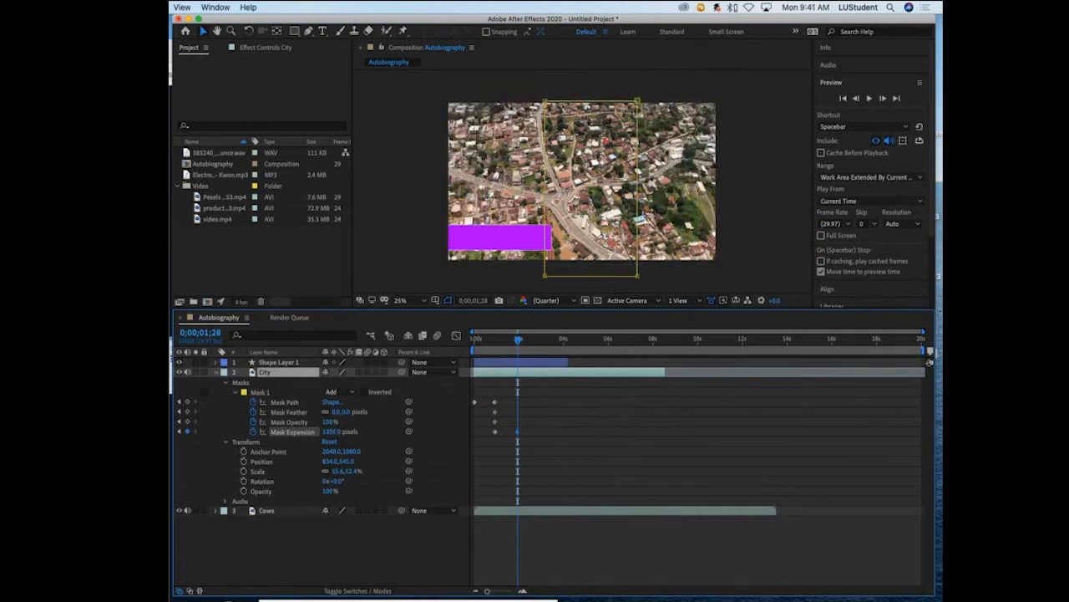
pyautogui.moveTo(927, 324); pyautogui.dragTo(934, 324)
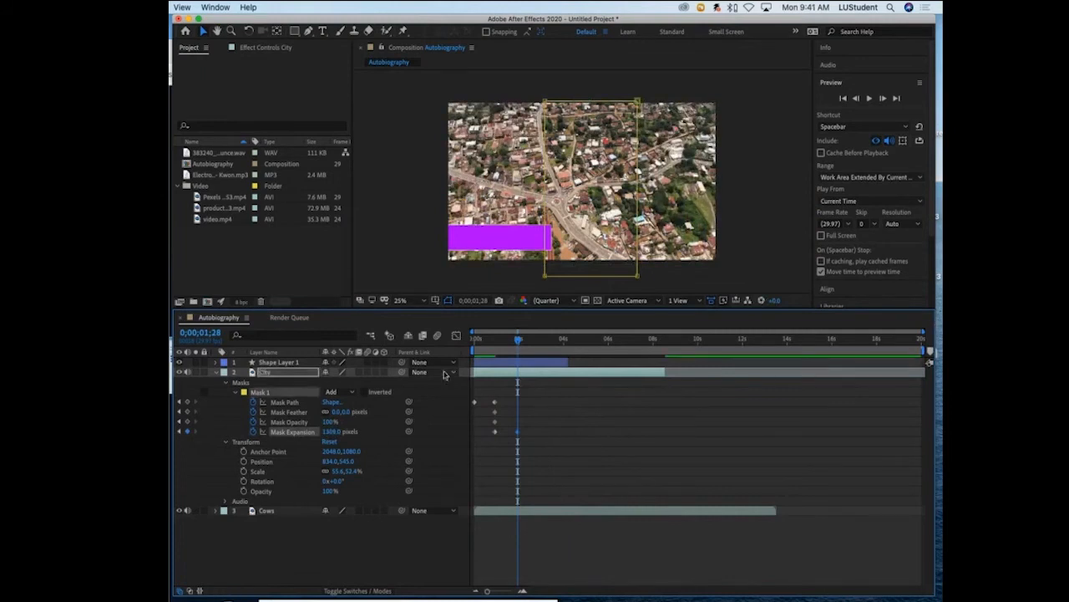
# - Play back City's mask sliding in and expanding twice from the start, and return to 0;00;00;00
pyautogui.moveTo(518, 342); pyautogui.dragTo(446, 344)
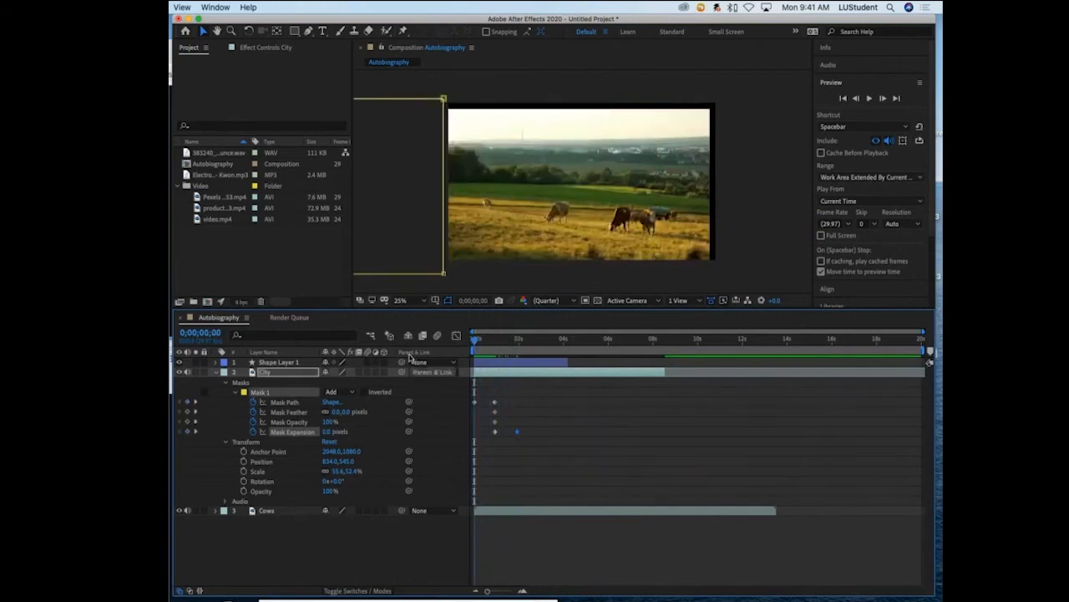
pyautogui.click(595, 301)
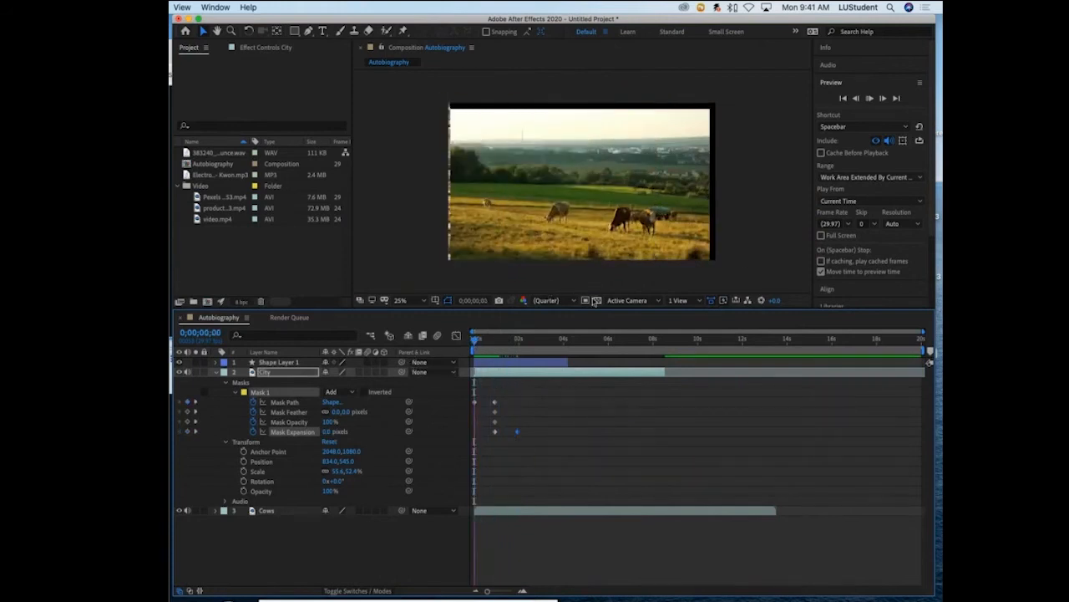
pyautogui.press('space')
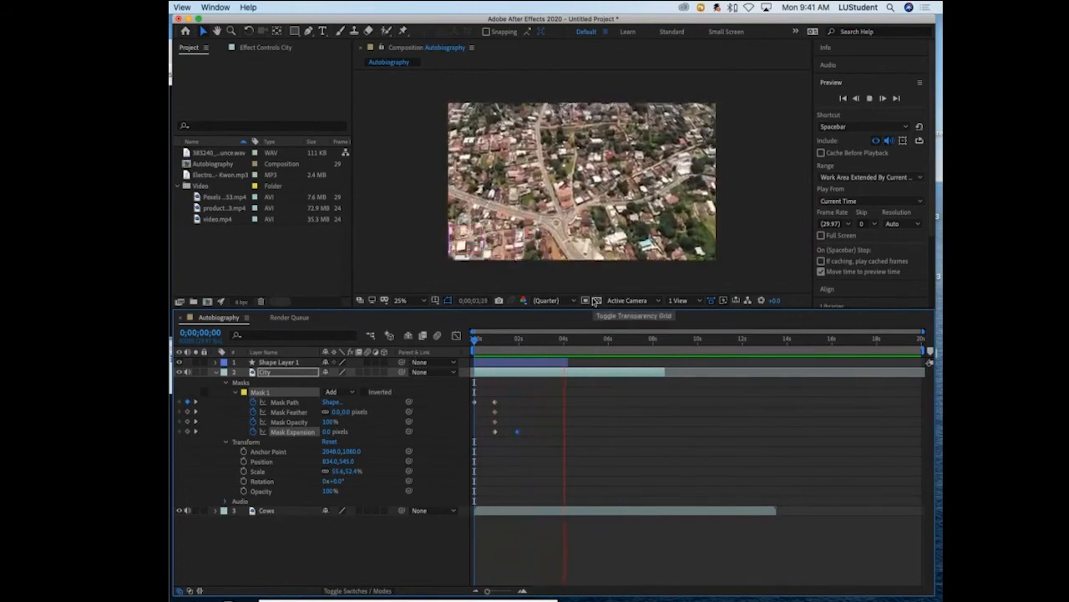
pyautogui.press('space')
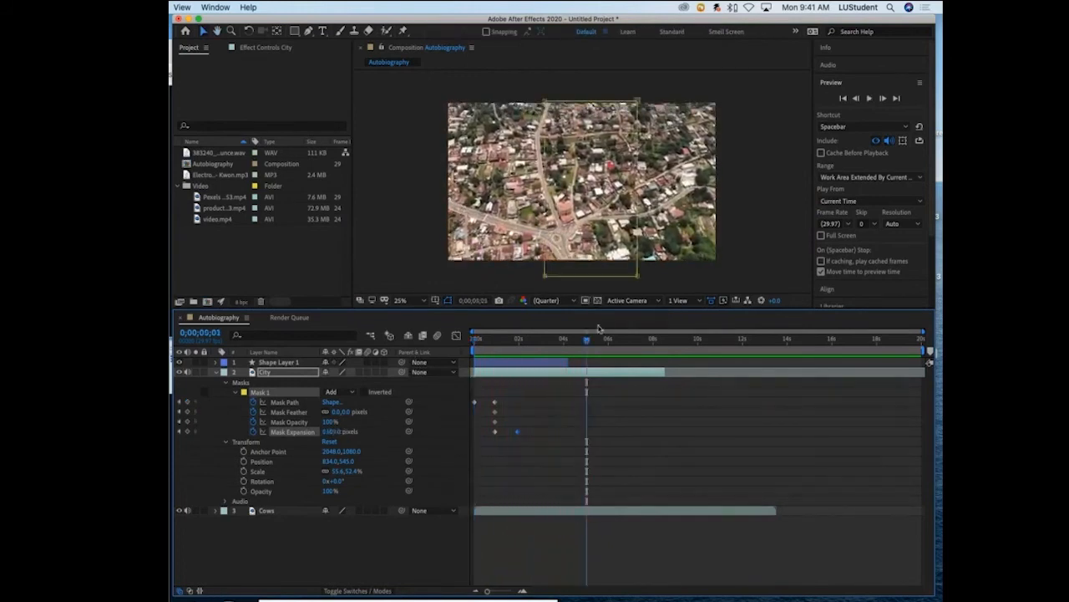
pyautogui.moveTo(587, 342); pyautogui.dragTo(448, 360)
pyautogui.press('space')
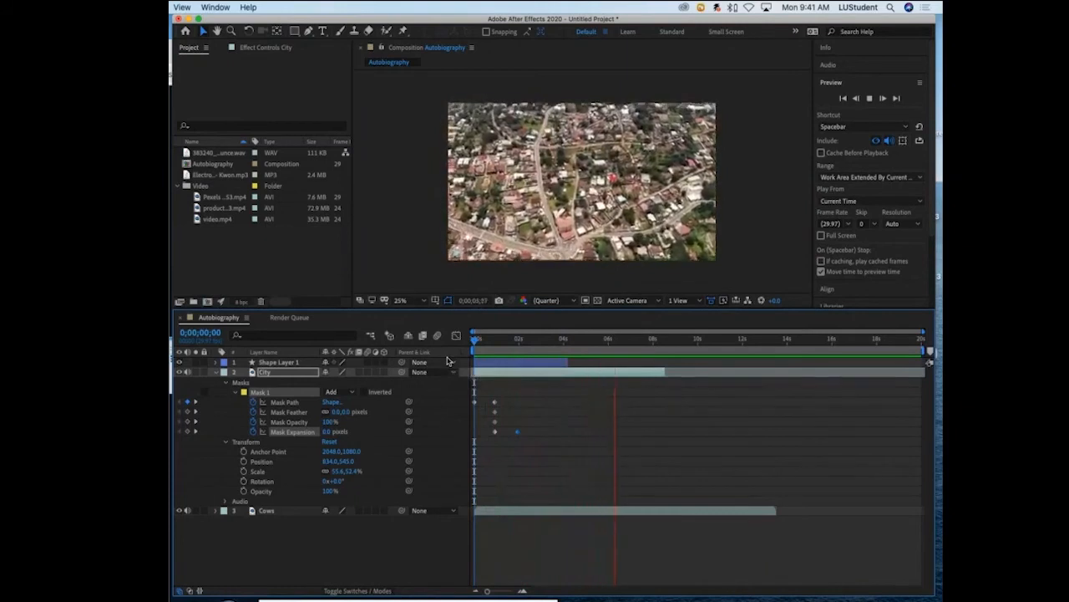
pyautogui.press('space')
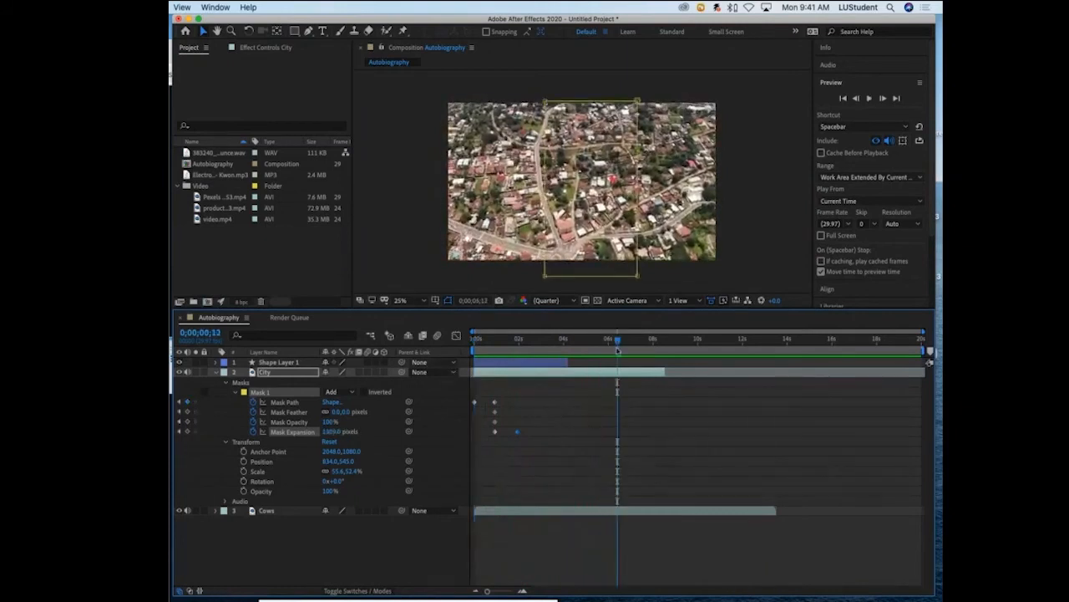
pyautogui.moveTo(623, 343); pyautogui.dragTo(424, 354)
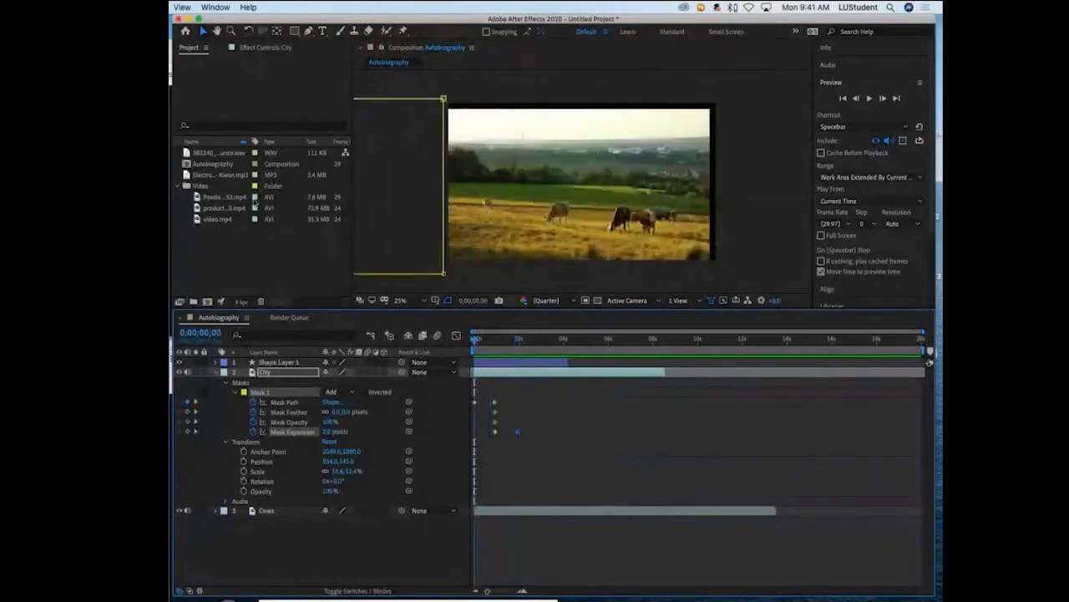
# - Add the bounce WAV sound as a layer beneath Cows, starting slightly after 0;00;00;00, and play back the composition
pyautogui.click(187, 175)
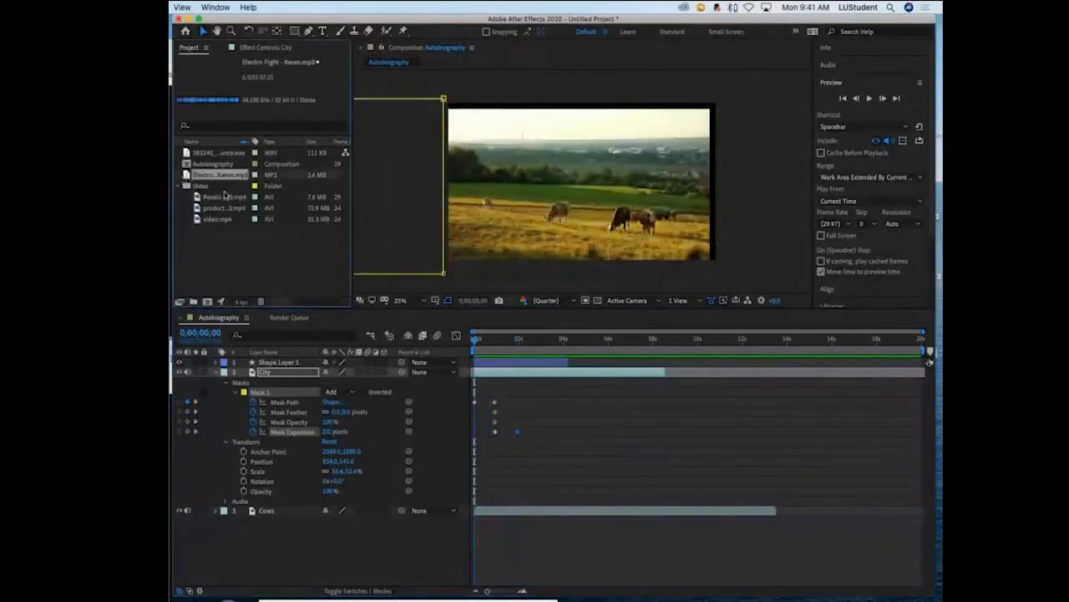
pyautogui.click(188, 154)
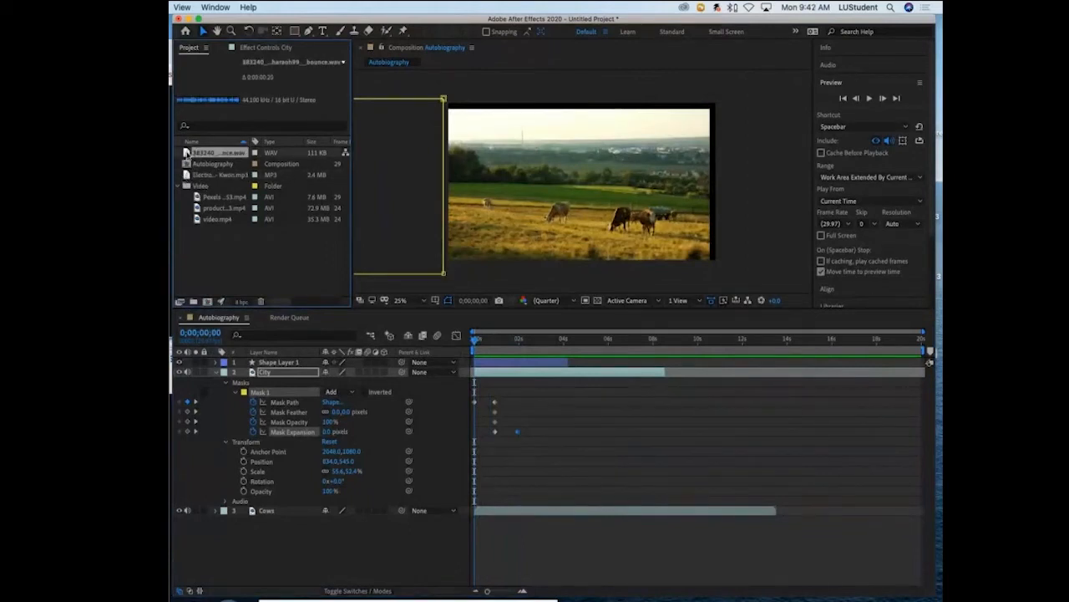
pyautogui.moveTo(187, 153); pyautogui.dragTo(485, 523)
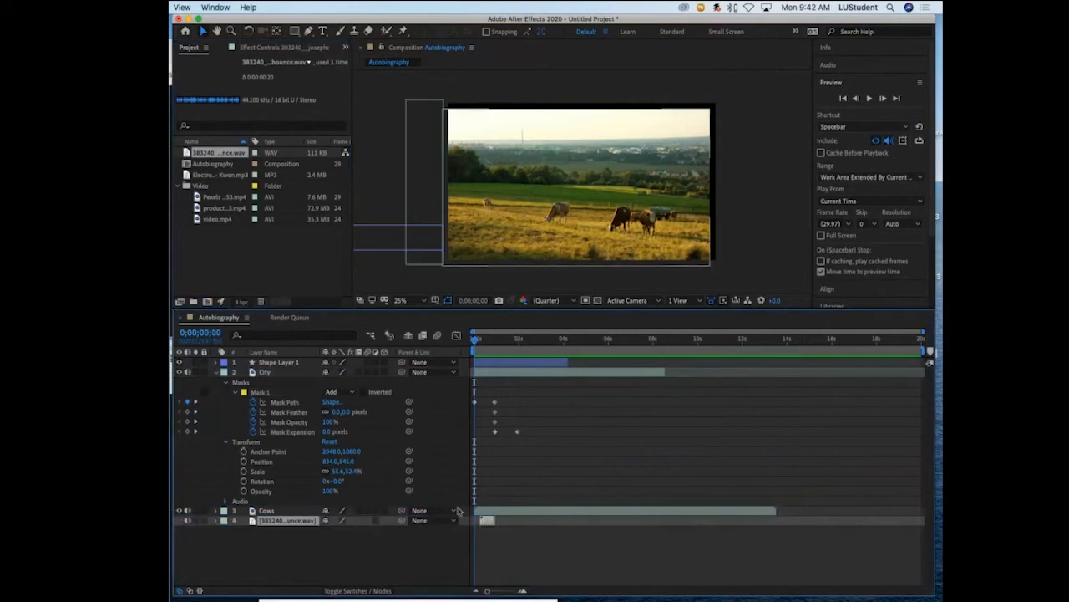
pyautogui.press('space')
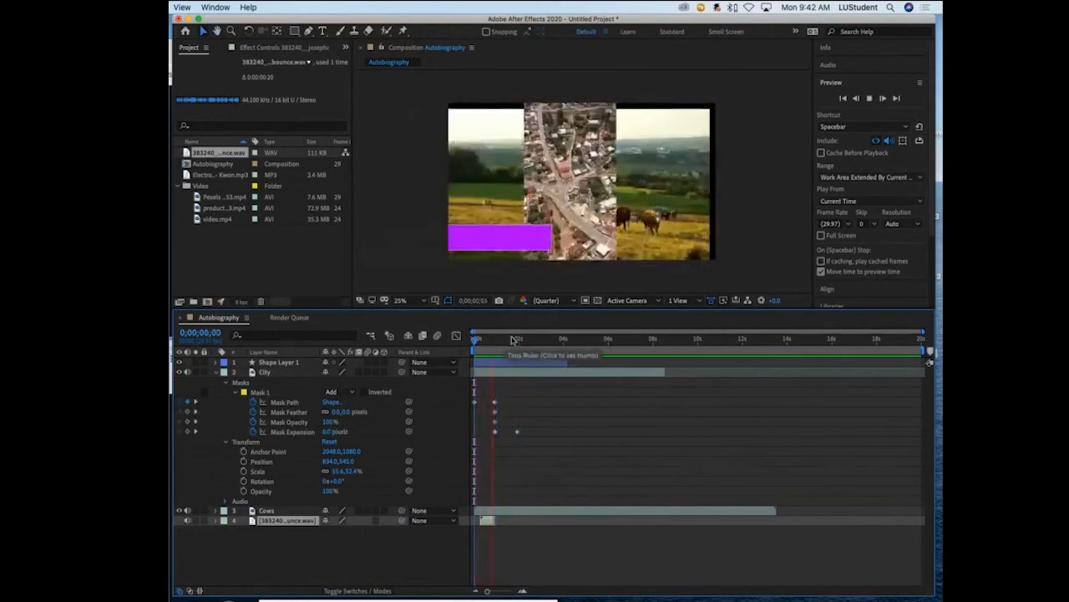
# - Play back the opening with the bounce sound and scrub between 0;00;00;00 and 0;00;01;06 to check its timing against City's mask motion
pyautogui.press('space')
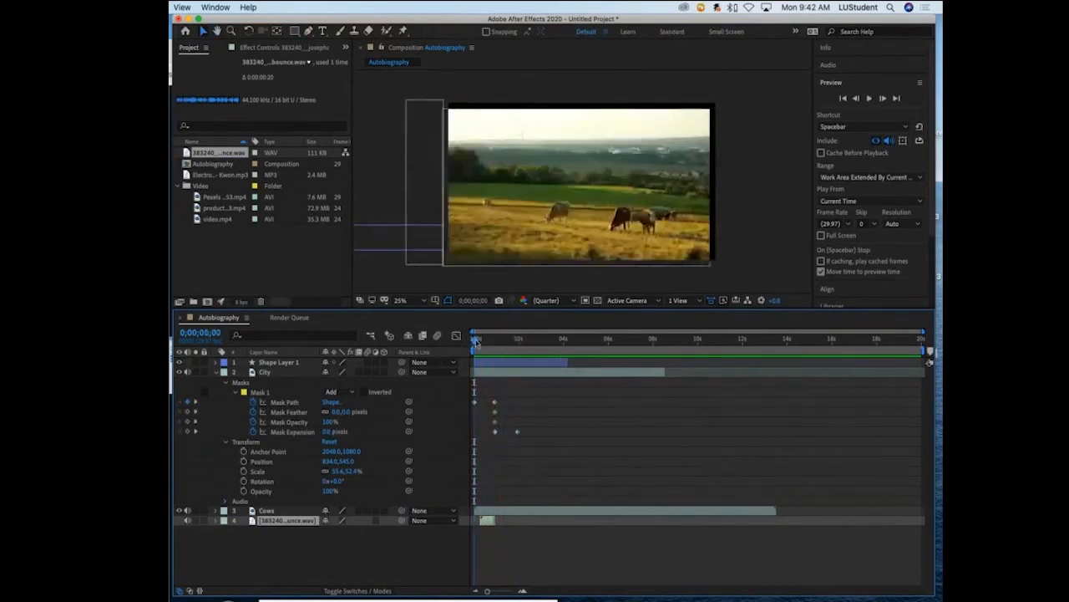
pyautogui.moveTo(475, 340); pyautogui.dragTo(496, 338)
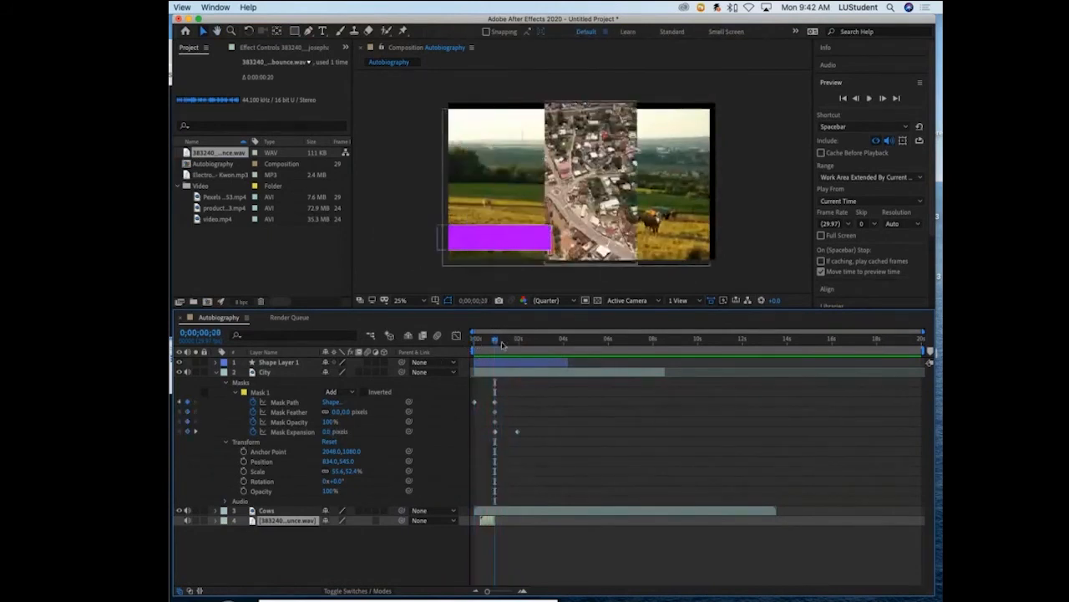
pyautogui.press('space')
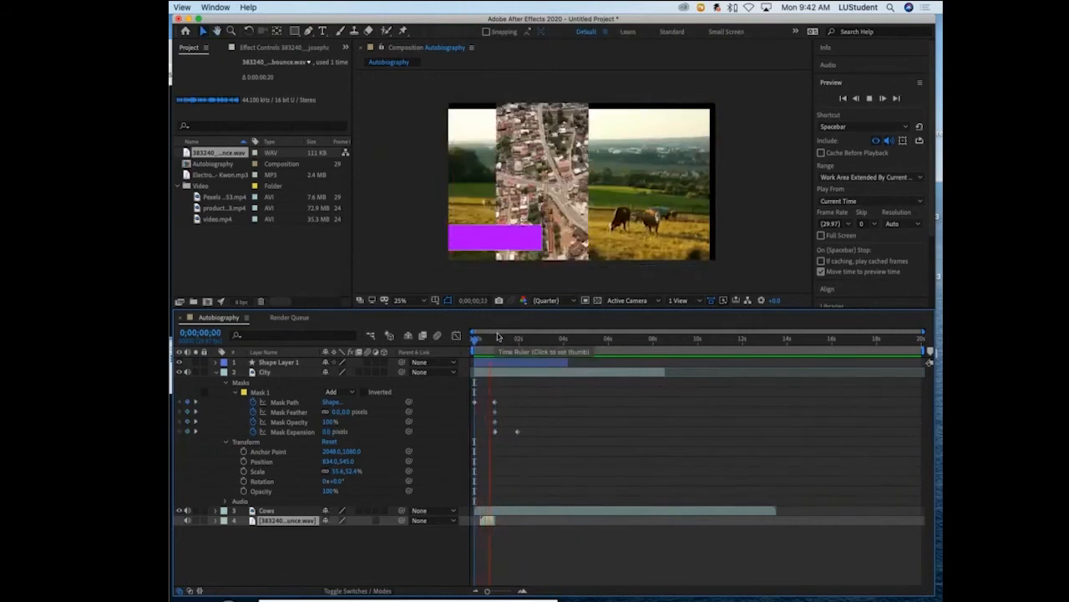
pyautogui.click(502, 338)
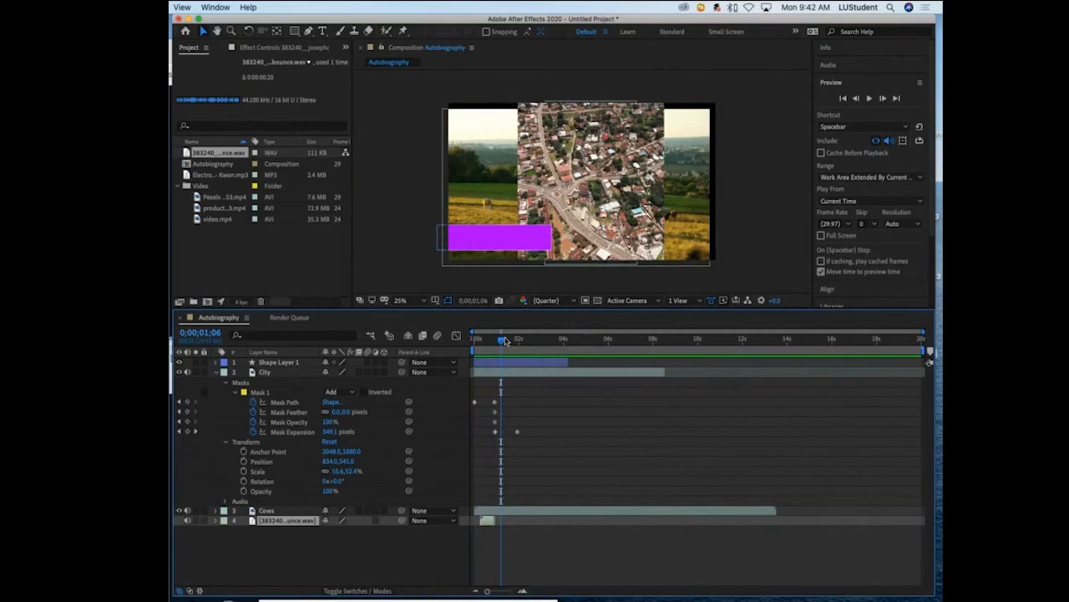
pyautogui.moveTo(504, 341); pyautogui.dragTo(483, 341)
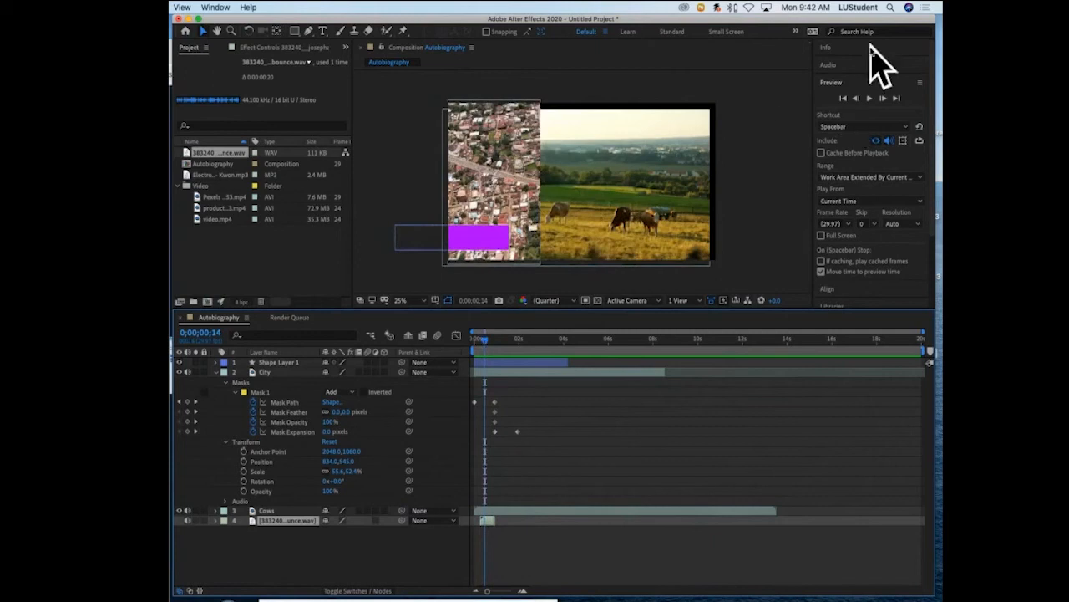
# - Reset the Default workspace to its saved layout
pyautogui.doubleClick(899, 87)
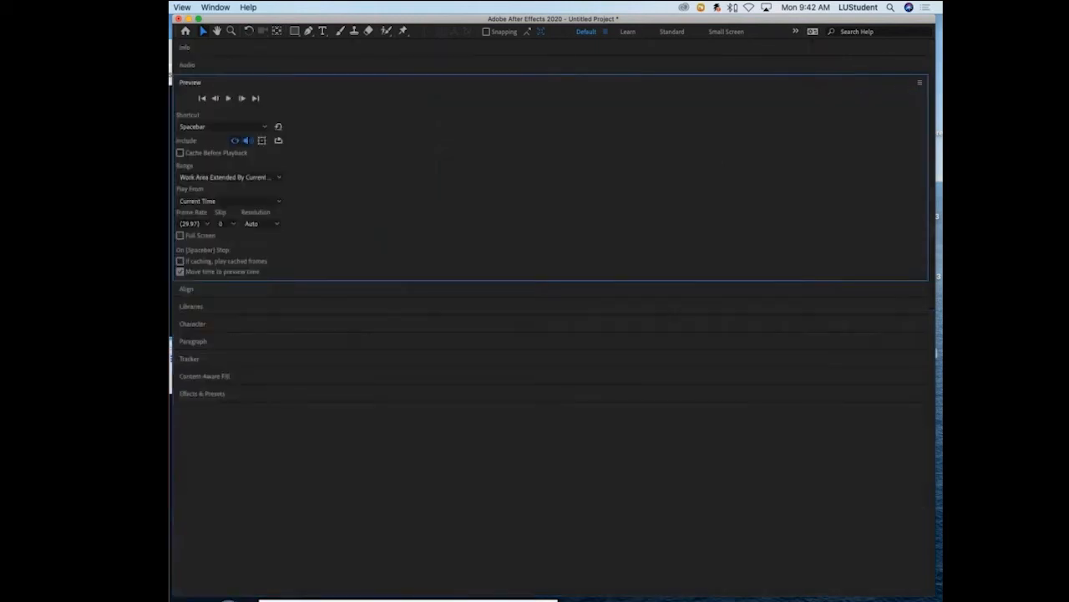
pyautogui.click(229, 7)
pyautogui.moveTo(232, 21)
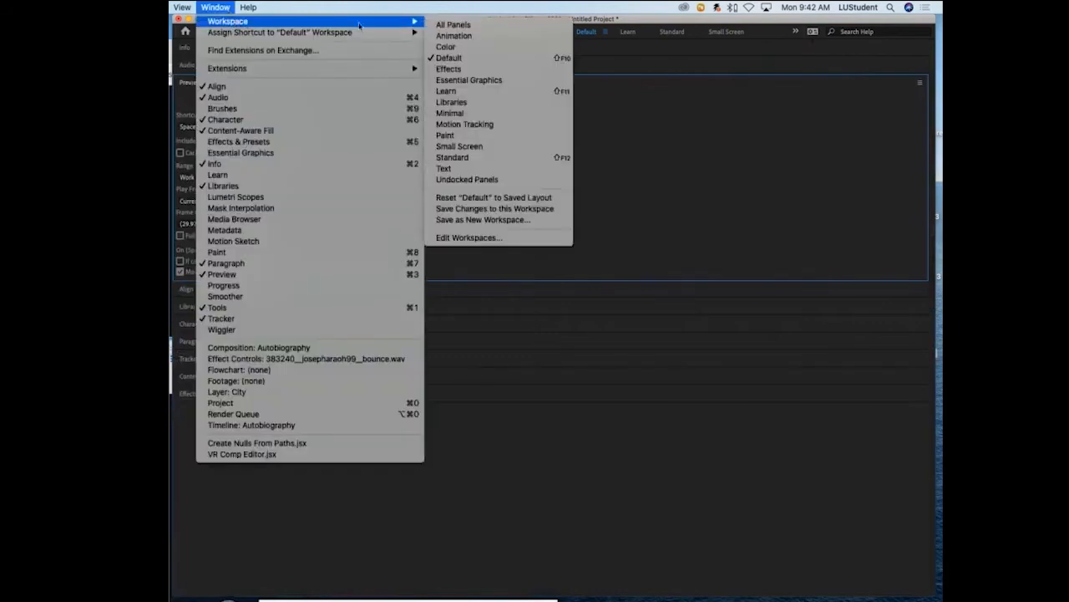
pyautogui.click(457, 197)
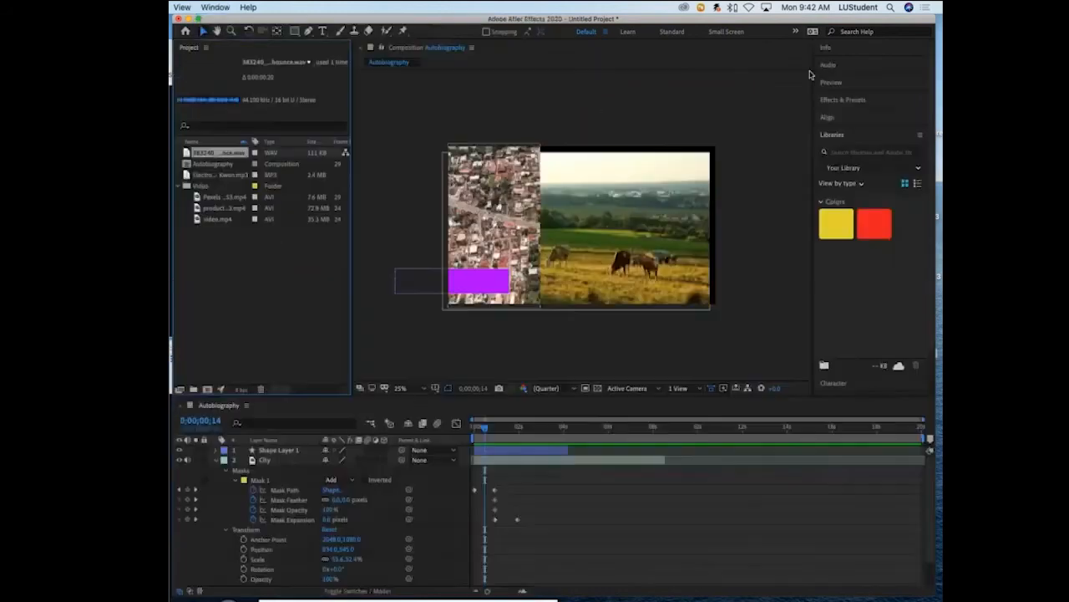
# - Expand the Preview controls and use them to play the composition from its first frame
pyautogui.click(870, 83)
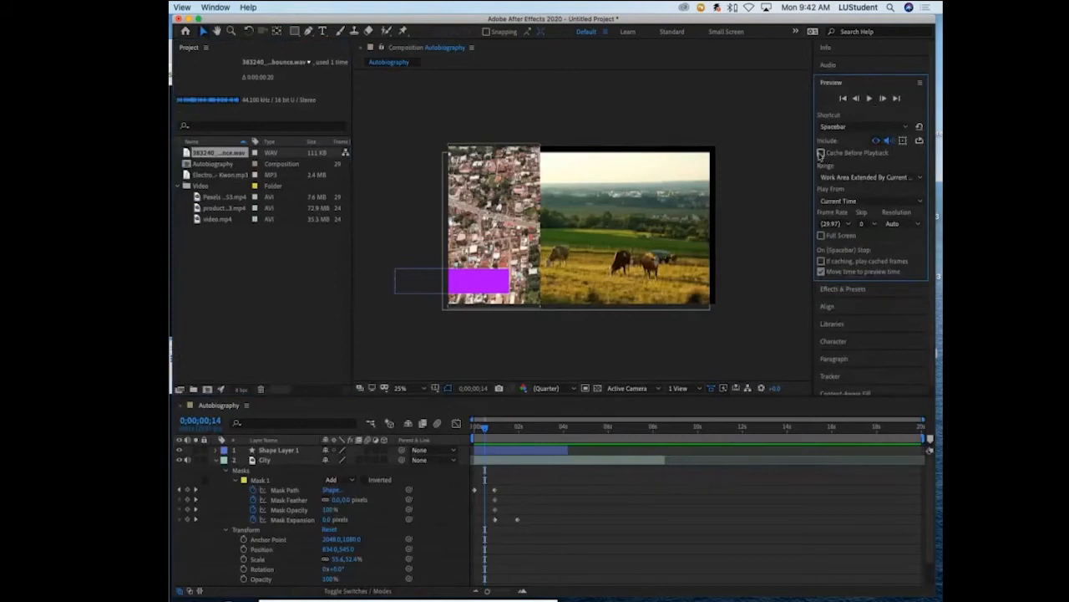
pyautogui.click(843, 97)
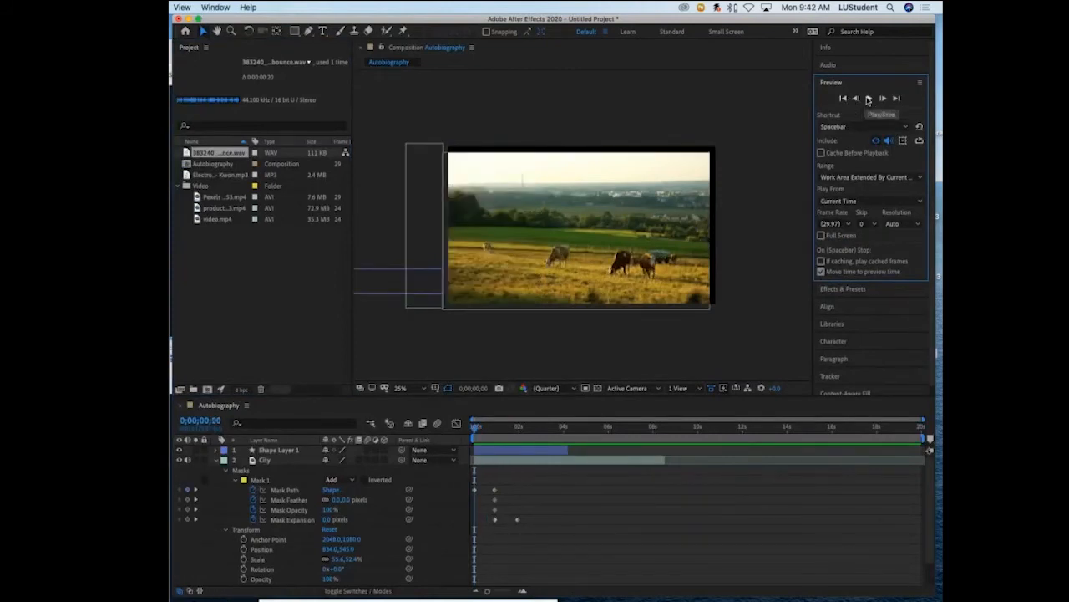
pyautogui.click(868, 99)
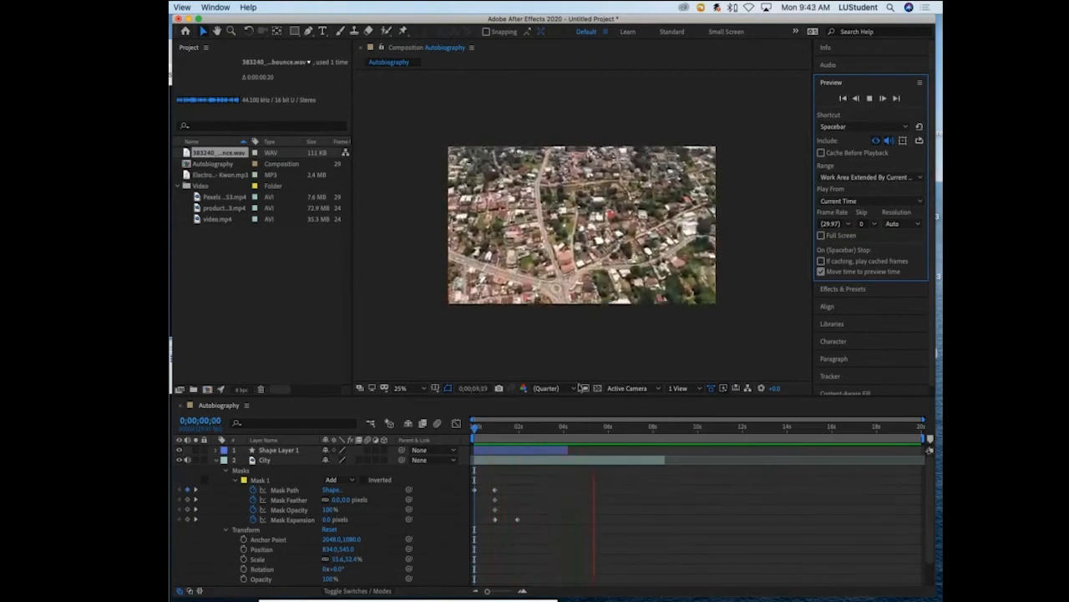
pyautogui.press('space')
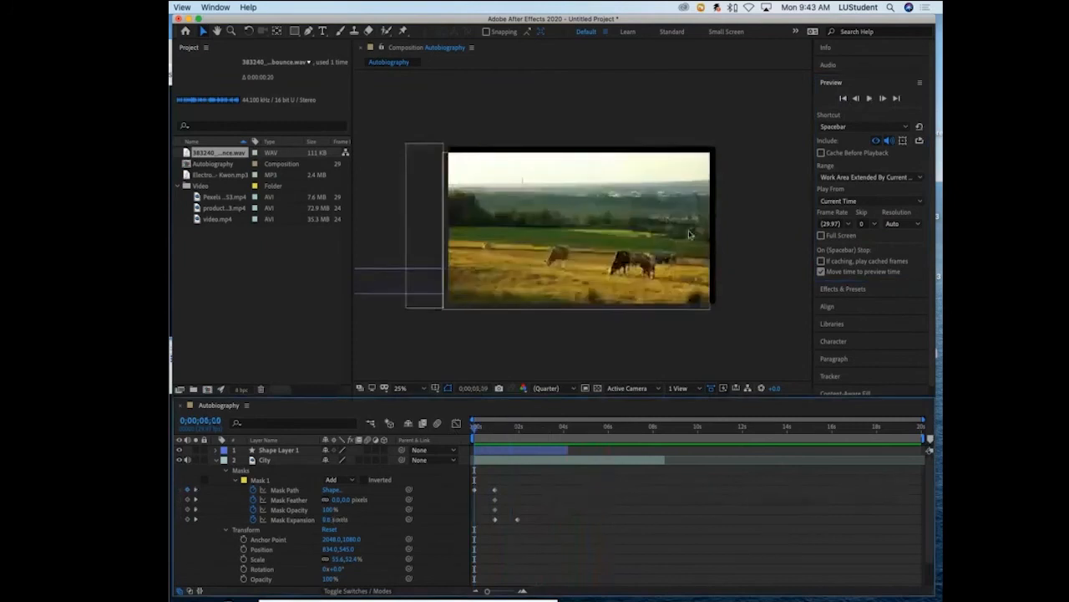
# - Enable Cache Before Playback and play the fully cached composition from the start
pyautogui.click(821, 154)
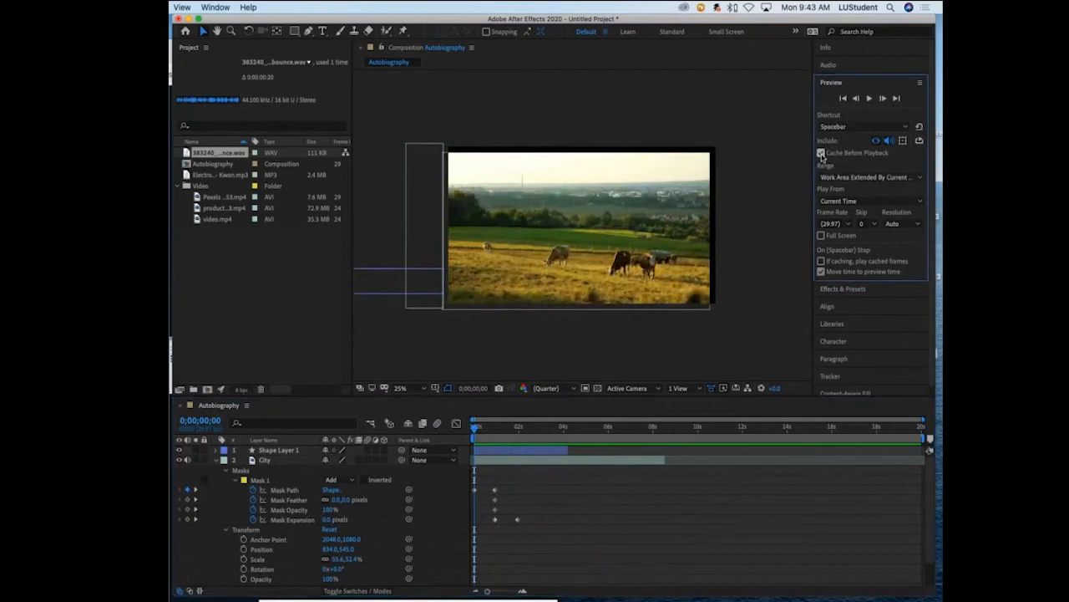
pyautogui.click(870, 99)
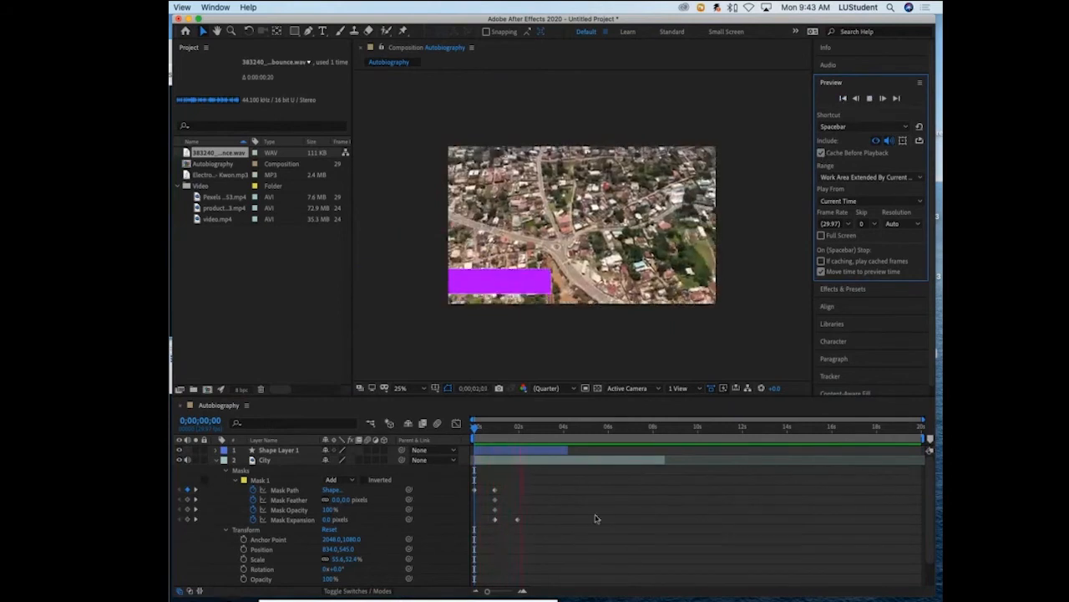
pyautogui.press('space')
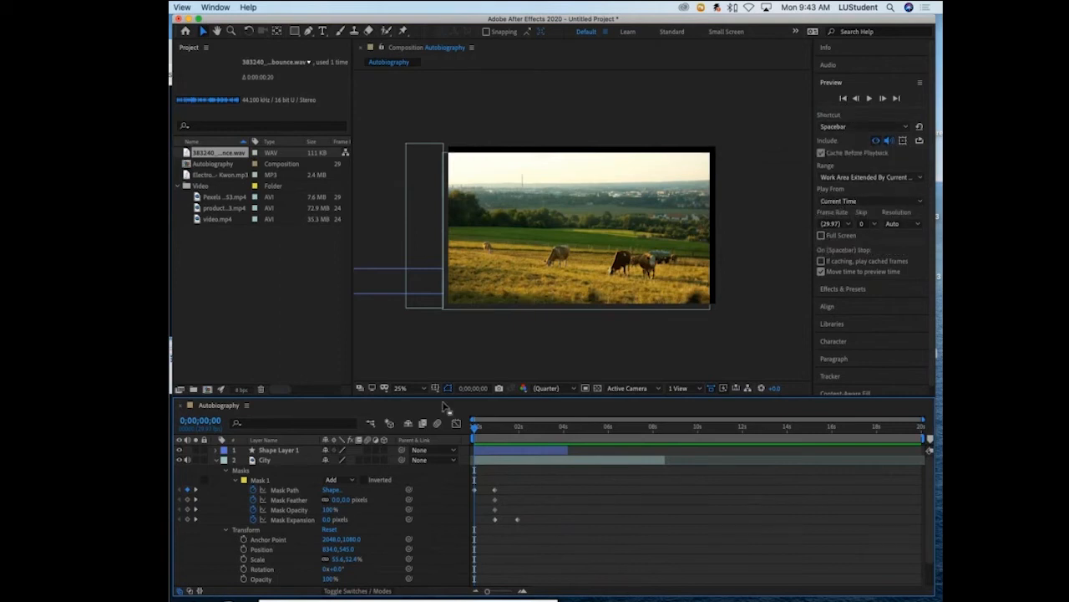
# - Collapse City's properties and add the Electro Fight MP3 as a layer beneath the bounce WAV, starting at 0;00;00;00
pyautogui.click(189, 175)
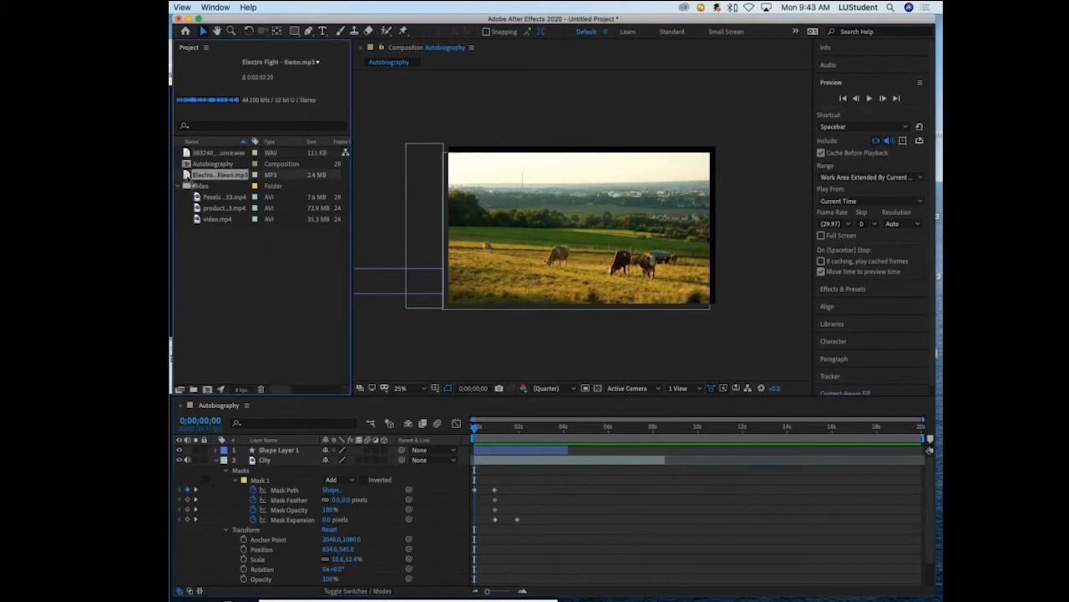
pyautogui.click(217, 460)
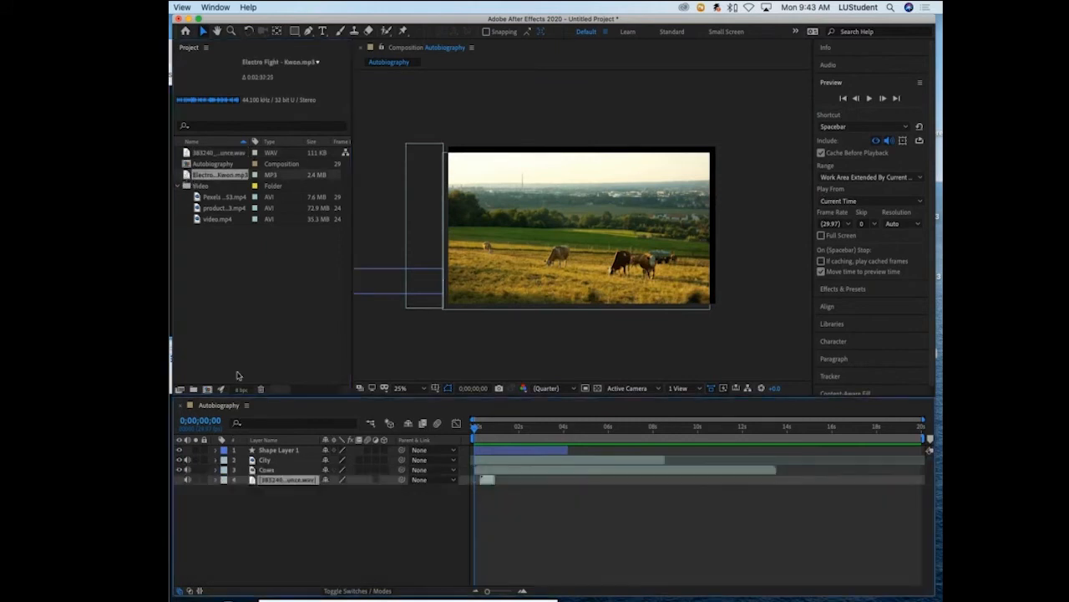
pyautogui.moveTo(189, 176); pyautogui.dragTo(477, 501)
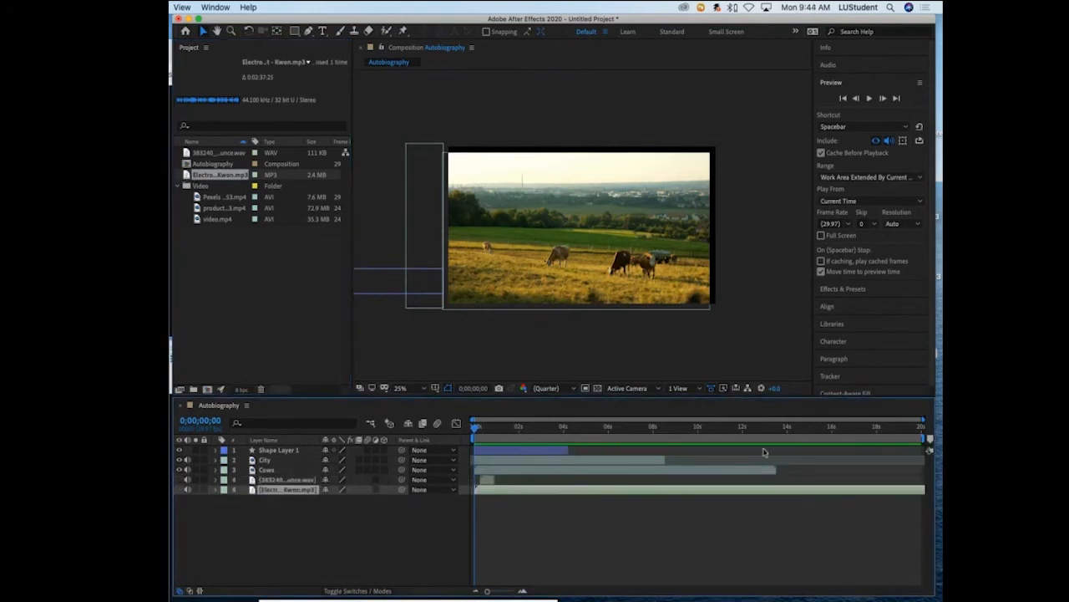
# - Trim the end of the Electro Fight music layer to 0;00;10;17 and play back the composition from the start
pyautogui.moveTo(475, 428); pyautogui.dragTo(707, 528)
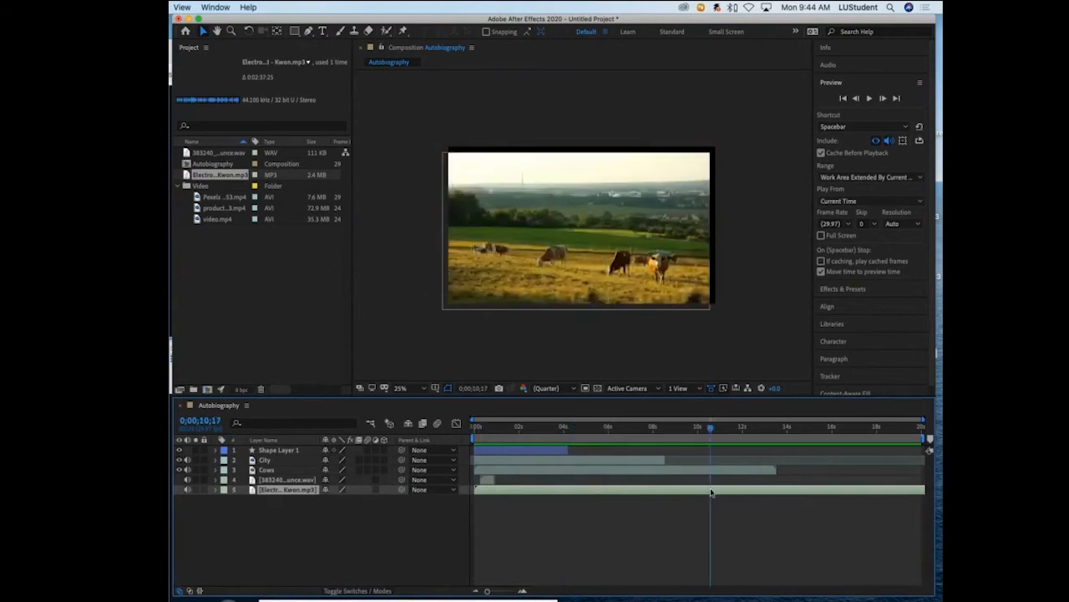
pyautogui.hotkey('alt', ']')
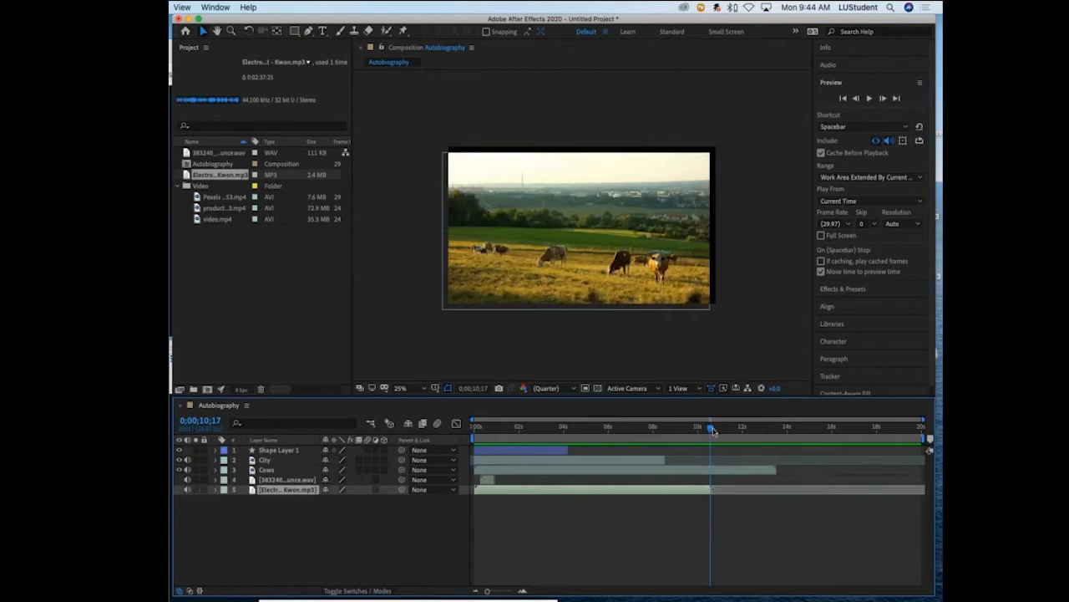
pyautogui.moveTo(713, 430); pyautogui.dragTo(473, 438)
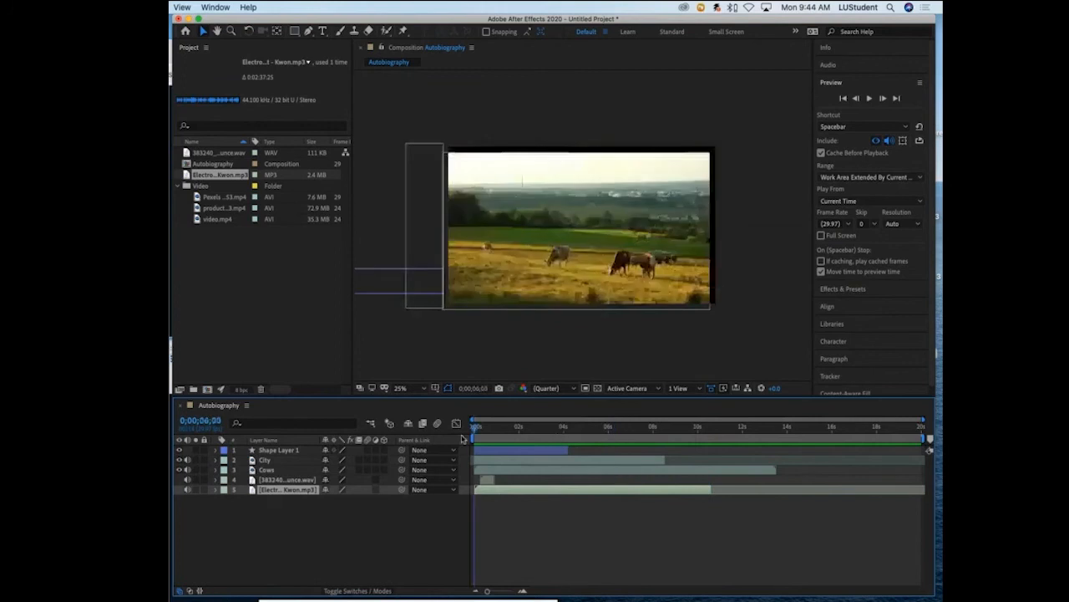
pyautogui.click(870, 99)
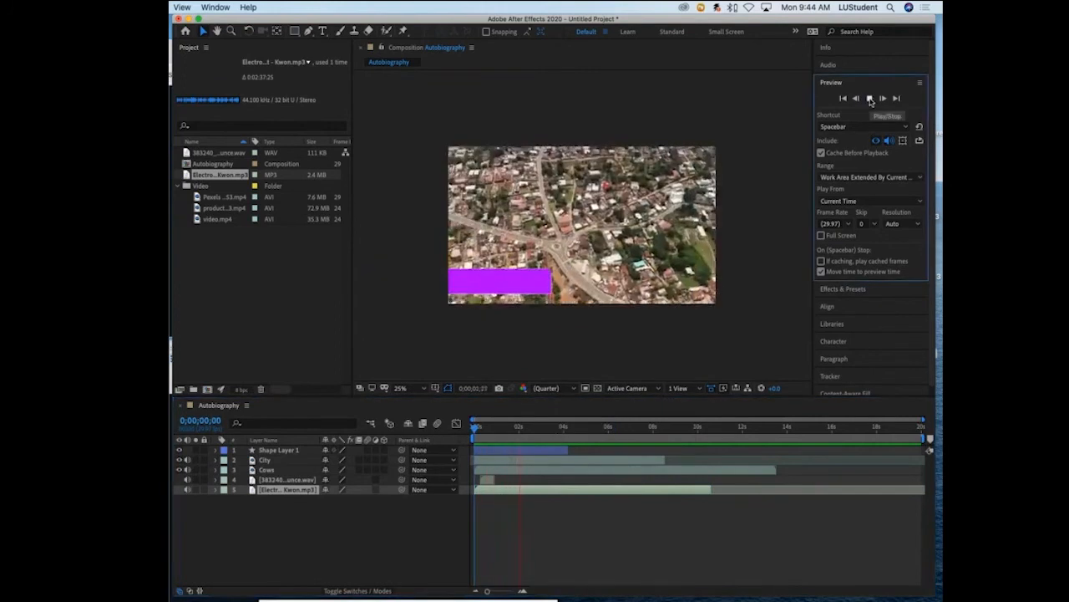
pyautogui.click(870, 98)
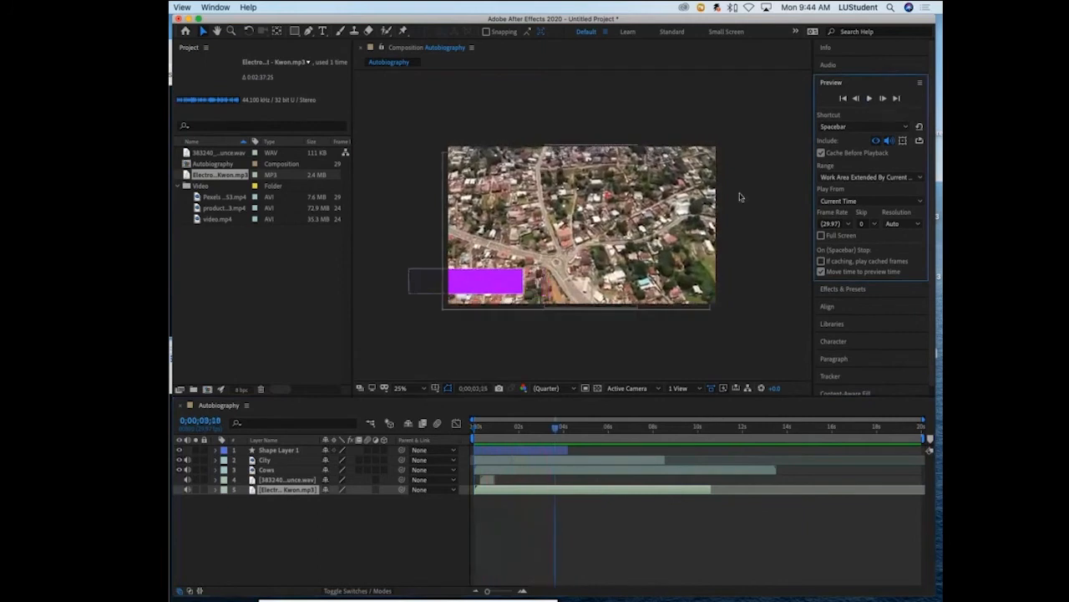
# - Select the bounce WAV layer and replay the first two seconds from 0;00;00;00 to hear it over the music
pyautogui.moveTo(558, 426); pyautogui.dragTo(455, 426)
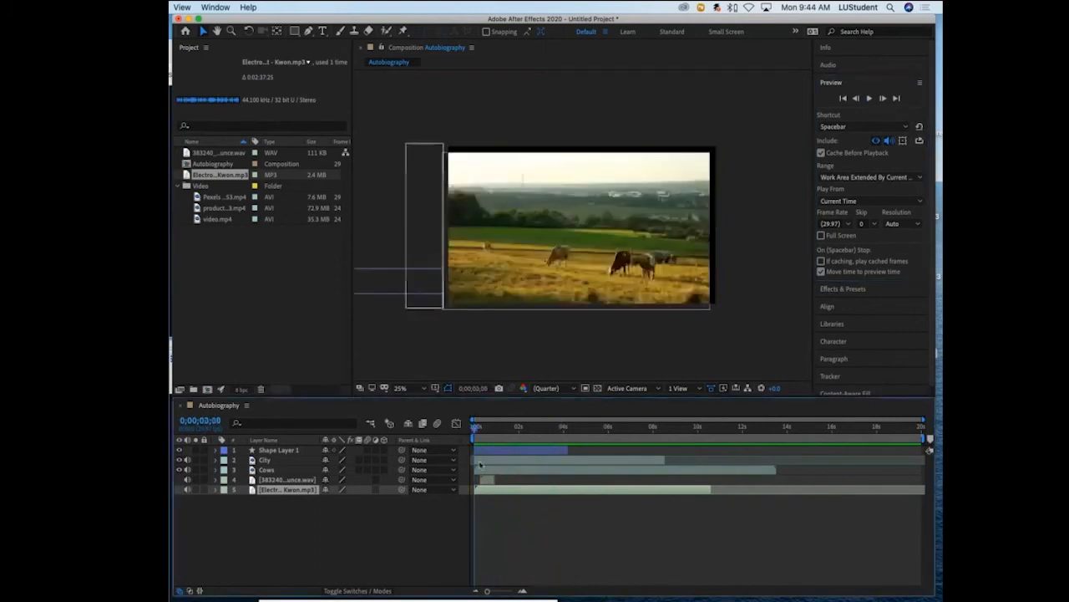
pyautogui.click(310, 480)
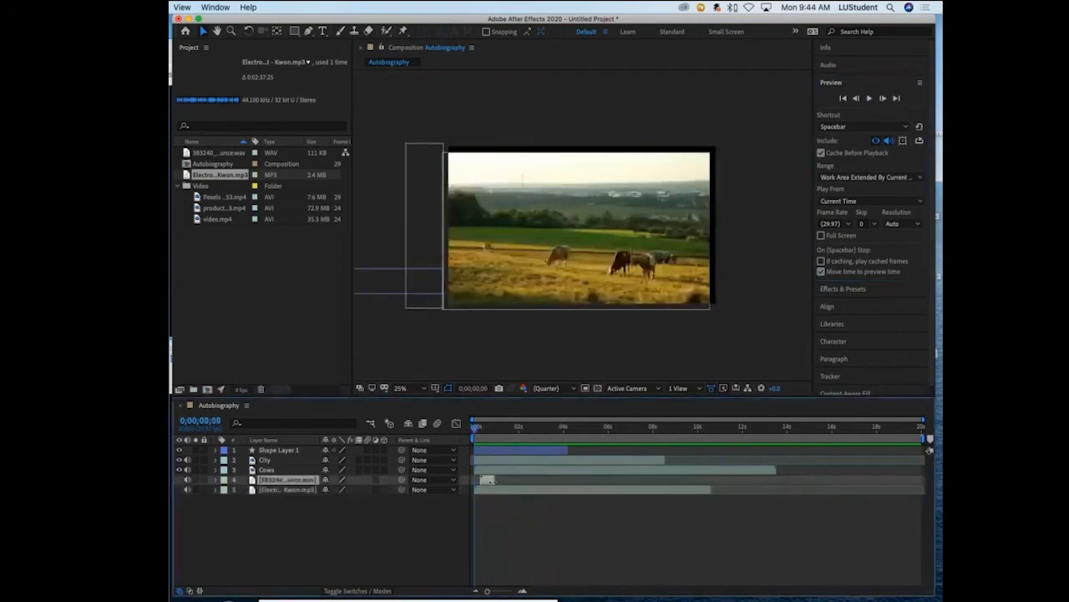
pyautogui.click(869, 99)
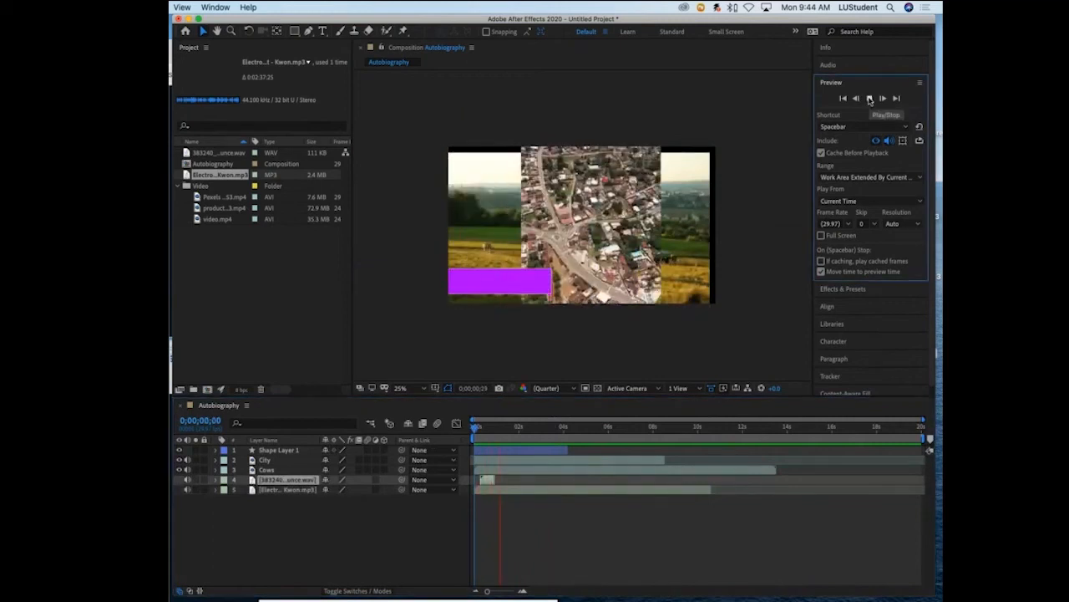
pyautogui.click(868, 99)
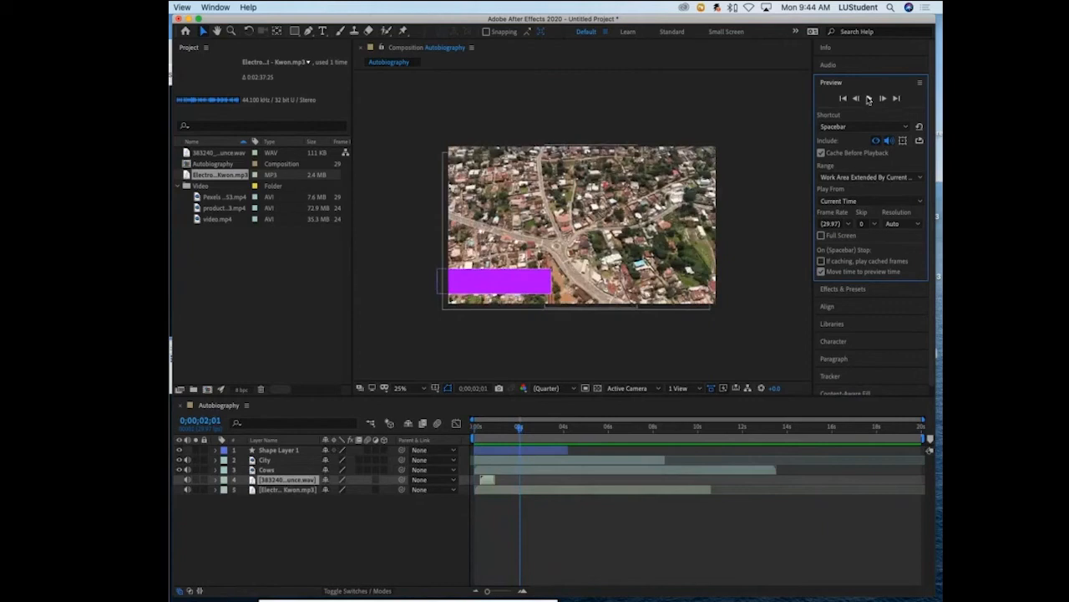
# - Reveal the music layer's Audio Levels and briefly play the sound mix from 0;00;00;00
pyautogui.click(218, 495)
pyautogui.click(216, 491)
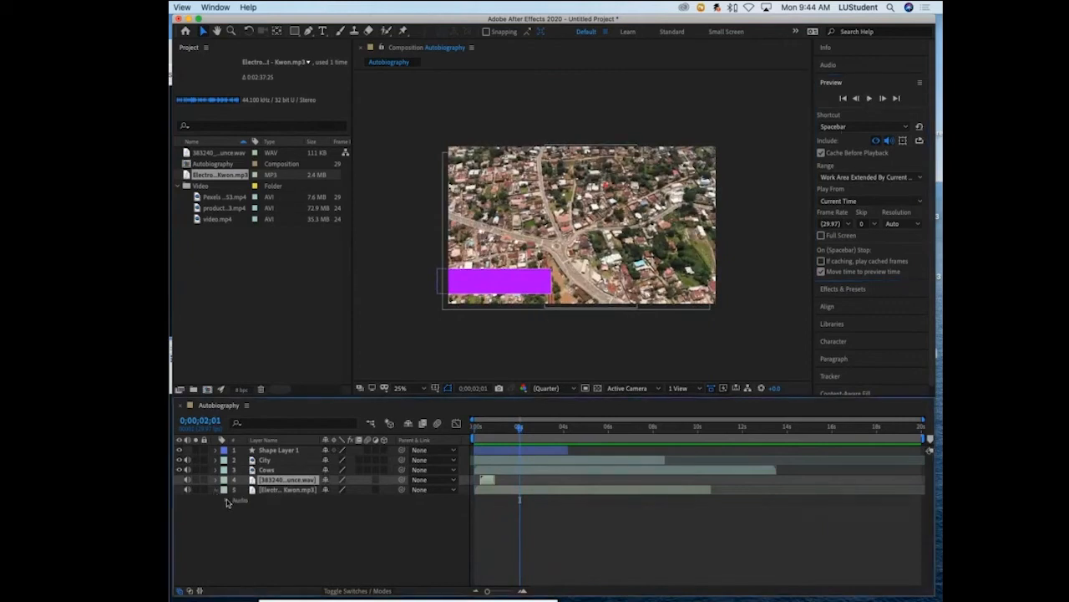
pyautogui.click(226, 500)
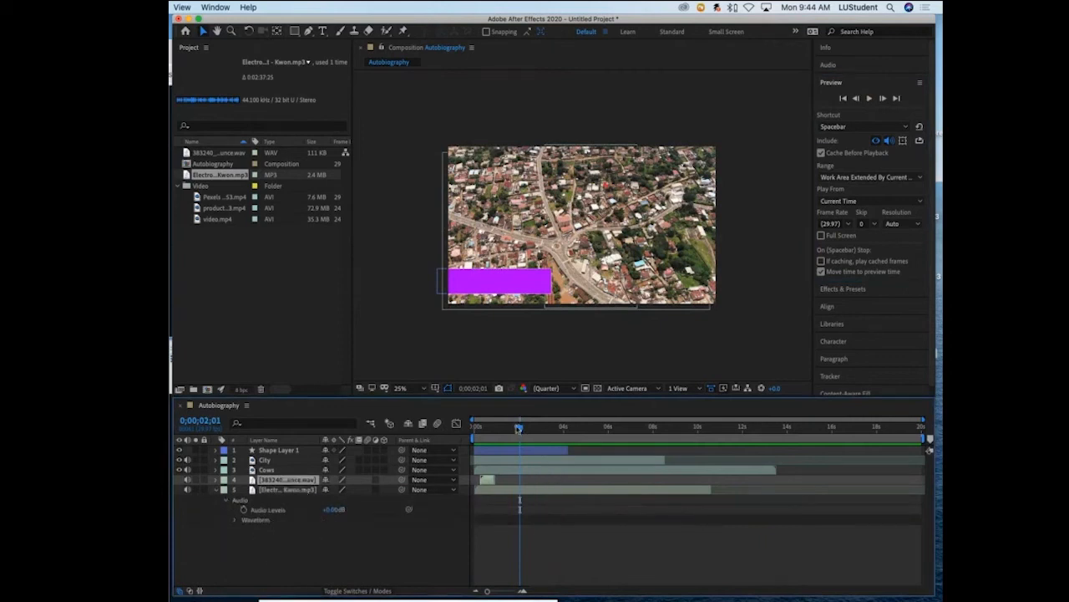
pyautogui.moveTo(524, 428); pyautogui.dragTo(475, 428)
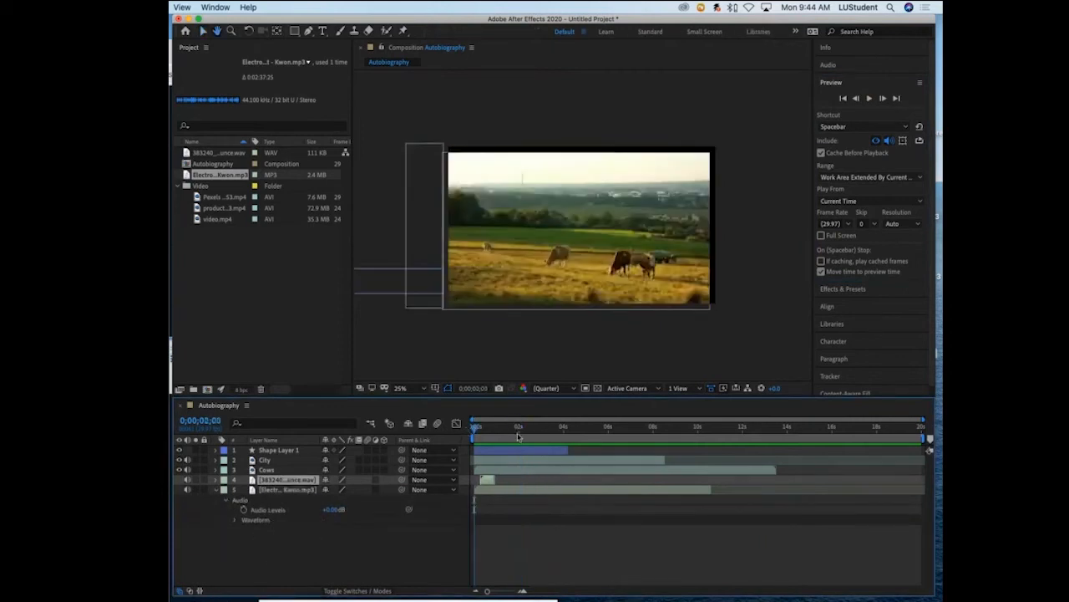
pyautogui.press('space')
pyautogui.press('space')
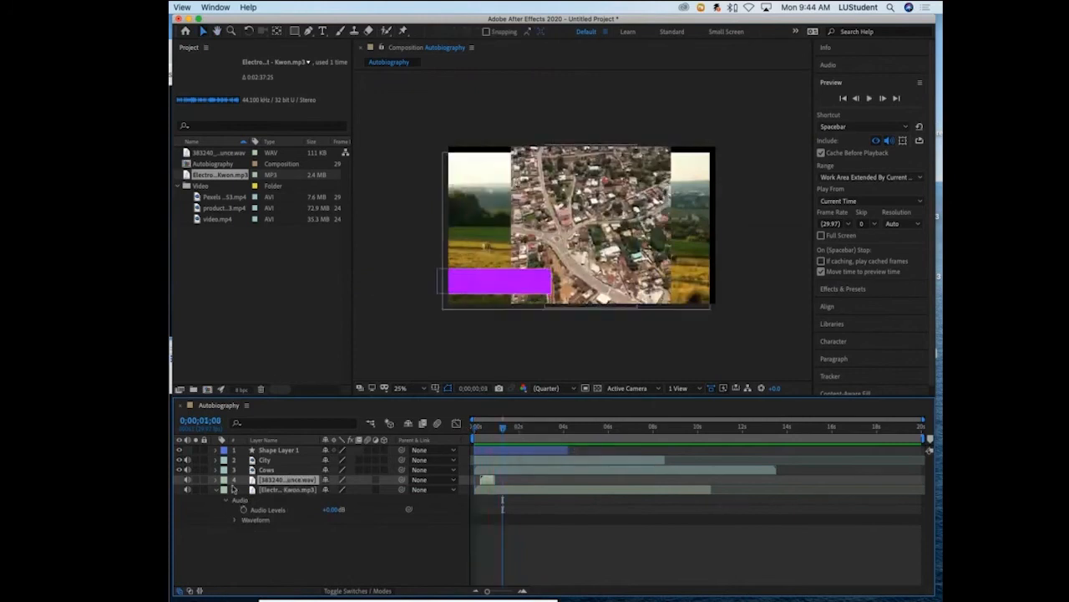
# - Set the bounce WAV layer's Audio Levels to -4.00 dB and return to 0;00;00;00
pyautogui.click(216, 481)
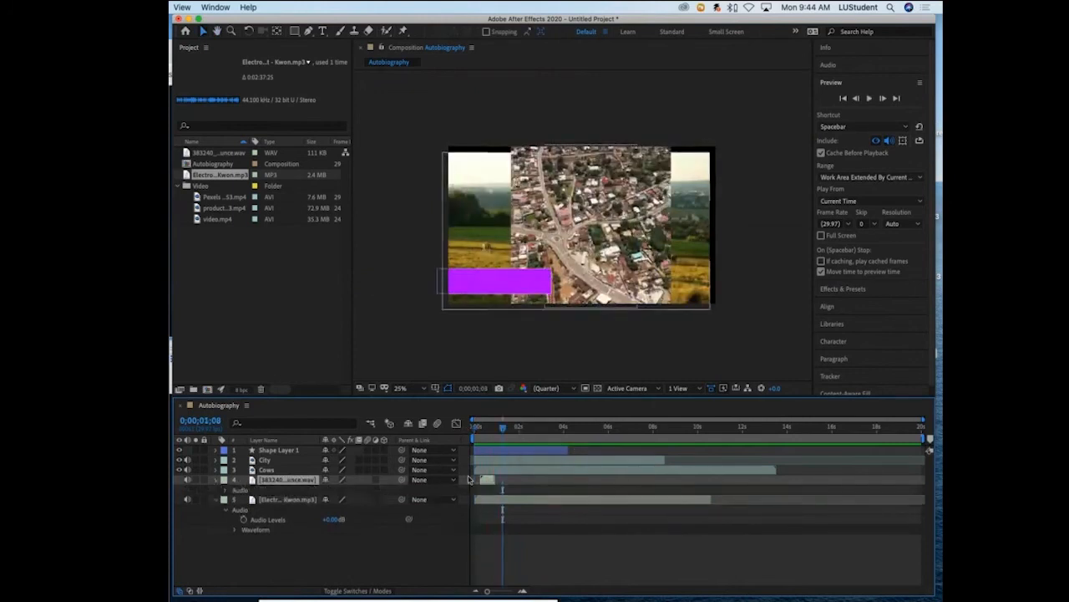
pyautogui.moveTo(502, 428); pyautogui.dragTo(487, 431)
pyautogui.click(235, 490)
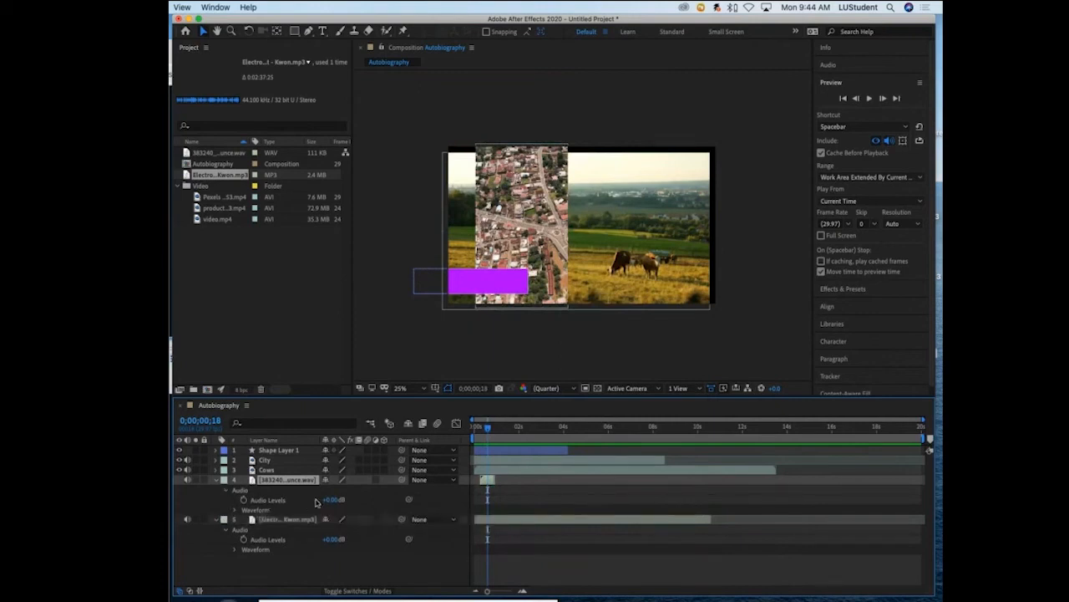
pyautogui.moveTo(330, 499); pyautogui.dragTo(325, 500)
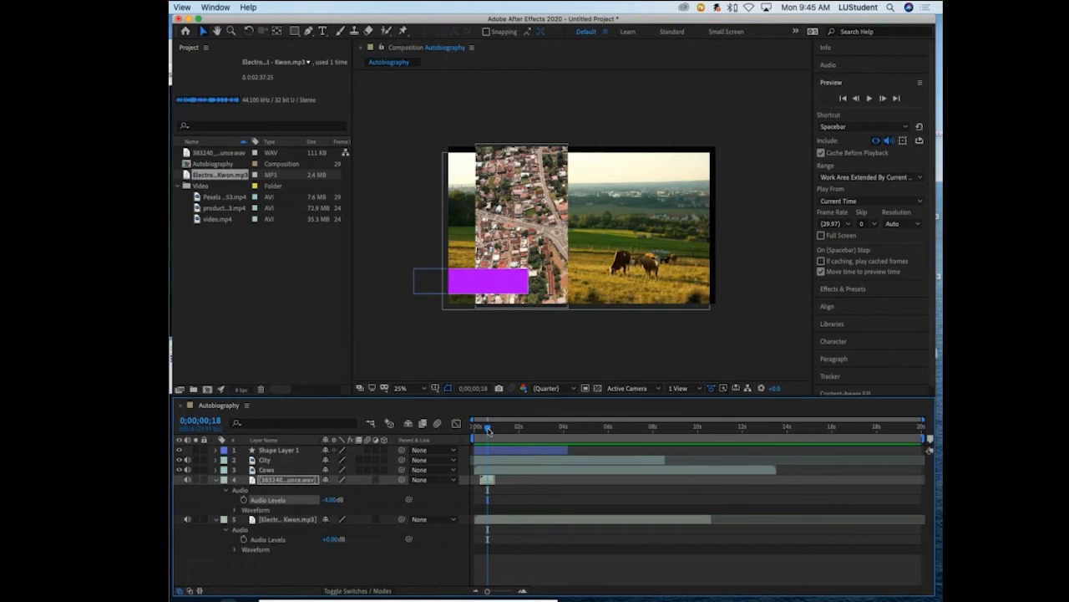
pyautogui.moveTo(488, 429); pyautogui.dragTo(473, 429)
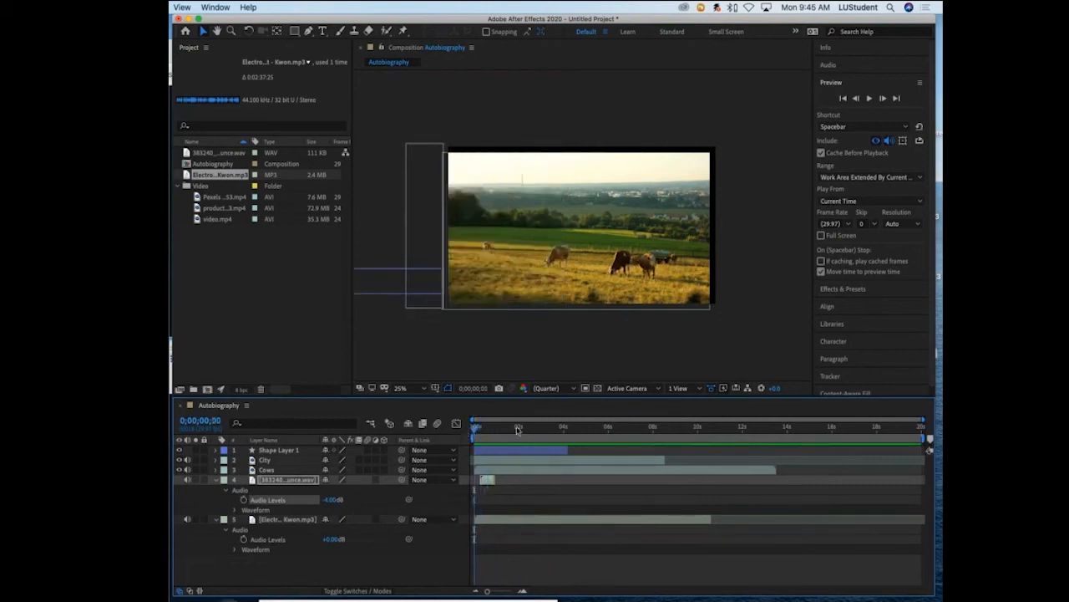
# - Set the bounce WAV layer's Audio Levels to -17.00 dB and replay the opening from 0;00;00;00
pyautogui.press('space')
pyautogui.press('space')
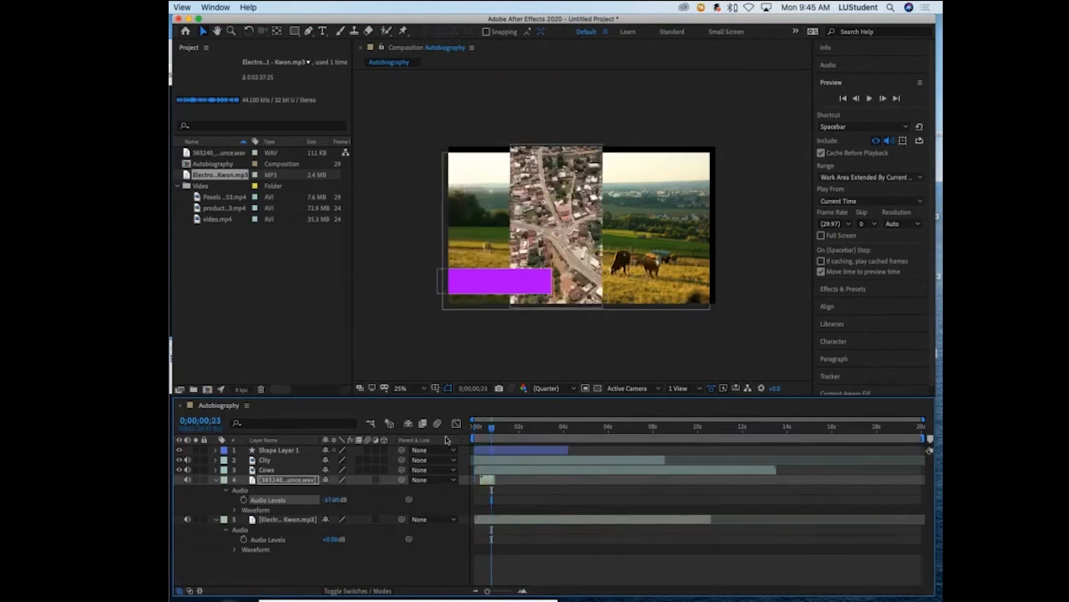
pyautogui.press('space')
pyautogui.click(473, 429)
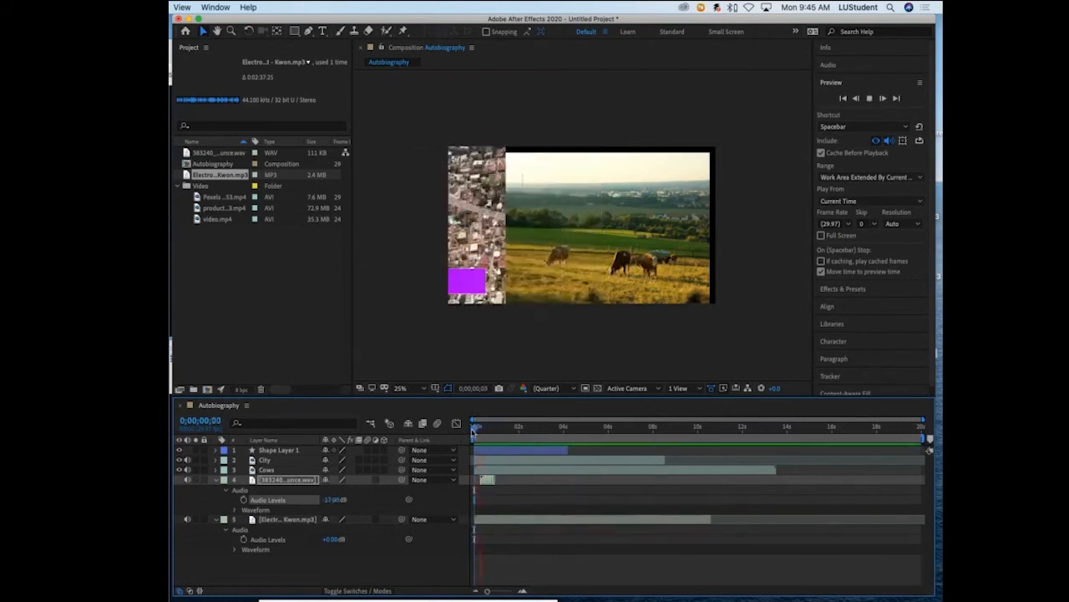
pyautogui.press('space')
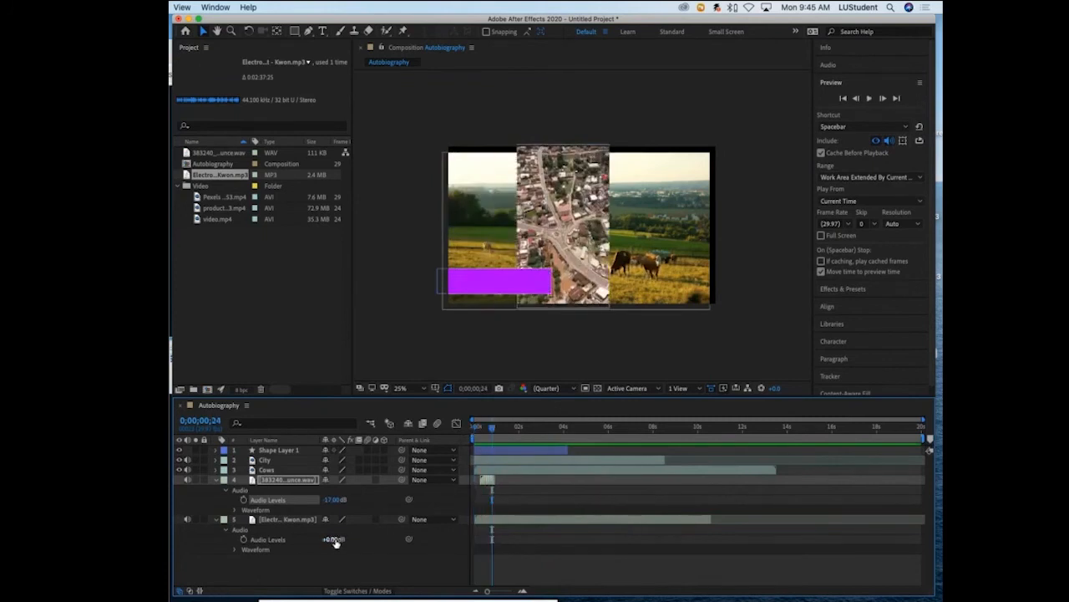
# - Set the music layer's Audio Levels to -14.00 dB and play the mix from 0;00;00;00
pyautogui.moveTo(335, 541); pyautogui.dragTo(332, 541)
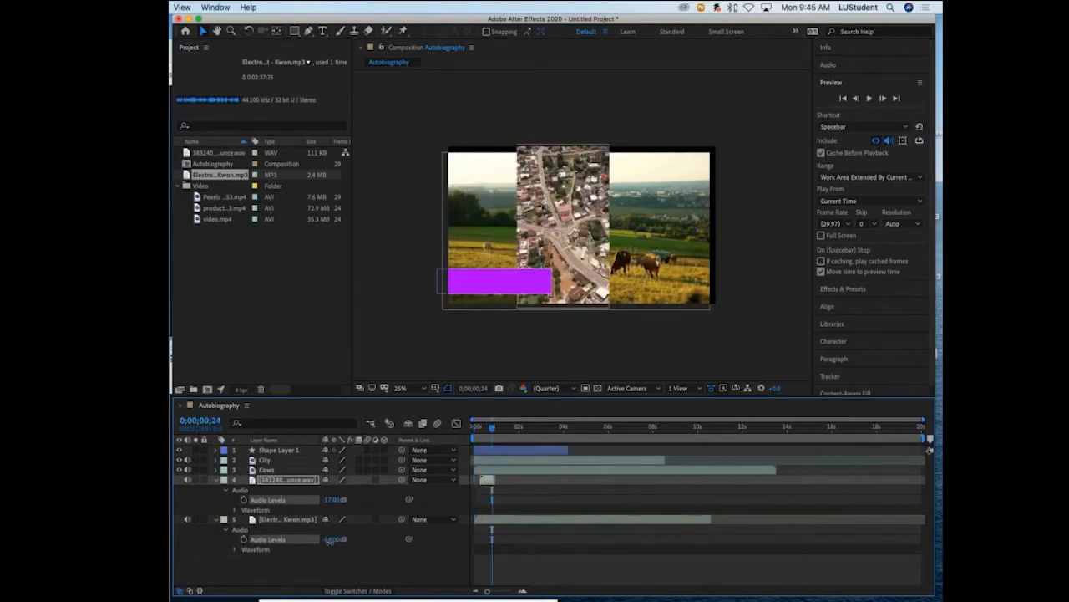
pyautogui.moveTo(492, 427); pyautogui.dragTo(465, 430)
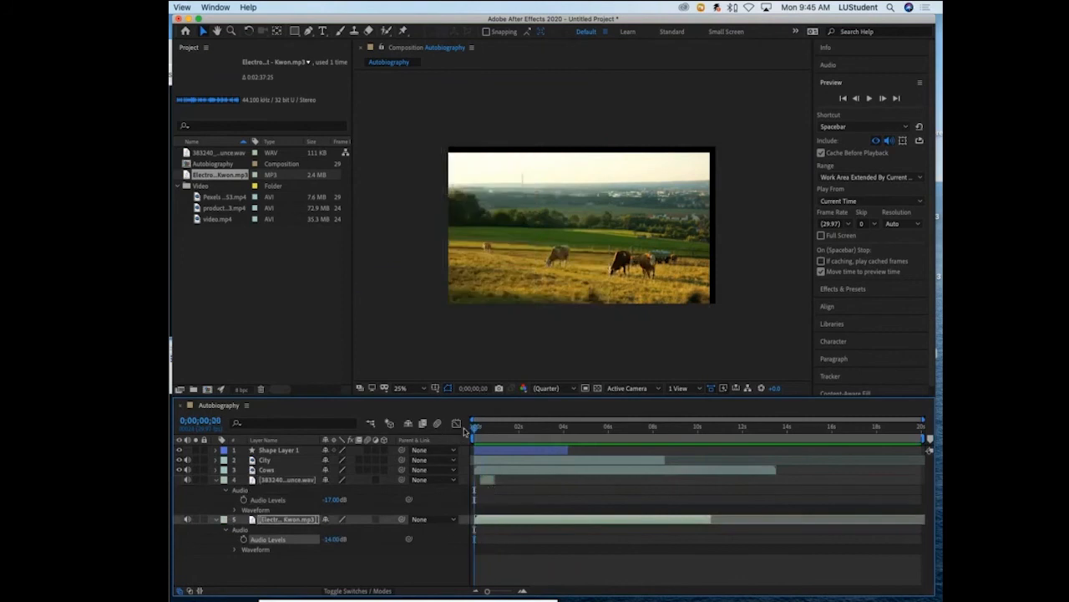
pyautogui.press('space')
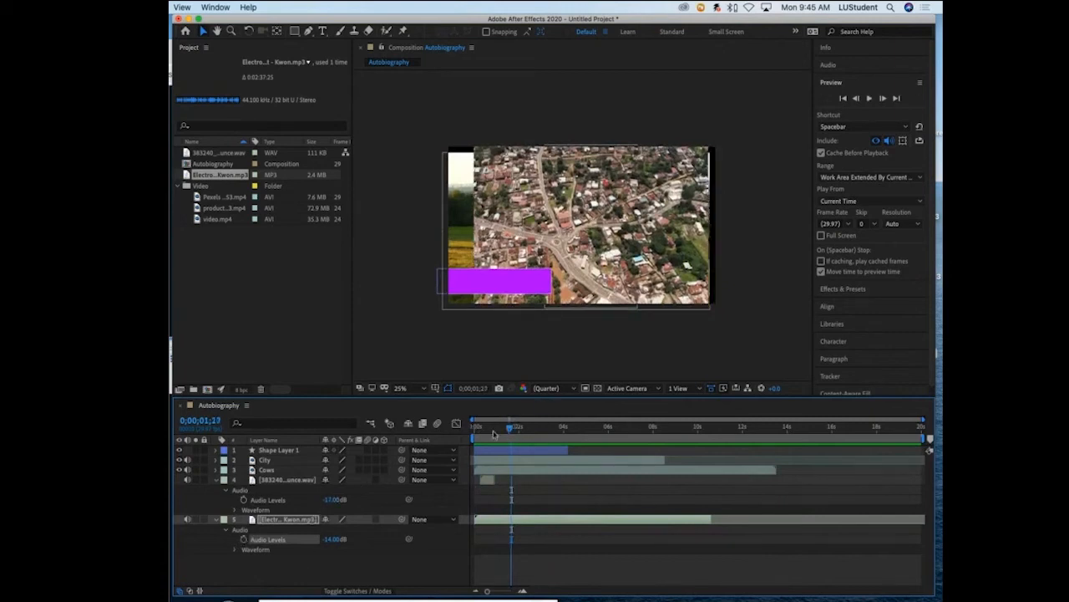
# - Keyframe the music layer's Audio Levels from -78.00 dB at 0;00;00;00 up to -15.00 dB a little after the one-second mark
pyautogui.moveTo(510, 433); pyautogui.dragTo(473, 432)
pyautogui.click(243, 540)
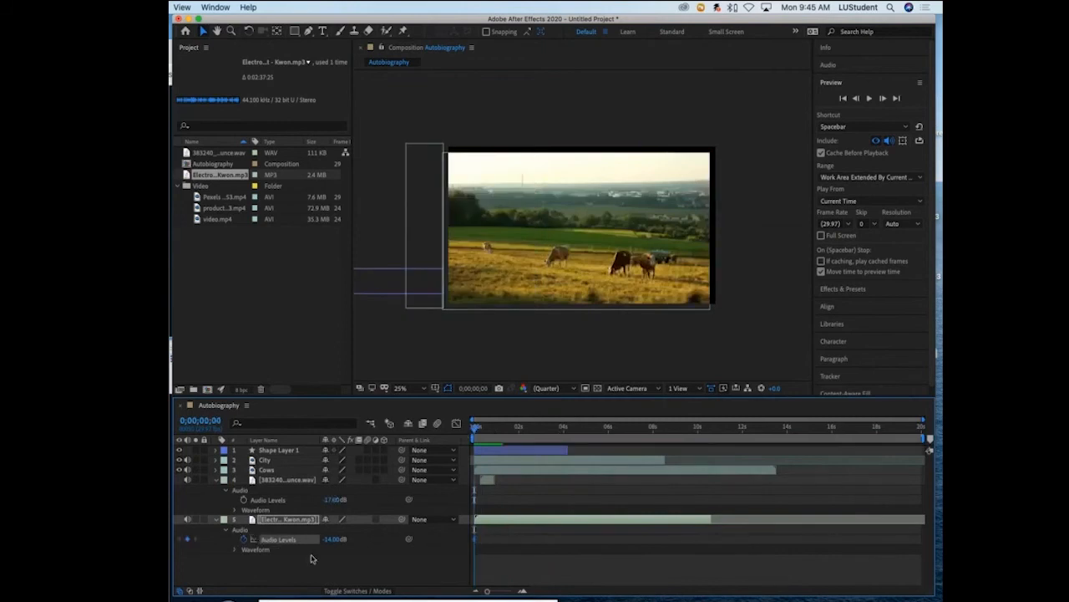
pyautogui.click(334, 539)
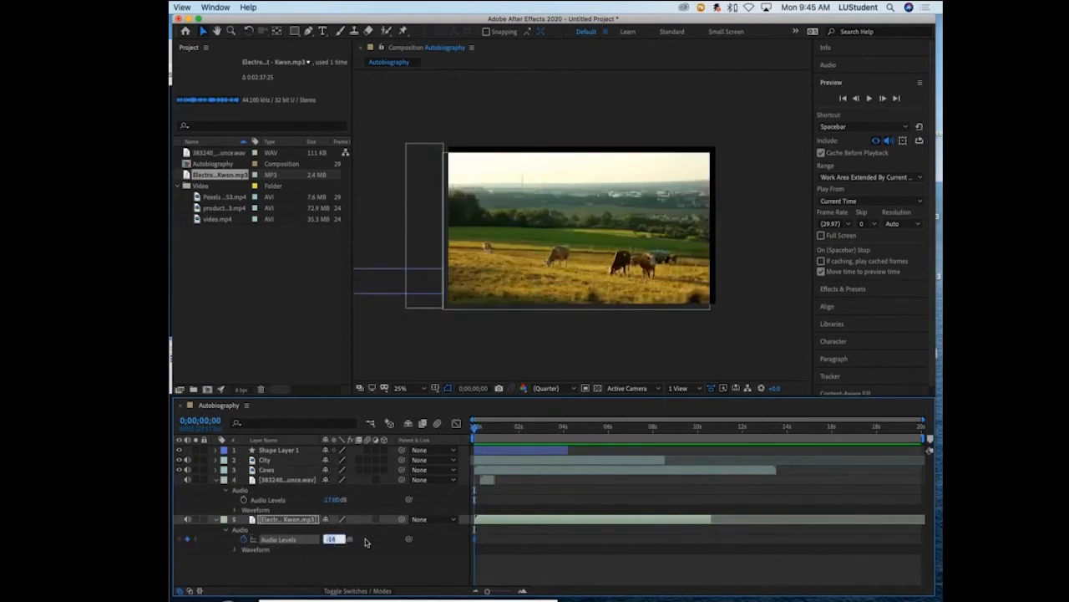
pyautogui.click(366, 541)
pyautogui.moveTo(336, 541); pyautogui.dragTo(311, 540)
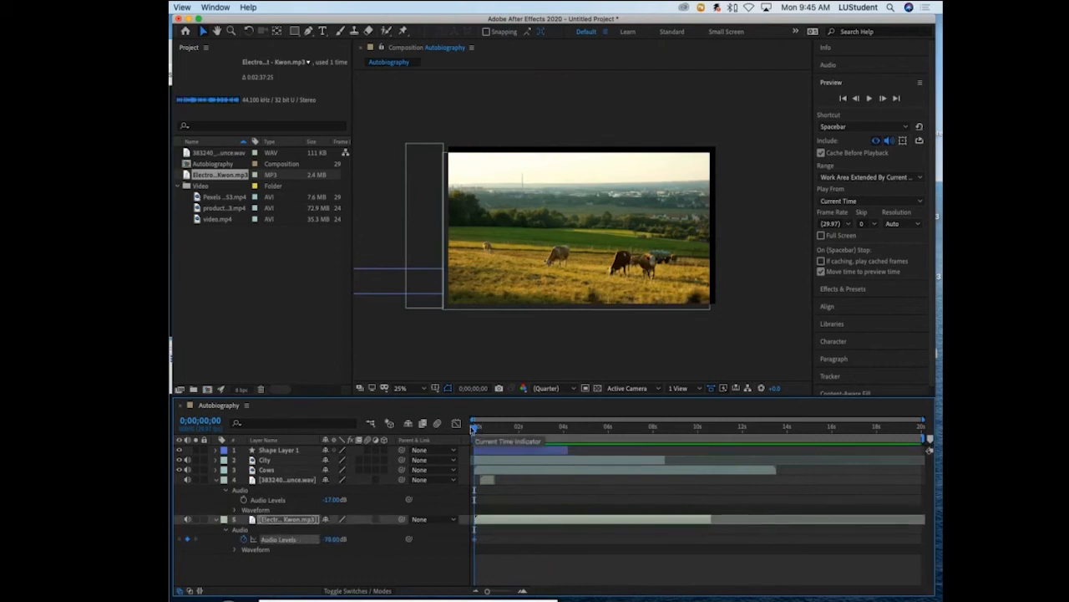
pyautogui.moveTo(480, 427); pyautogui.dragTo(502, 429)
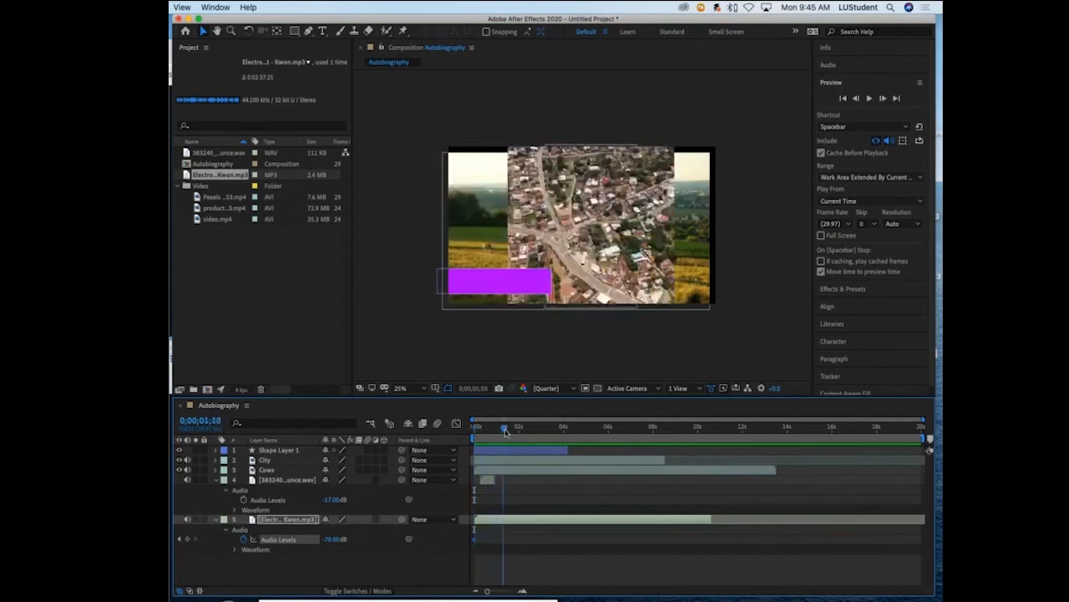
pyautogui.moveTo(331, 539); pyautogui.dragTo(359, 533)
# - Play the music fade-in from the start for about four seconds and return to 0;00;00;00
pyautogui.moveTo(503, 427); pyautogui.dragTo(471, 426)
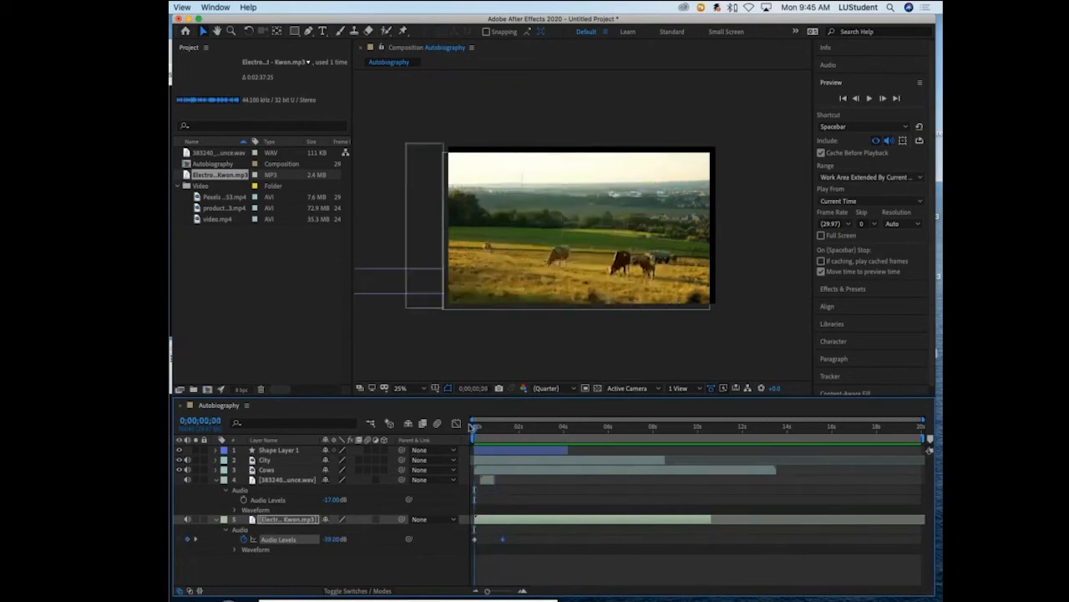
pyautogui.press('space')
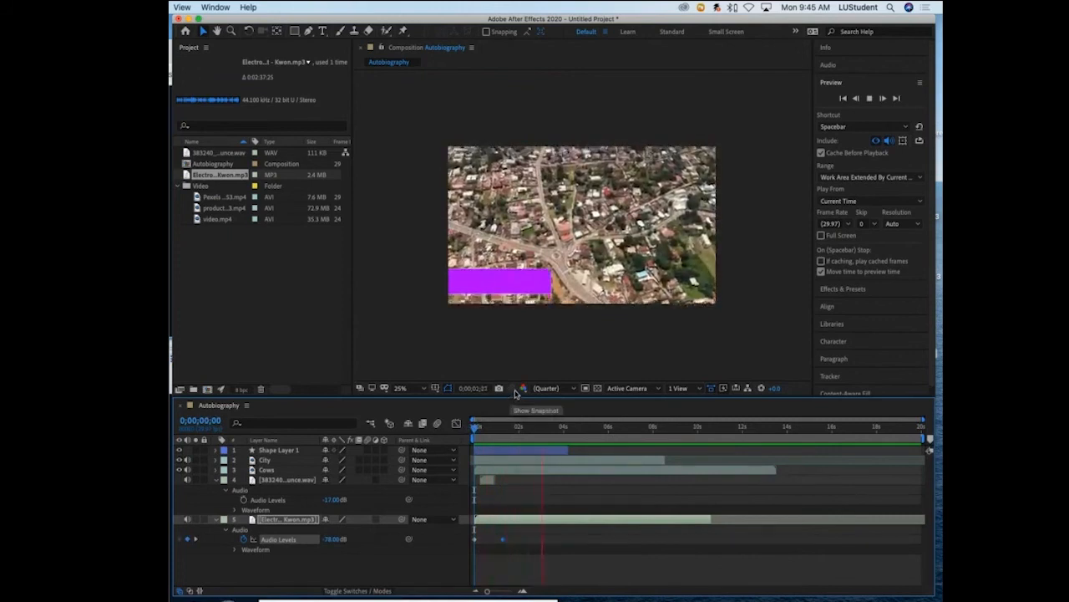
pyautogui.press('space')
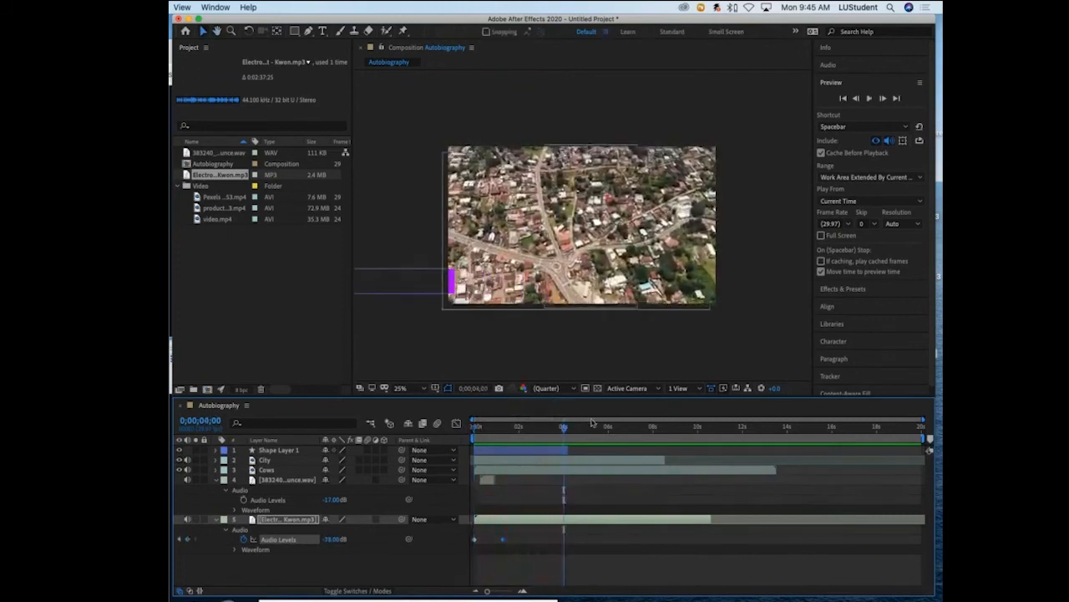
pyautogui.moveTo(564, 430); pyautogui.dragTo(475, 428)
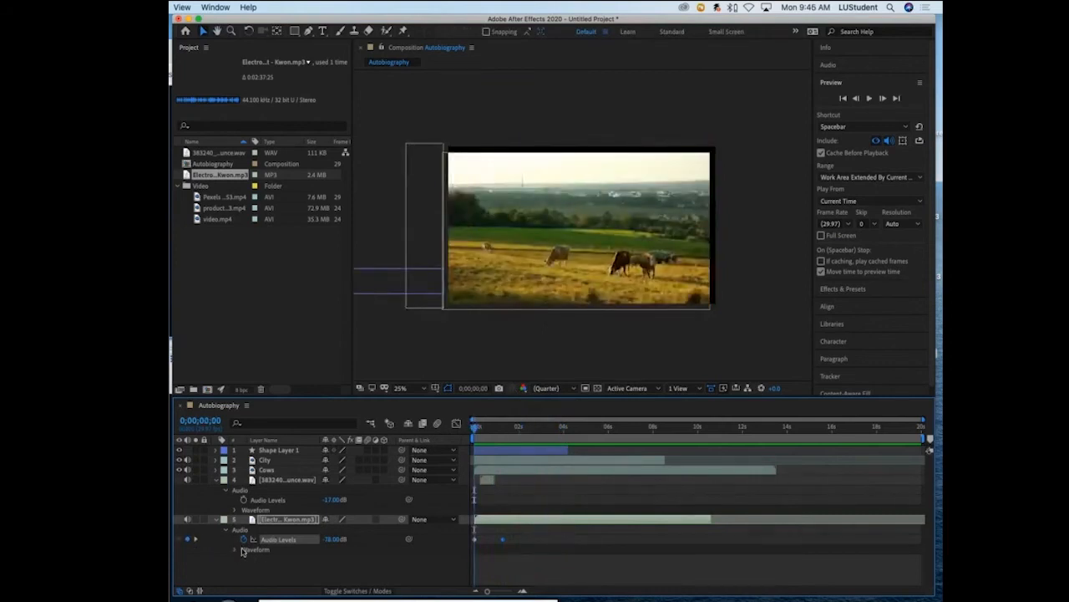
# - Collapse the Video folder in the project and move the current time to 0;00;01;18
pyautogui.moveTo(476, 428); pyautogui.dragTo(520, 427)
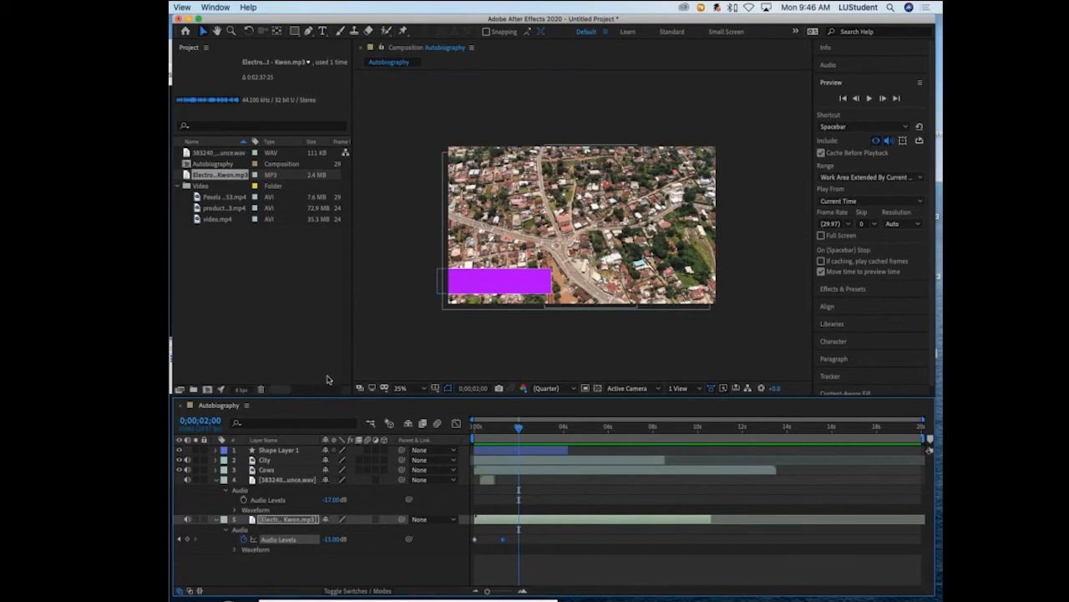
pyautogui.click(186, 186)
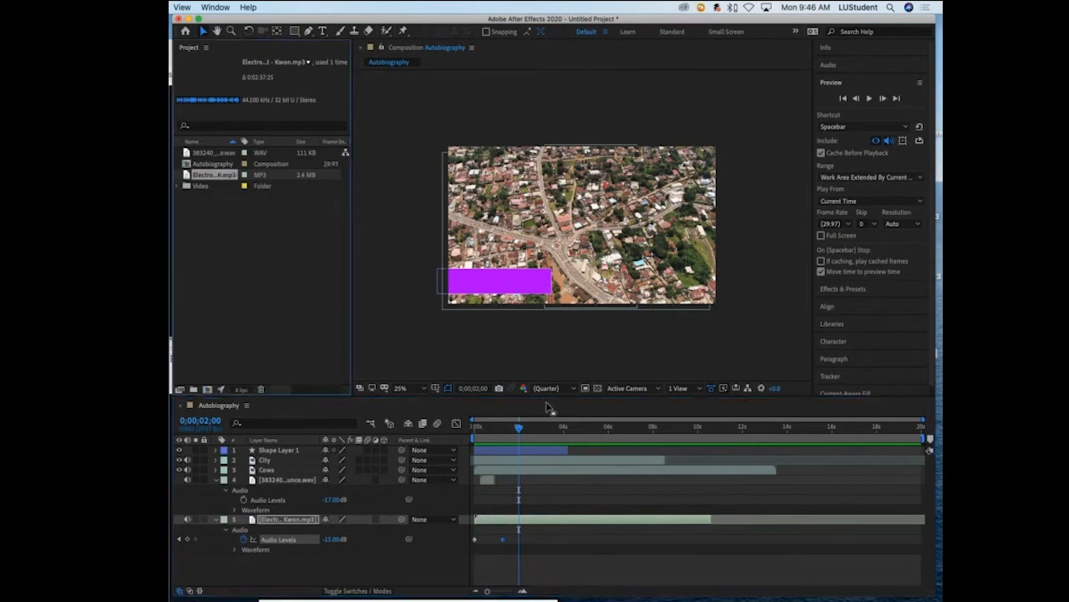
pyautogui.moveTo(518, 427)
pyautogui.mouseDown()
pyautogui.moveTo(506, 429)
pyautogui.moveTo(535, 430)
pyautogui.moveTo(470, 434)
pyautogui.moveTo(510, 432)
pyautogui.mouseUp()
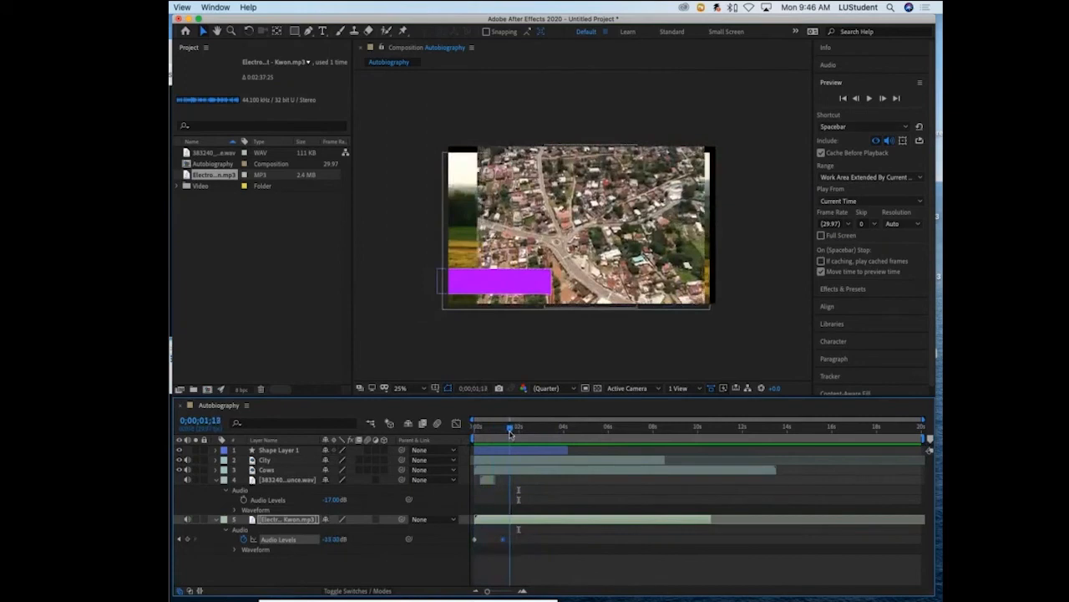
# - Collapse the Preview settings and browse the Text categories of the Animation Presets in Effects & Presets
pyautogui.click(869, 82)
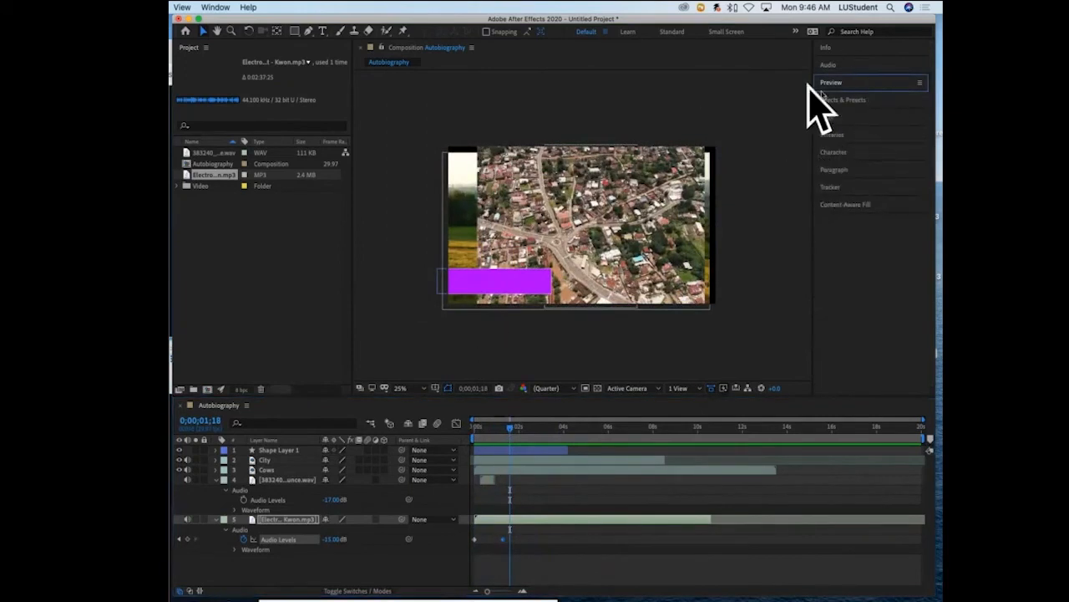
pyautogui.click(868, 101)
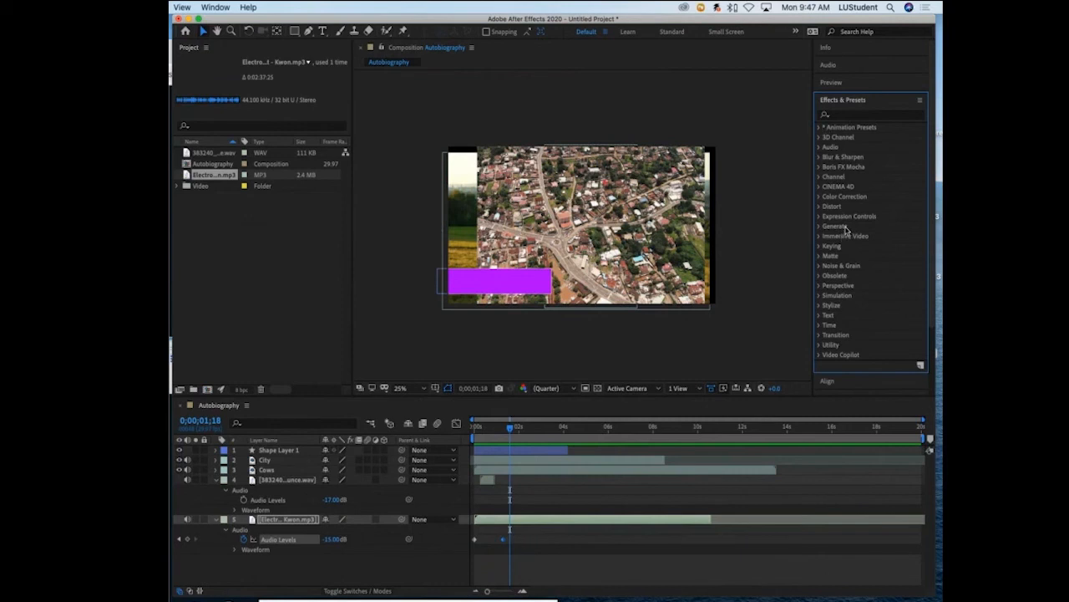
pyautogui.click(820, 128)
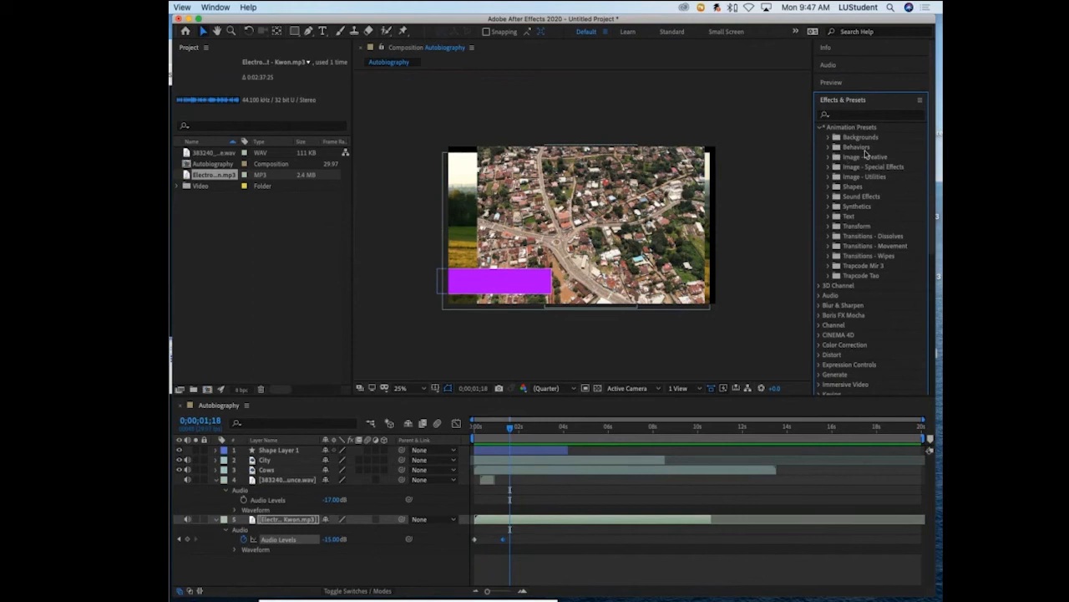
pyautogui.click(829, 217)
pyautogui.scroll(-3, 845, 269)
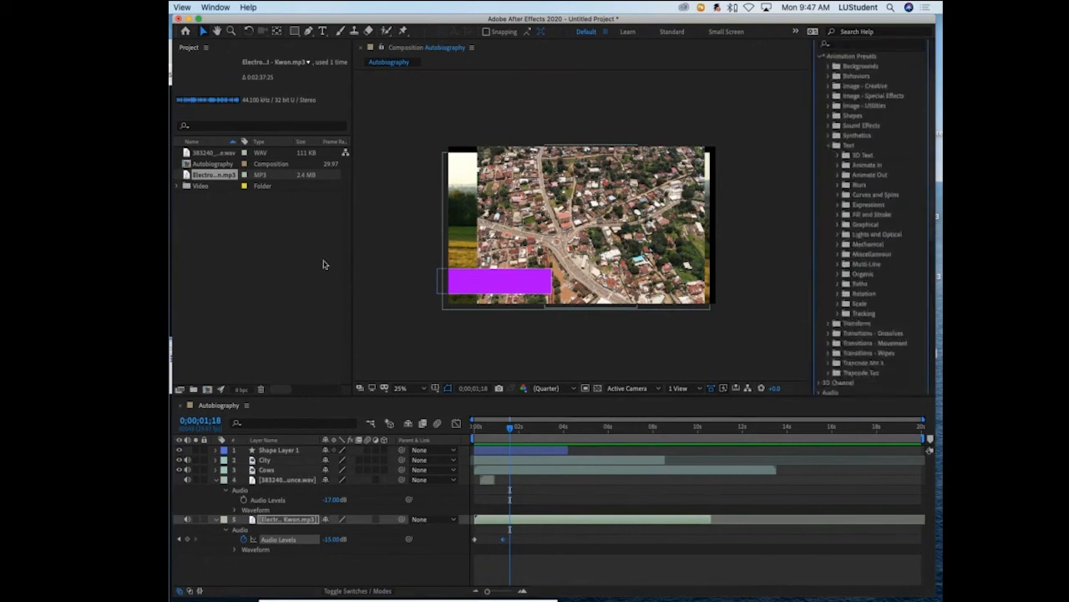
# - Add the text CITY NAME HERE over the purple rectangle and move its layer to the top of the stack
pyautogui.click(323, 31)
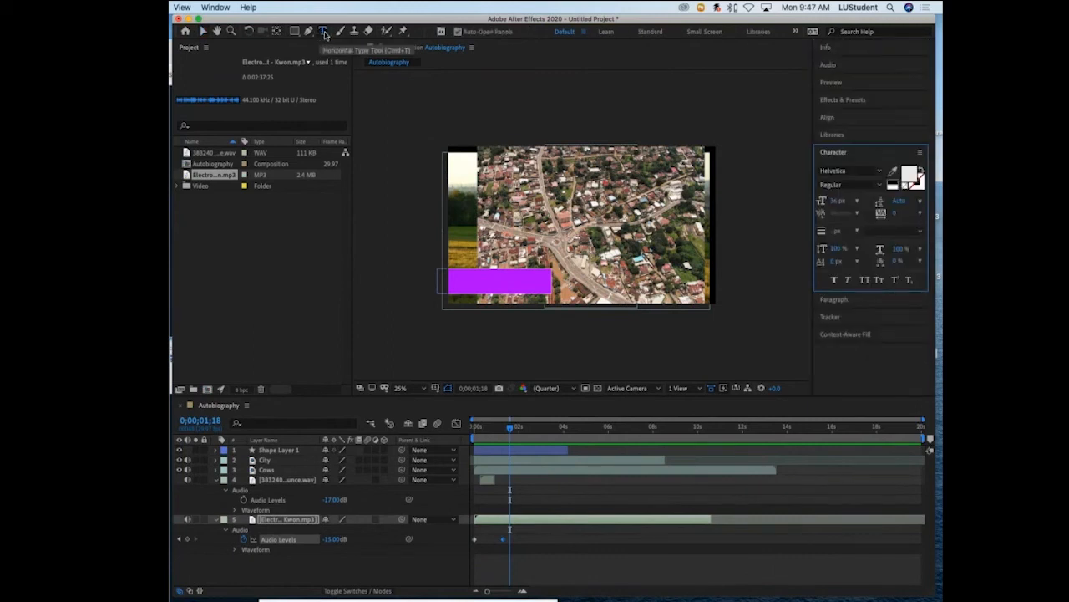
pyautogui.click(460, 277)
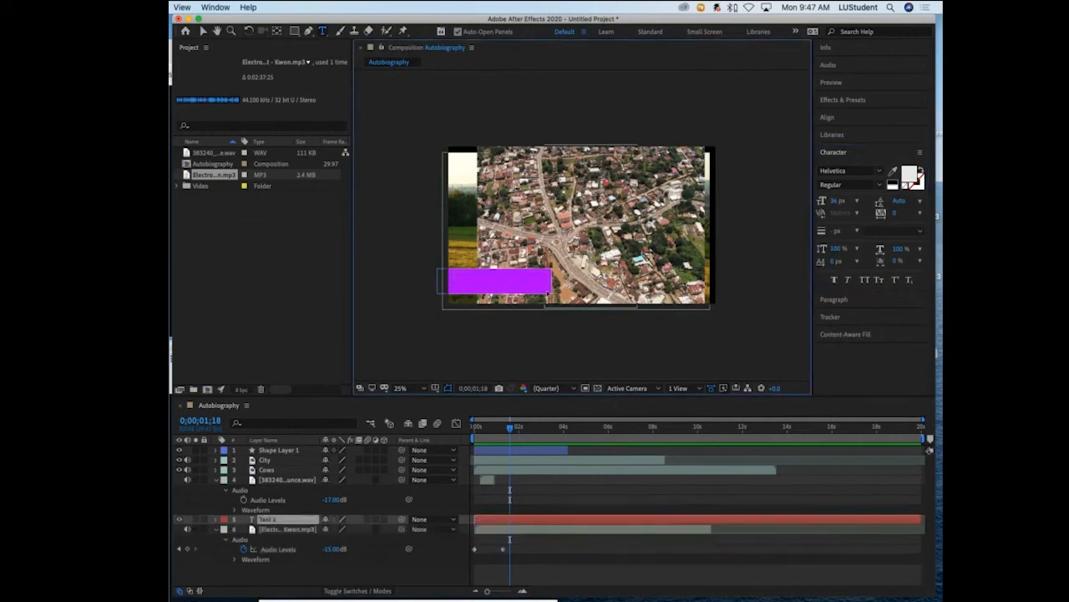
pyautogui.write('CITY NAME HERE')
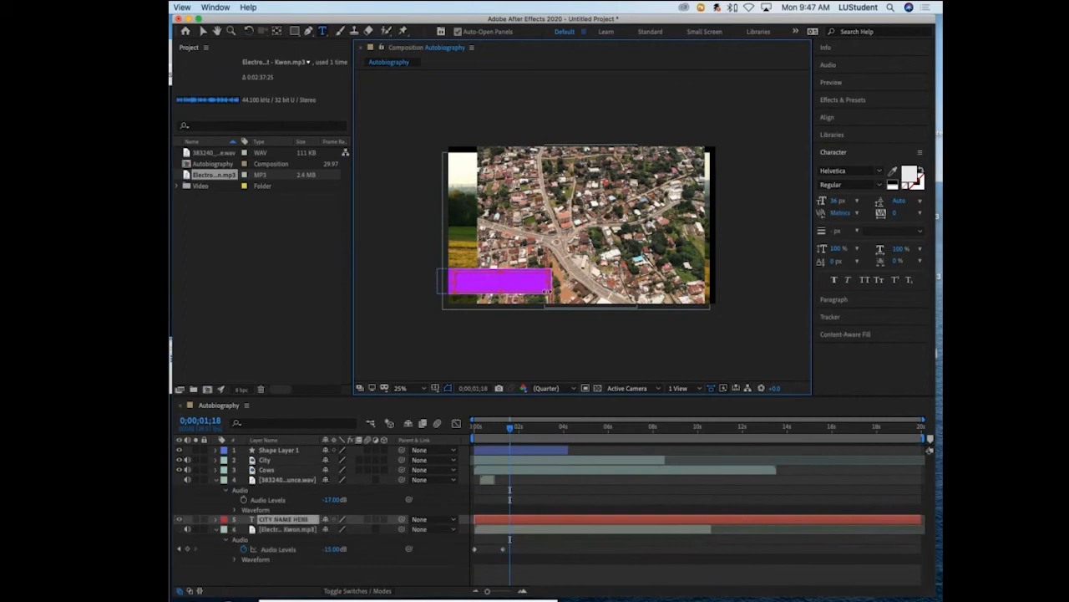
pyautogui.moveTo(272, 525); pyautogui.dragTo(274, 450)
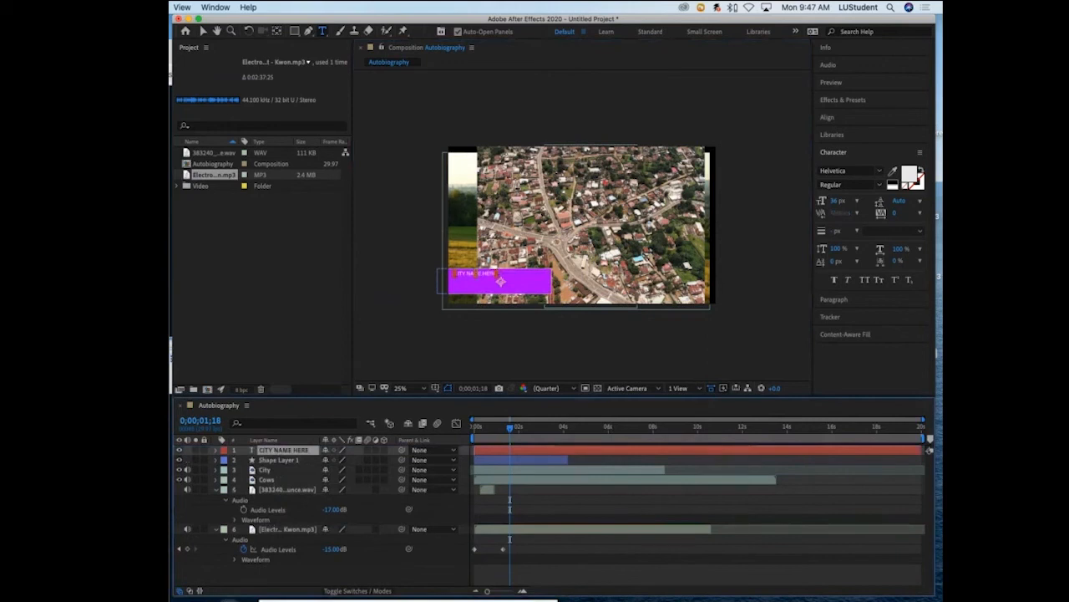
# - Format the CITY NAME HERE text in Arial Black at 66 px and centre it vertically on the purple rectangle
pyautogui.click(482, 274)
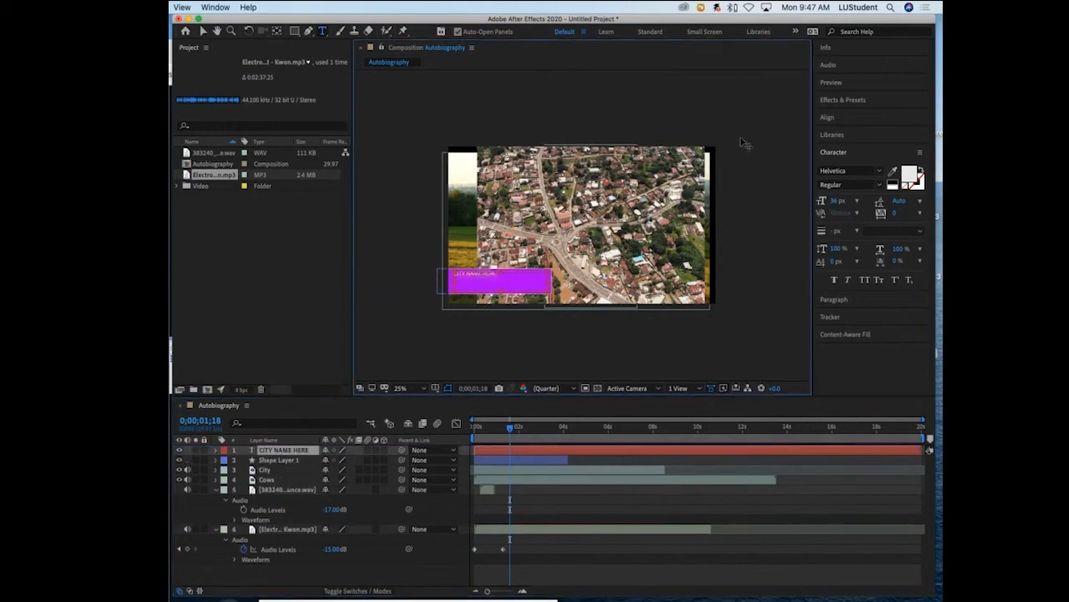
pyautogui.click(835, 201)
pyautogui.moveTo(844, 201); pyautogui.dragTo(856, 201)
pyautogui.click(850, 170)
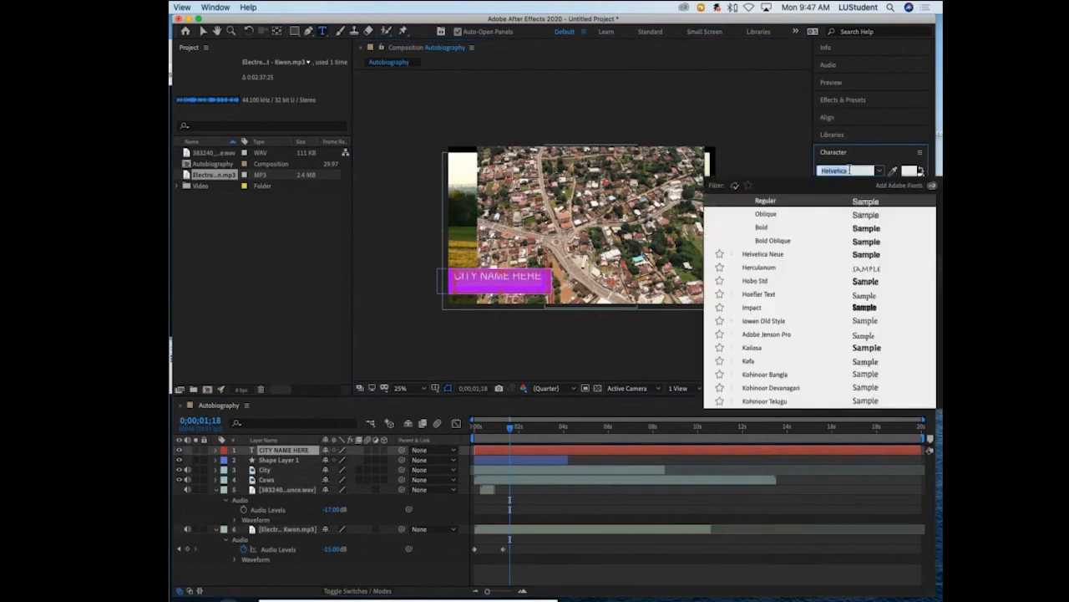
pyautogui.write('arial')
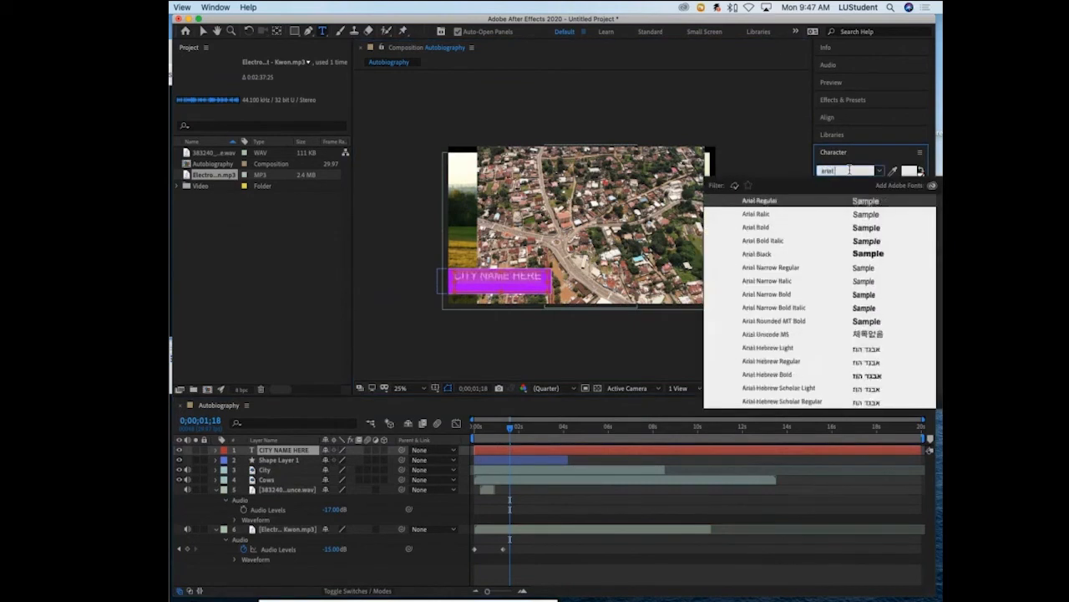
pyautogui.write(' black')
pyautogui.press('Return')
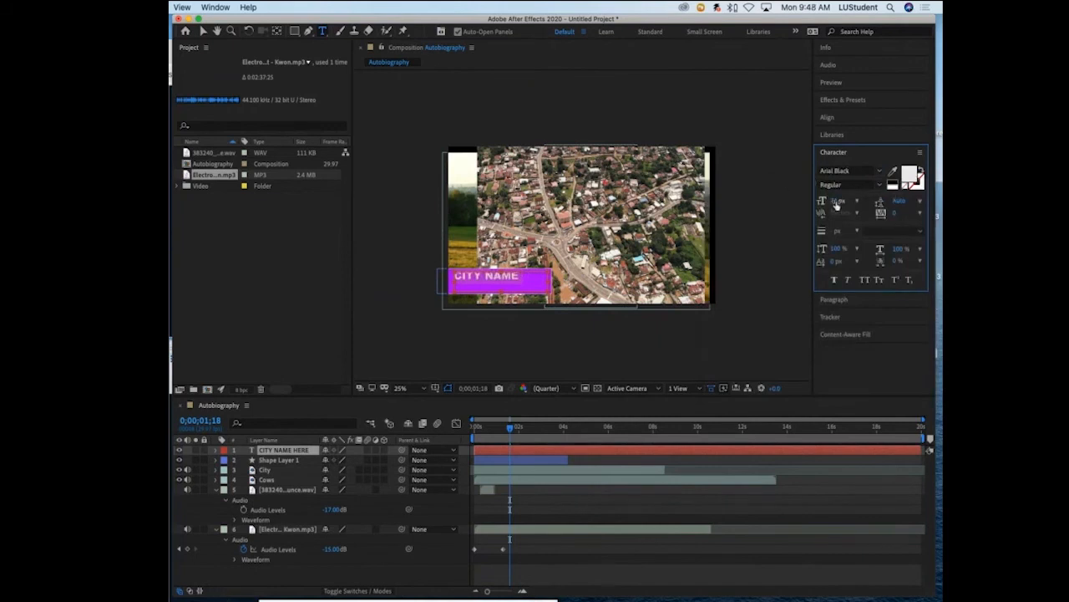
pyautogui.moveTo(837, 204); pyautogui.dragTo(828, 201)
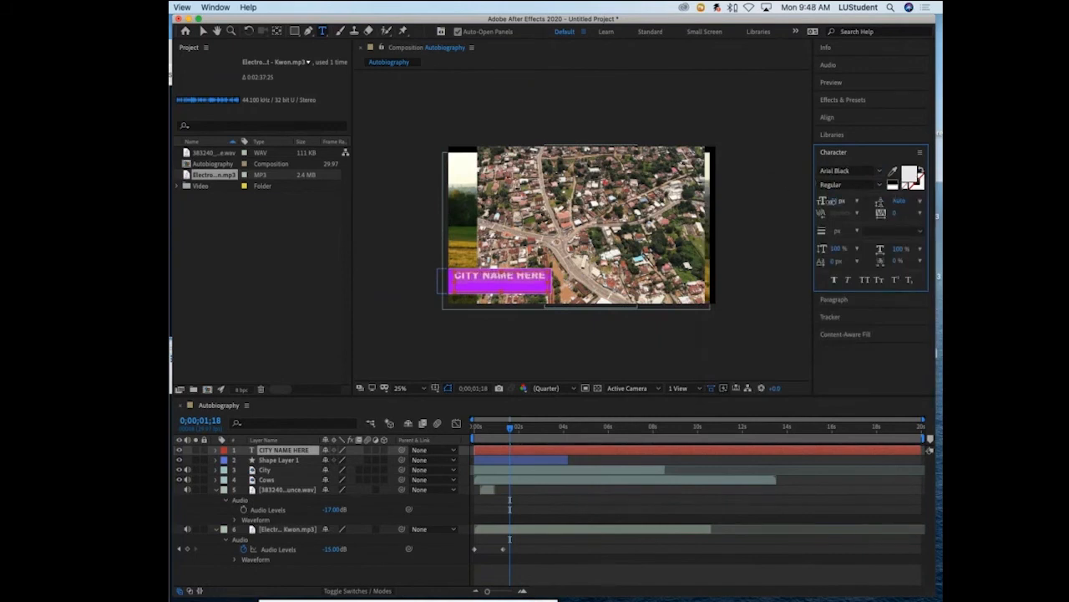
pyautogui.click(204, 31)
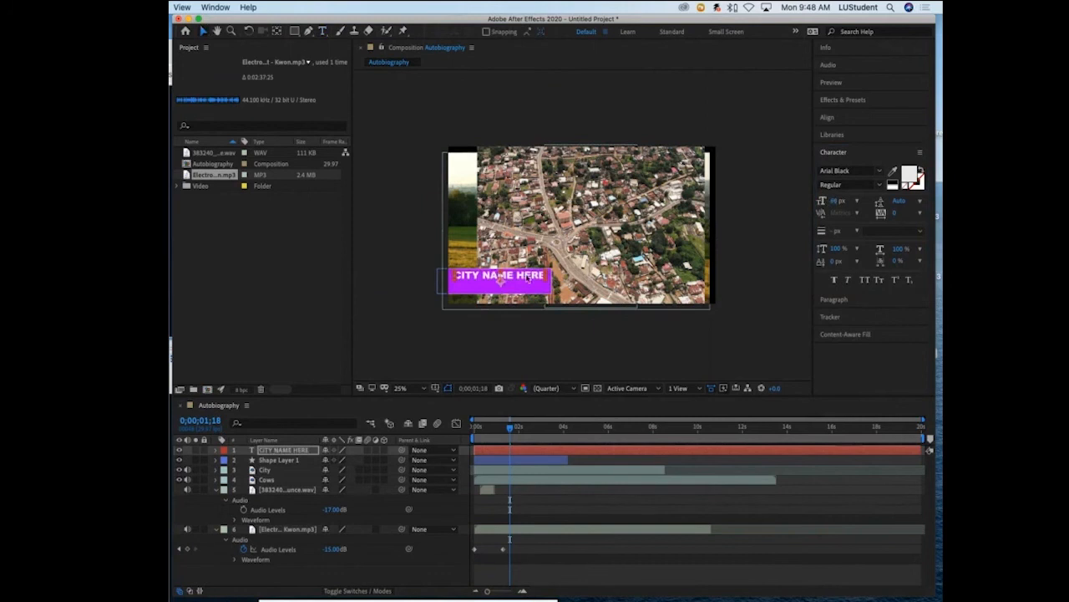
pyautogui.moveTo(527, 278); pyautogui.dragTo(527, 284)
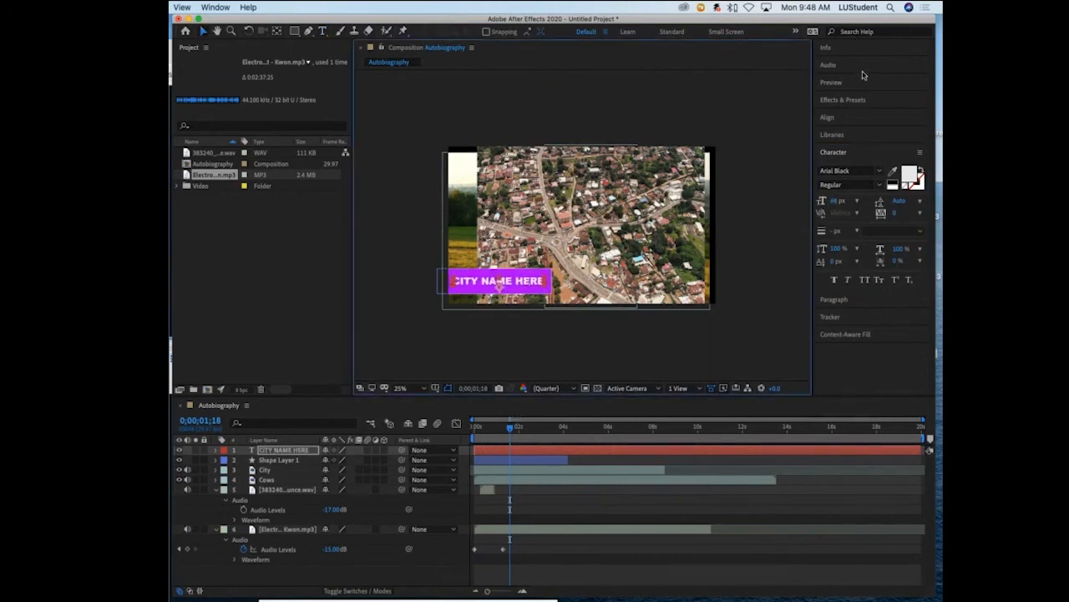
# - Keyframe the CITY NAME HERE layer's Position at 0;00;00;00 with the text outside the frame, at about -357, 968
pyautogui.moveTo(512, 429); pyautogui.dragTo(472, 425)
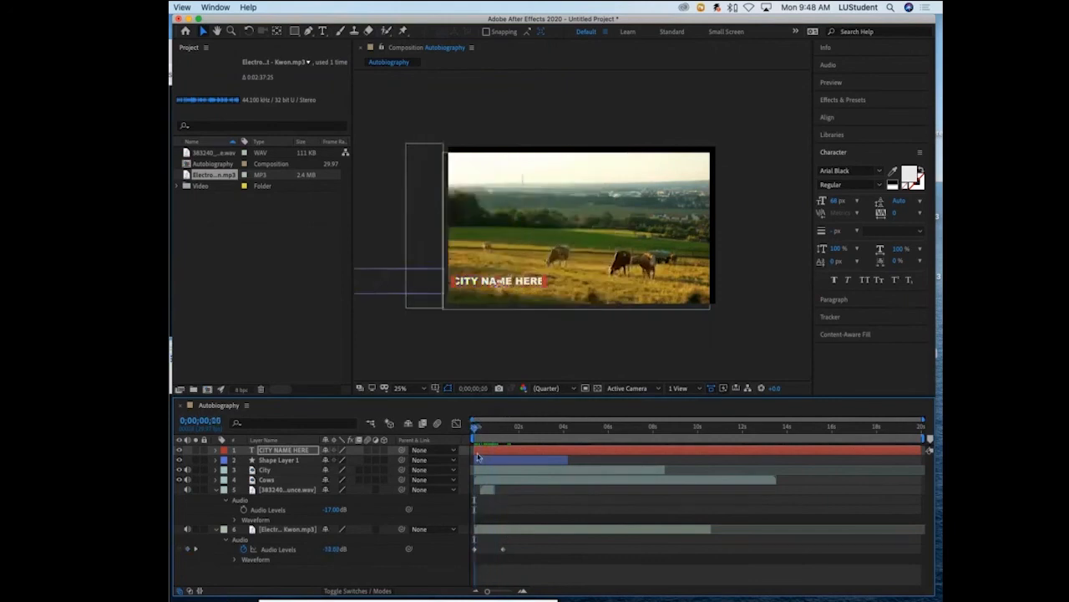
pyautogui.click(215, 452)
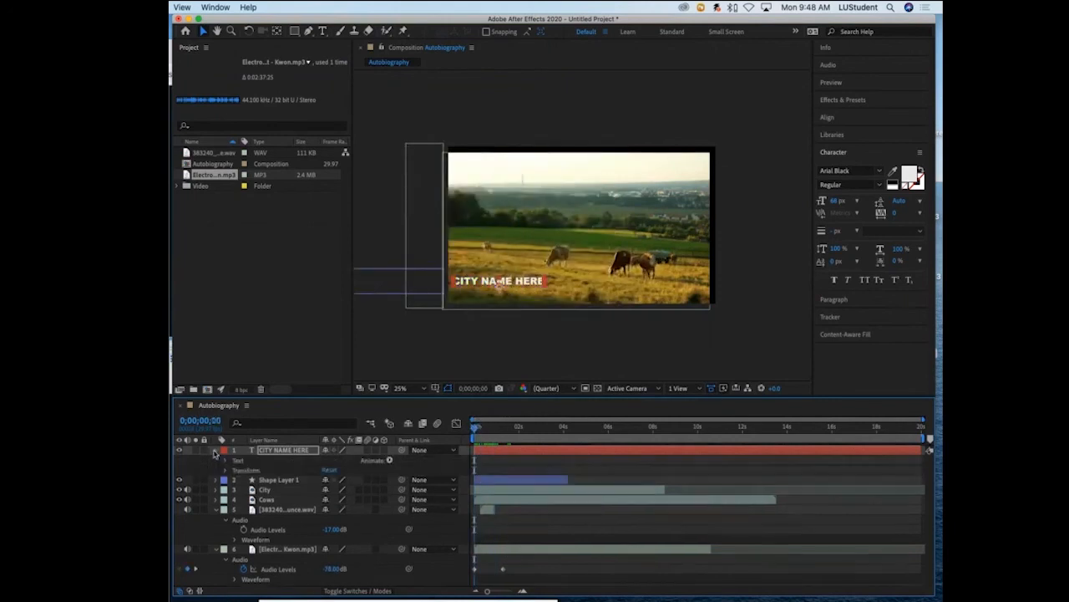
pyautogui.click(225, 470)
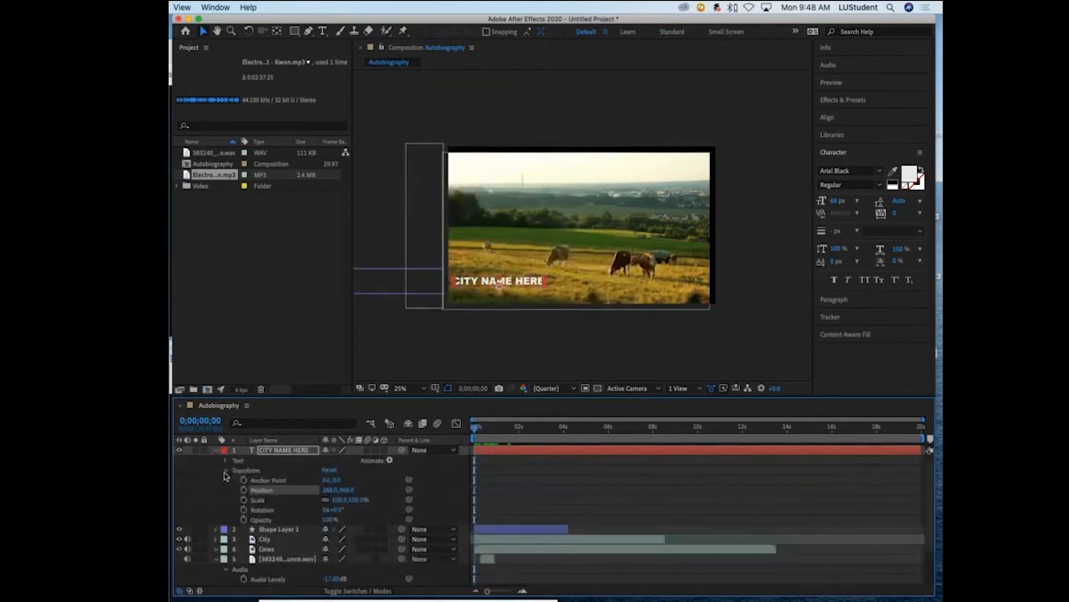
pyautogui.moveTo(330, 489); pyautogui.dragTo(236, 490)
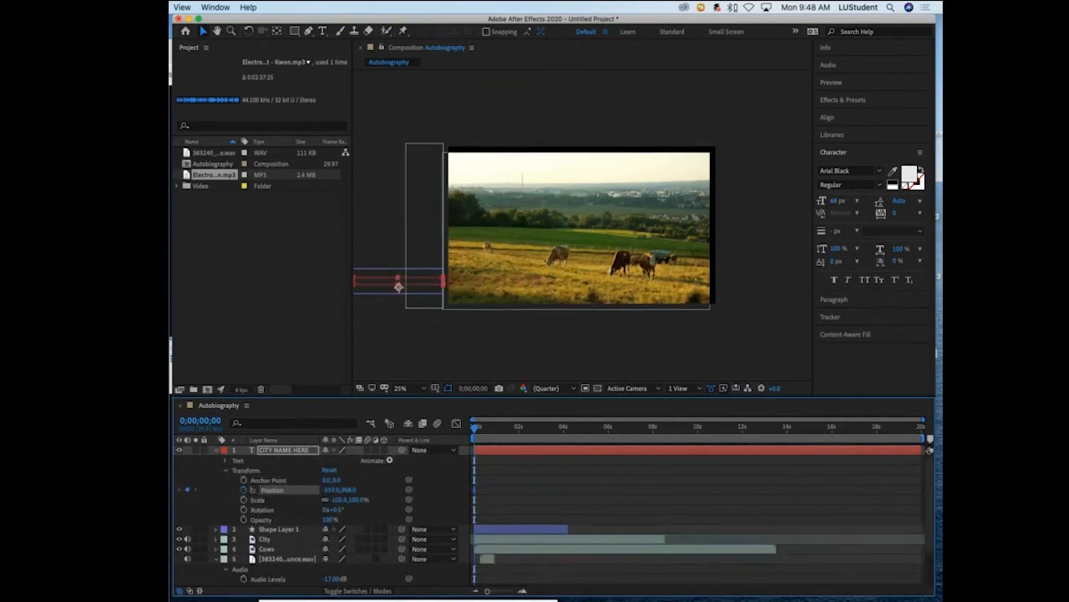
# - Keyframe the title's Position at 0;00;00;25 to 359, 968 over the purple rectangle and preview the slide-in from the start
pyautogui.moveTo(473, 428); pyautogui.dragTo(489, 427)
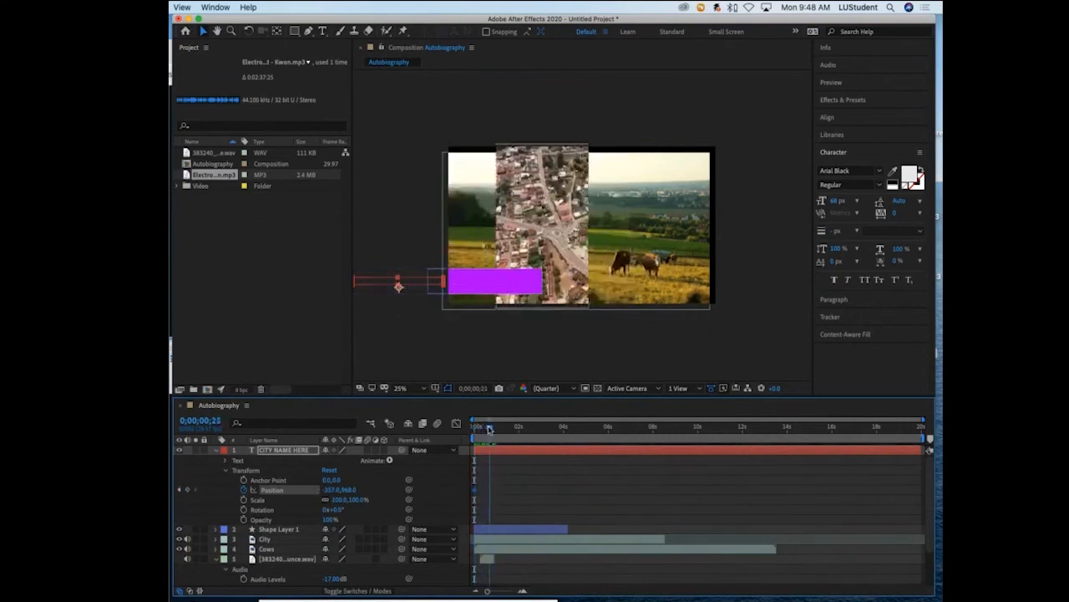
pyautogui.moveTo(398, 286); pyautogui.dragTo(493, 287)
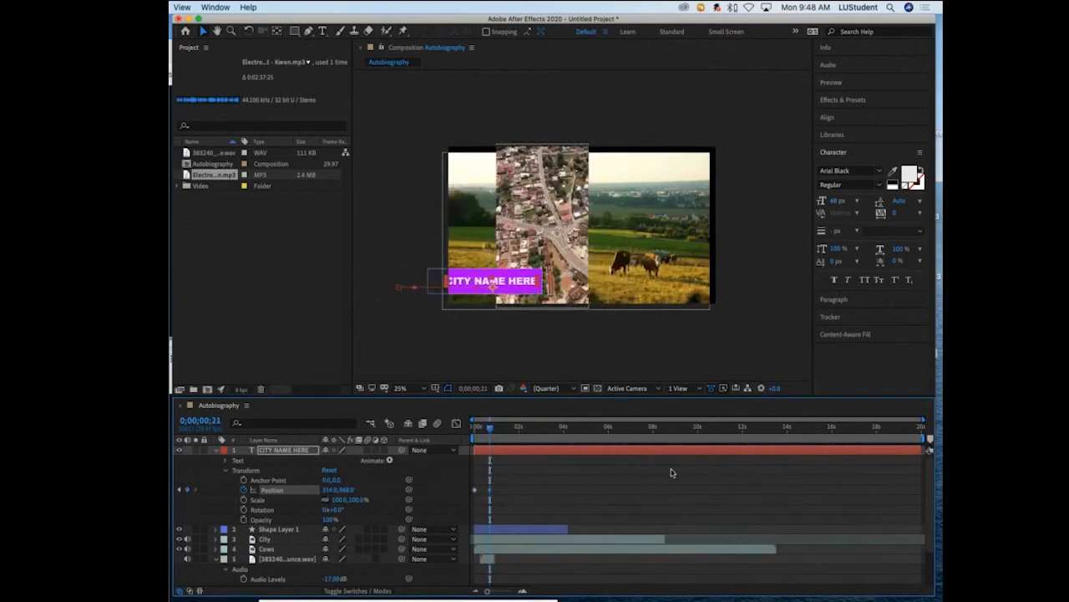
pyautogui.moveTo(327, 490); pyautogui.dragTo(343, 489)
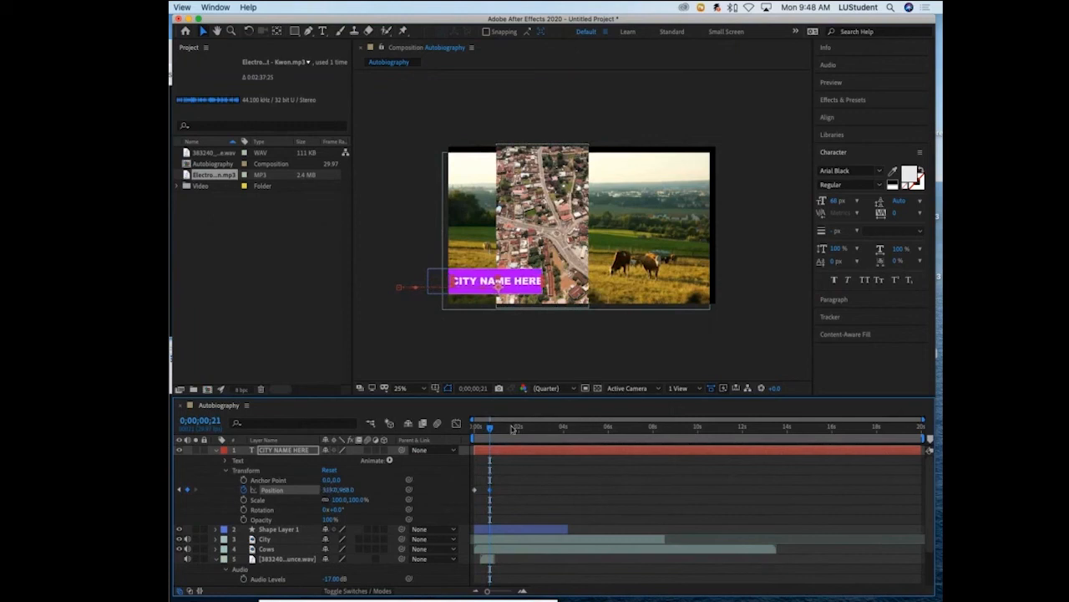
pyautogui.moveTo(490, 430); pyautogui.dragTo(493, 429)
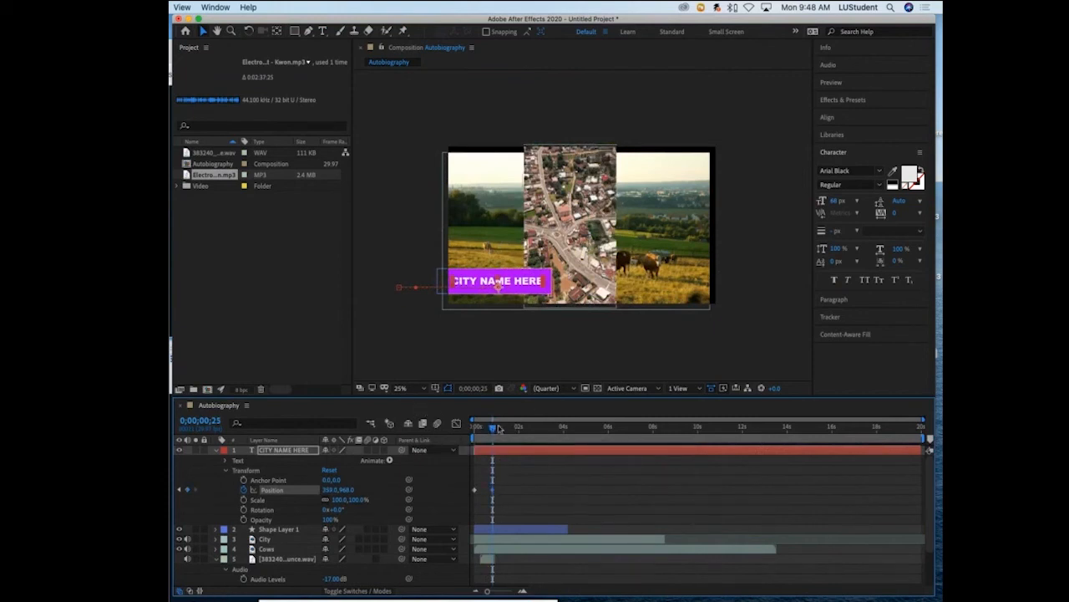
pyautogui.moveTo(498, 428); pyautogui.dragTo(460, 435)
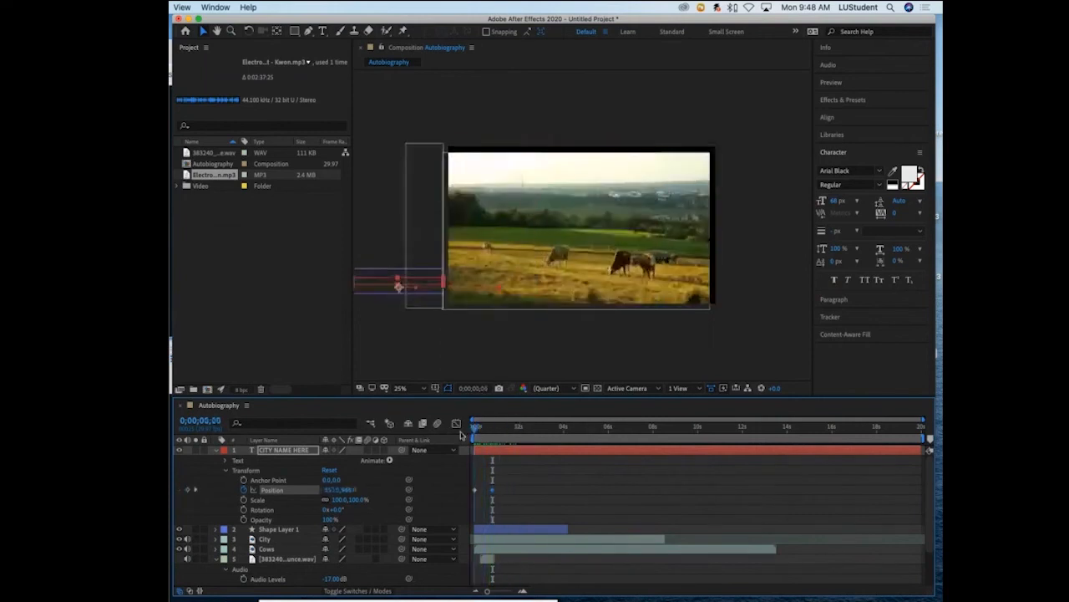
pyautogui.press('space')
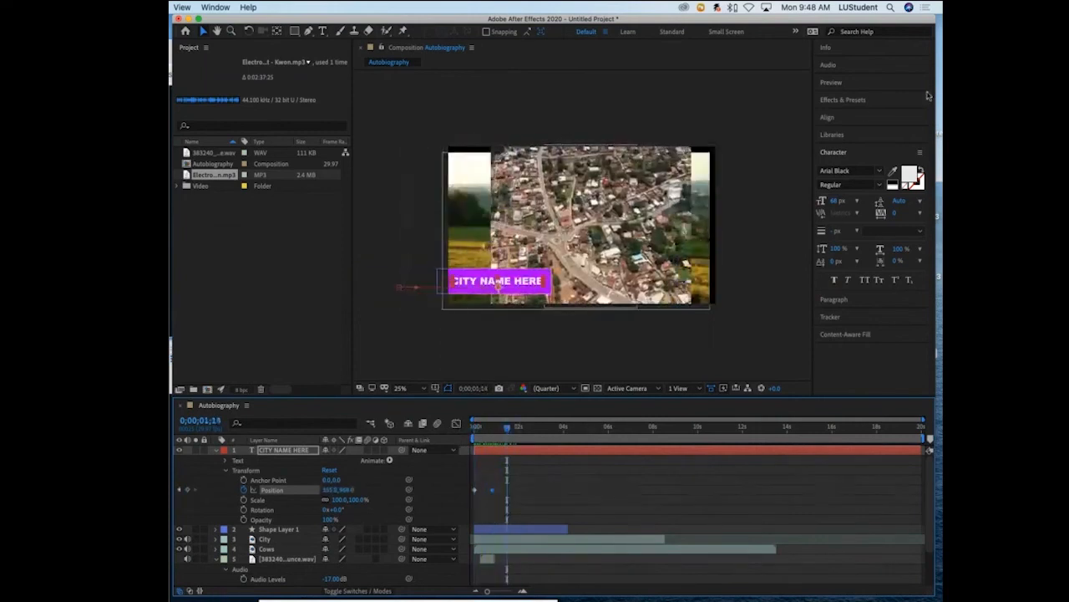
# - Apply the Boiling preset from the Organic text animation presets to the CITY NAME HERE text at 0;00;00;27
pyautogui.click(877, 101)
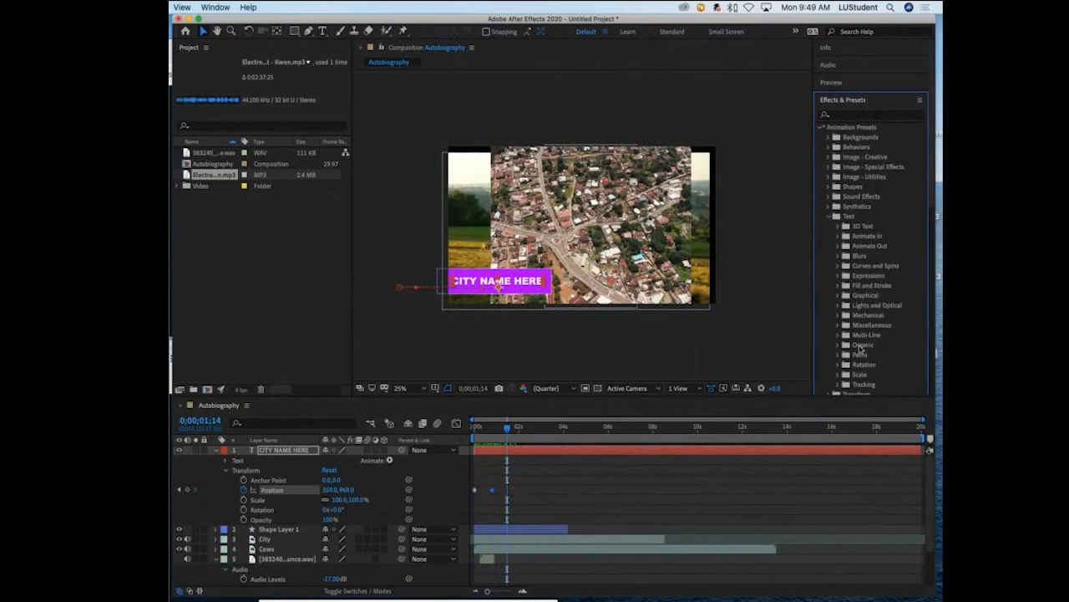
pyautogui.scroll(-2, 866, 339)
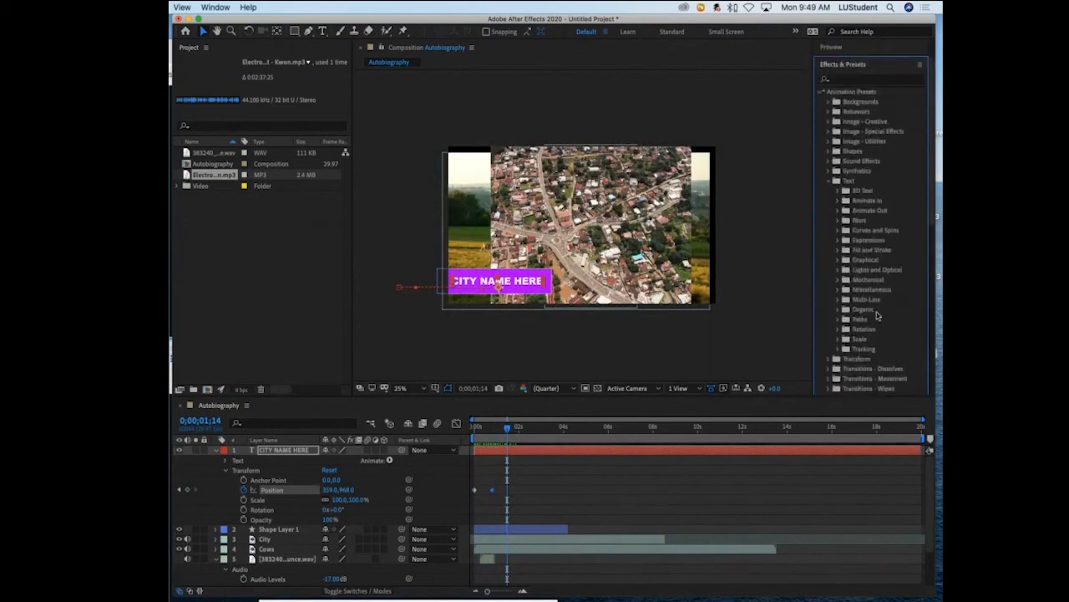
pyautogui.click(837, 310)
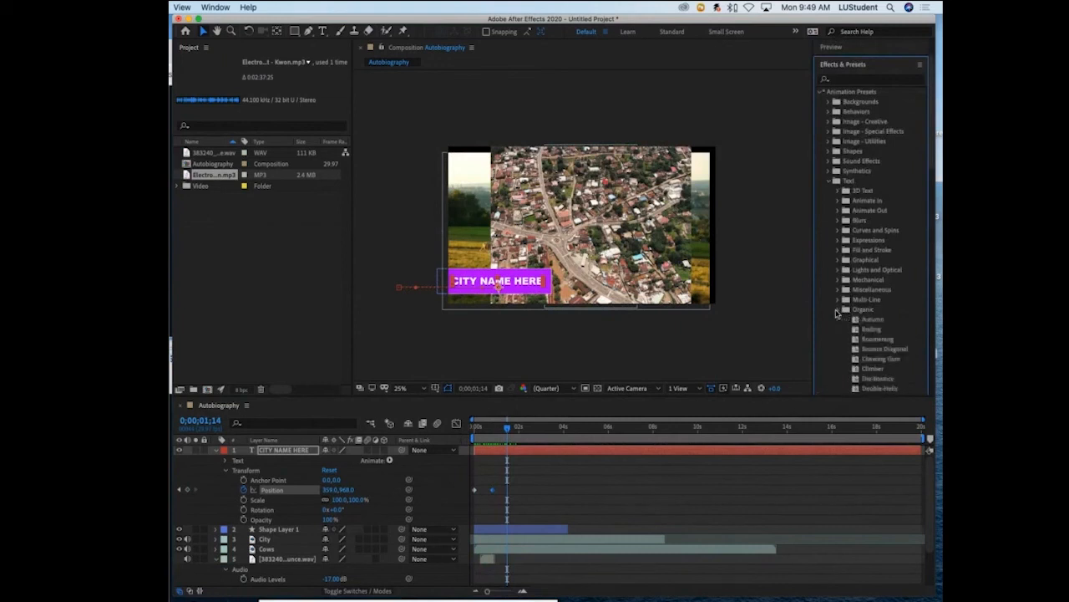
pyautogui.click(862, 331)
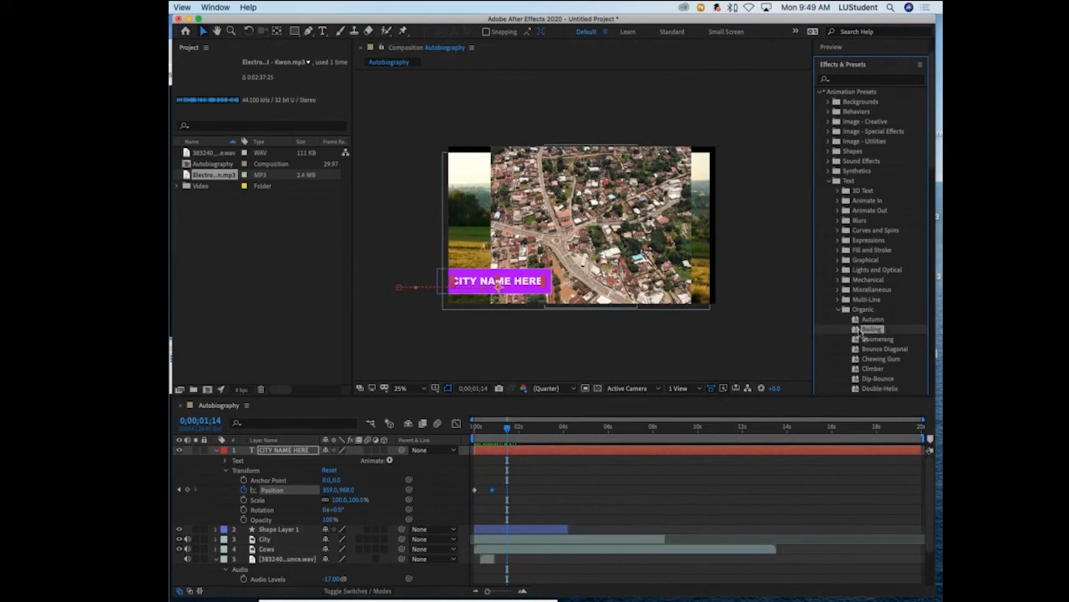
pyautogui.moveTo(864, 331); pyautogui.dragTo(543, 458)
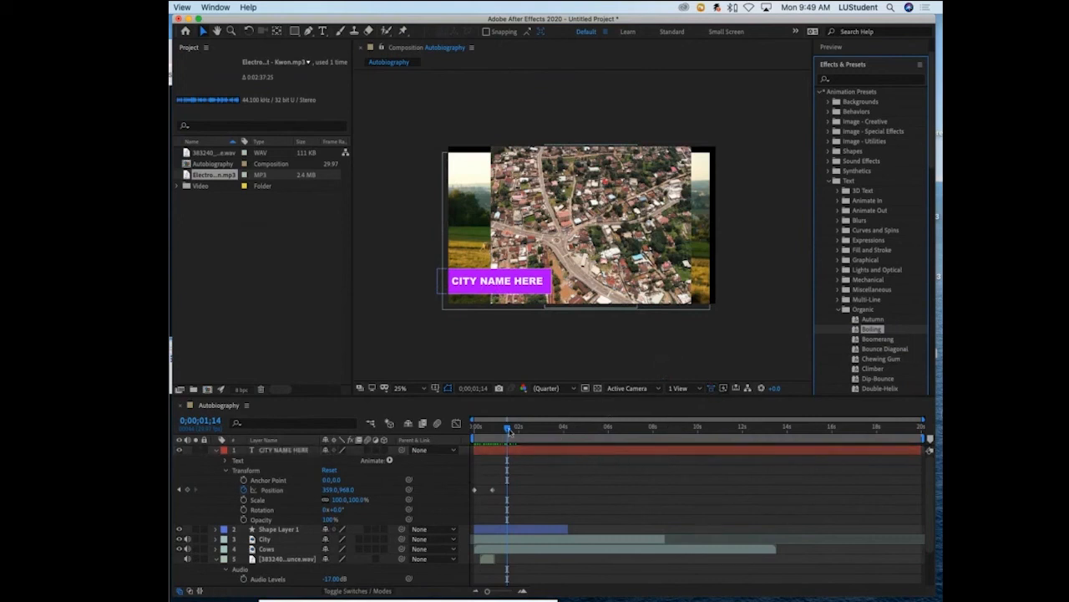
pyautogui.moveTo(509, 430)
pyautogui.mouseDown()
pyautogui.moveTo(476, 434)
pyautogui.moveTo(506, 431)
pyautogui.moveTo(496, 430)
pyautogui.mouseUp()
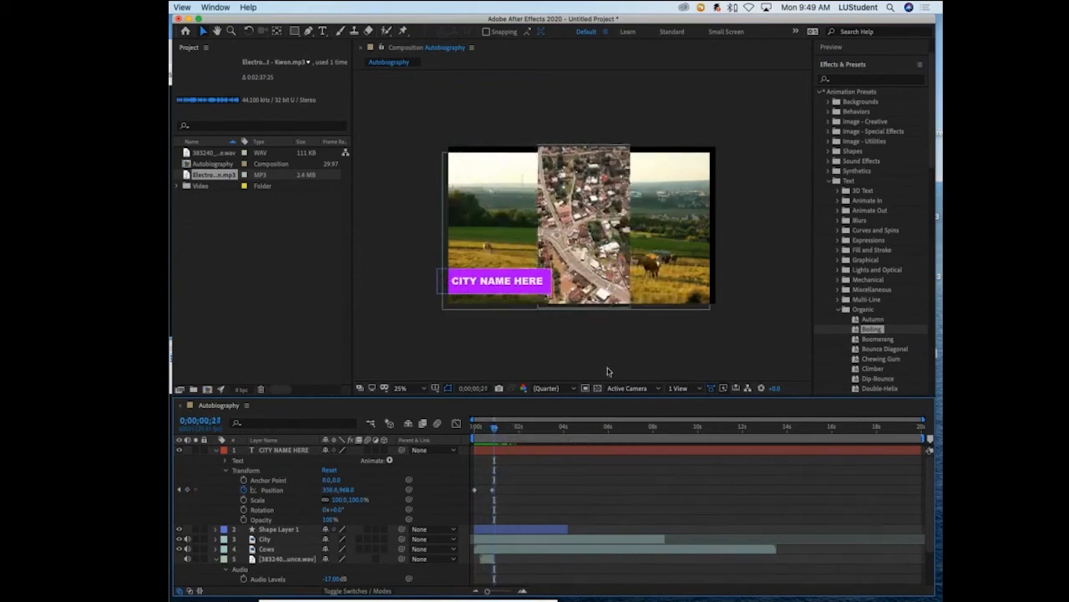
pyautogui.moveTo(866, 331); pyautogui.dragTo(515, 291)
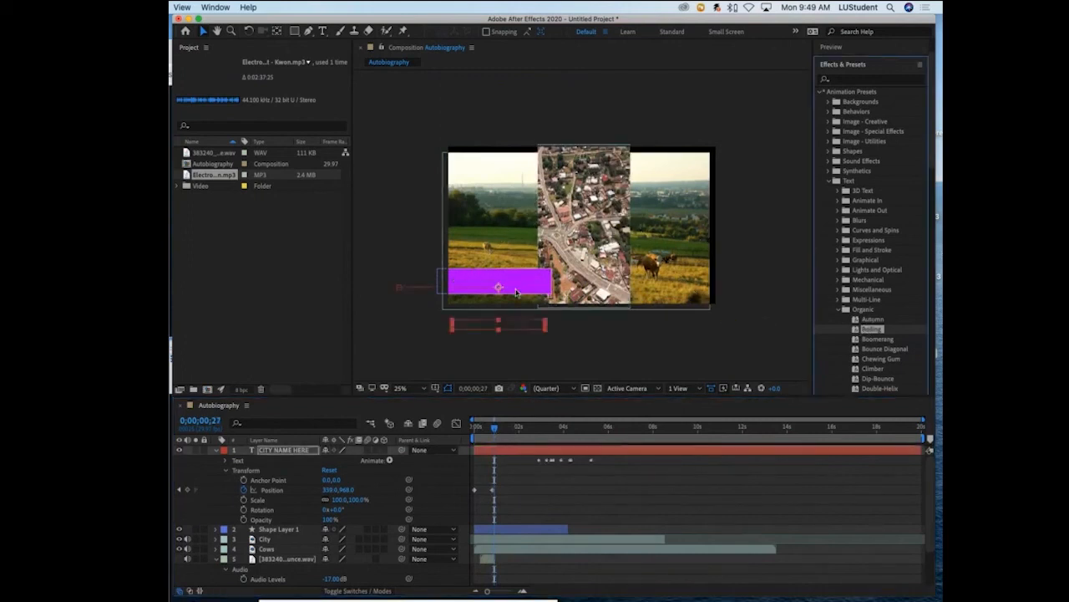
# - Preview the title animation repeatedly from the start of the composition and stop at 0;00;02;15 to check the lettering
pyautogui.moveTo(494, 427); pyautogui.dragTo(467, 431)
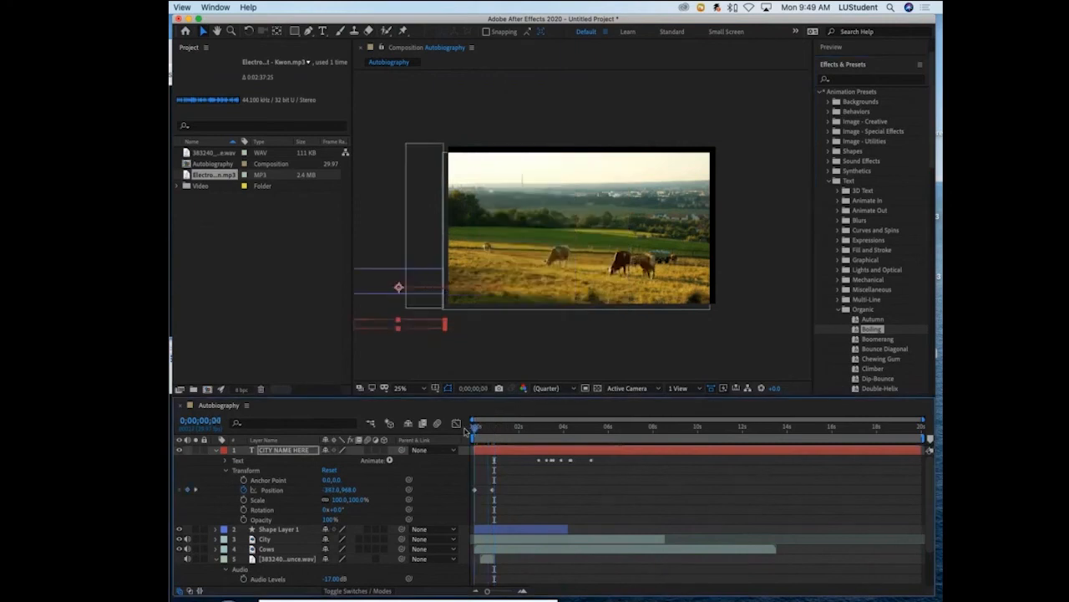
pyautogui.press('space')
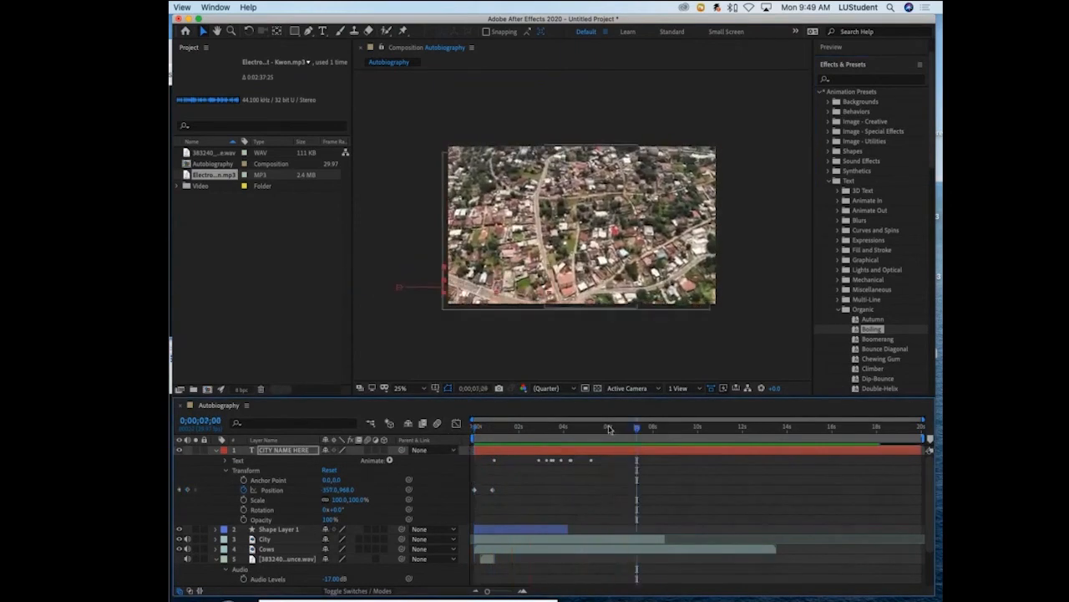
pyautogui.press('space')
pyautogui.press('space')
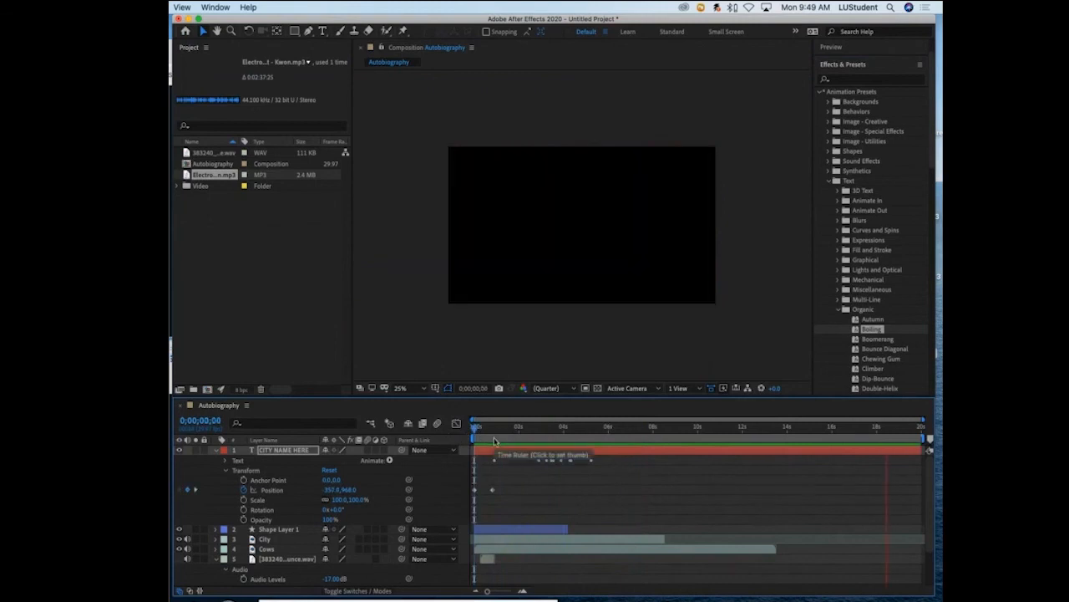
pyautogui.press('space')
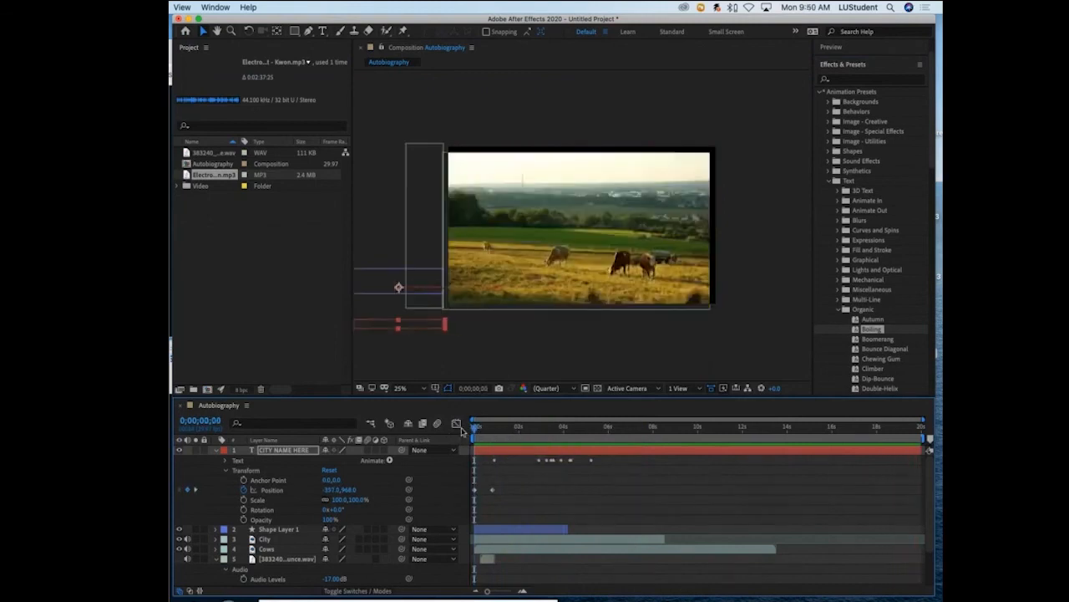
pyautogui.press('space')
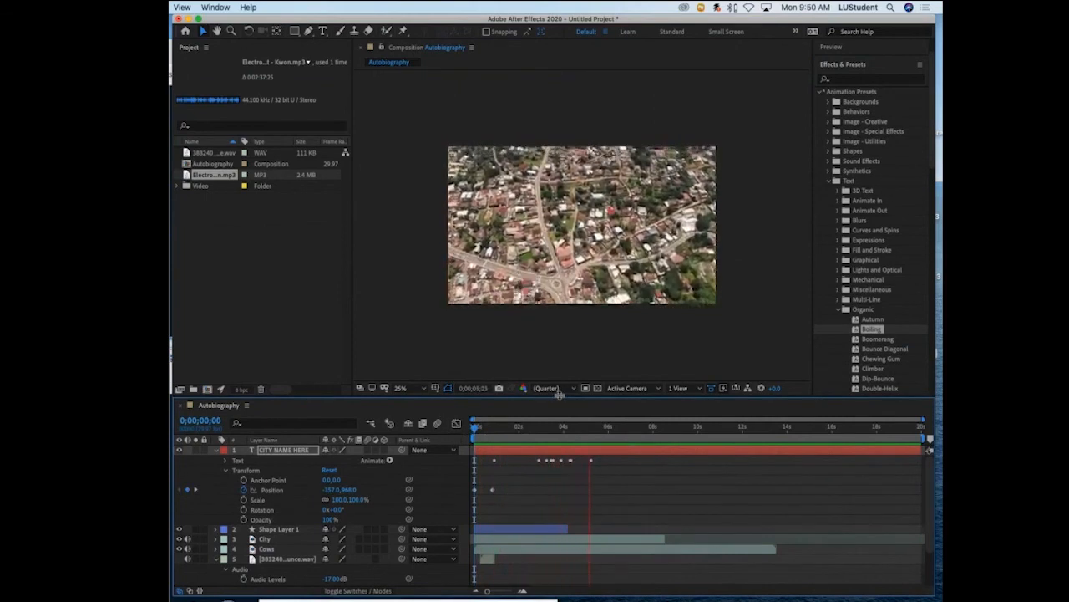
pyautogui.press('space')
pyautogui.moveTo(571, 429); pyautogui.dragTo(485, 428)
pyautogui.press('space')
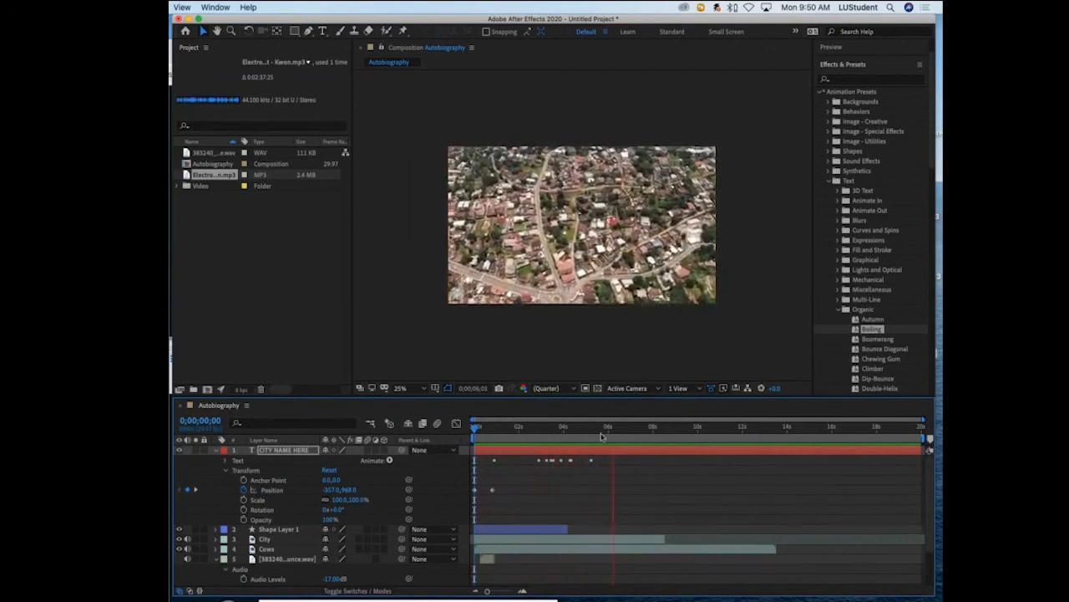
pyautogui.press('space')
pyautogui.moveTo(614, 431); pyautogui.dragTo(529, 434)
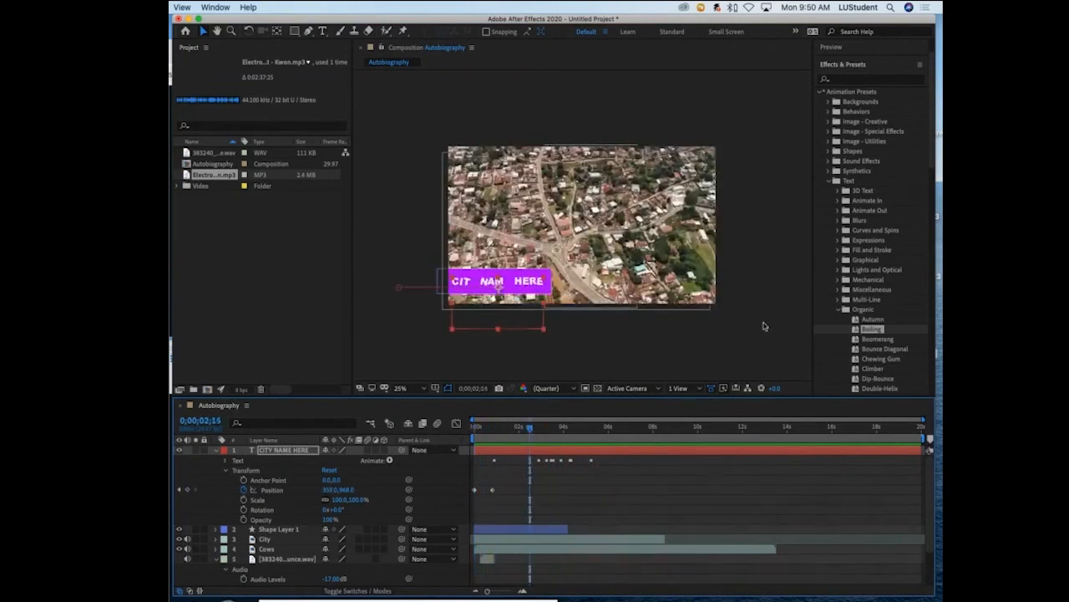
# - Look through the Organic text presets and collapse their folder
pyautogui.scroll(-10, 879, 301)
pyautogui.scroll(10, 879, 302)
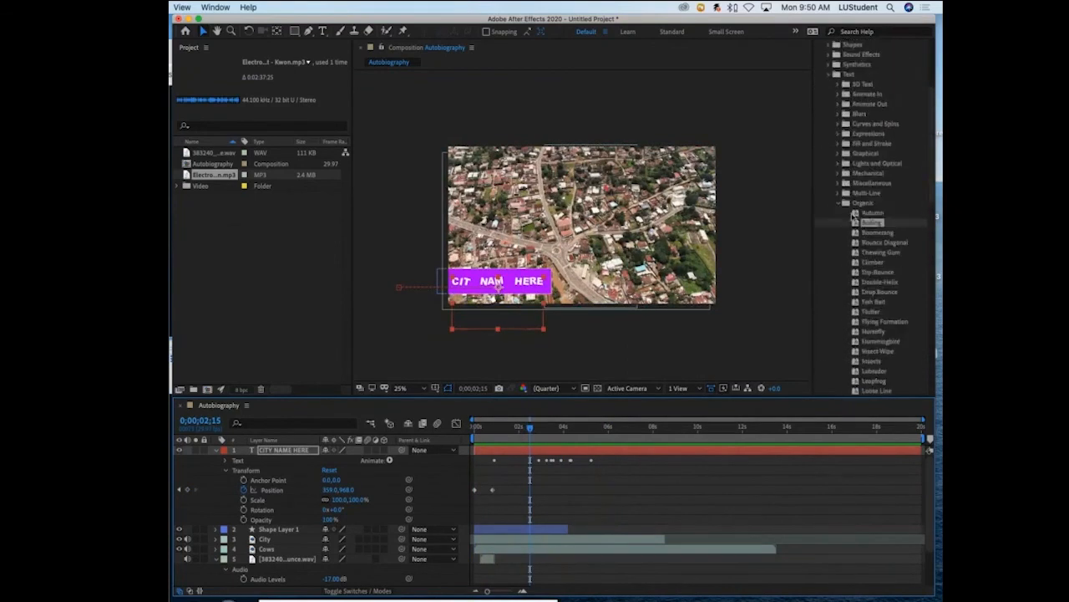
pyautogui.click(838, 204)
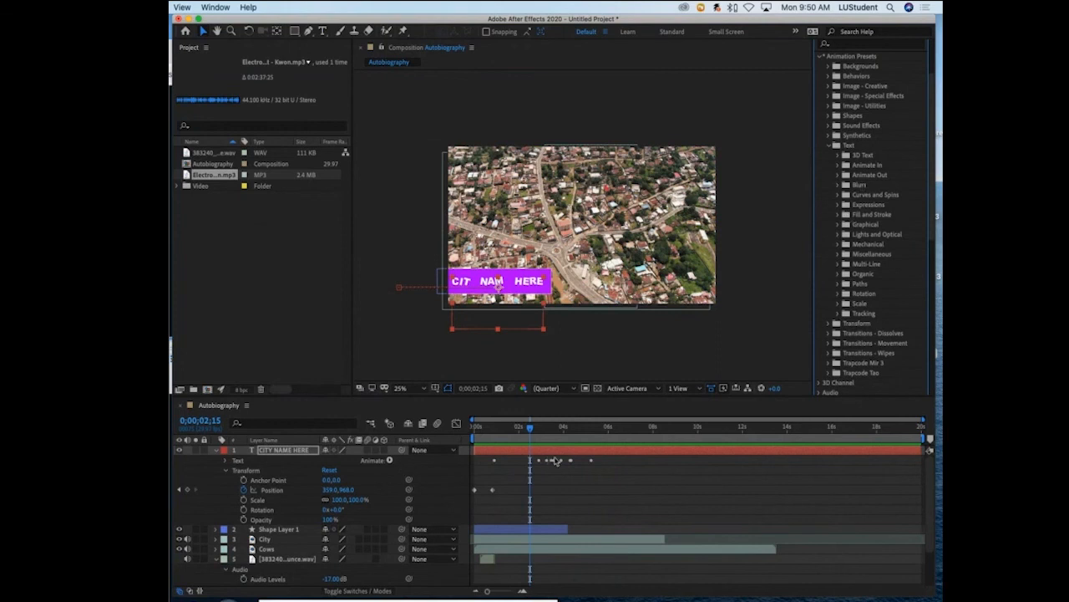
# - Examine the animators and keyframes under the CITY NAME HERE layer's Text properties, and collapse the layer
pyautogui.click(245, 472)
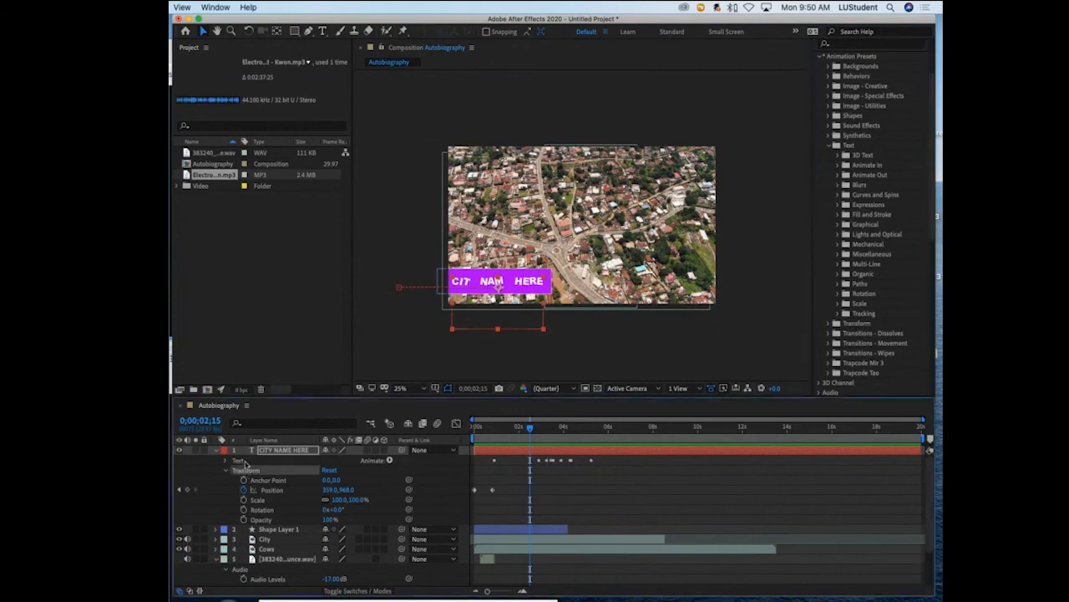
pyautogui.click(245, 463)
pyautogui.click(225, 462)
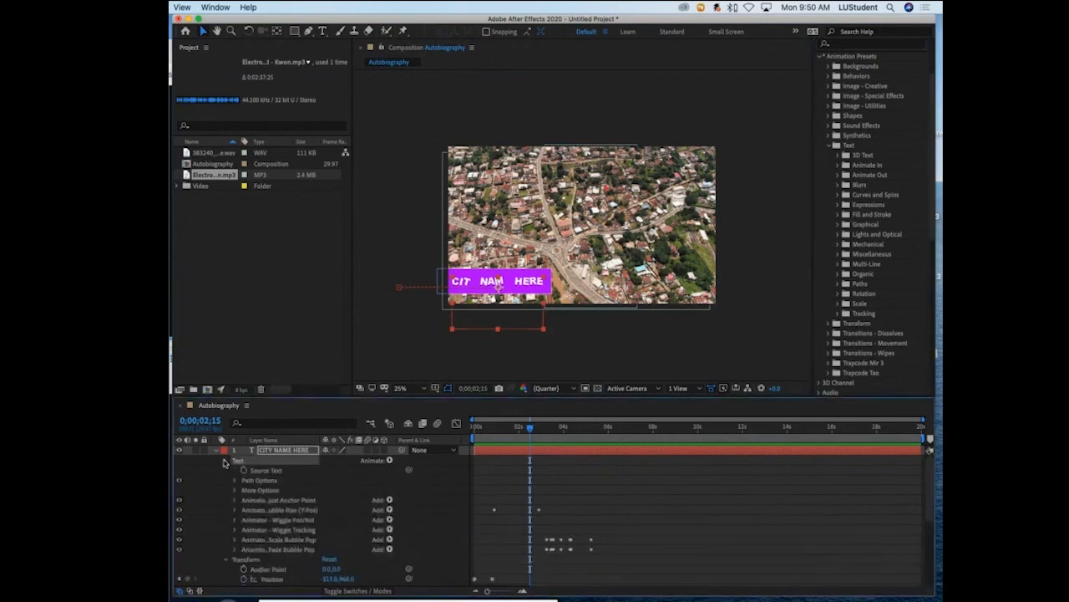
pyautogui.scroll(-2, 539, 532)
pyautogui.scroll(1, 539, 533)
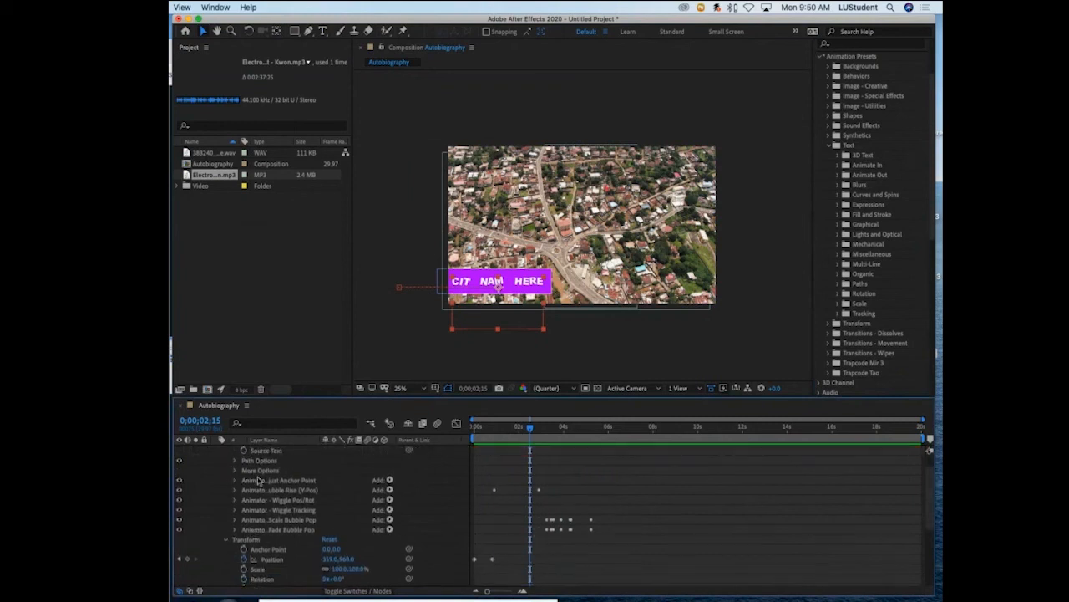
pyautogui.scroll(2, 246, 508)
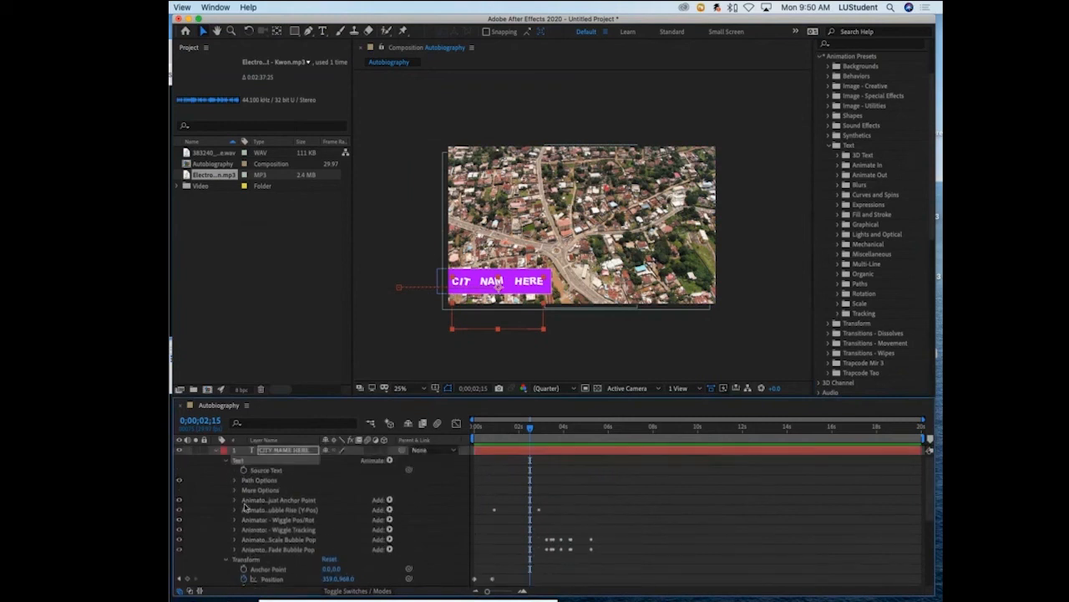
pyautogui.click(226, 461)
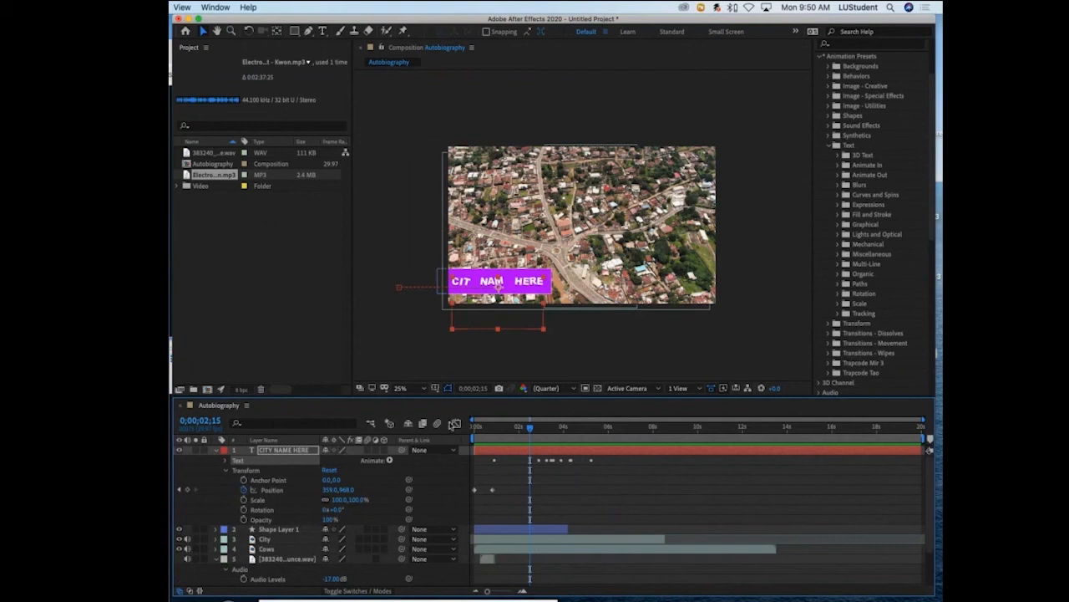
pyautogui.click(216, 451)
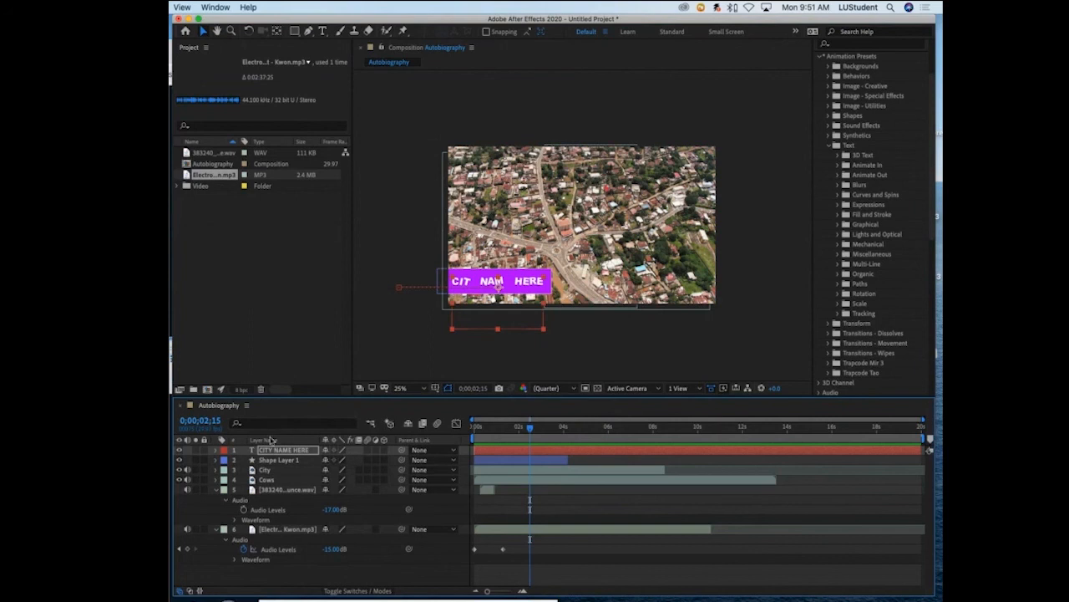
# - Add the Autobiography composition to the Adobe Media Encoder queue
pyautogui.click(16, 6)
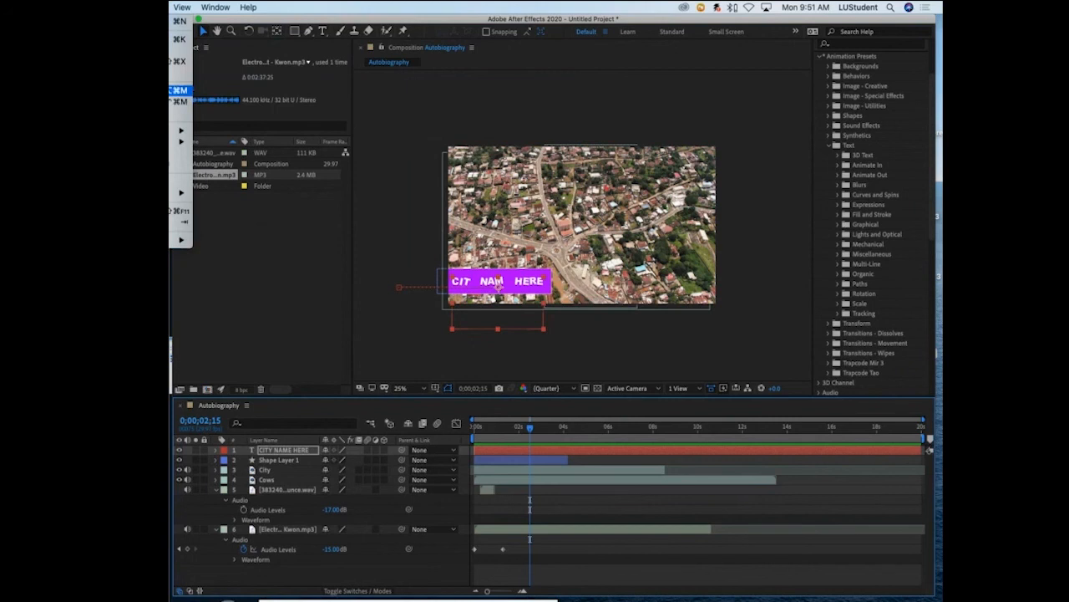
pyautogui.click(179, 90)
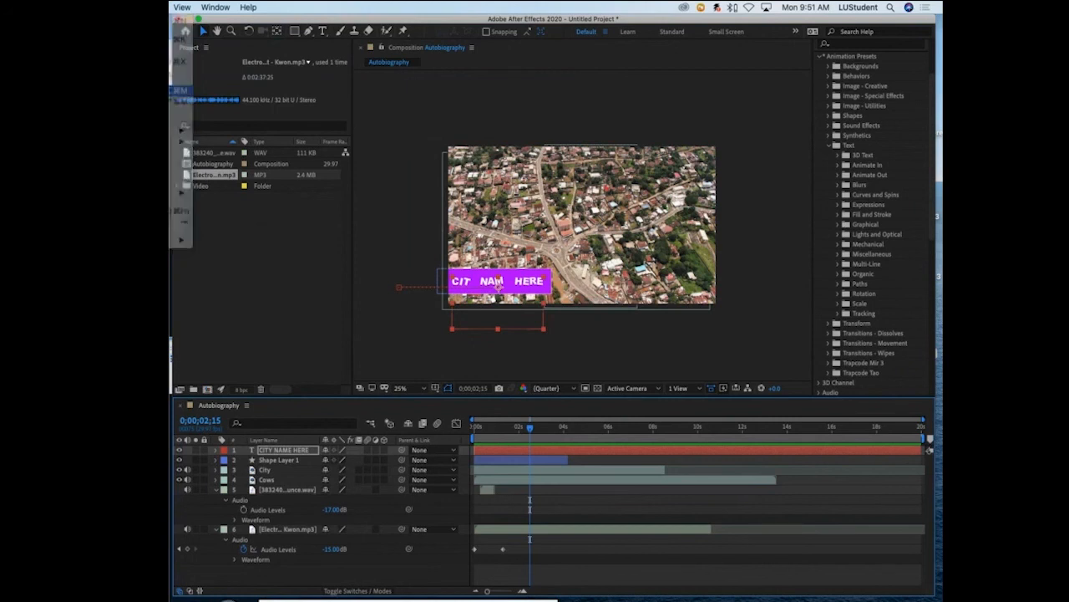
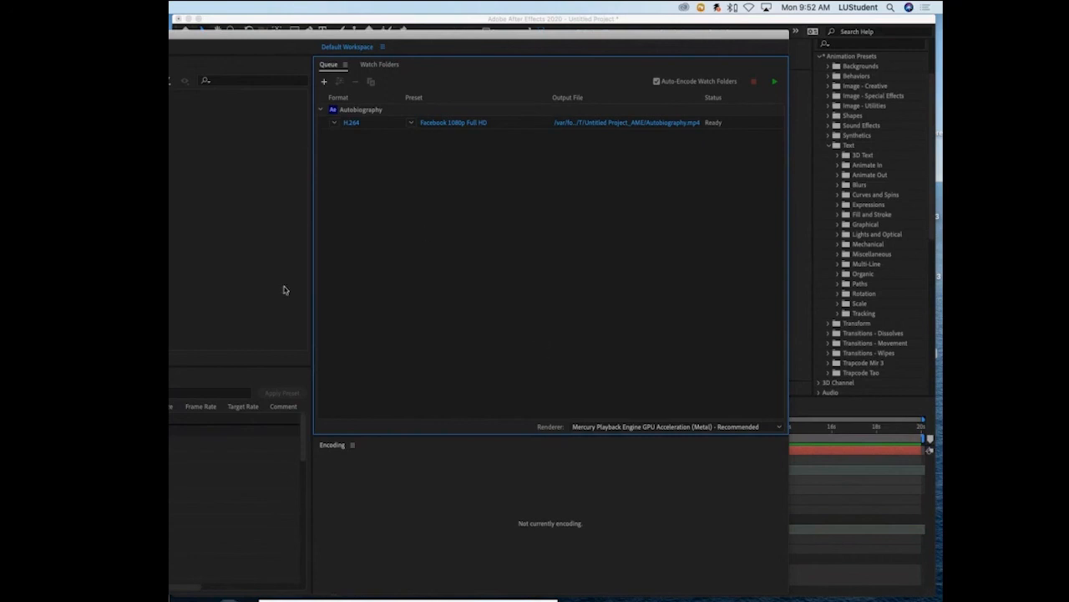
# - Reposition the encoder window and look through the export formats available for the Autobiography item, keeping H.264
pyautogui.moveTo(415, 39); pyautogui.dragTo(392, 31)
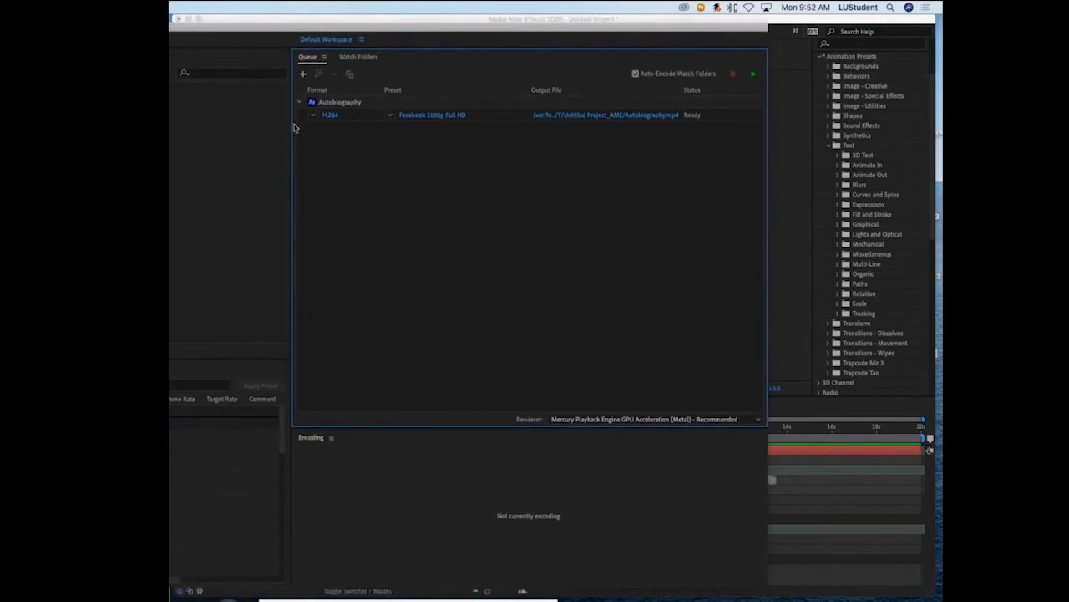
pyautogui.click(314, 116)
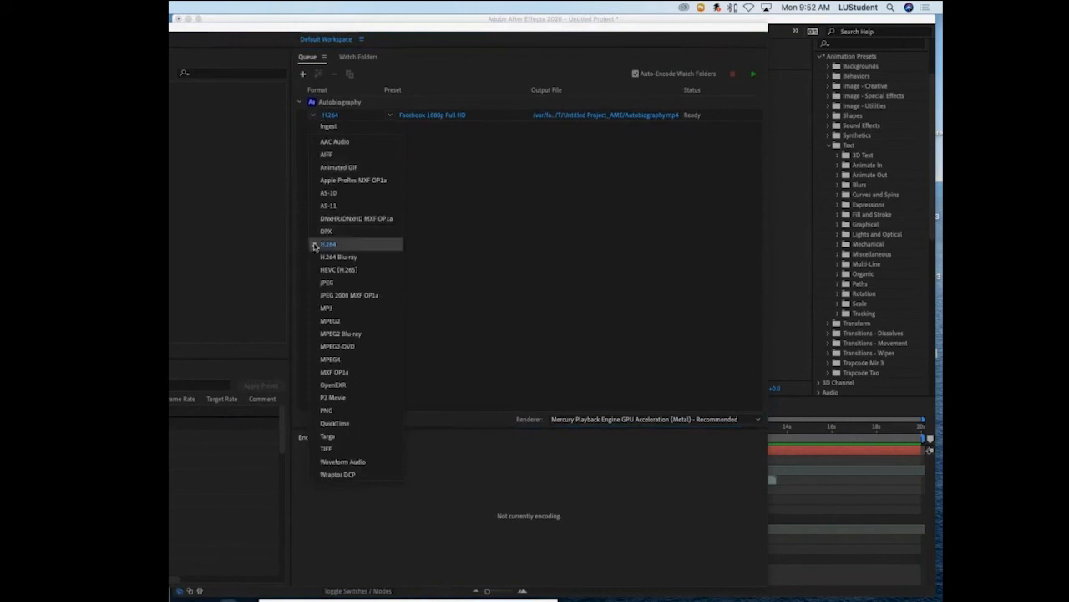
pyautogui.click(526, 199)
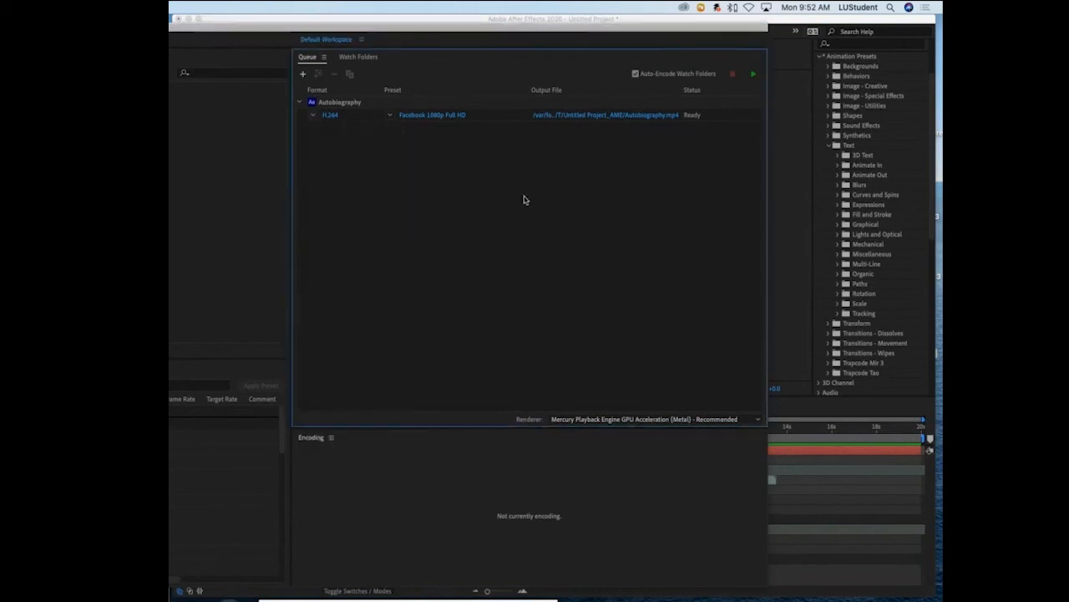
# - Check the H.264 preset list, moving and shortening the encoder window to make more room for it
pyautogui.click(390, 114)
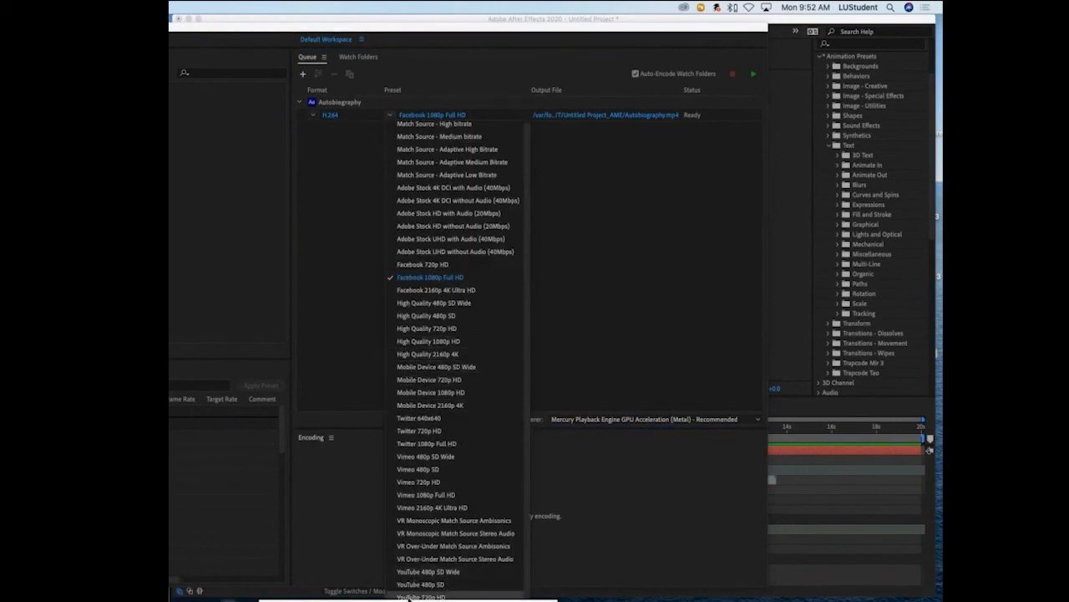
pyautogui.click(334, 24)
pyautogui.moveTo(334, 24)
pyautogui.mouseDown()
pyautogui.moveTo(334, 58)
pyautogui.moveTo(341, 16)
pyautogui.mouseUp()
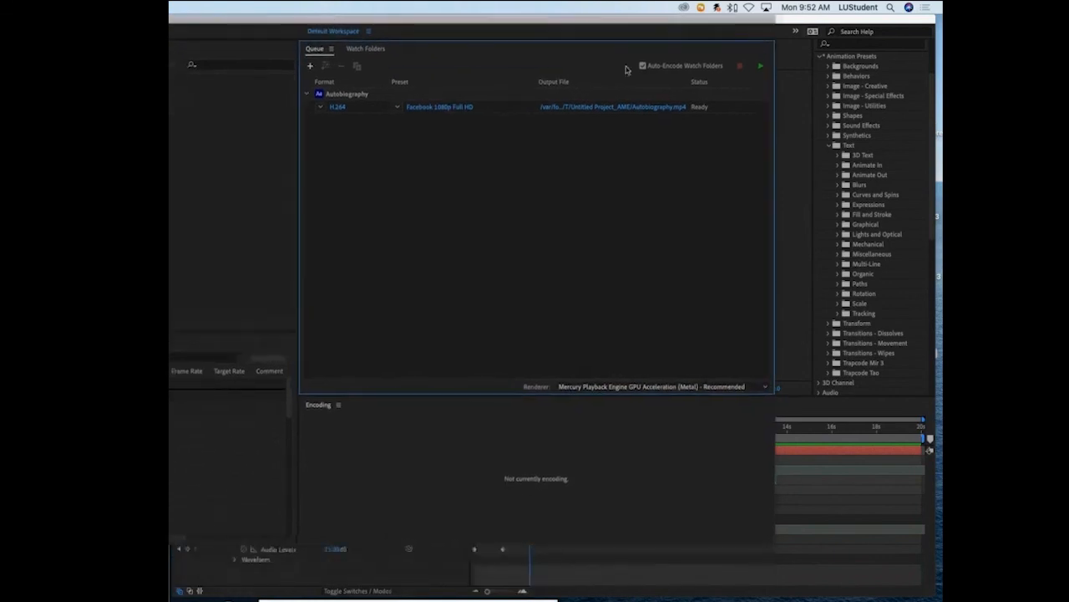
pyautogui.click(444, 110)
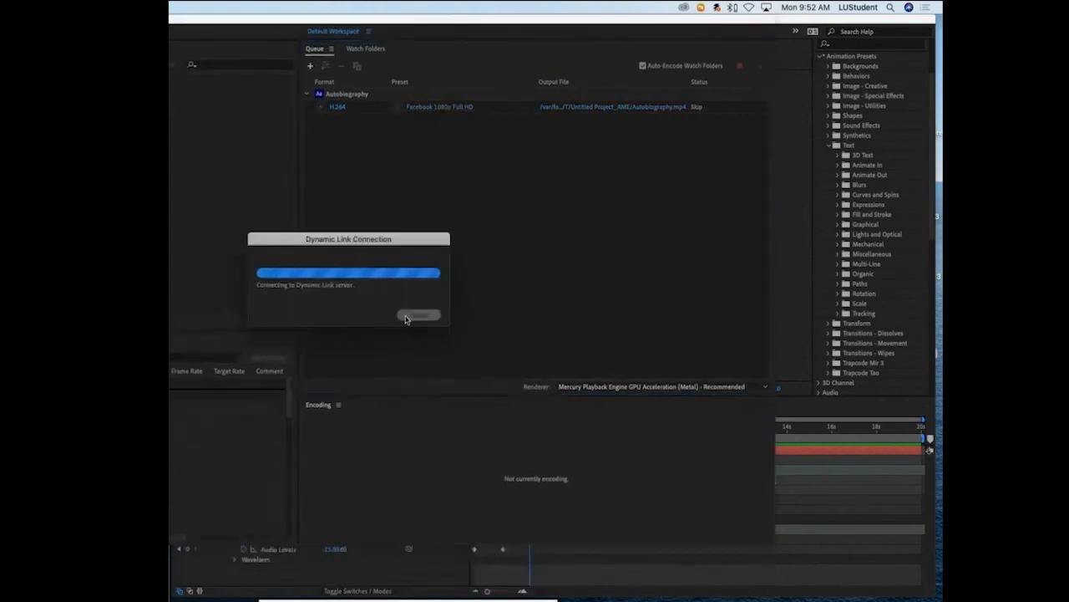
pyautogui.click(400, 106)
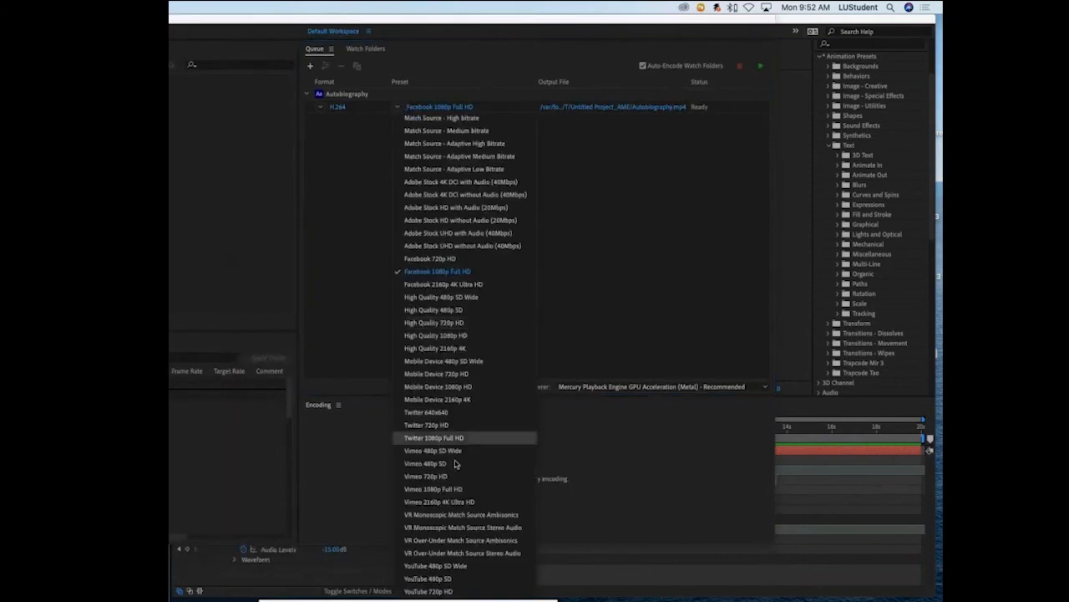
pyautogui.click(254, 96)
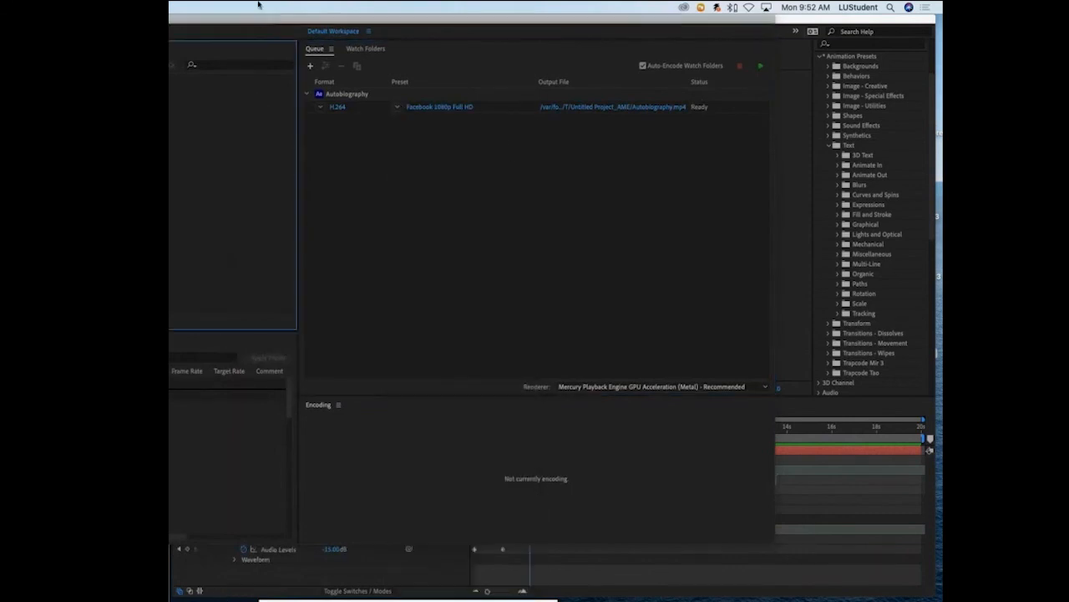
pyautogui.moveTo(249, 23)
pyautogui.mouseDown()
pyautogui.moveTo(248, 81)
pyautogui.moveTo(251, 25)
pyautogui.mouseUp()
pyautogui.click(421, 112)
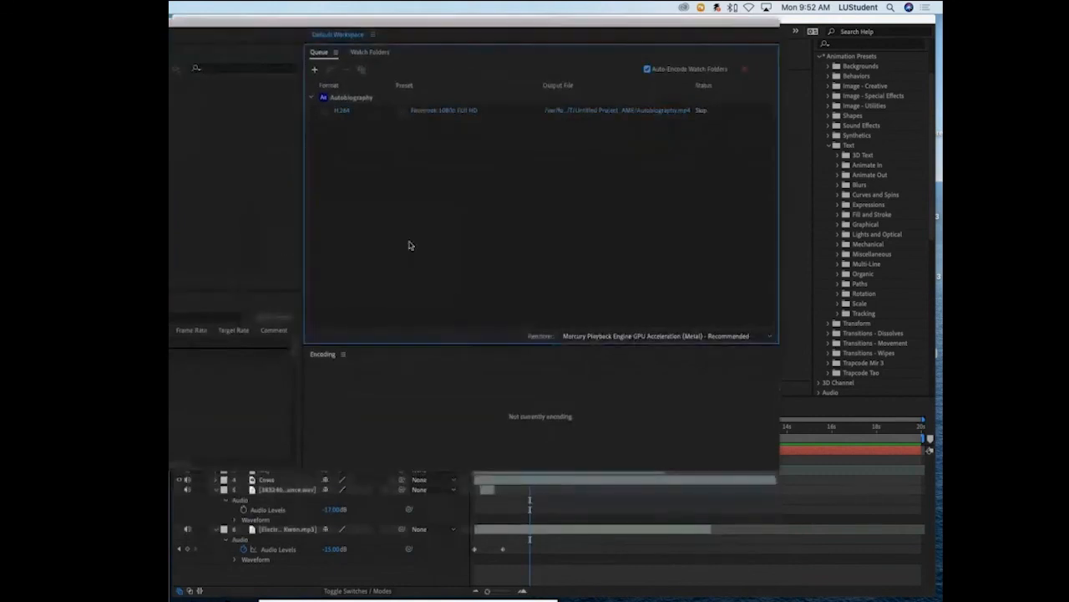
pyautogui.click(630, 552)
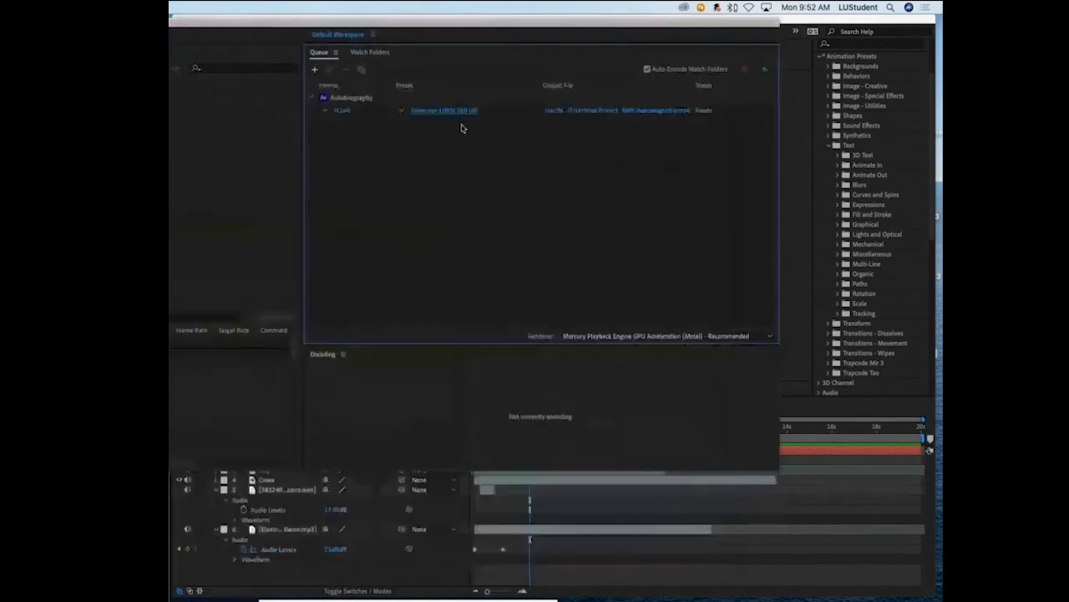
# - Switch back to Adobe Media Encoder and set the Autobiography item's preset to YouTube 1080p Full HD
pyautogui.click(401, 109)
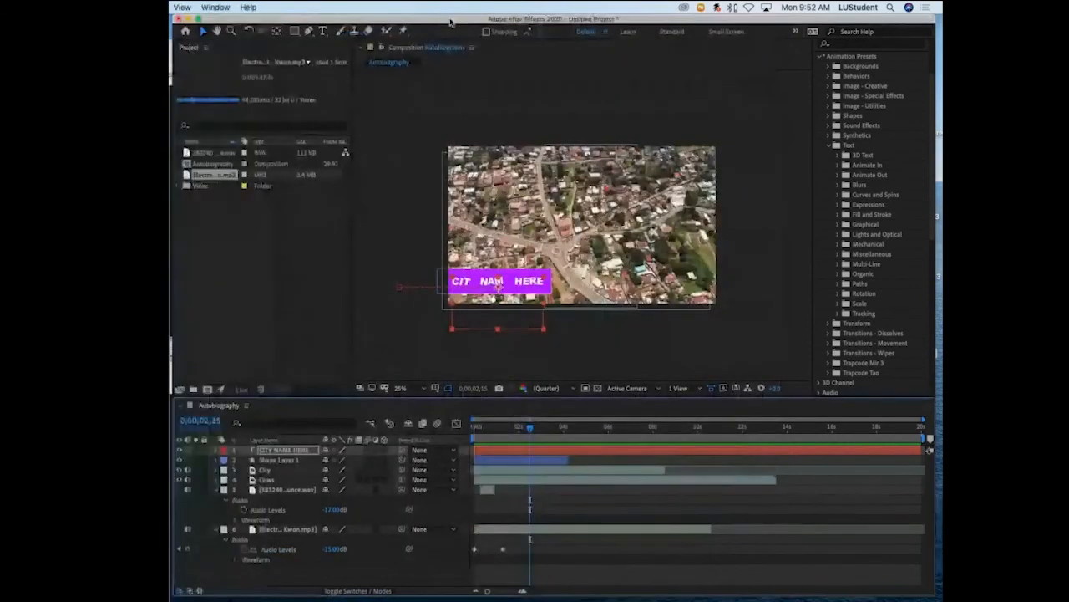
pyautogui.press('super+Tab')
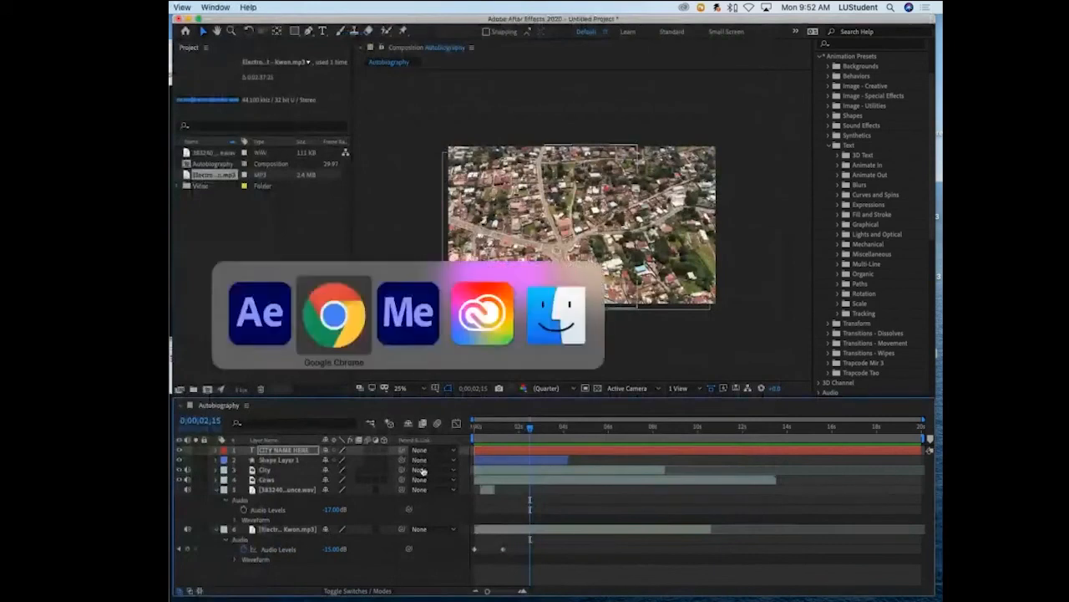
pyautogui.click(408, 342)
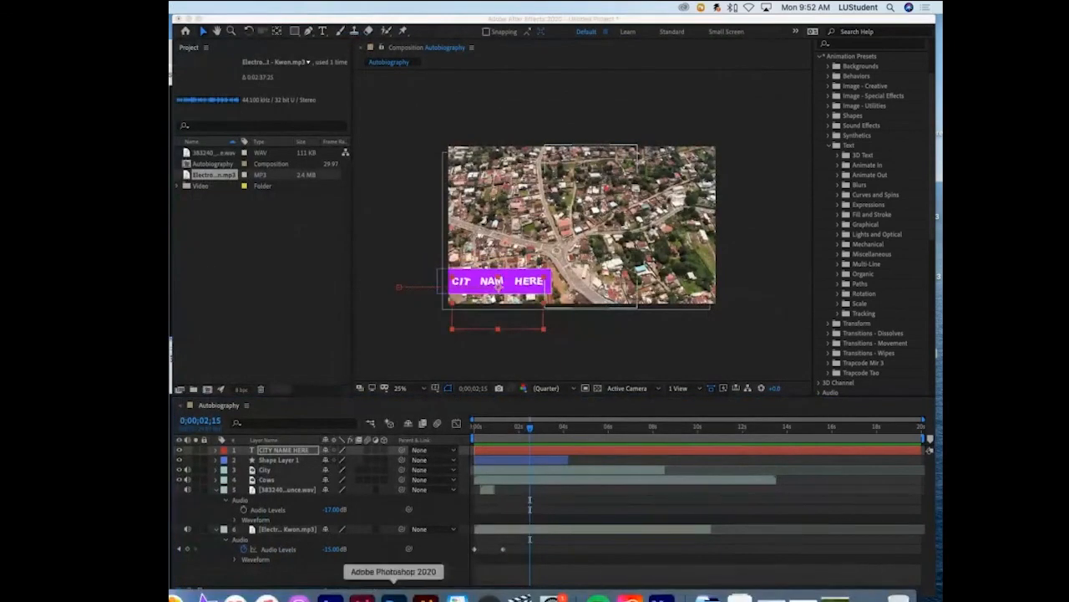
pyautogui.hotkey('ctrl', 'Down')
pyautogui.click(662, 598)
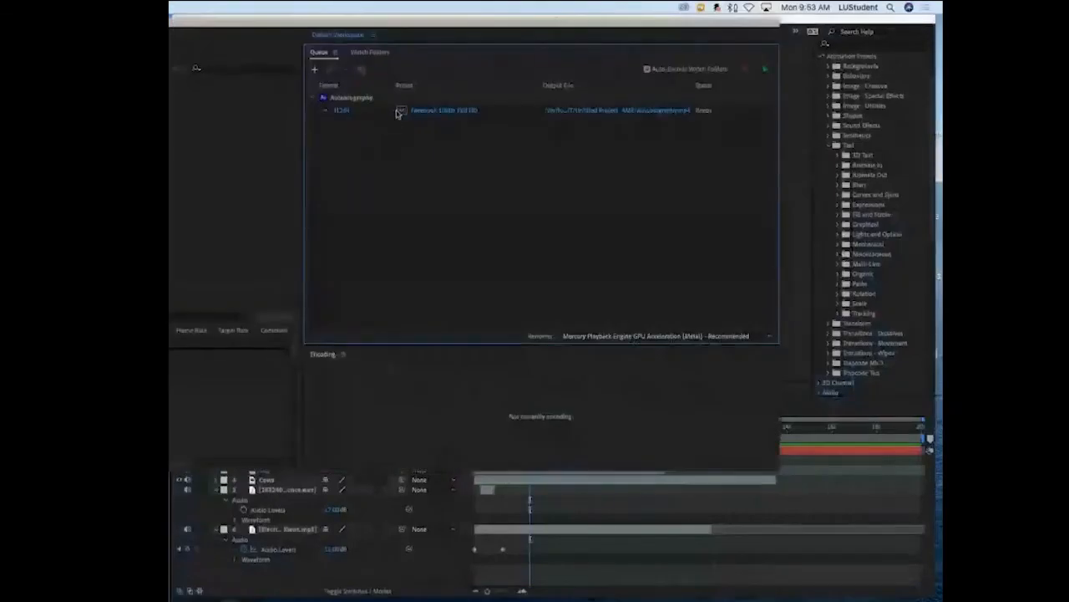
pyautogui.click(399, 111)
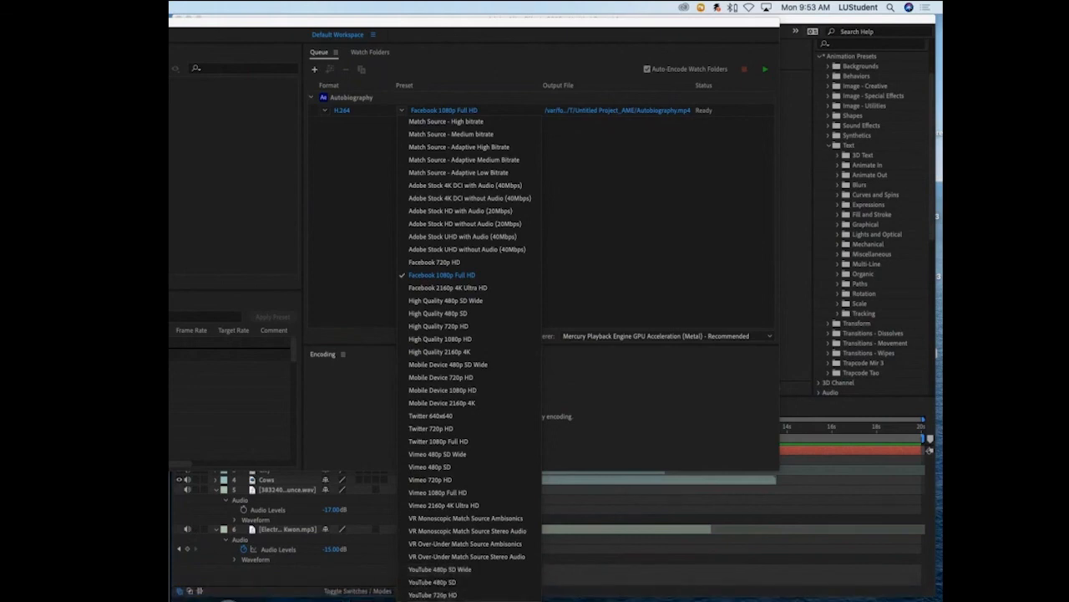
pyautogui.click(441, 600)
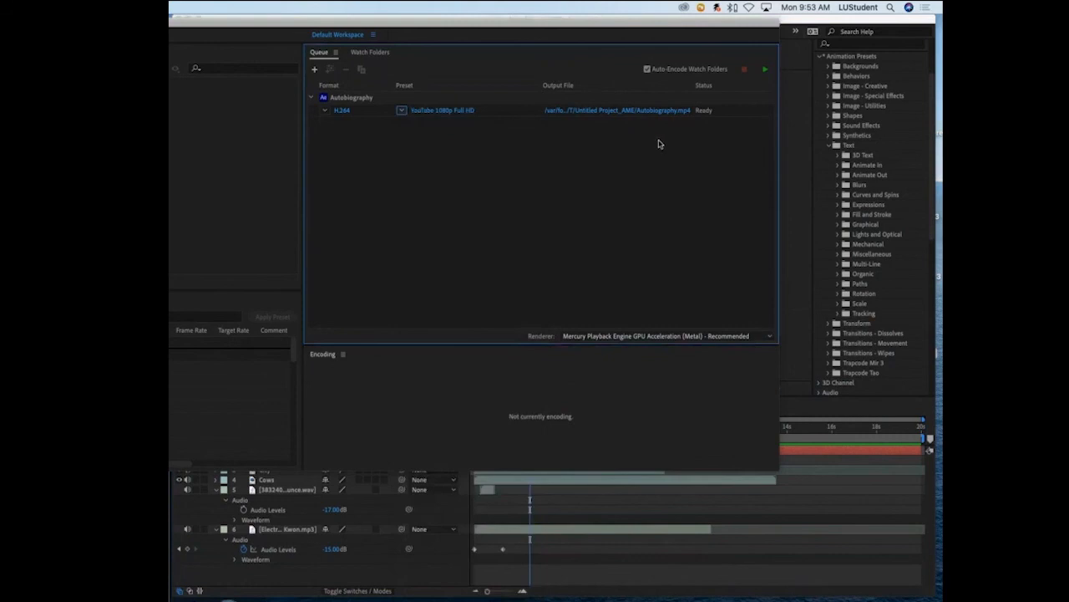
# - Open the Autobiography item's output file location and browse from the Desktop to Motion Graphics > Week 4
pyautogui.click(582, 110)
pyautogui.click(210, 201)
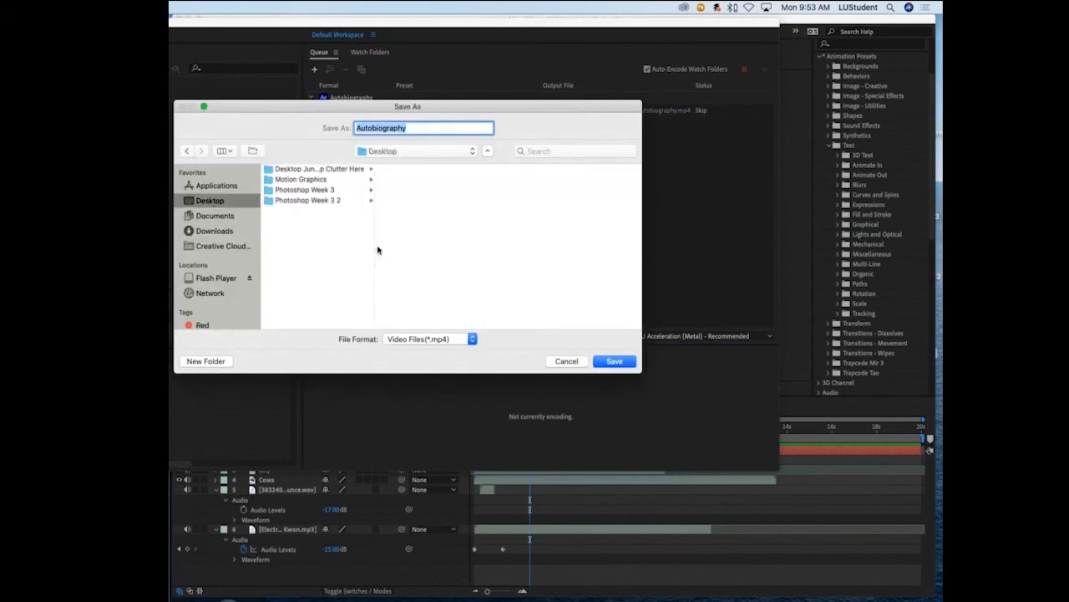
pyautogui.click(297, 190)
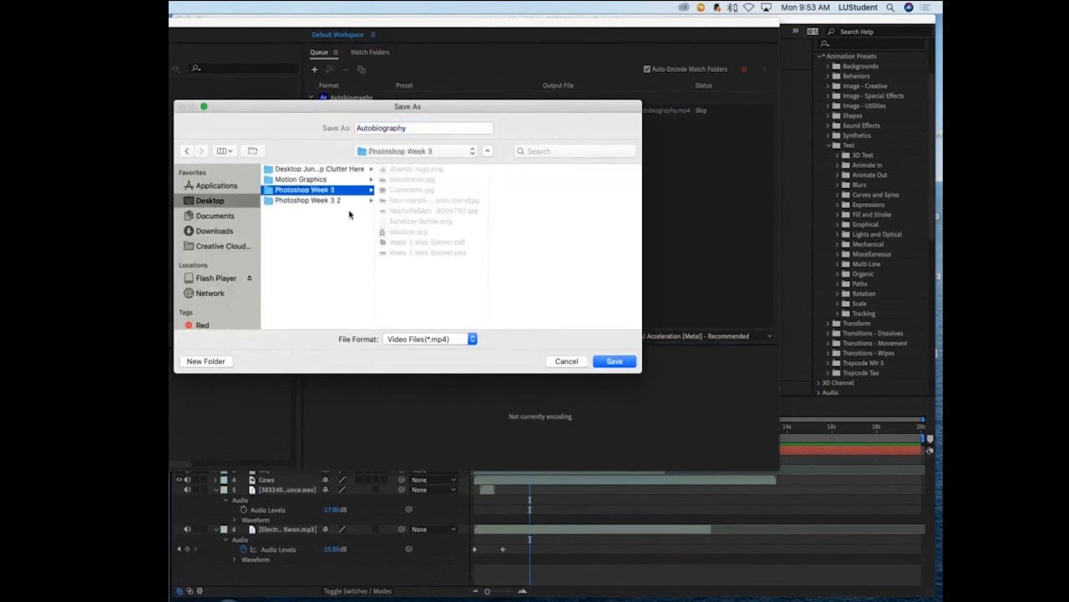
pyautogui.click(327, 202)
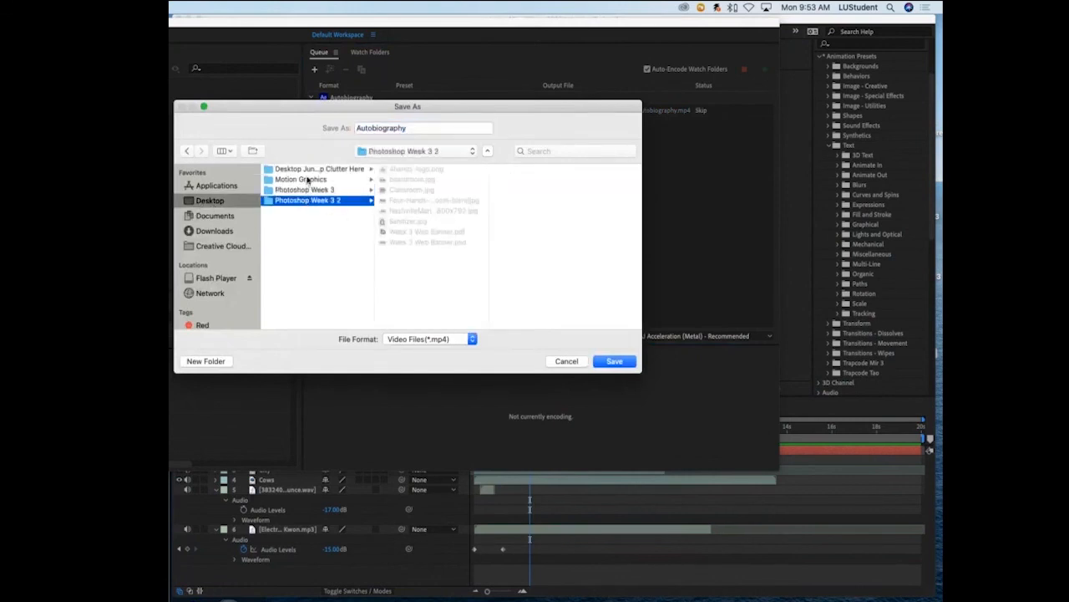
pyautogui.click(308, 181)
pyautogui.click(418, 179)
# - Create a folder named Renders inside Week 4 and save the Autobiography output there as MP4
pyautogui.click(188, 363)
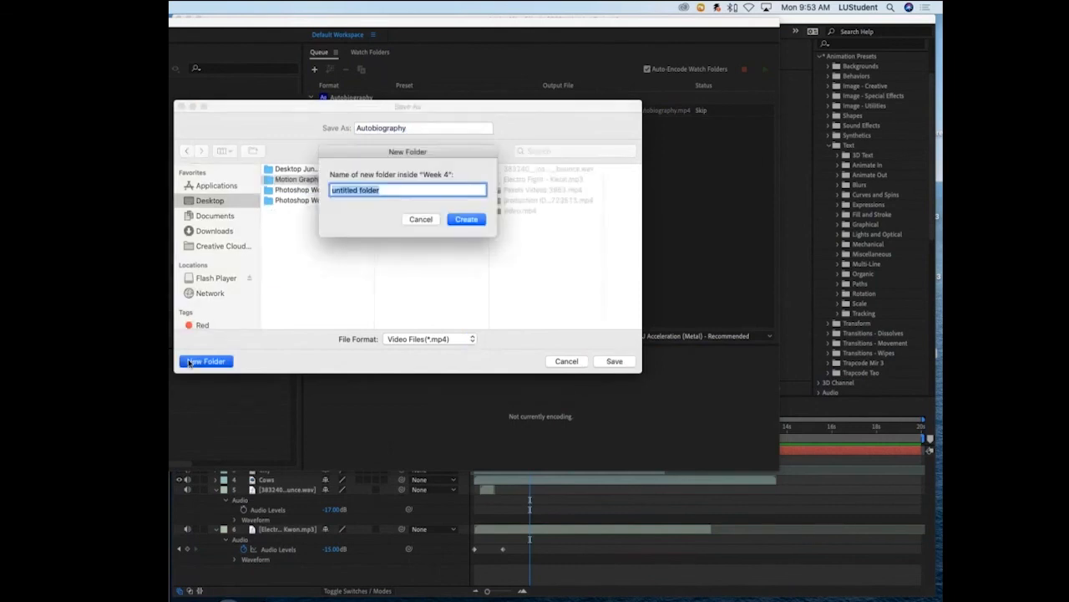
pyautogui.write('Renders')
pyautogui.press('Return')
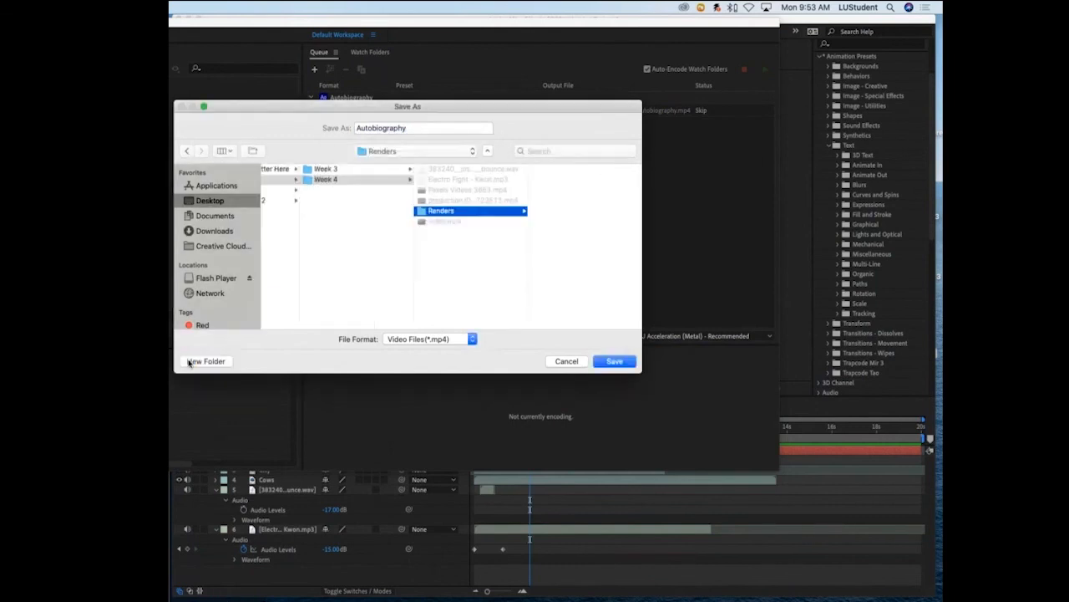
pyautogui.click(628, 362)
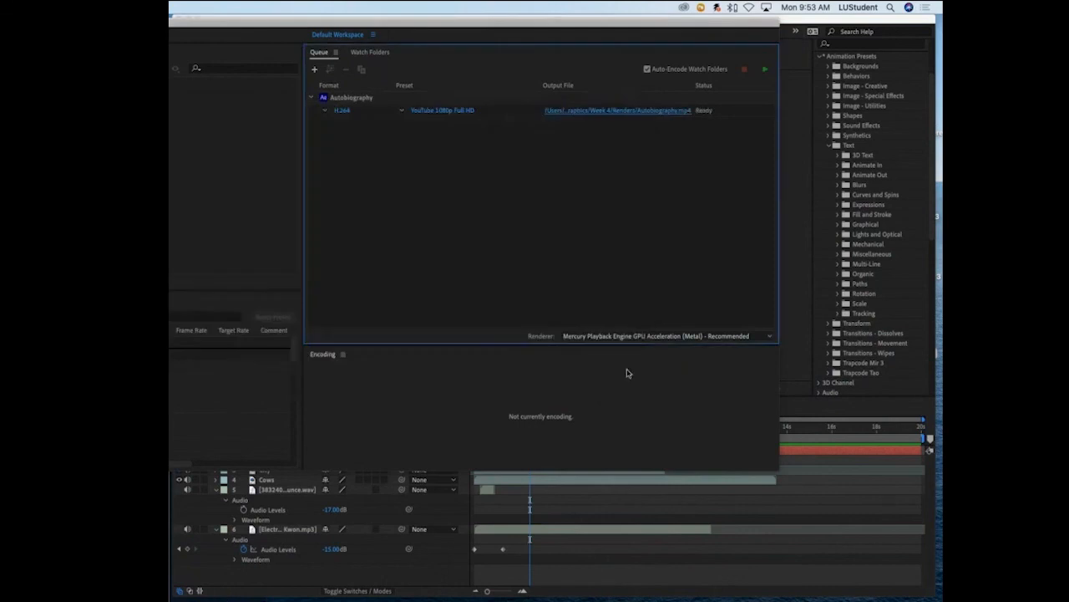
# - Encode the queue, and minimise the Media Encoder and After Effects windows to reach the desktop
pyautogui.click(762, 73)
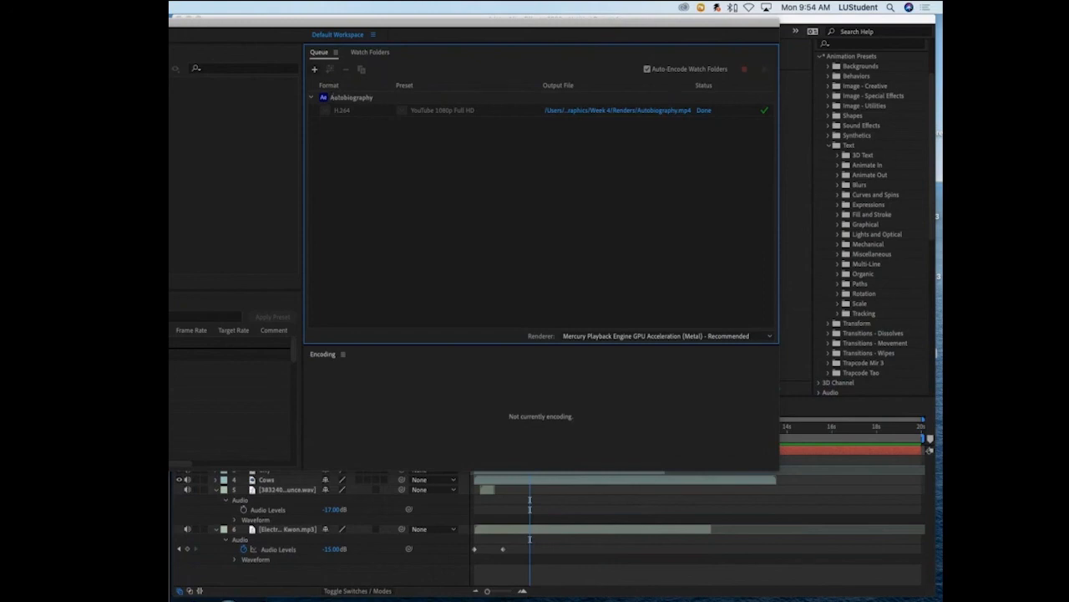
pyautogui.press('super+m')
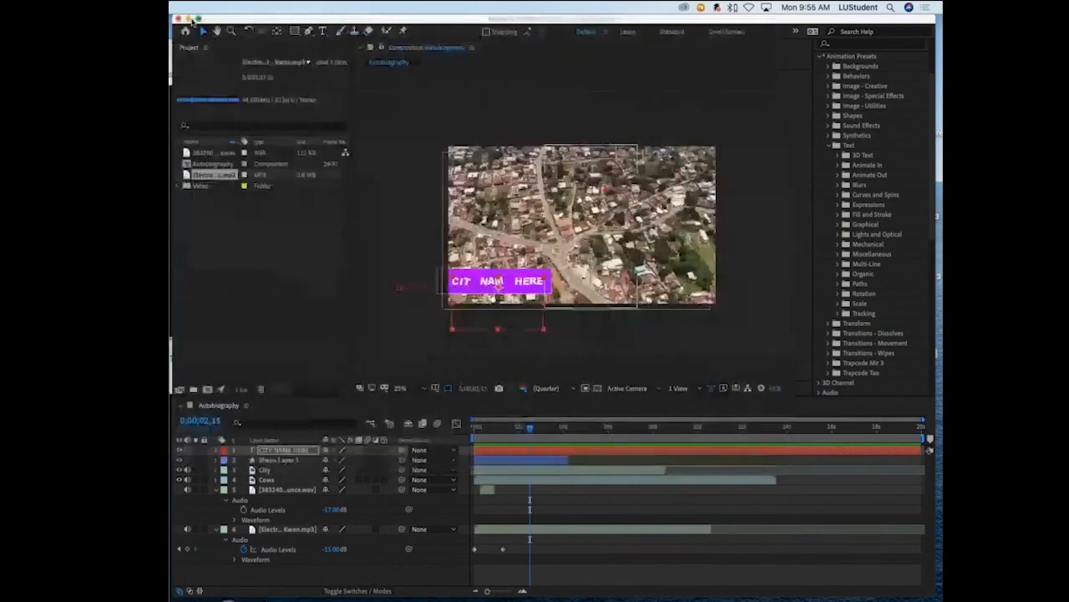
pyautogui.click(189, 17)
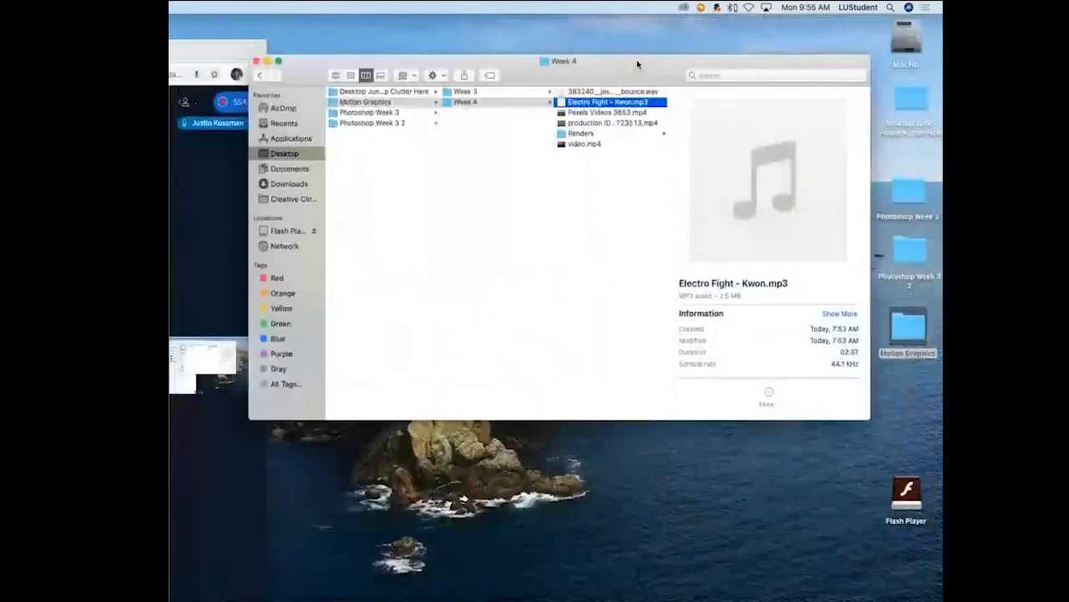
# - Open Autobiography.mp4 from the Renders folder in Finder, play it to check the export, and close the player
pyautogui.moveTo(638, 64); pyautogui.dragTo(638, 62)
pyautogui.click(595, 132)
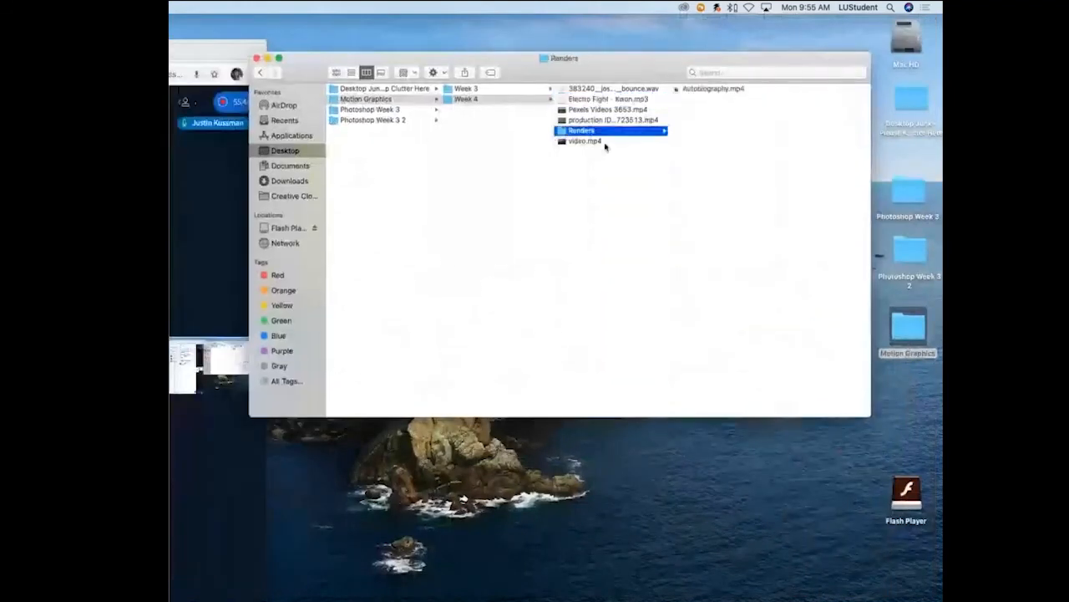
pyautogui.click(694, 92)
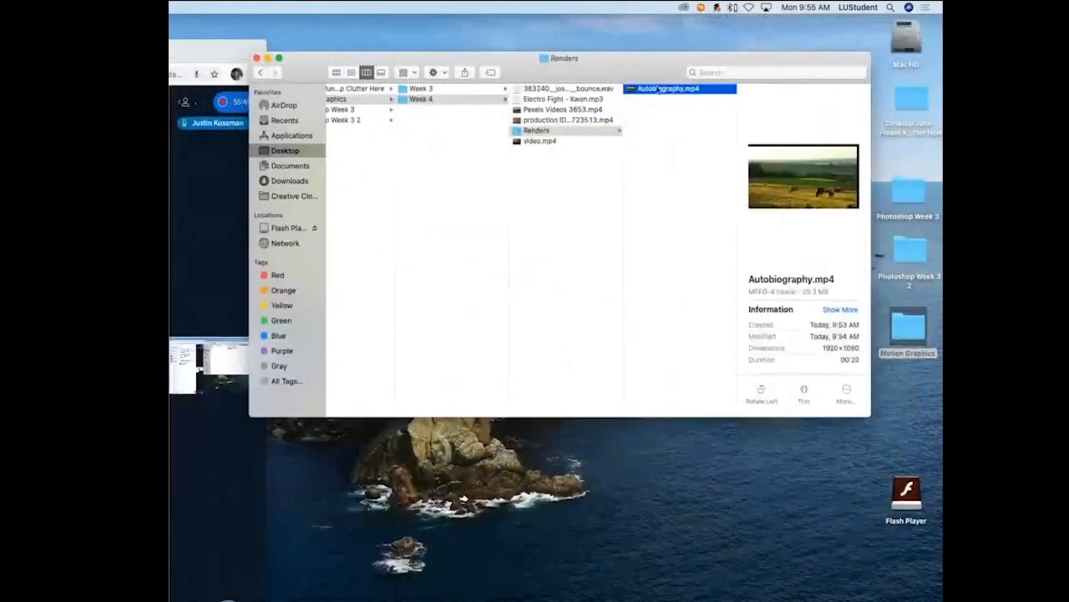
pyautogui.doubleClick(657, 91)
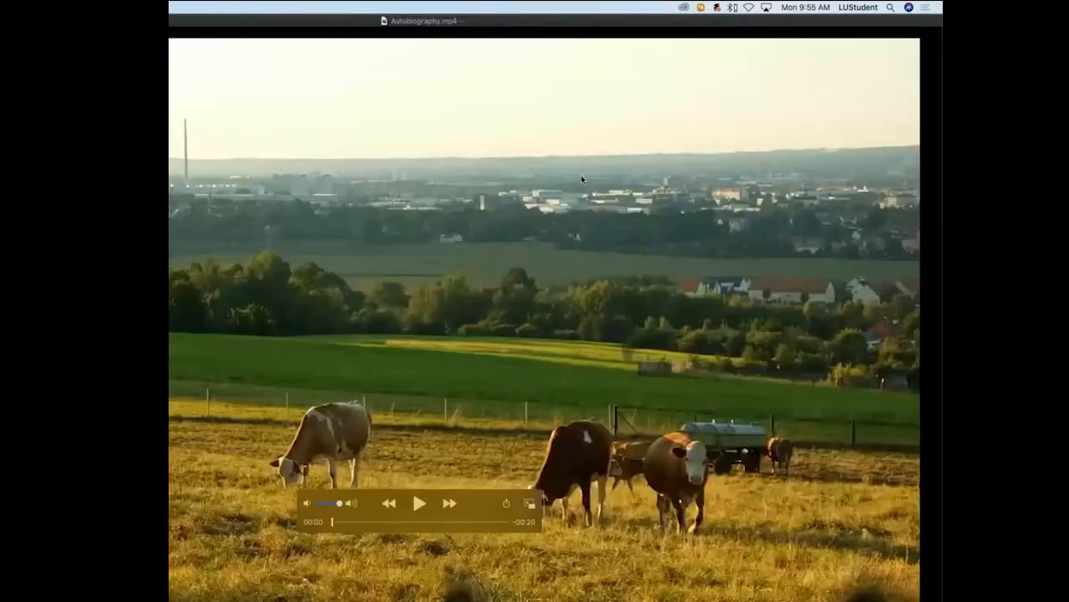
pyautogui.press('space')
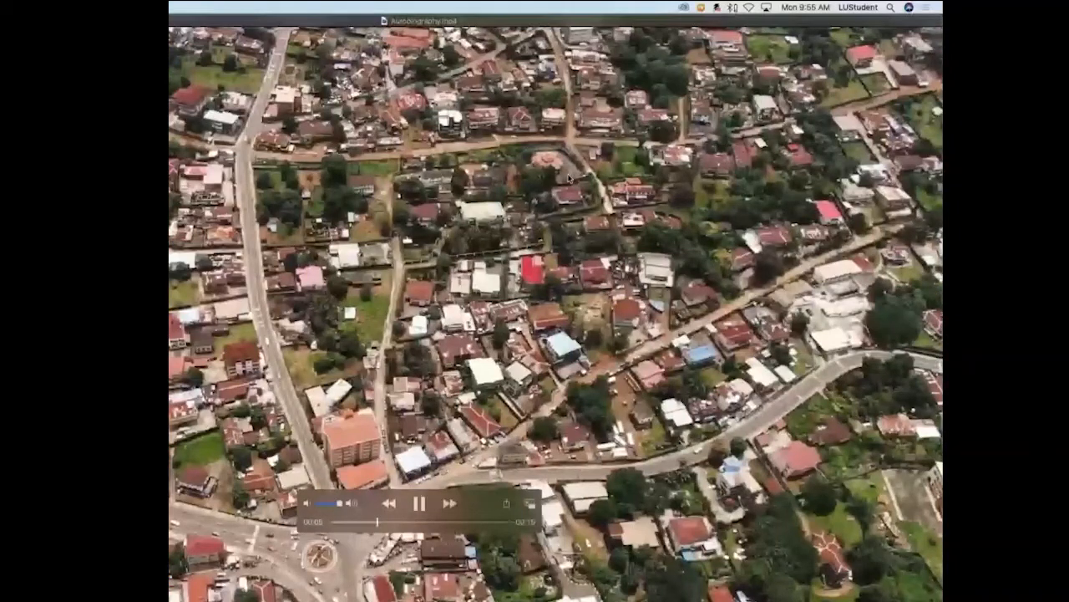
pyautogui.press('super+w')
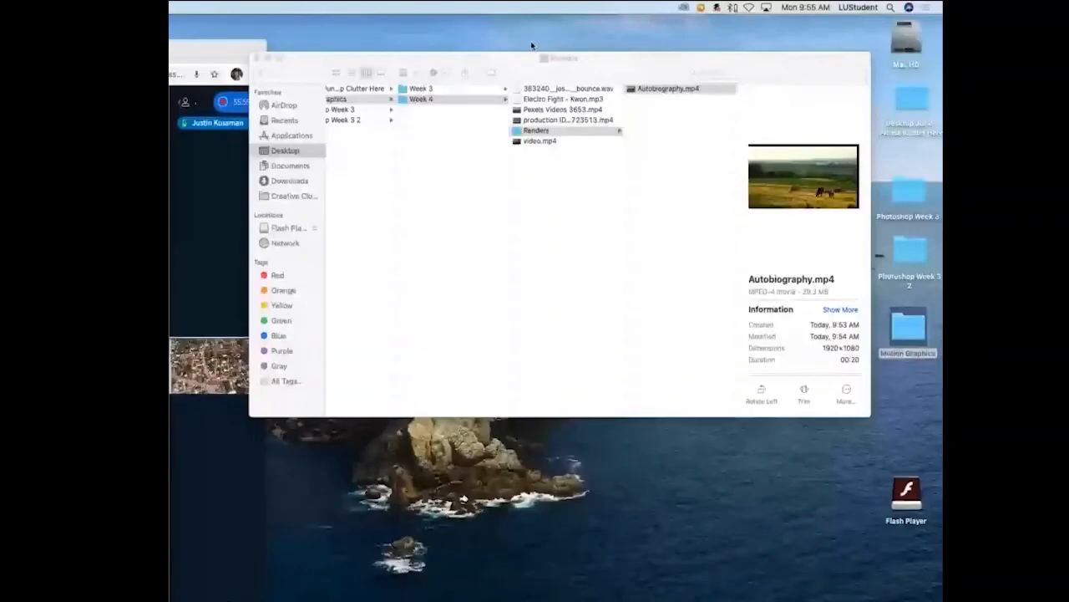